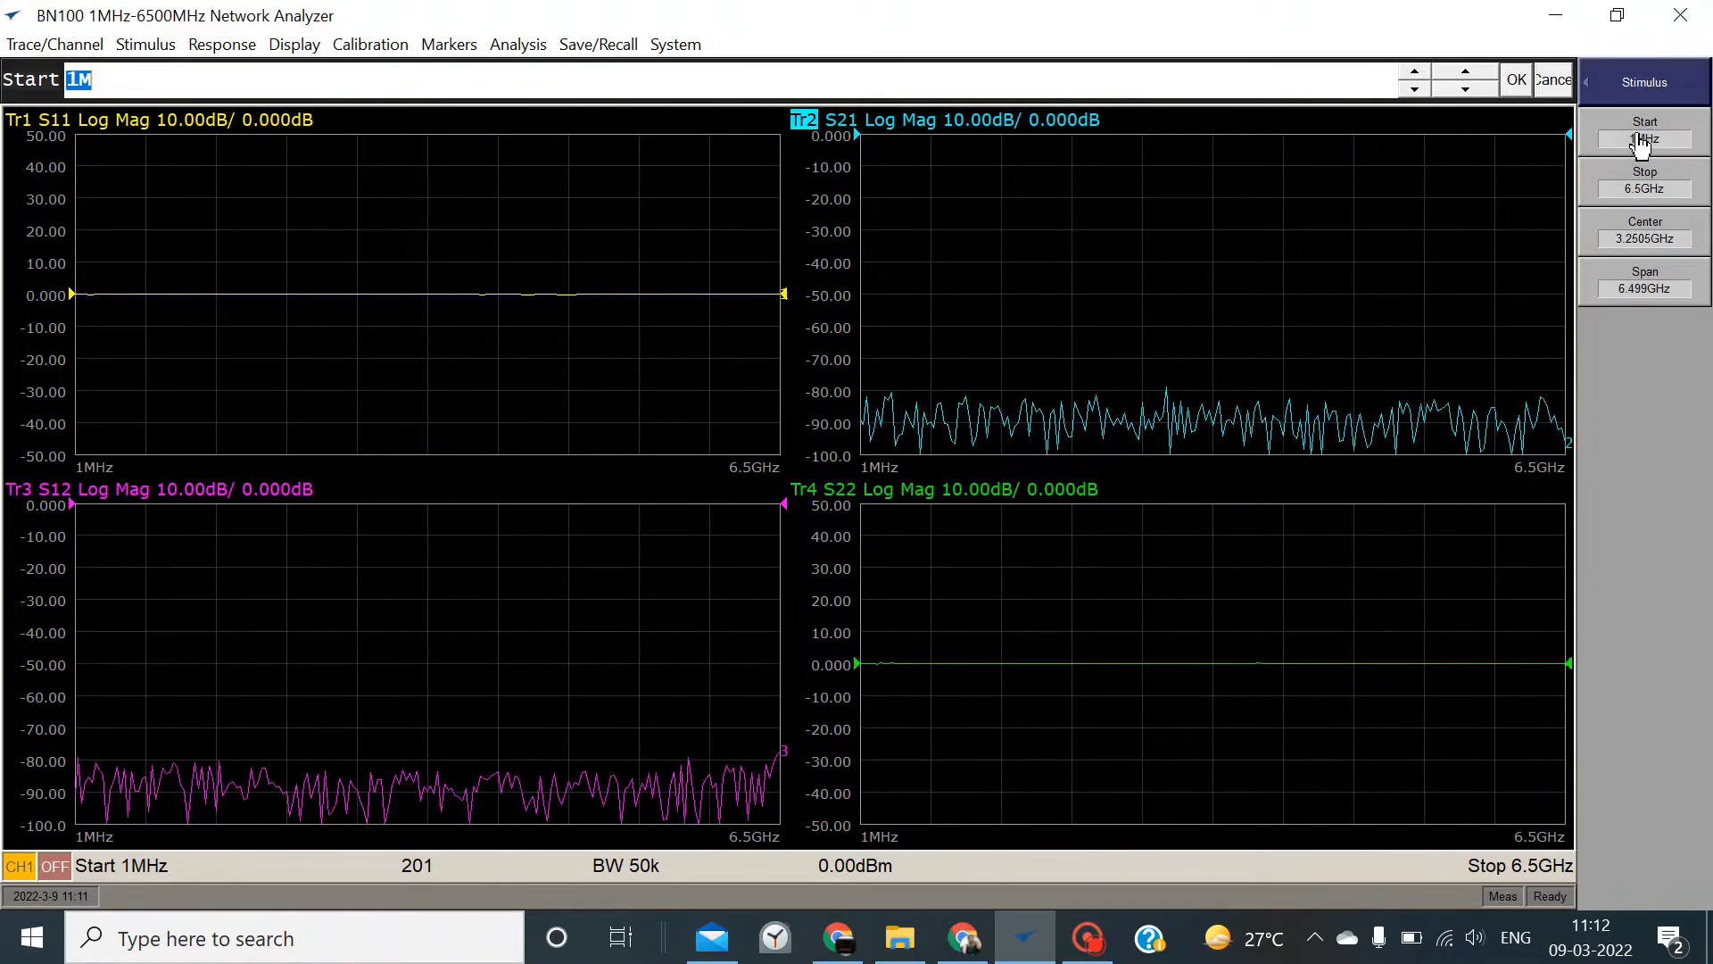
# Set the sweep's start frequency to 100 MHz
pyautogui.click(1464, 72)
pyautogui.click(1464, 72)
pyautogui.click(1464, 72)
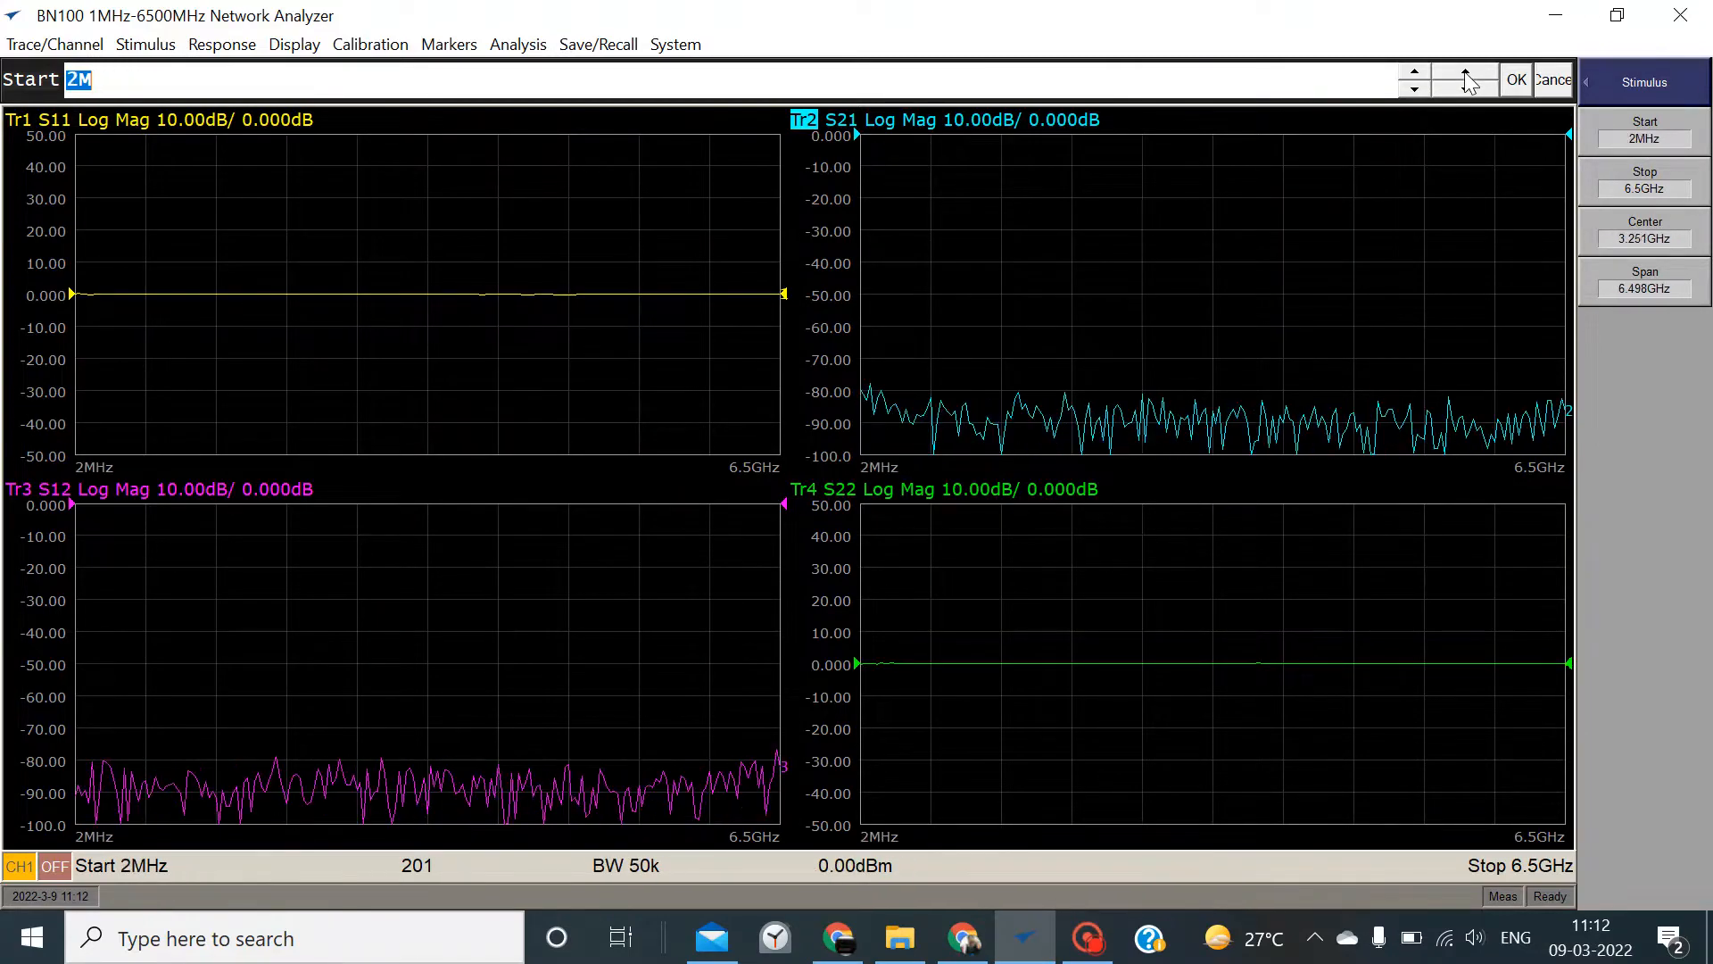
pyautogui.click(1464, 72)
pyautogui.click(1464, 71)
pyautogui.click(1464, 72)
pyautogui.click(1464, 71)
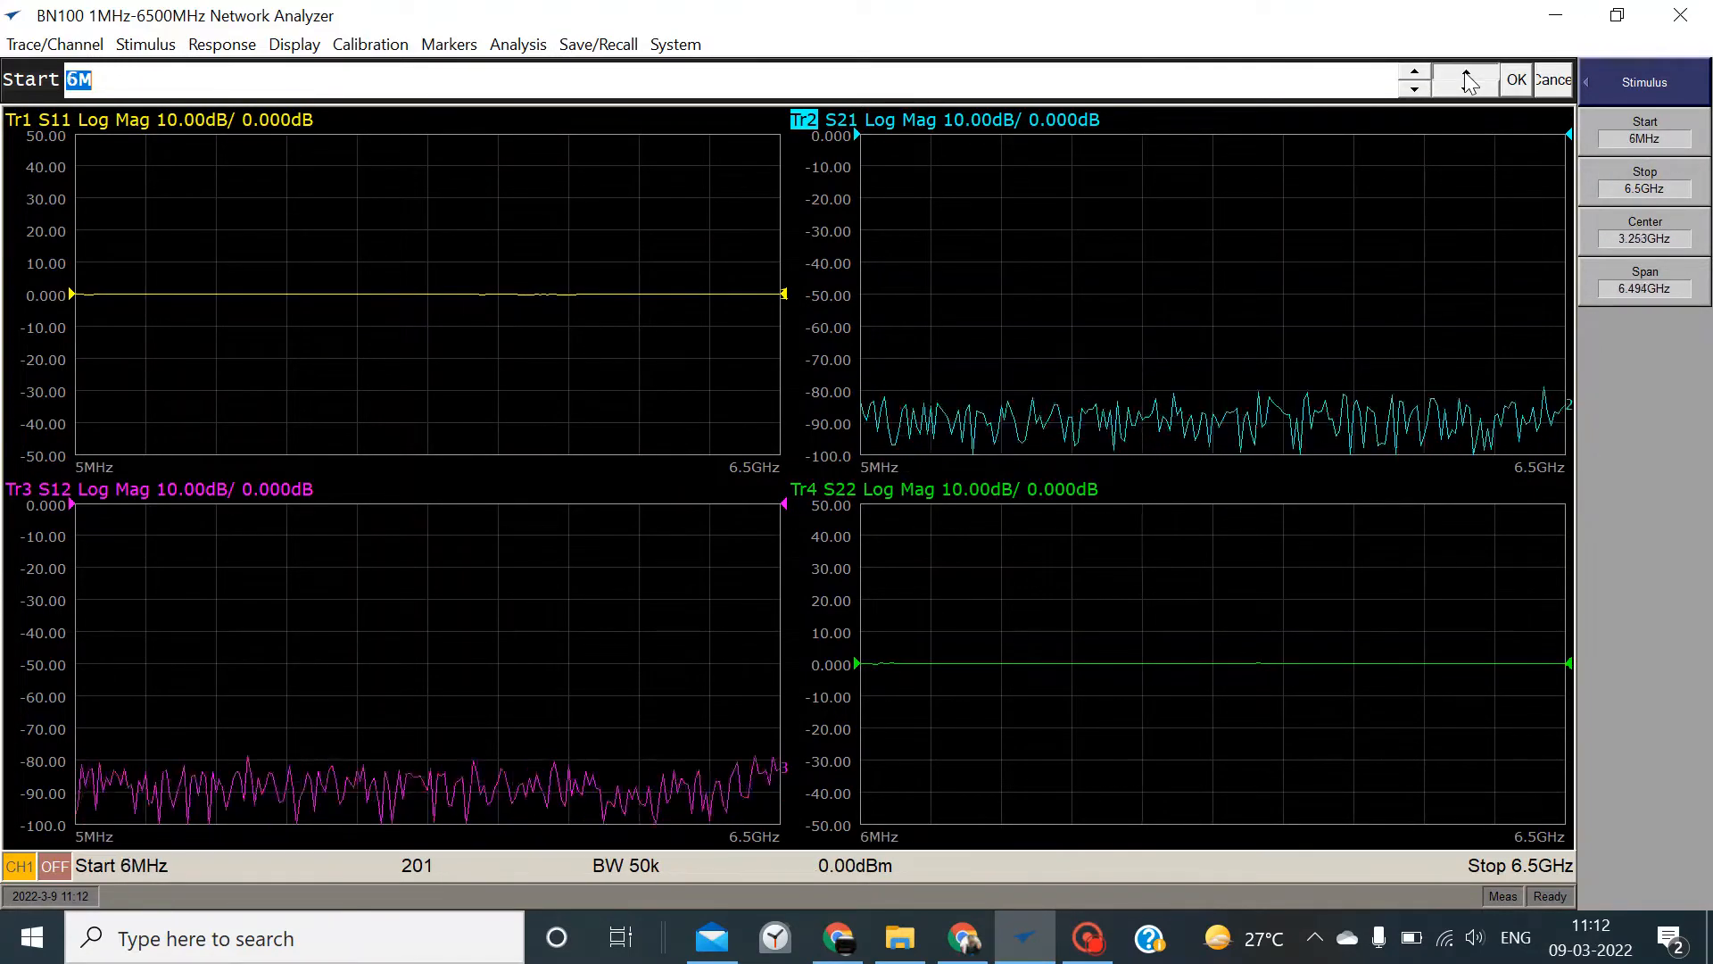
pyautogui.click(1464, 72)
pyautogui.click(1464, 71)
pyautogui.click(1464, 71)
pyautogui.click(1464, 71)
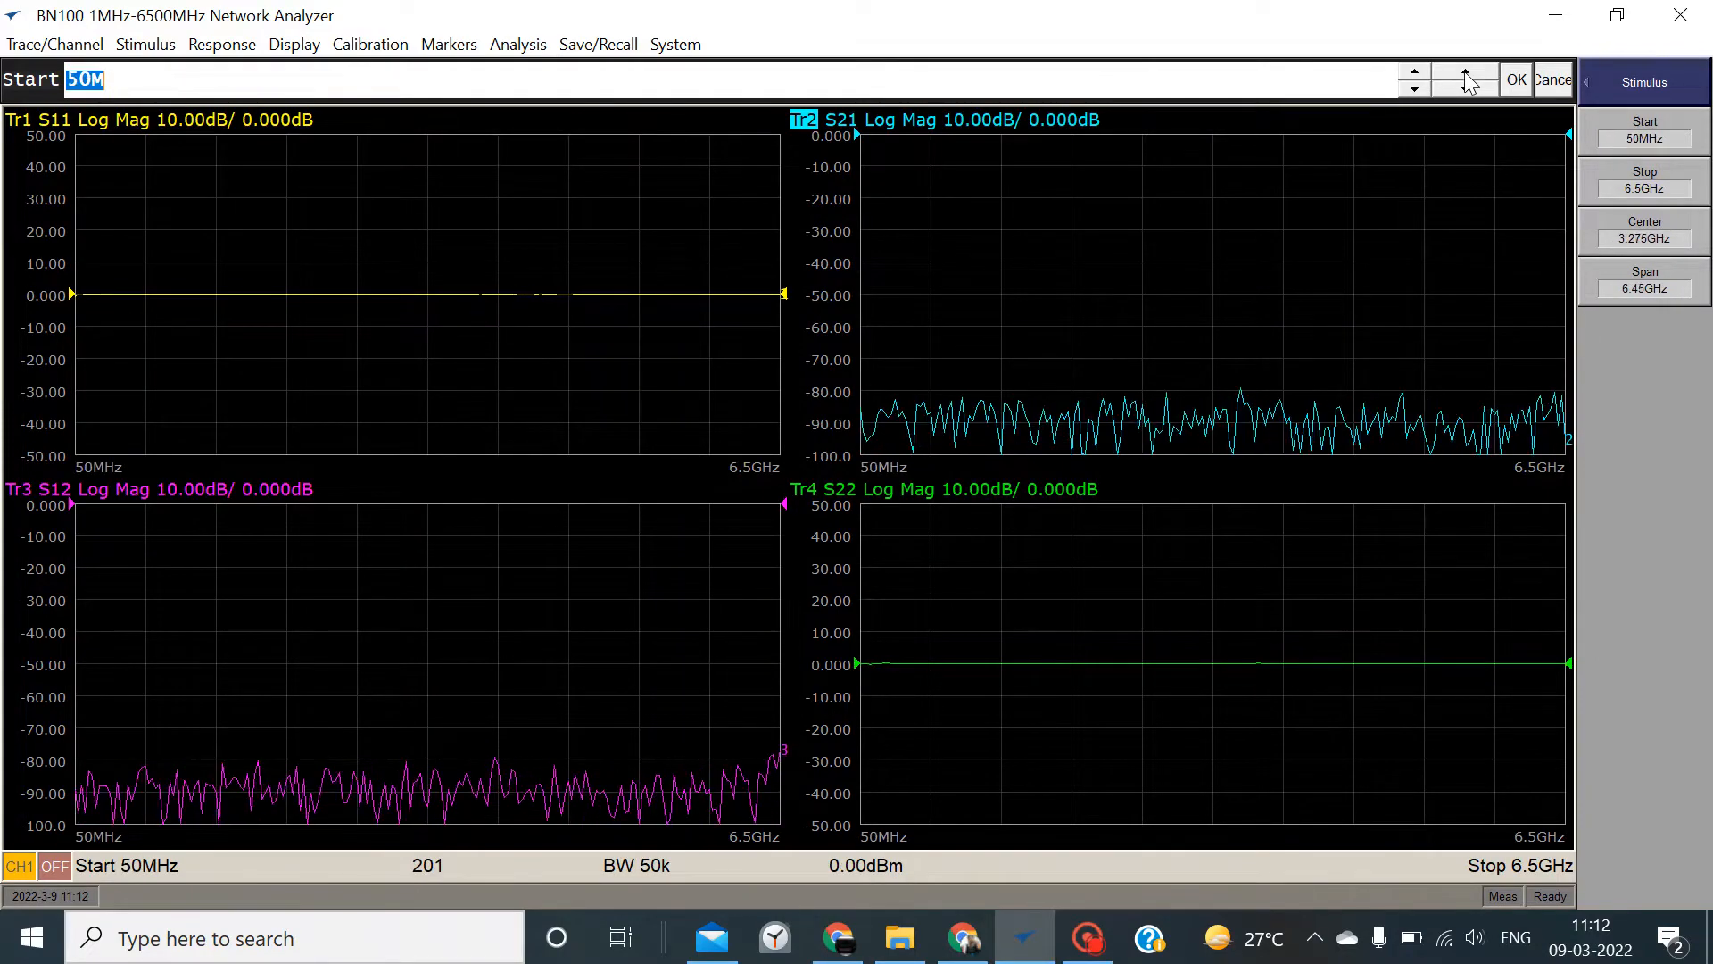
pyautogui.click(1464, 71)
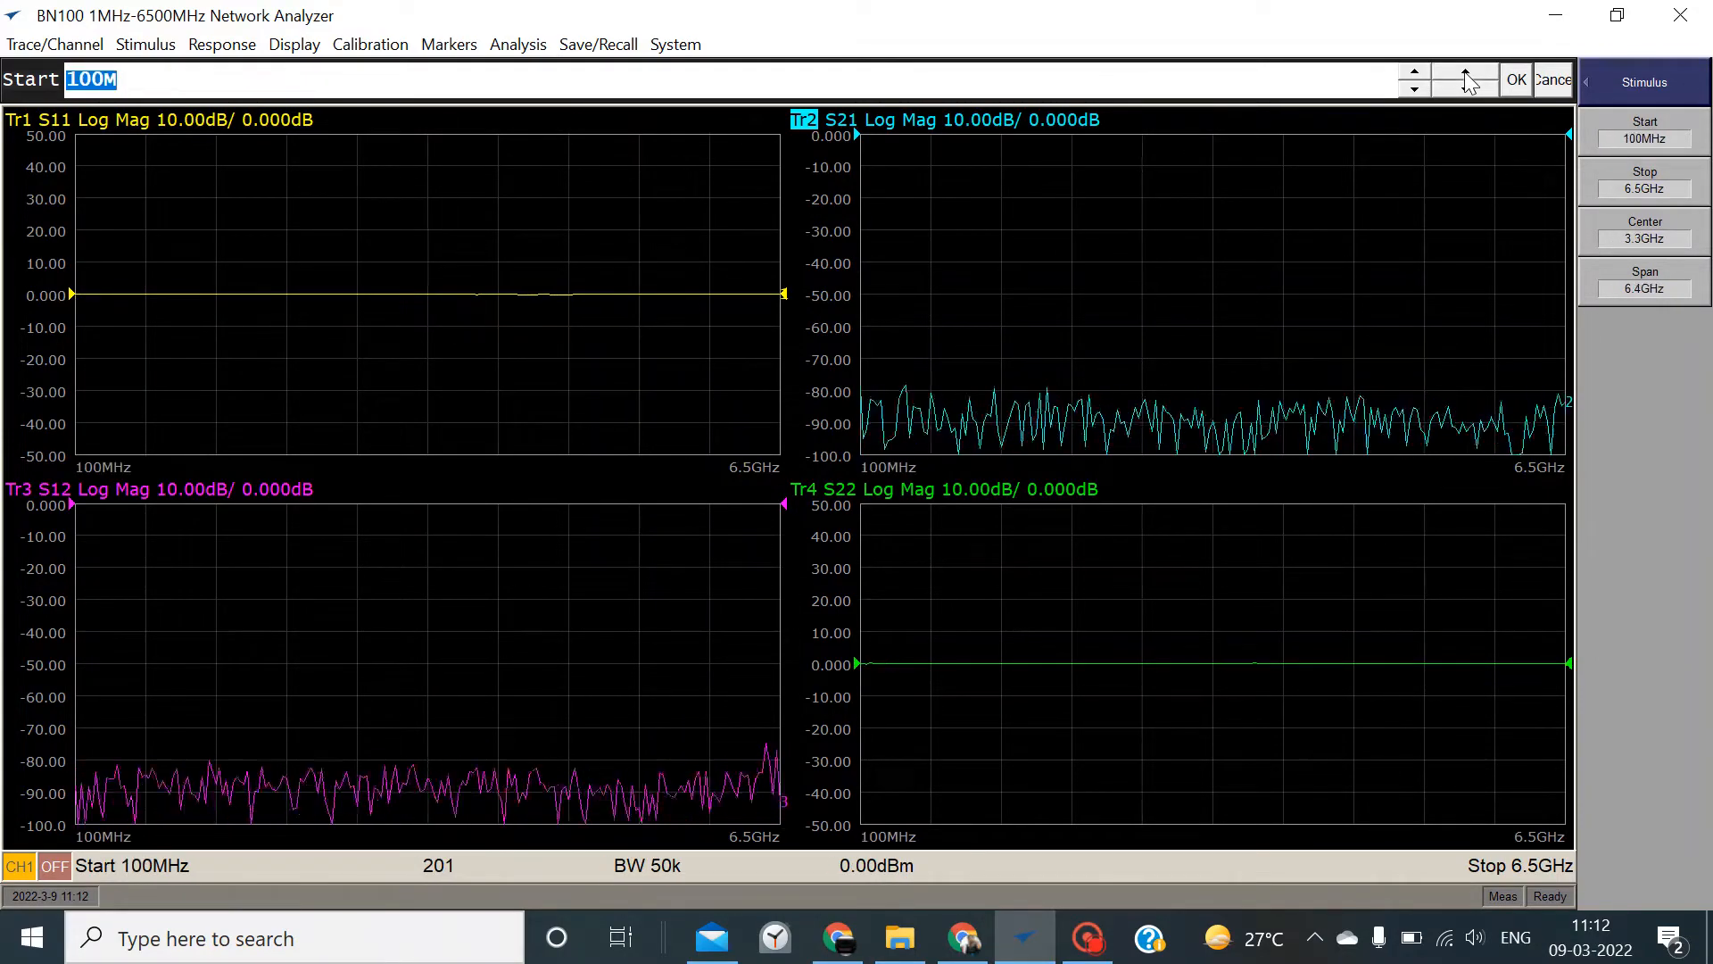
pyautogui.click(1517, 81)
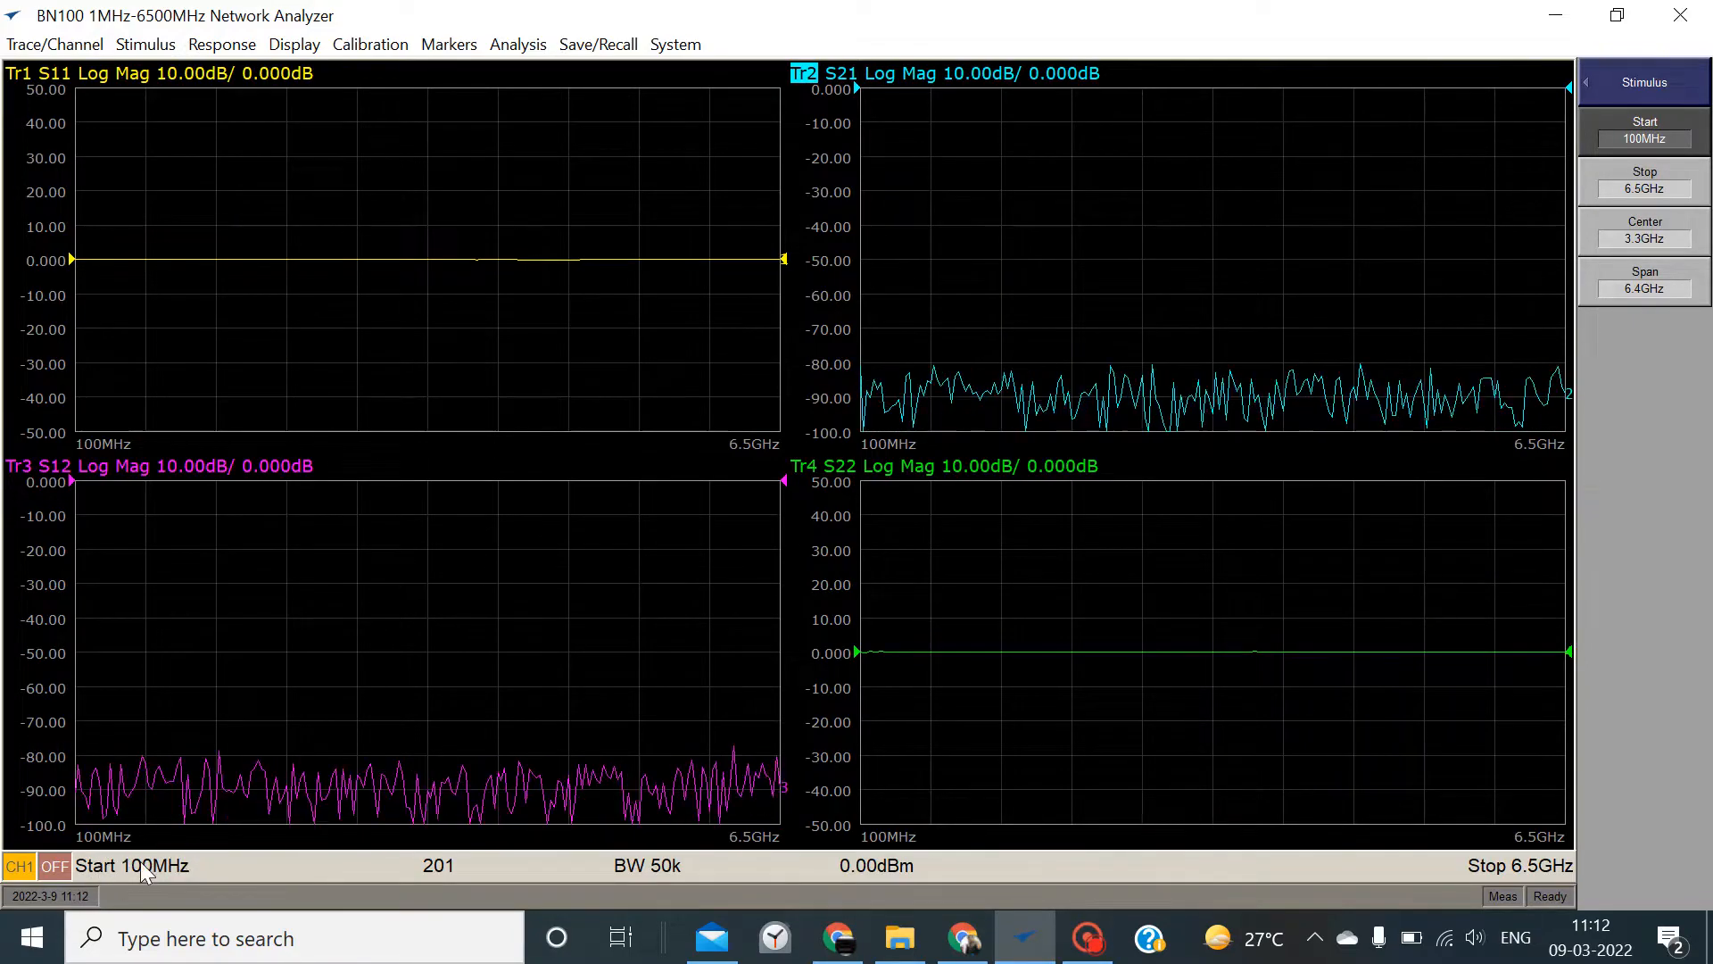
# Set the sweep's stop frequency to 2 GHz
pyautogui.click(1646, 183)
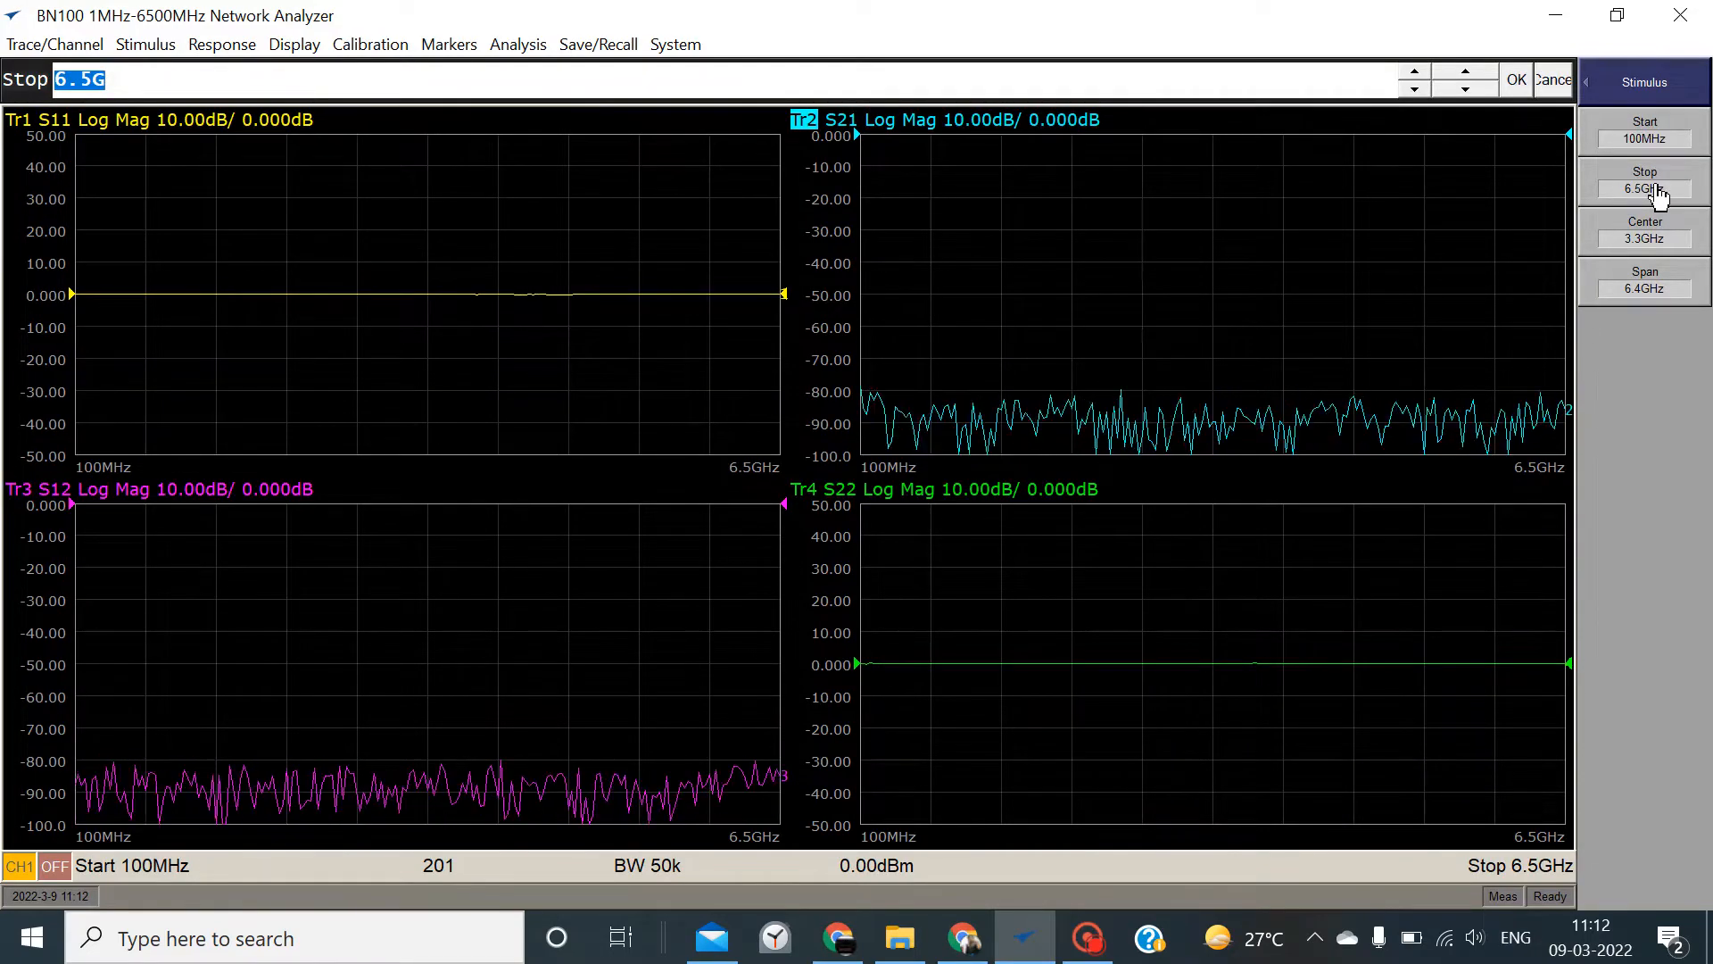
pyautogui.click(1458, 87)
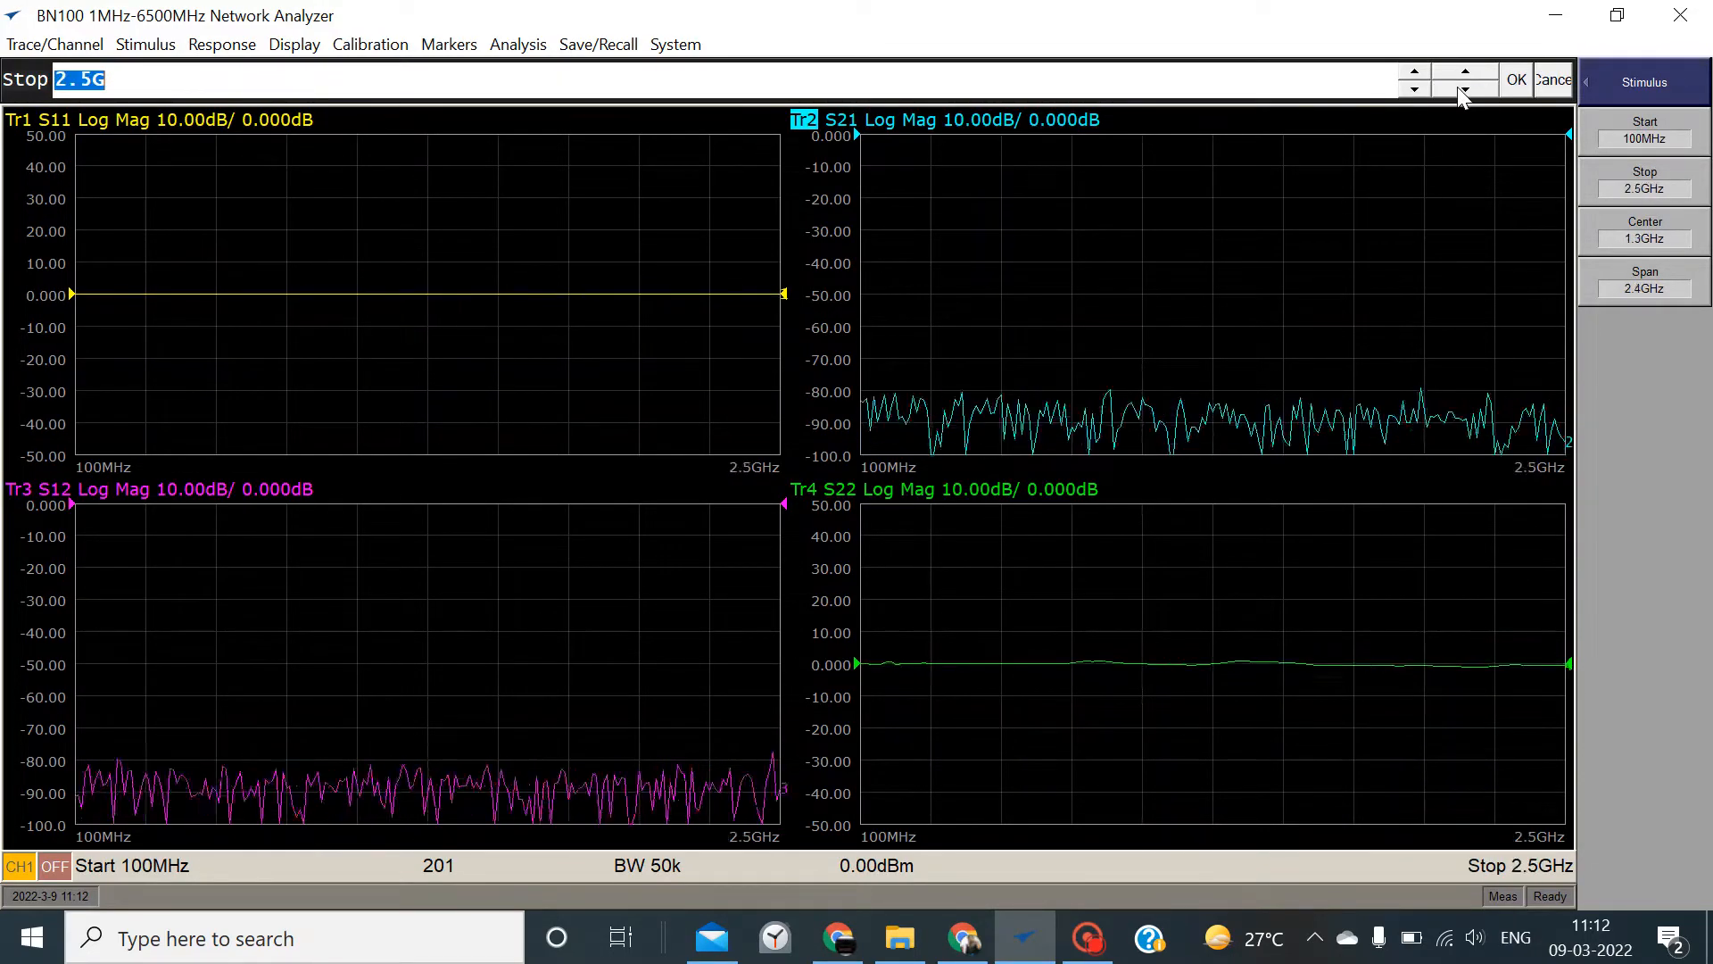
pyautogui.click(1458, 88)
pyautogui.click(1458, 87)
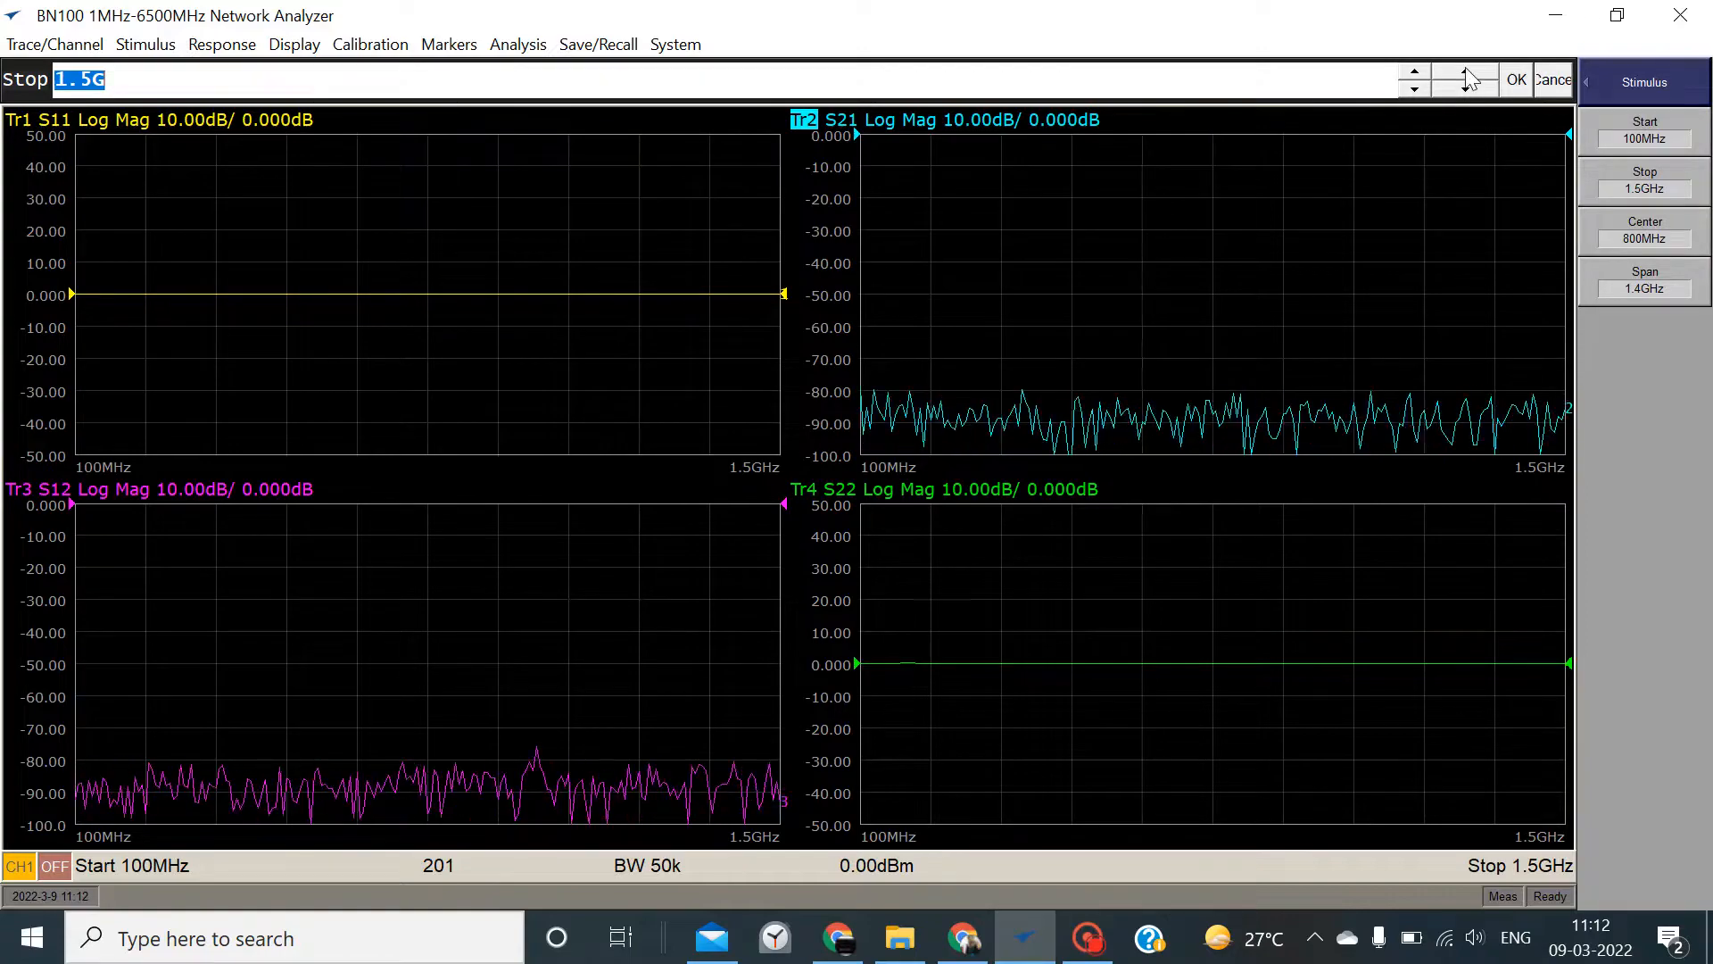
pyautogui.click(1465, 72)
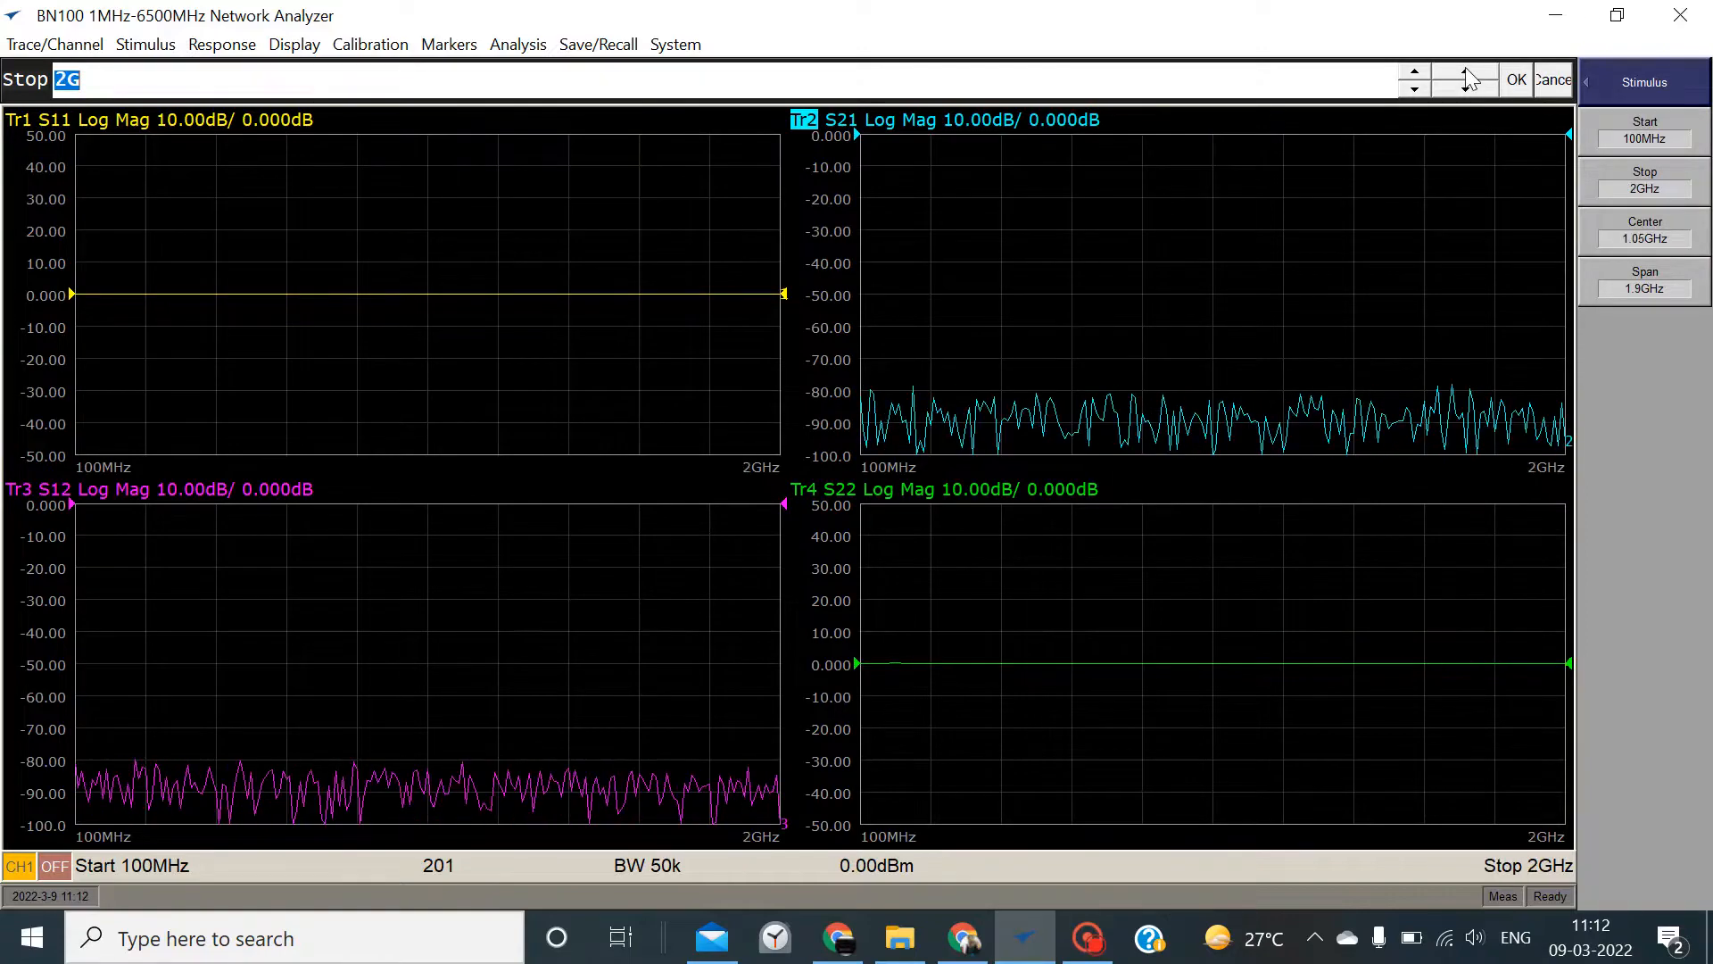
pyautogui.click(1517, 80)
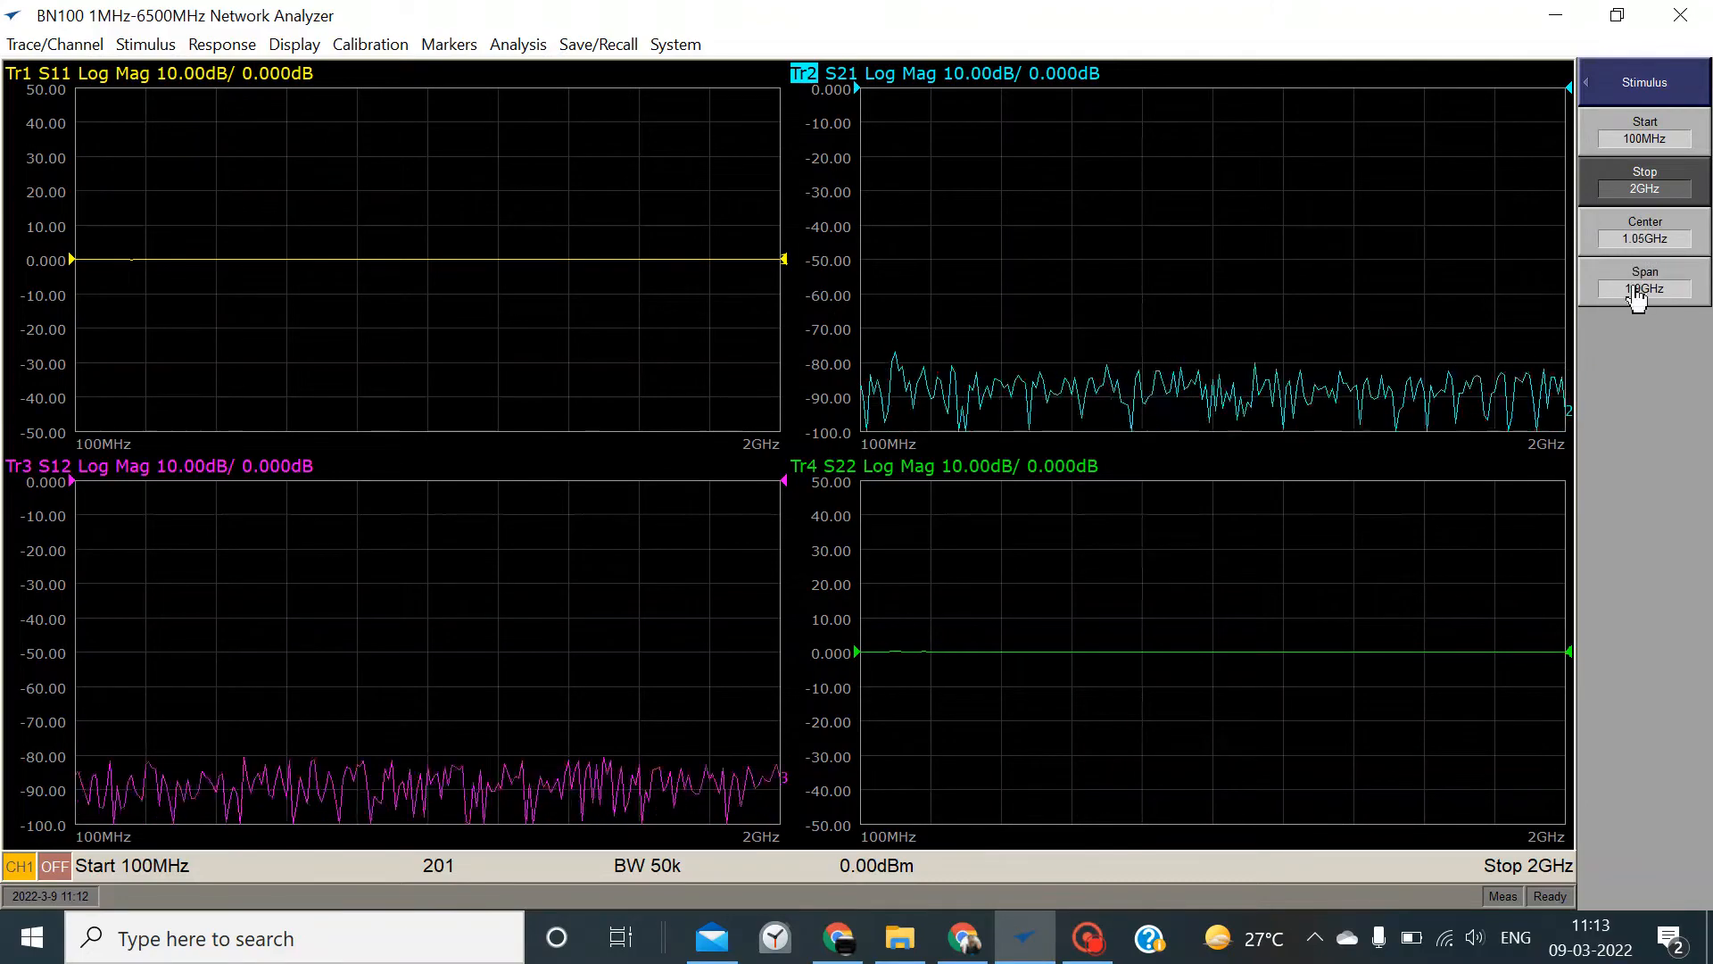
# Set the sweep's center frequency to 2 GHz
pyautogui.click(1646, 239)
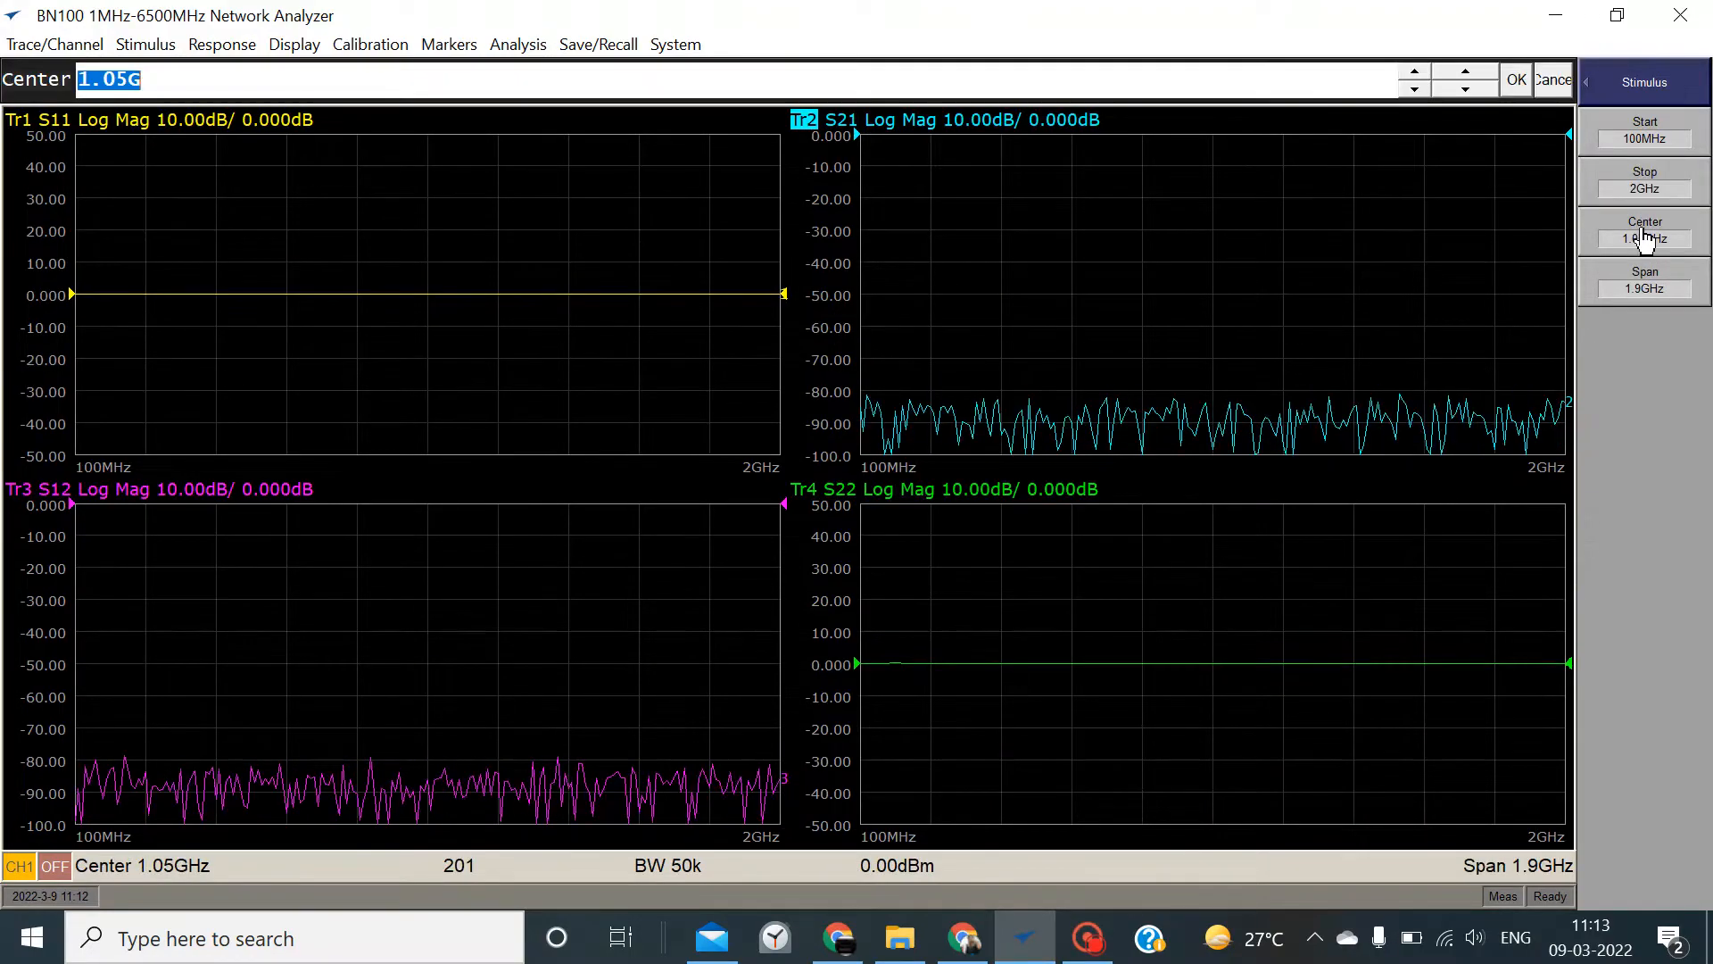
pyautogui.click(1465, 71)
pyautogui.click(1465, 71)
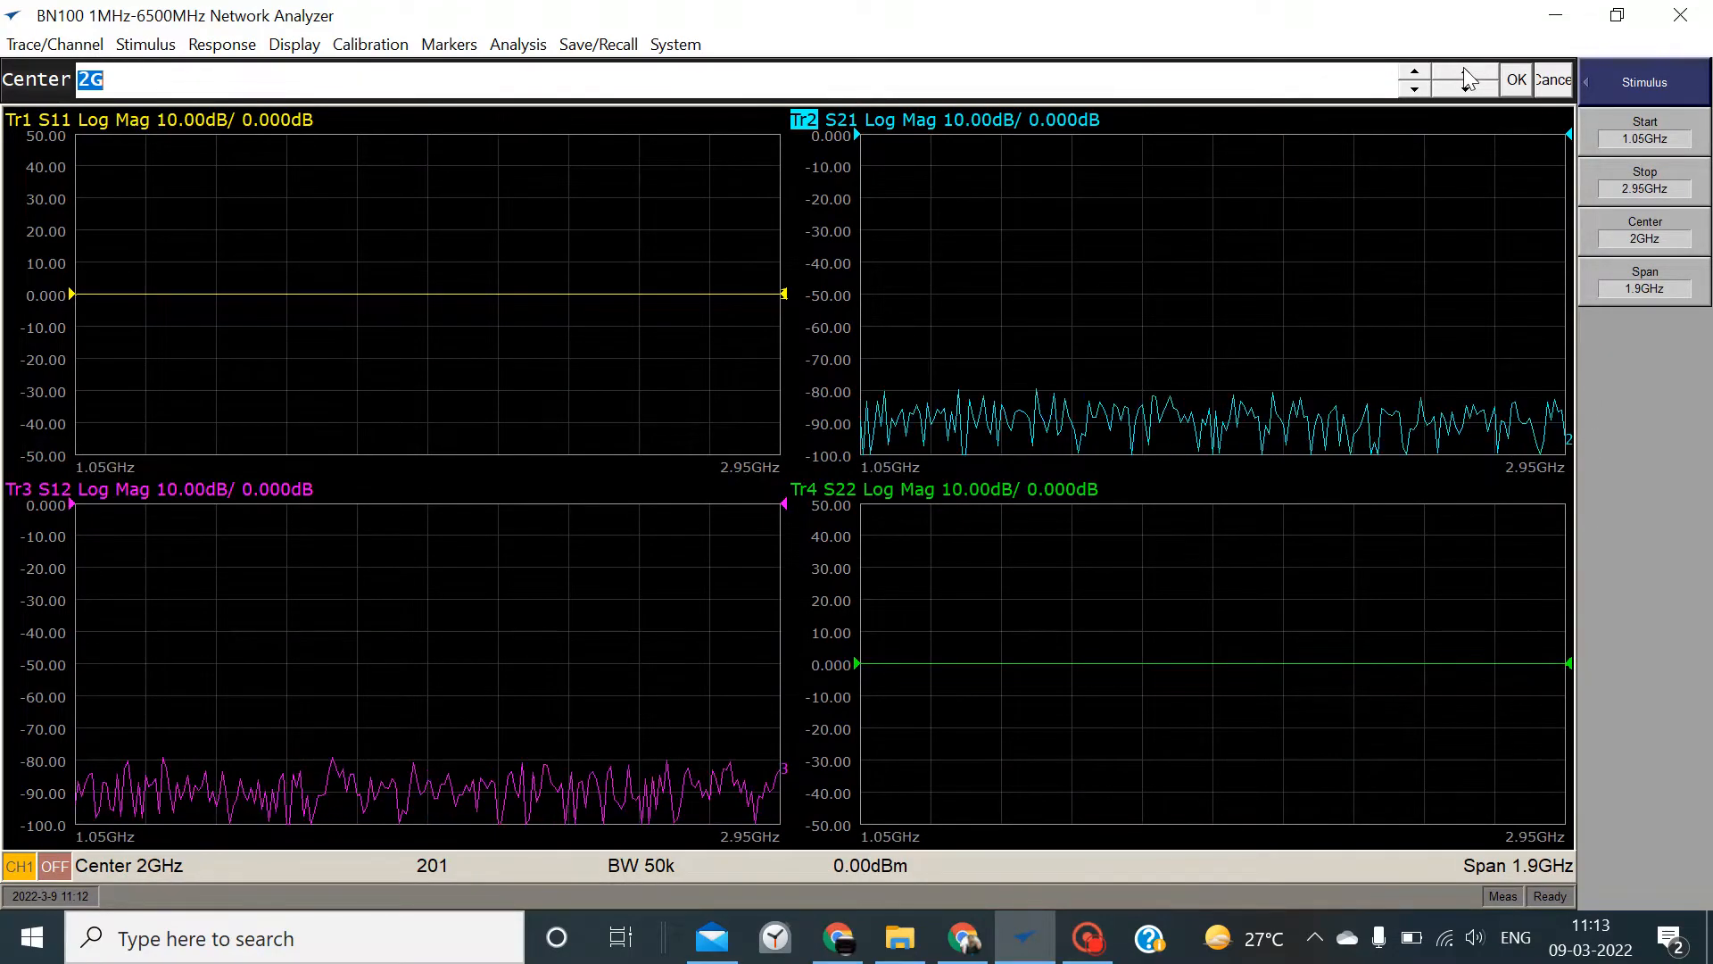
pyautogui.click(1517, 80)
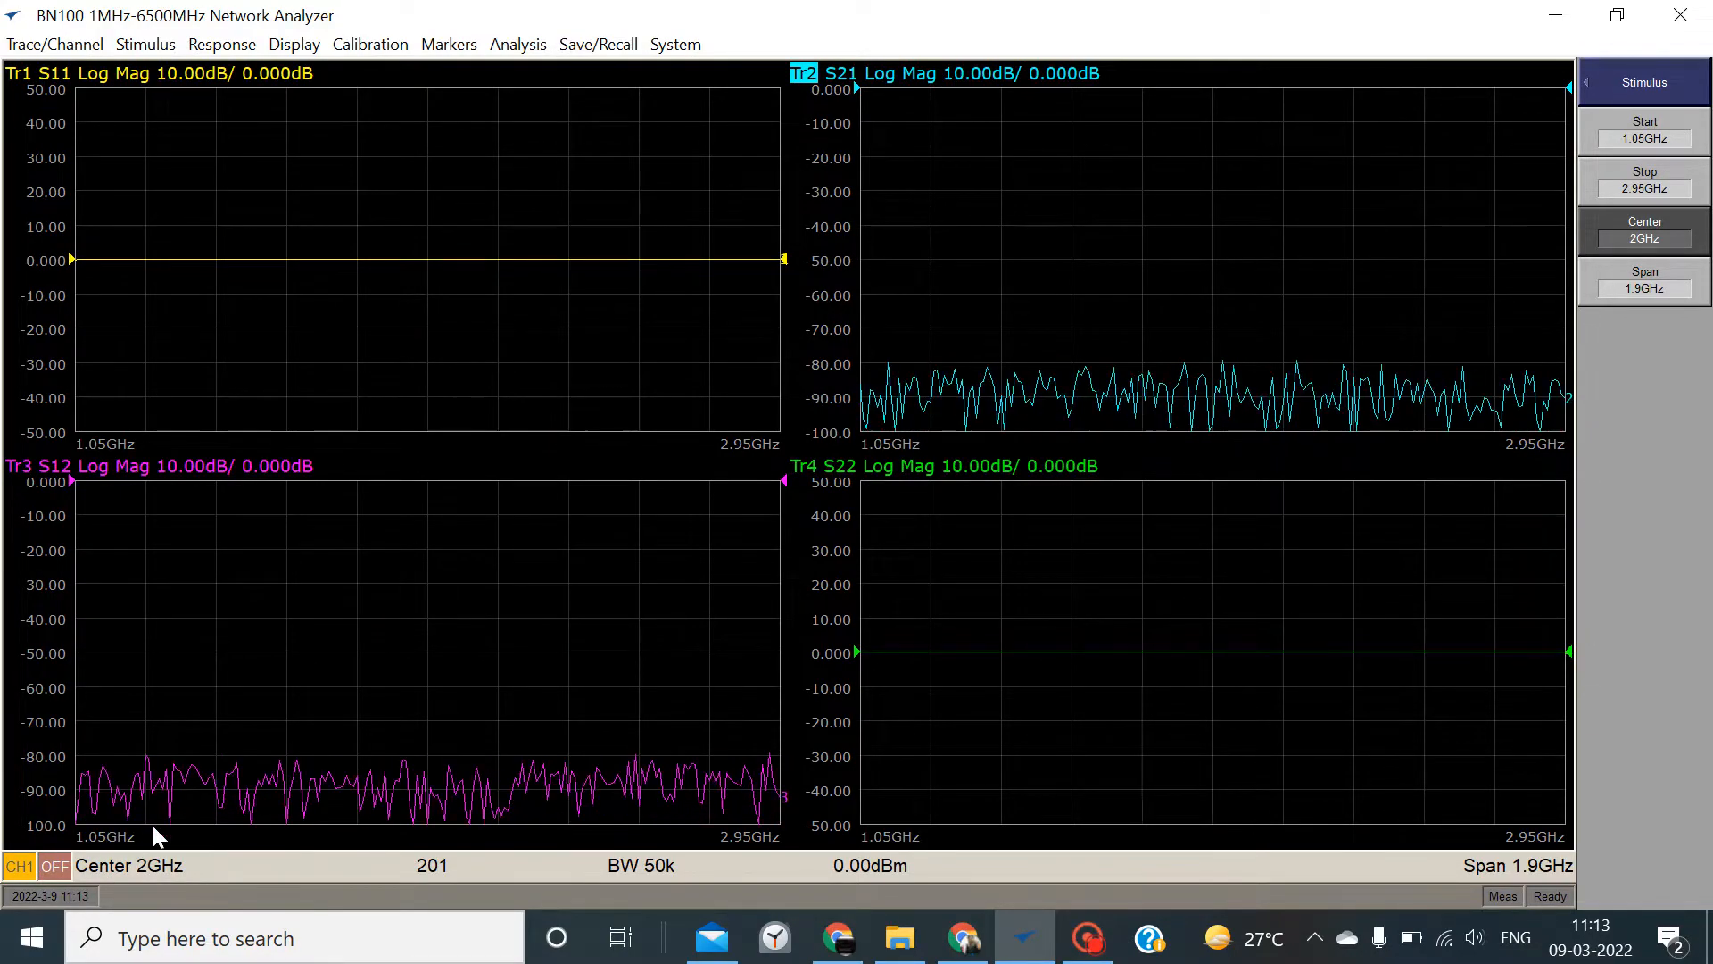
# Set the frequency span to 500 MHz around the center frequency
pyautogui.click(1653, 291)
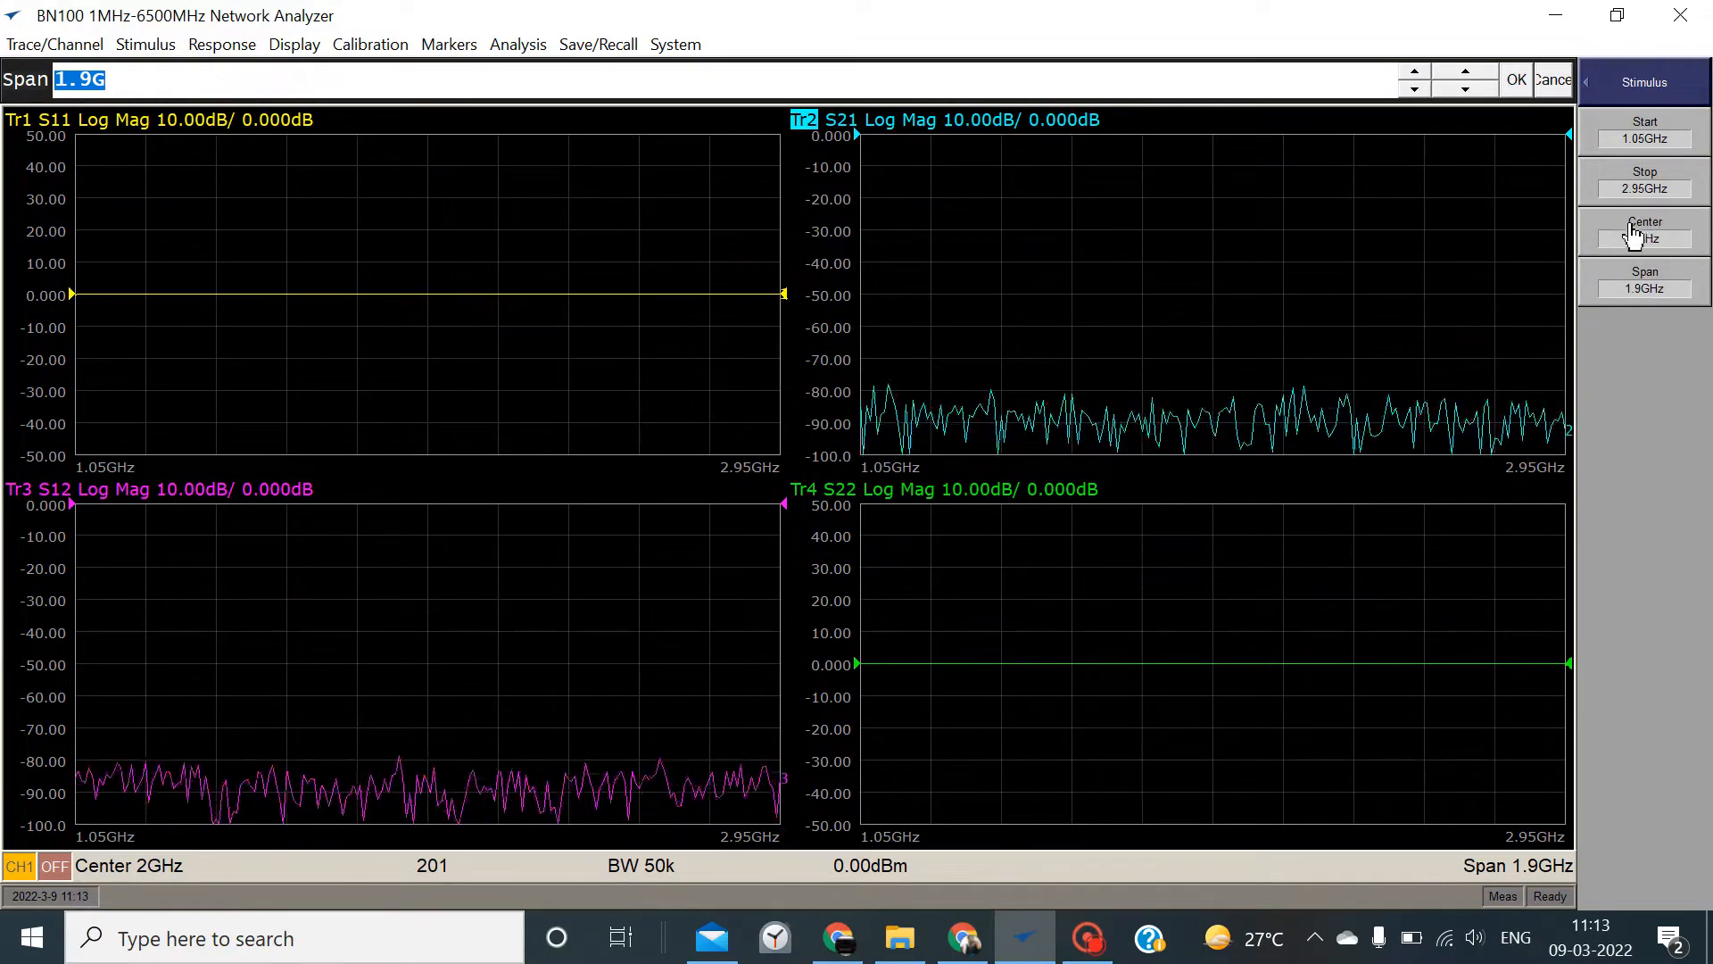
pyautogui.click(1467, 89)
pyautogui.click(1467, 89)
pyautogui.click(1467, 89)
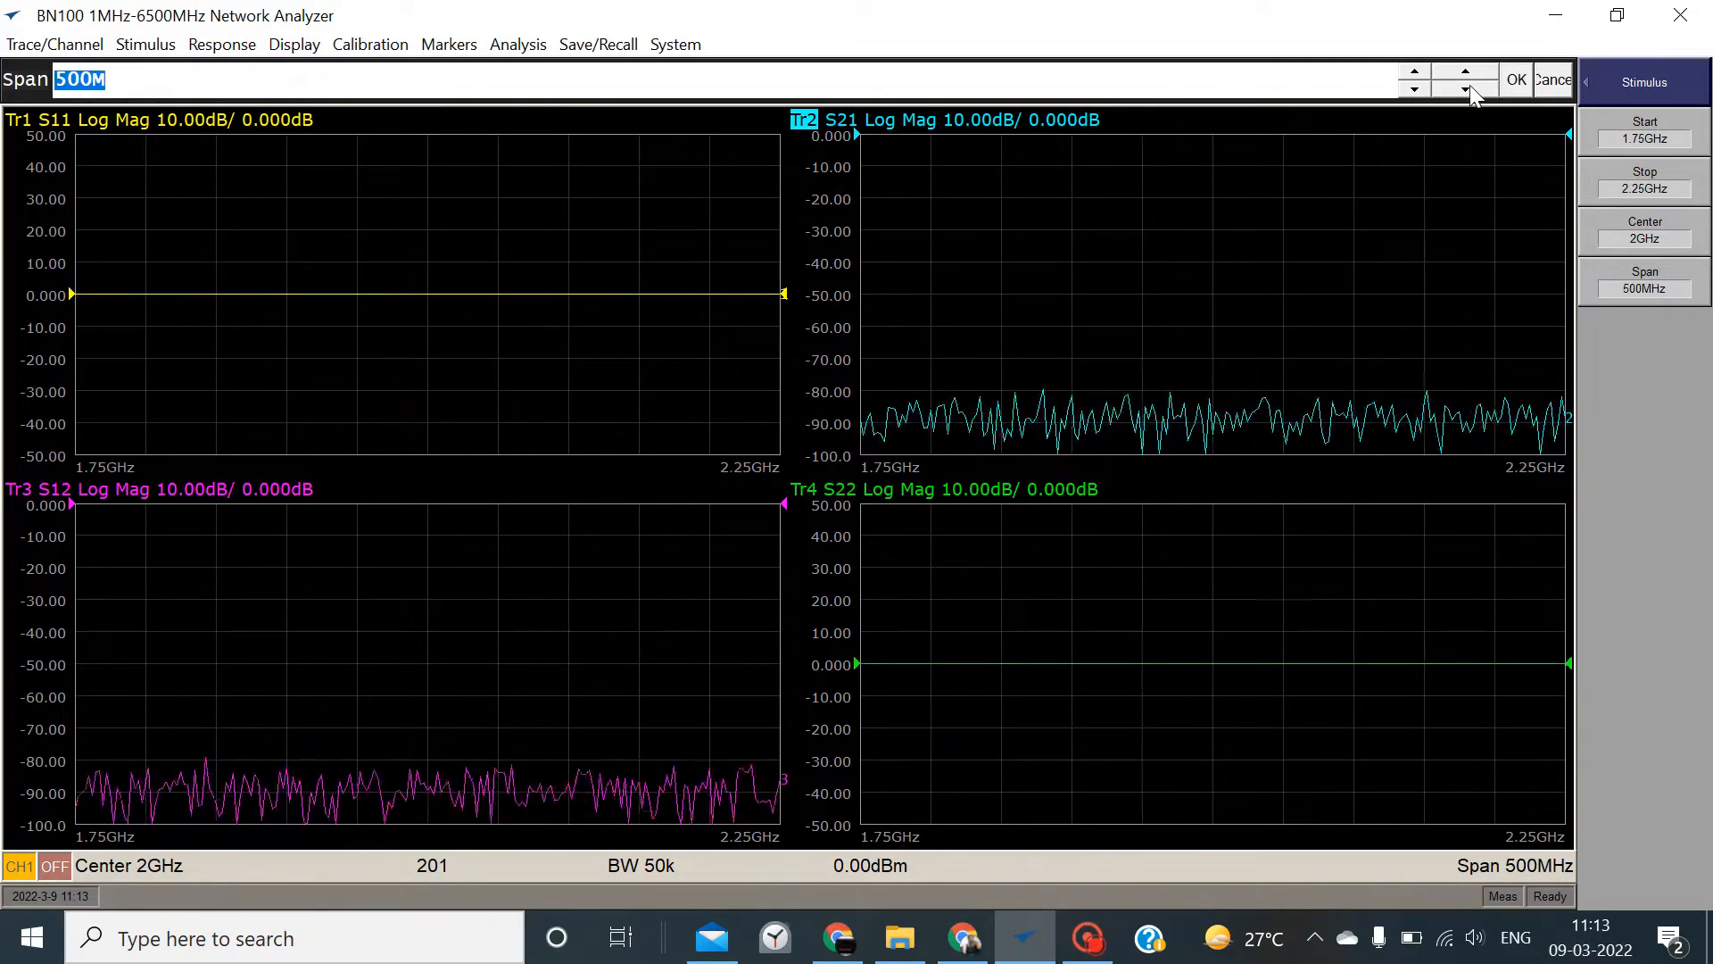
pyautogui.click(1517, 81)
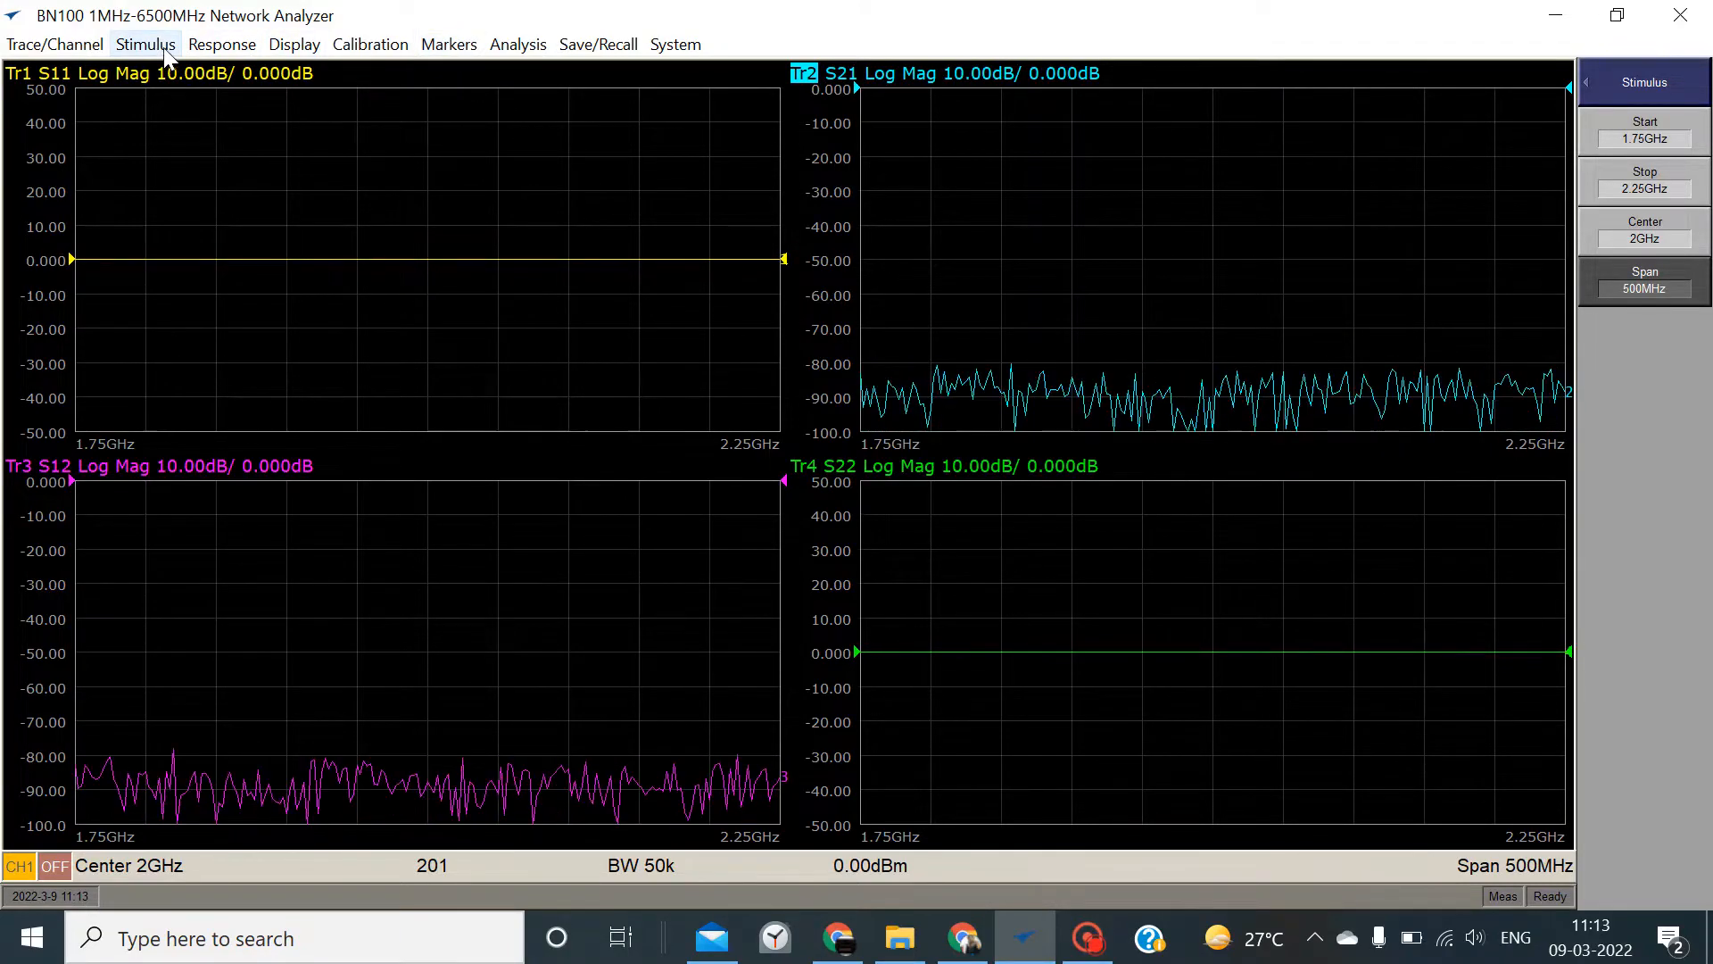
# Add four markers to the traces at the 2 GHz center frequency
pyautogui.click(449, 46)
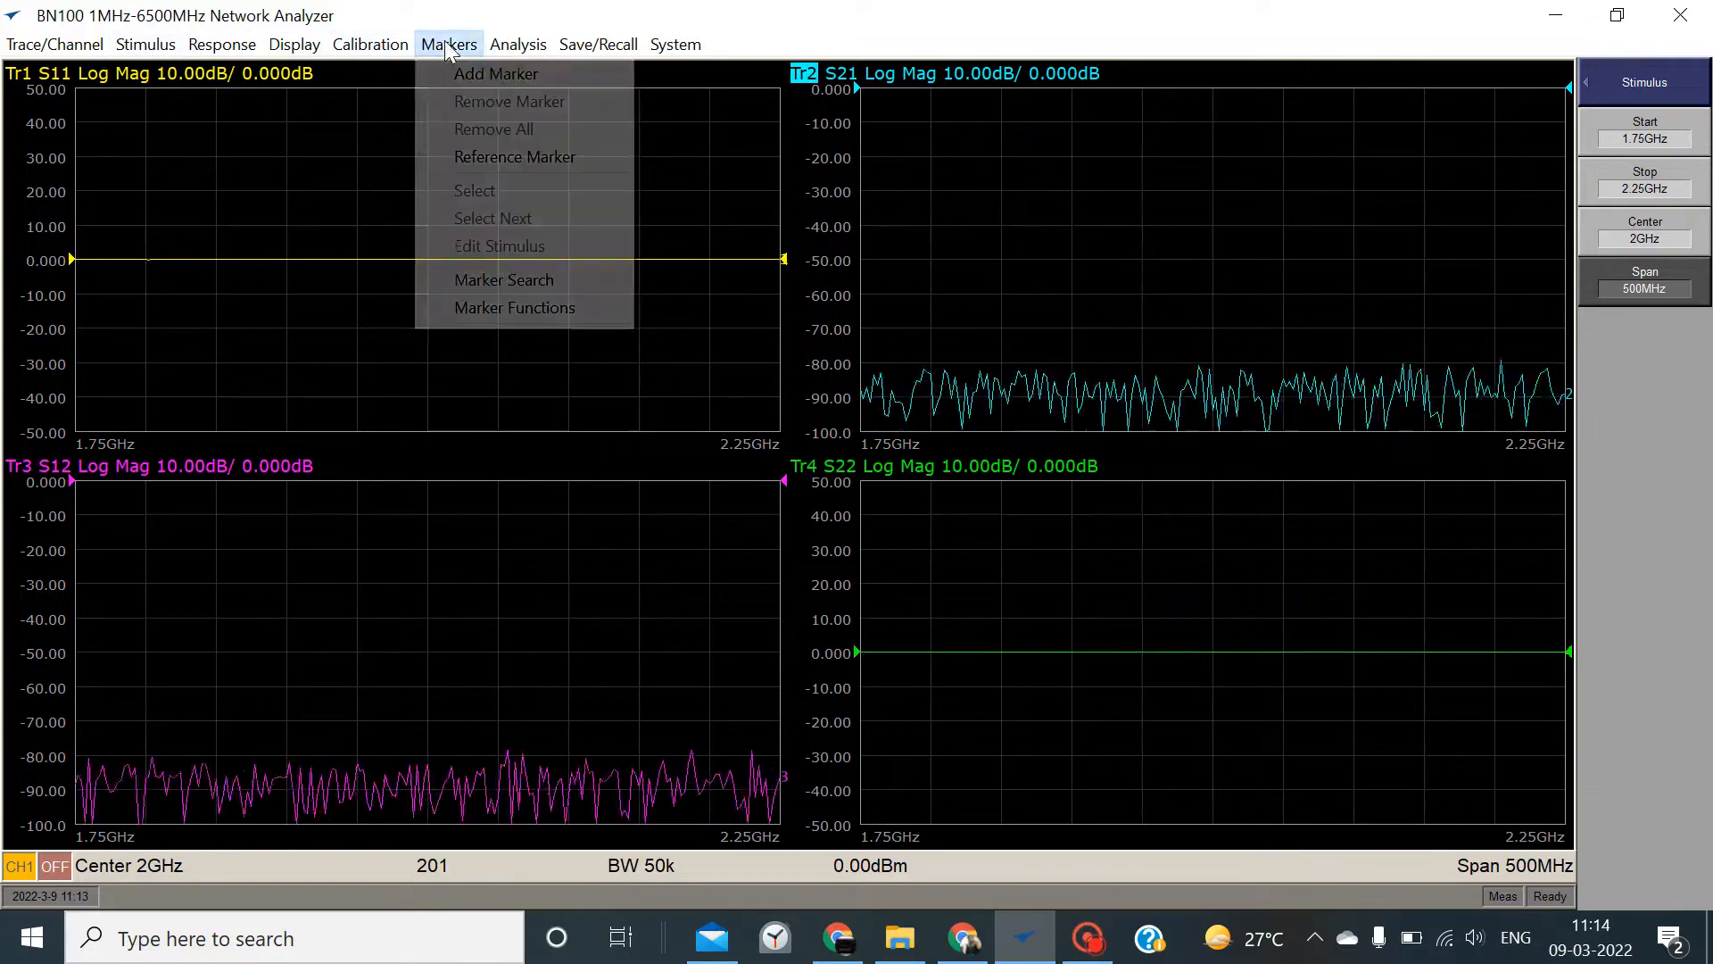
pyautogui.click(547, 77)
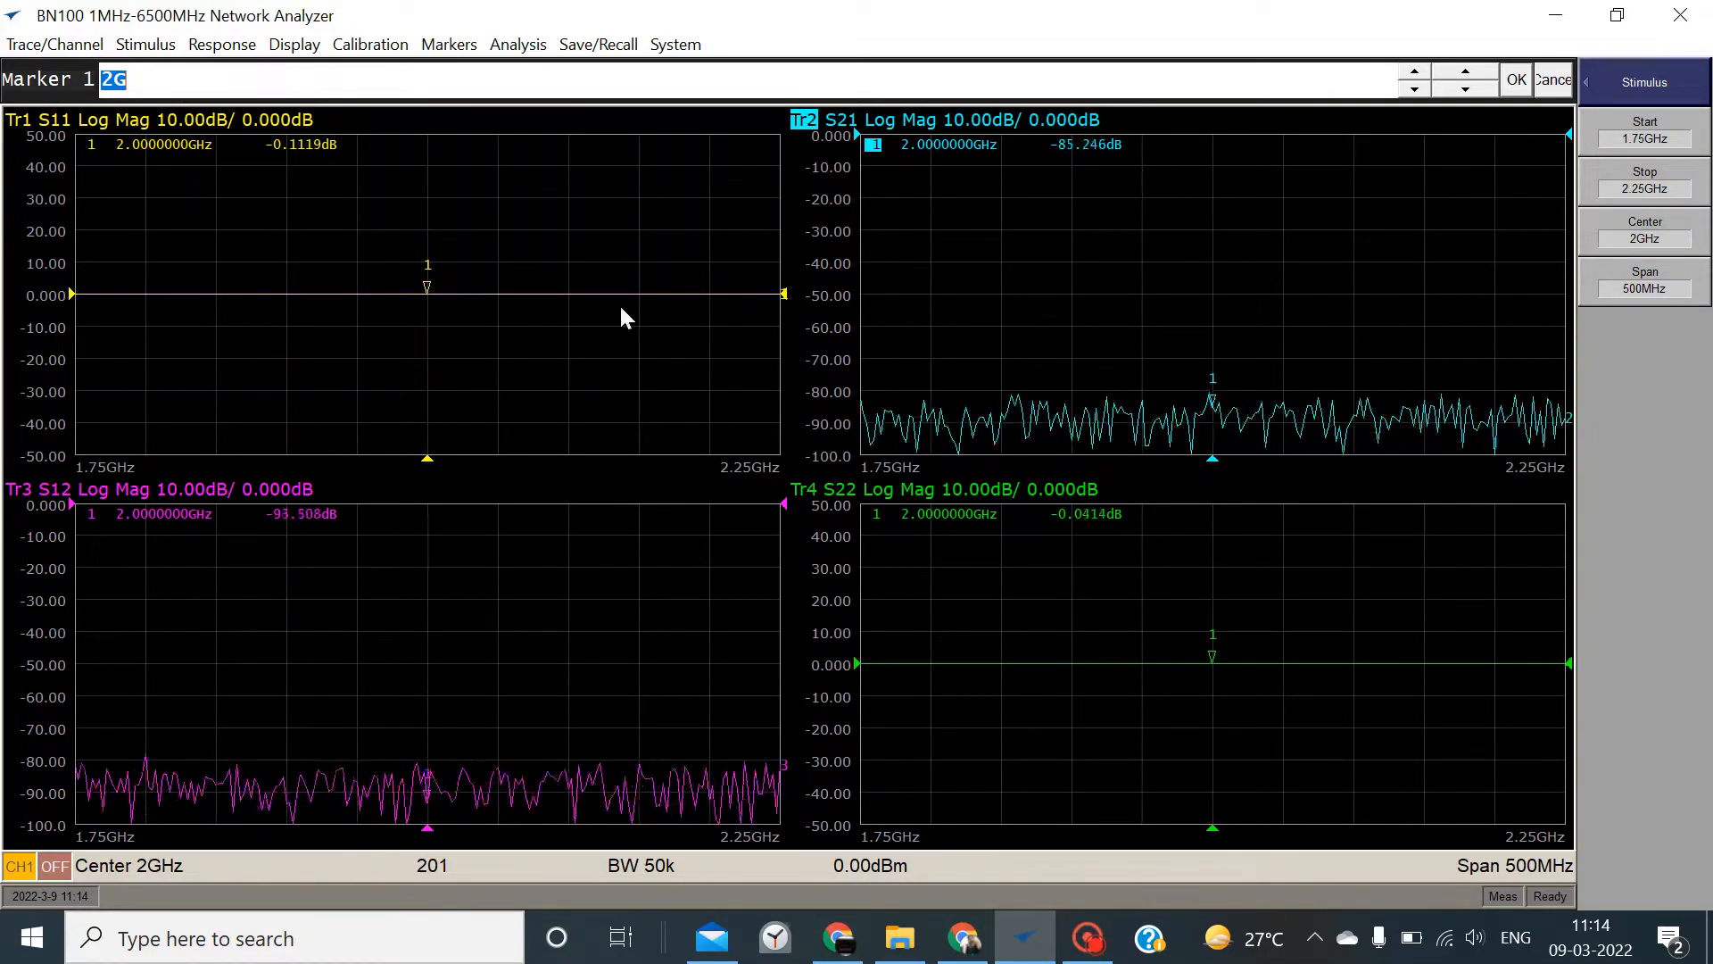
pyautogui.click(437, 48)
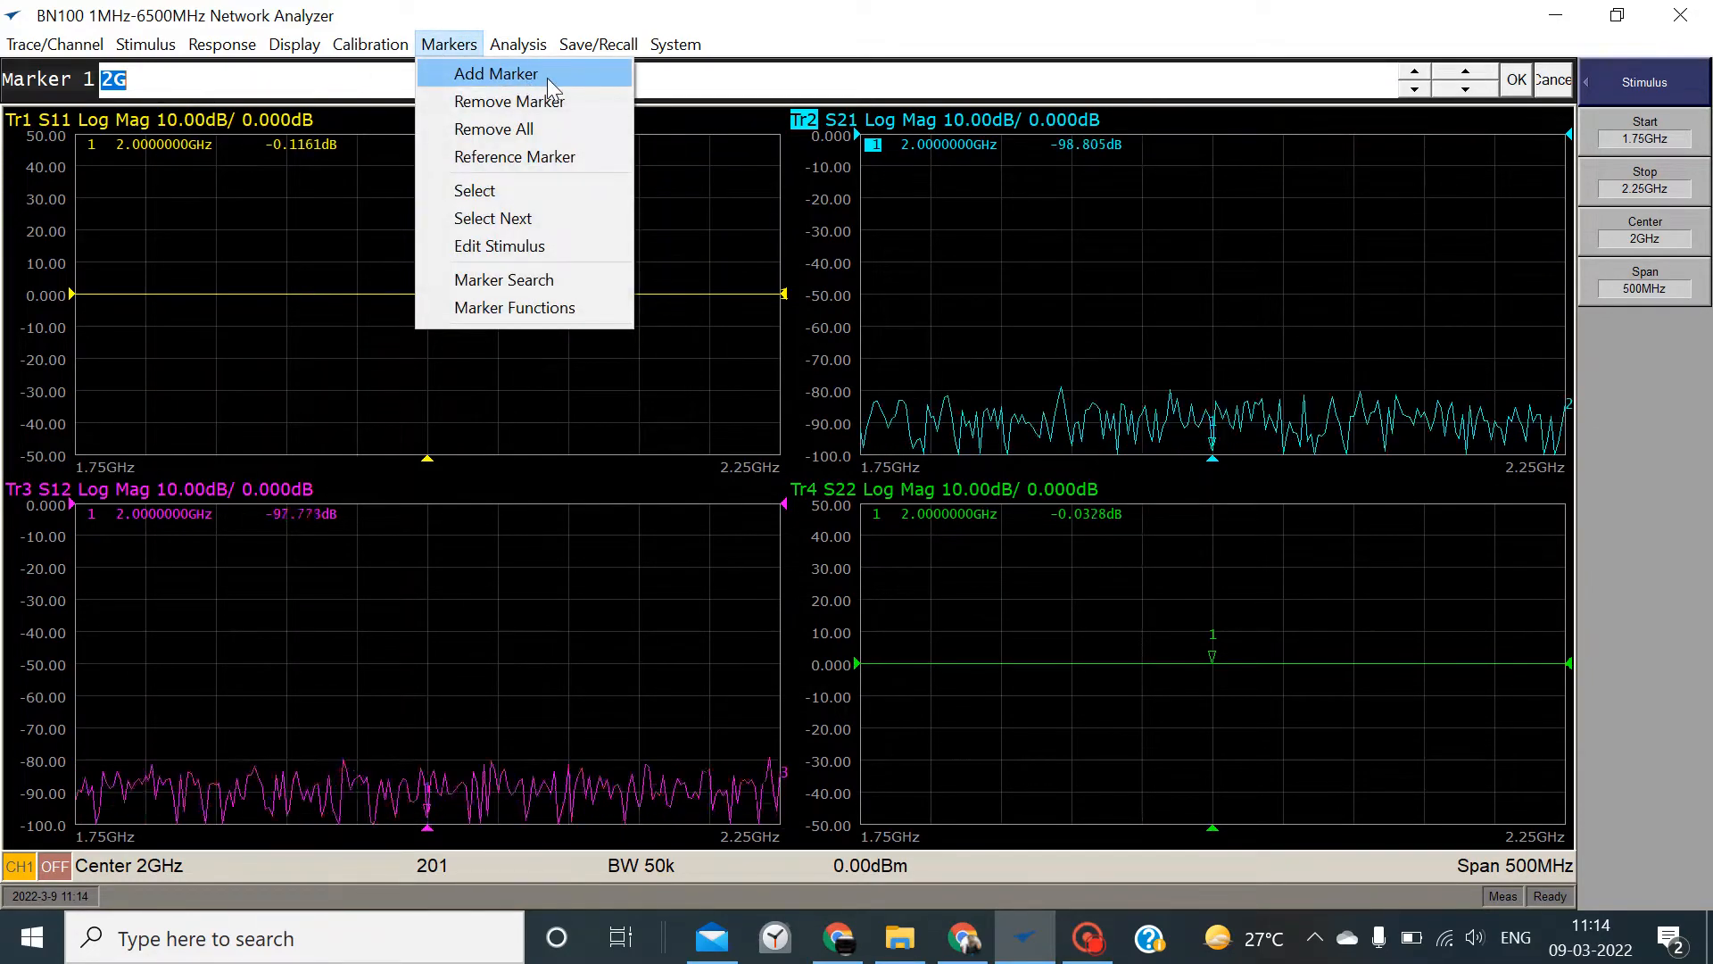
pyautogui.click(546, 78)
pyautogui.click(449, 44)
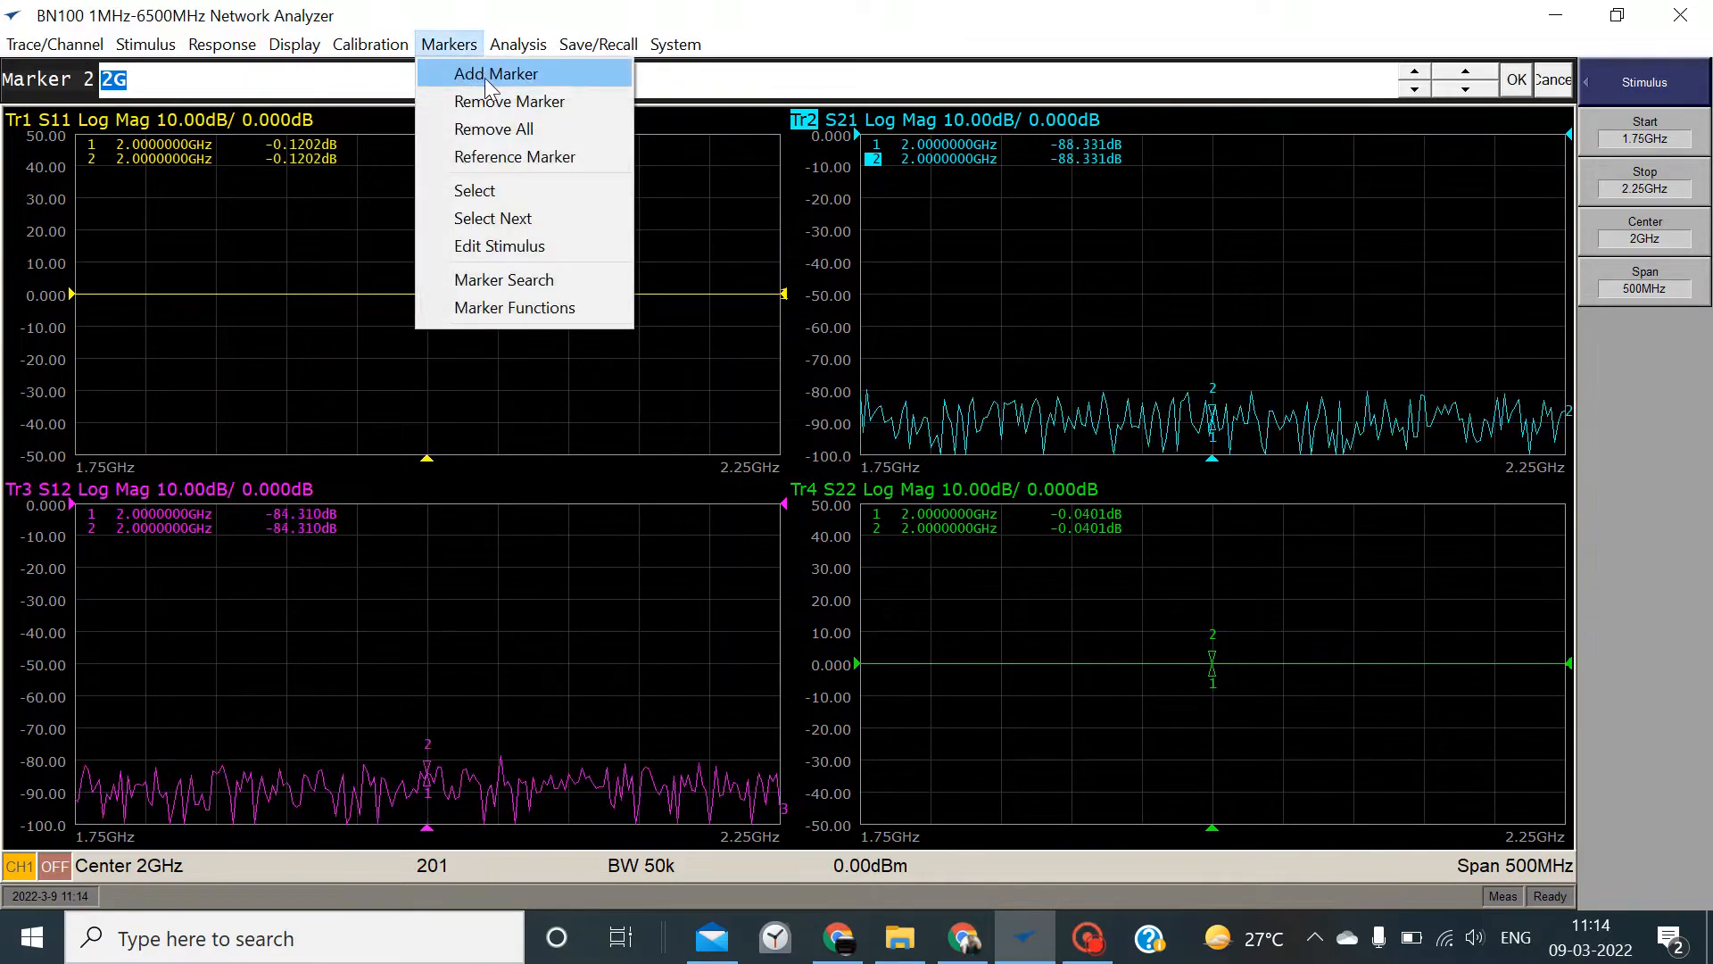
pyautogui.click(484, 78)
pyautogui.click(450, 47)
pyautogui.click(492, 78)
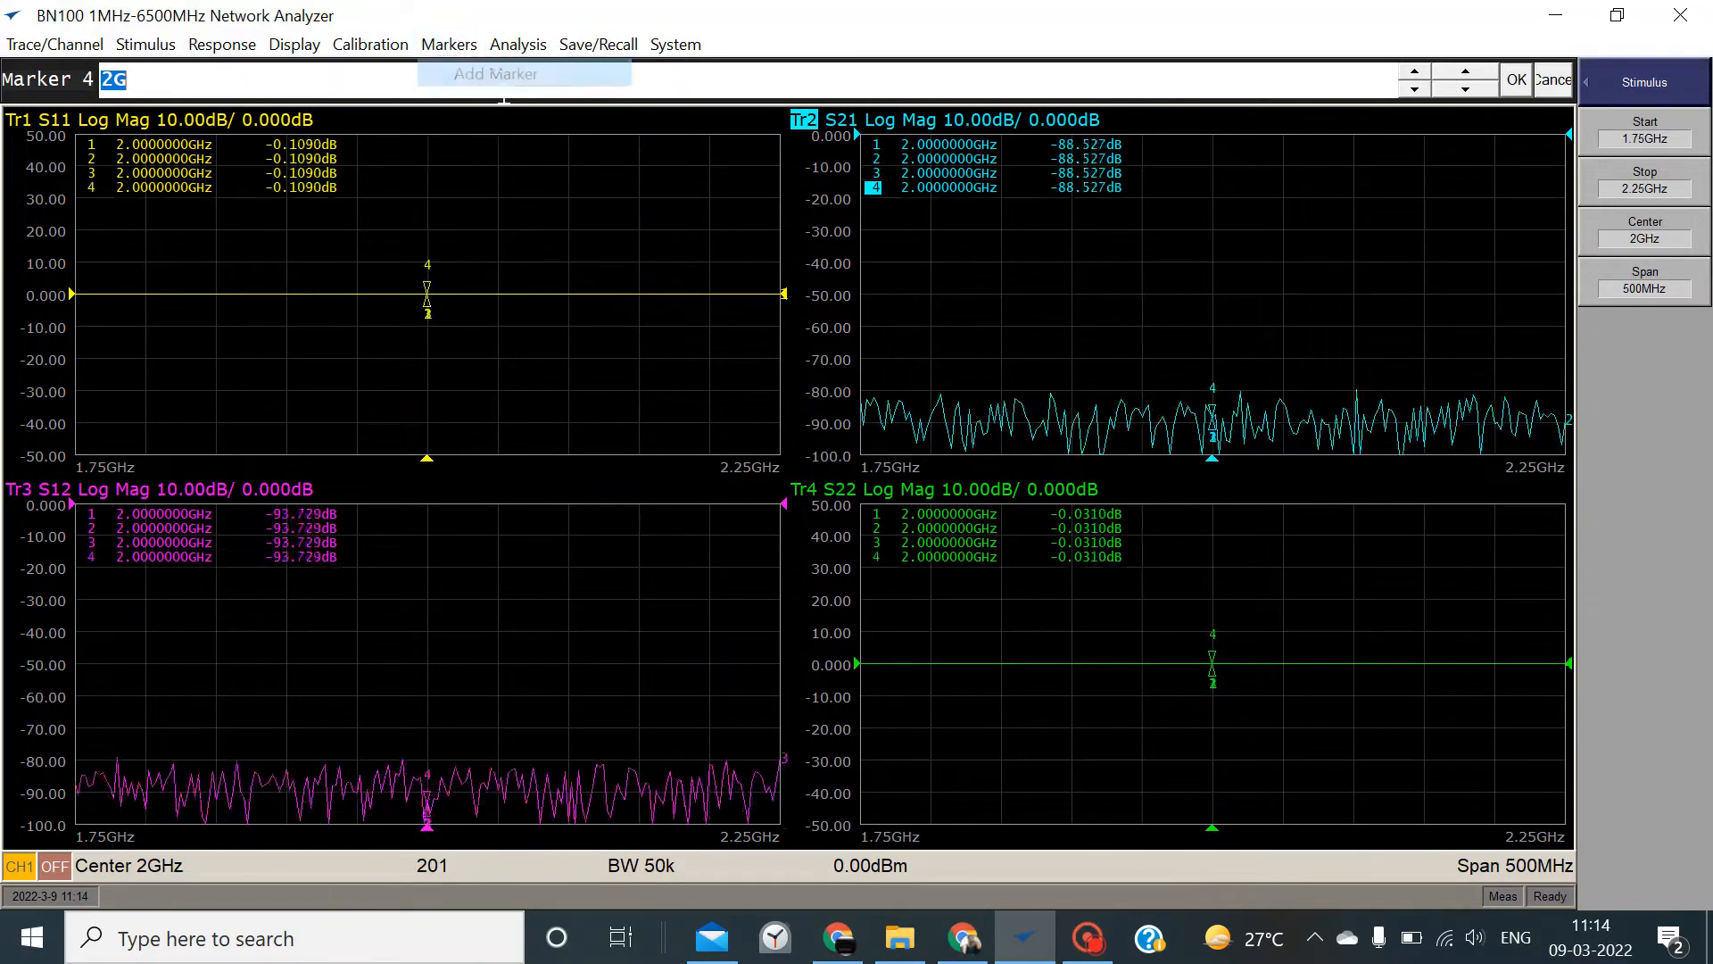
# Spread markers 1 to 4 along the S11 trace to about 1.835, 1.970, 2.092 and 2.165 GHz
pyautogui.click(143, 158)
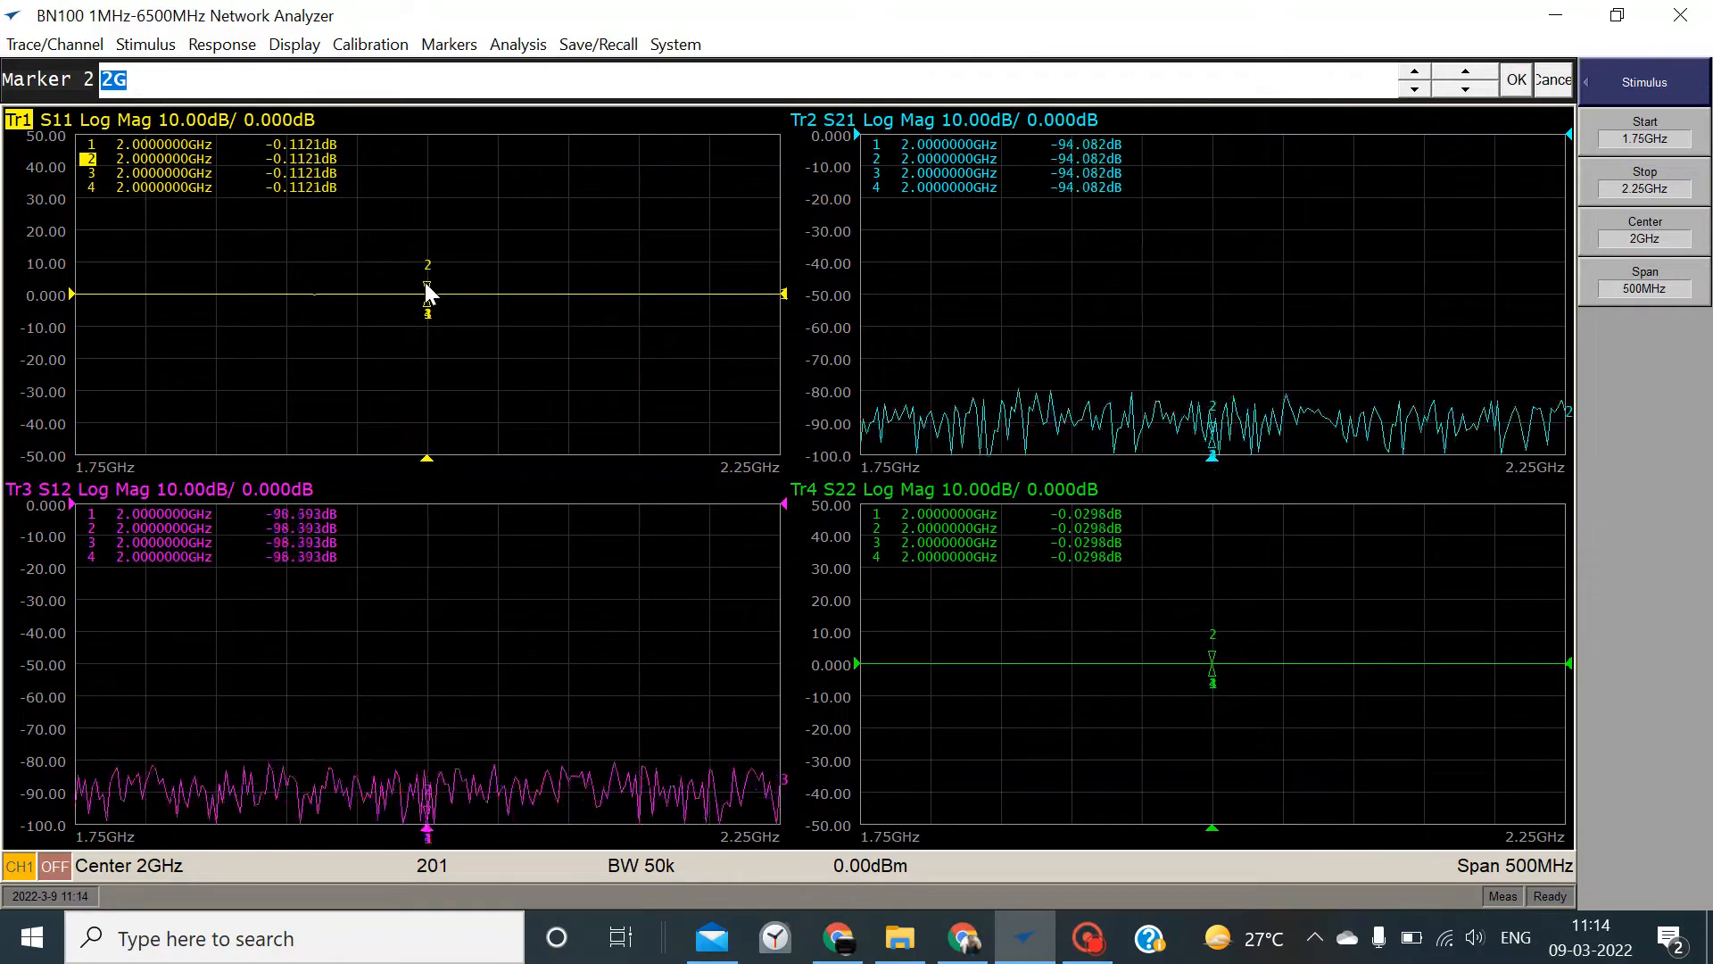
pyautogui.moveTo(425, 288); pyautogui.dragTo(263, 301)
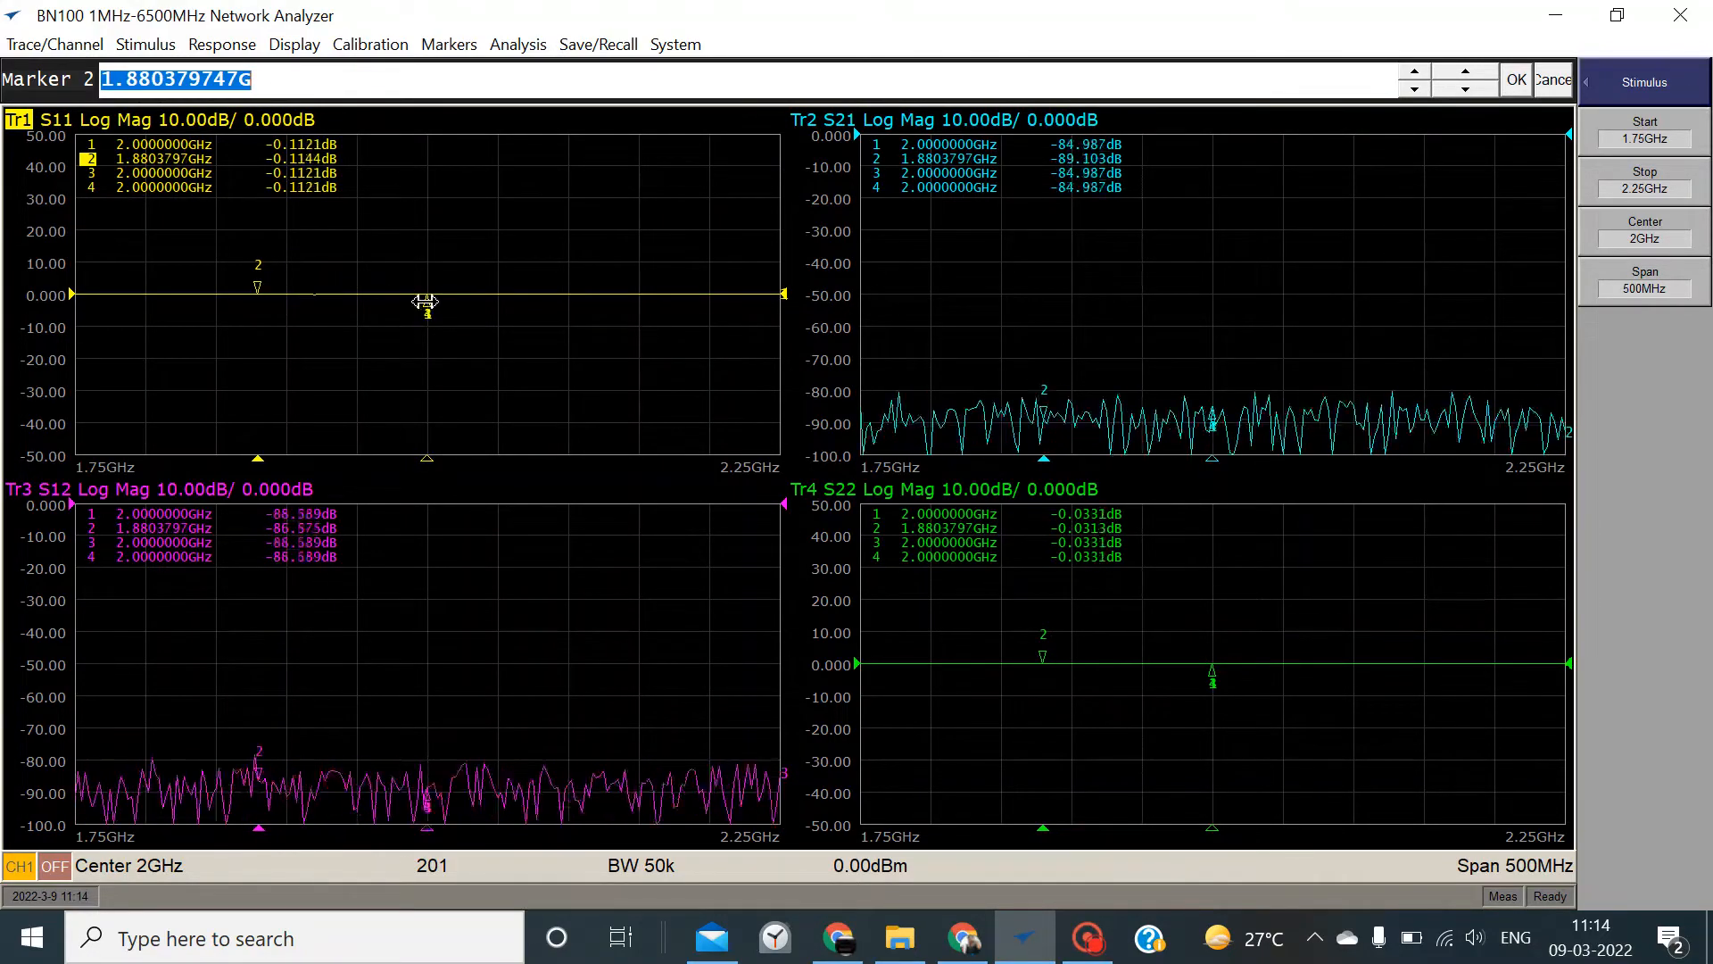
pyautogui.moveTo(428, 308); pyautogui.dragTo(634, 318)
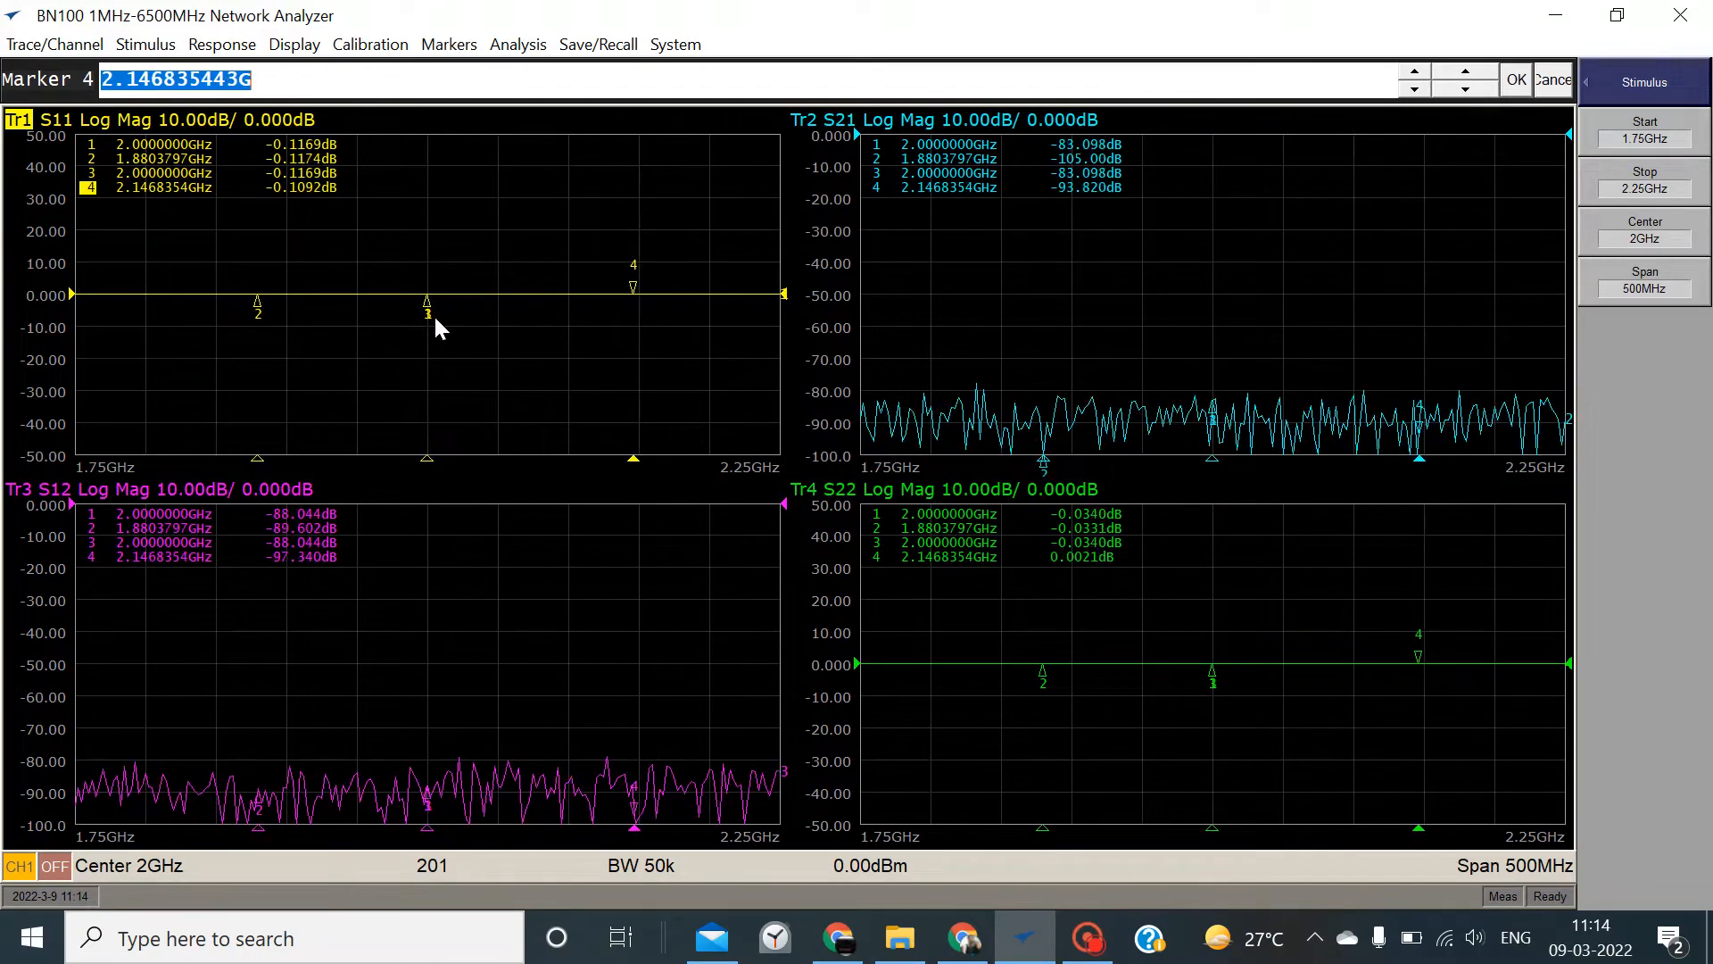
pyautogui.moveTo(427, 305)
pyautogui.mouseDown()
pyautogui.moveTo(382, 314)
pyautogui.moveTo(559, 314)
pyautogui.mouseUp()
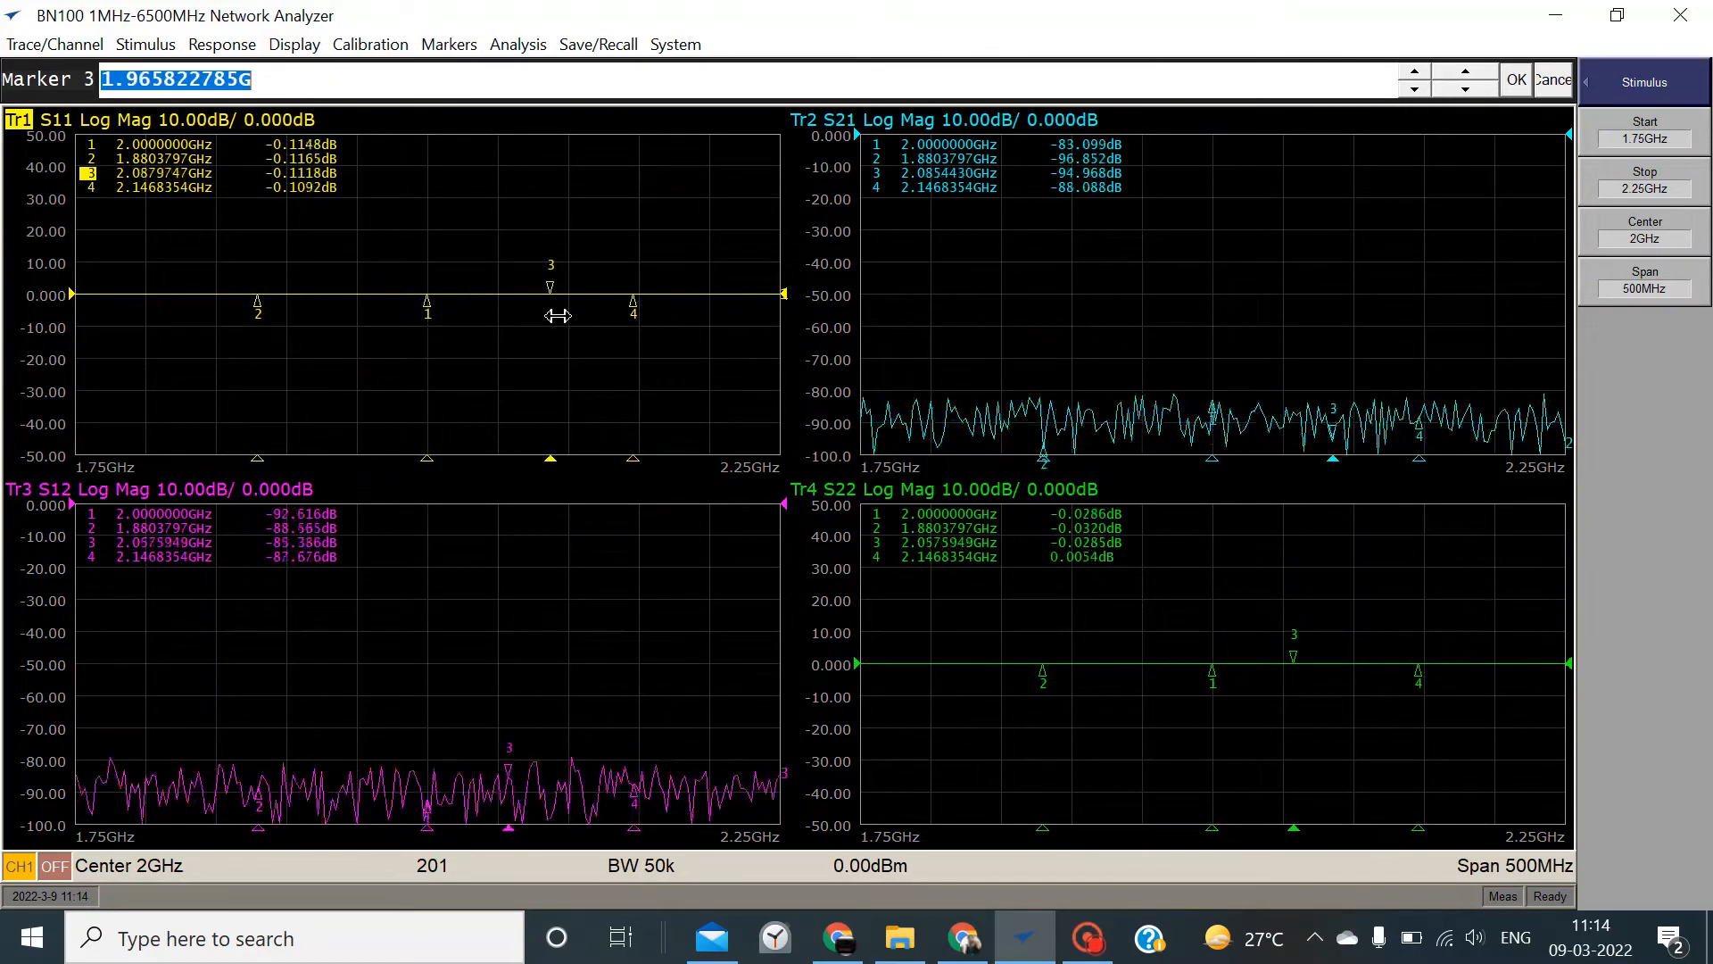
pyautogui.moveTo(428, 301)
pyautogui.mouseDown()
pyautogui.moveTo(196, 319)
pyautogui.moveTo(386, 309)
pyautogui.mouseUp()
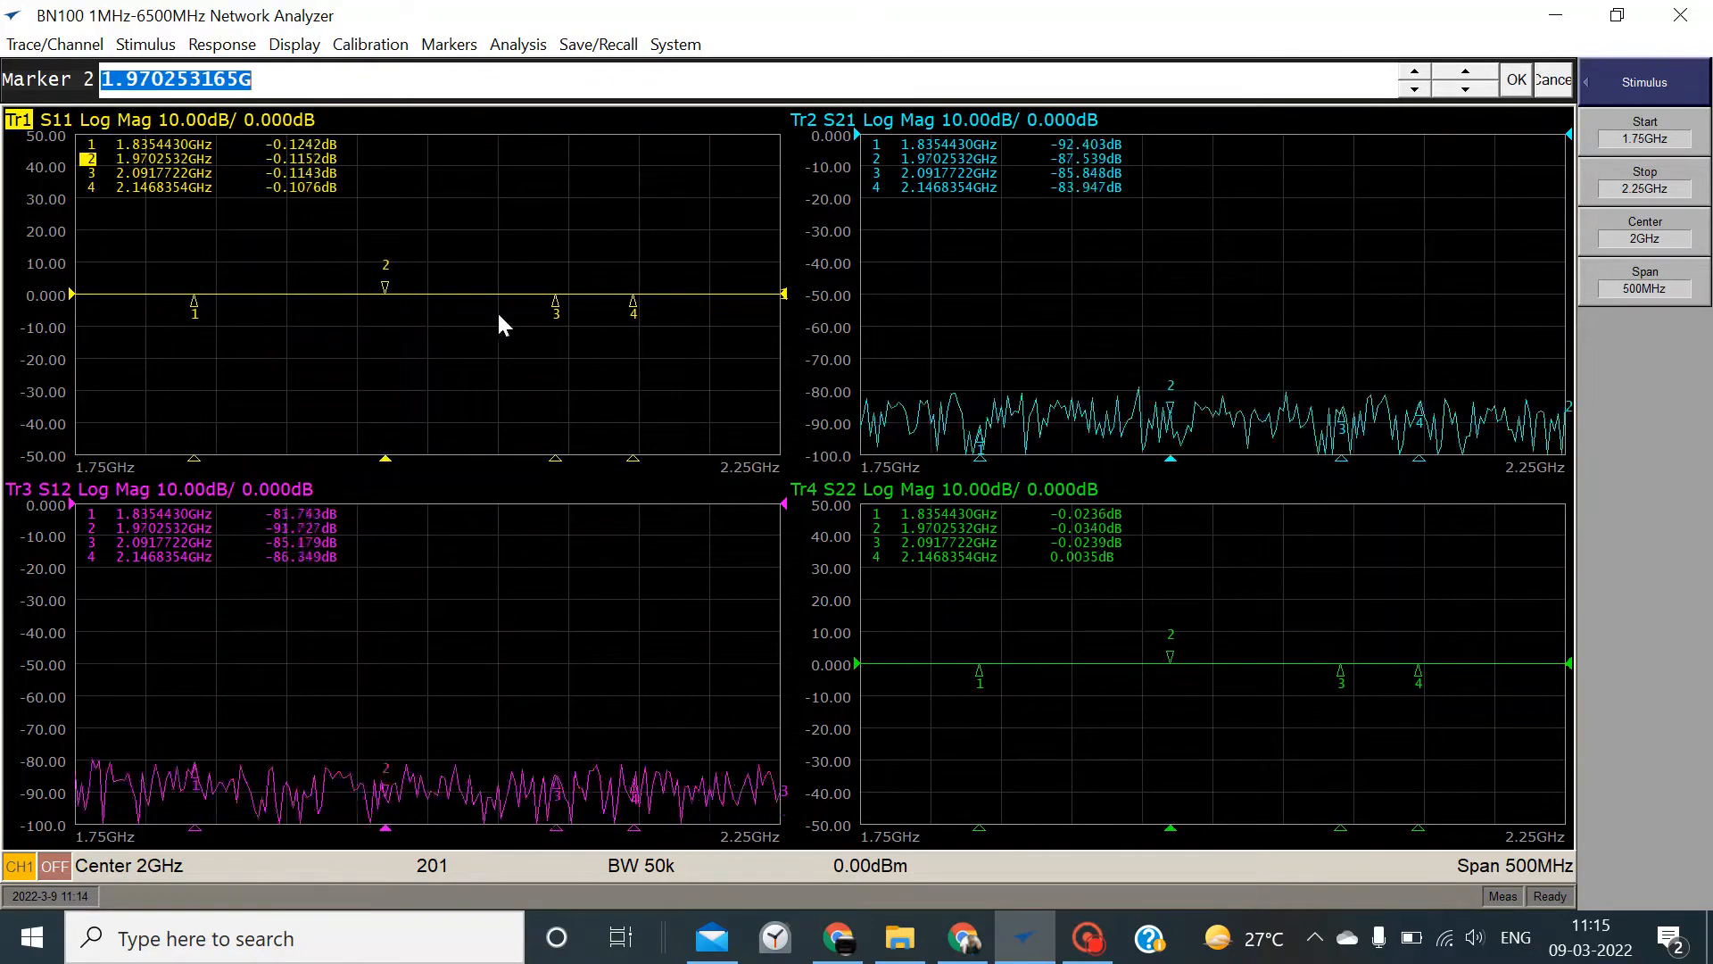
pyautogui.moveTo(633, 300); pyautogui.dragTo(659, 304)
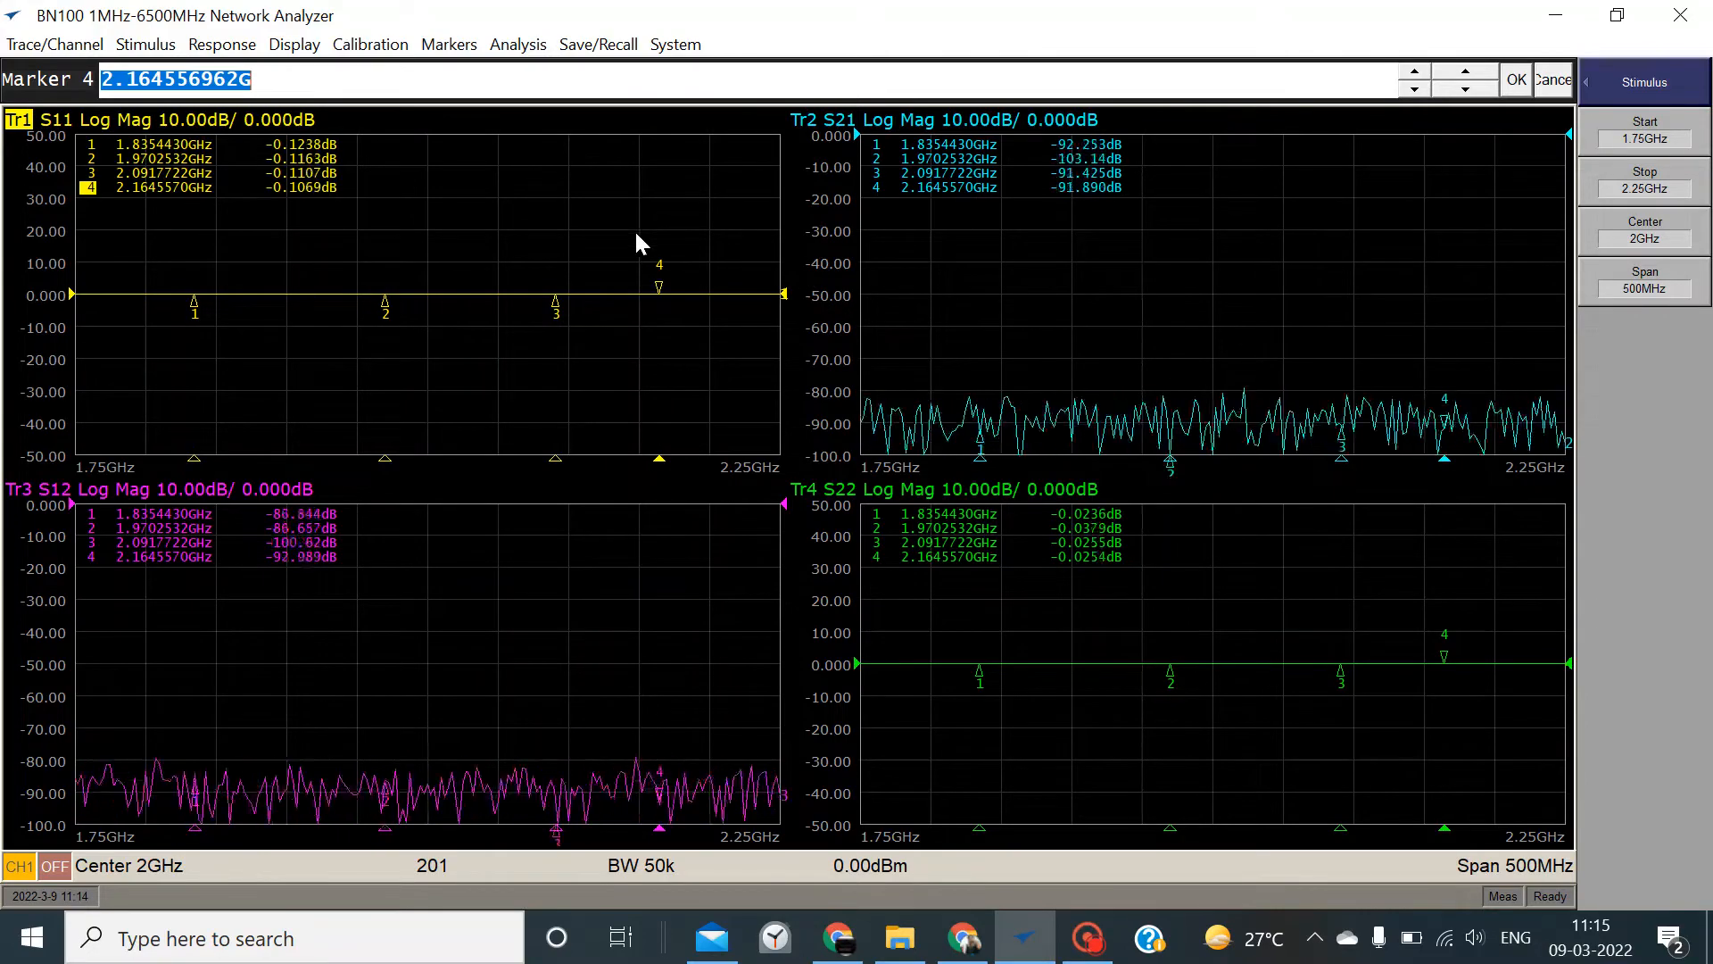
# Select marker 3 in the S11 marker list and remove it from the traces
pyautogui.click(451, 46)
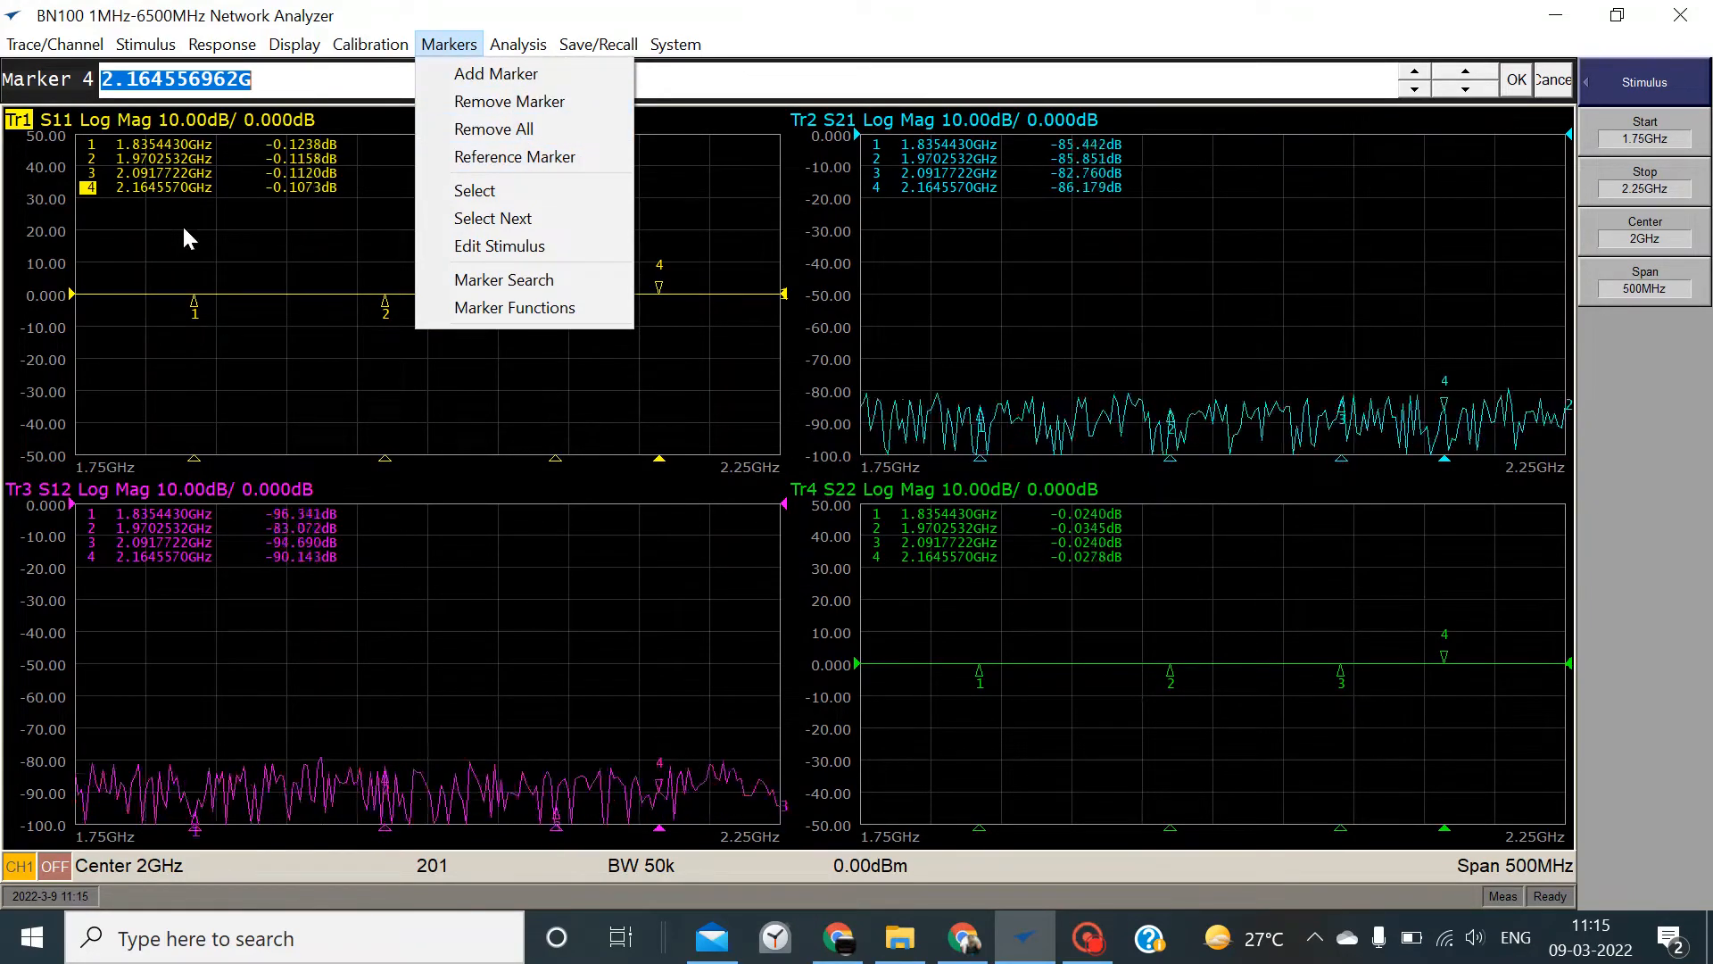
pyautogui.click(156, 212)
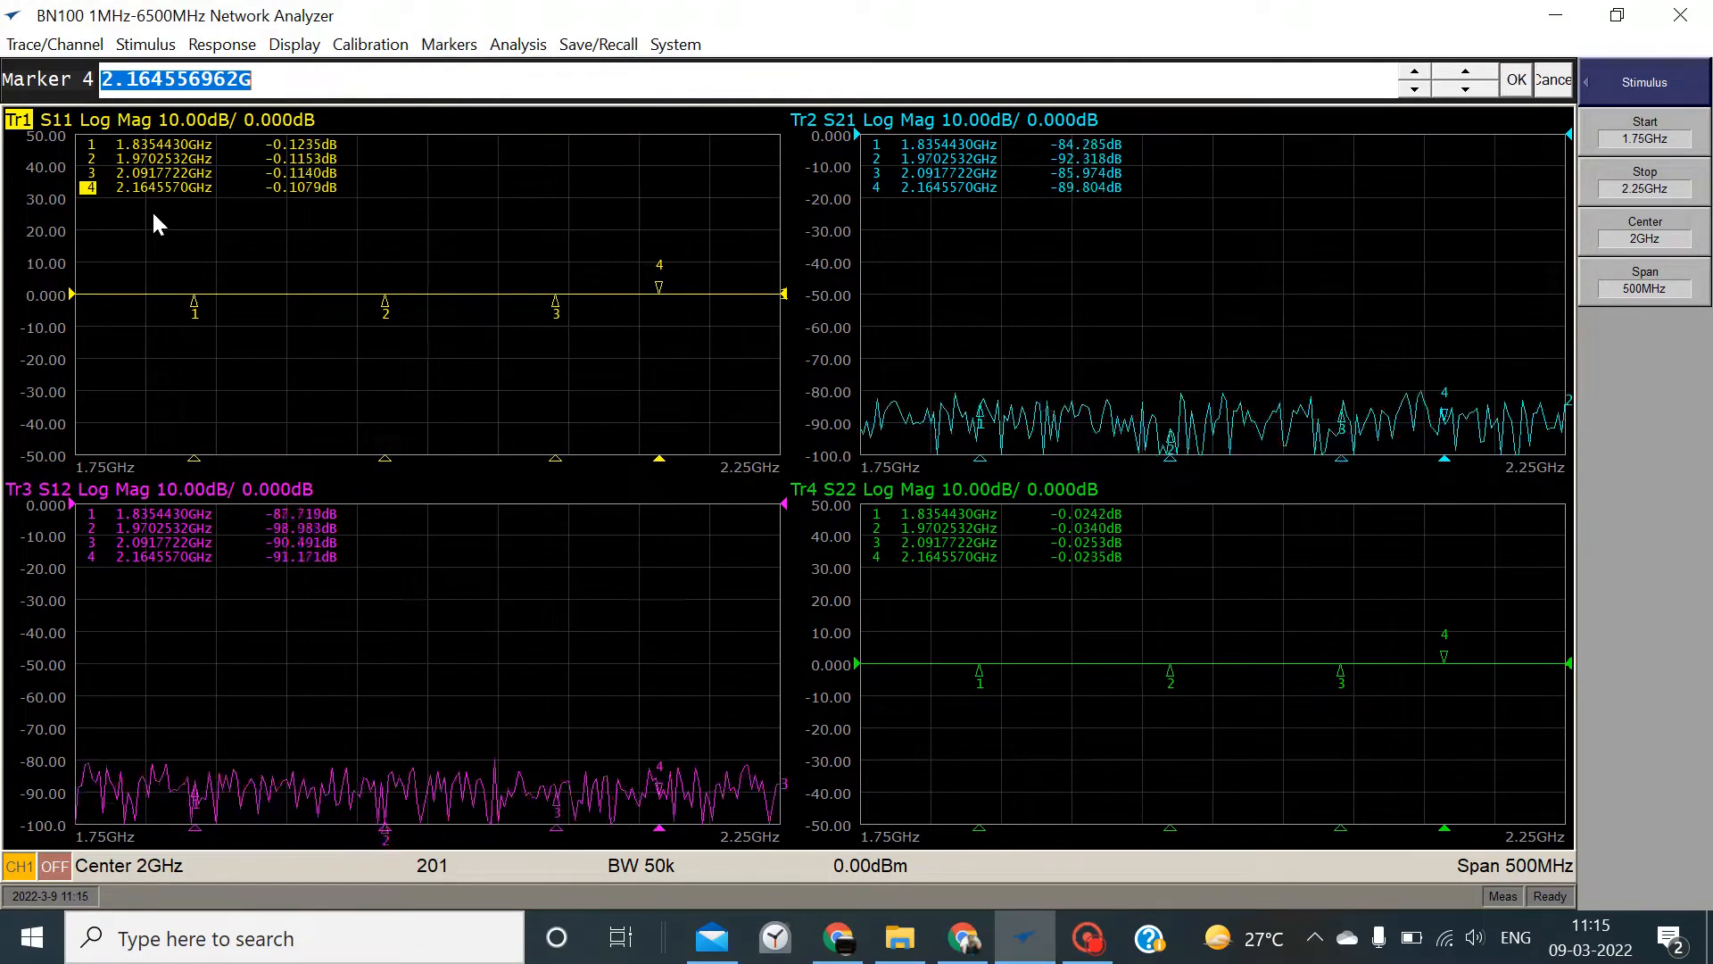
pyautogui.click(116, 173)
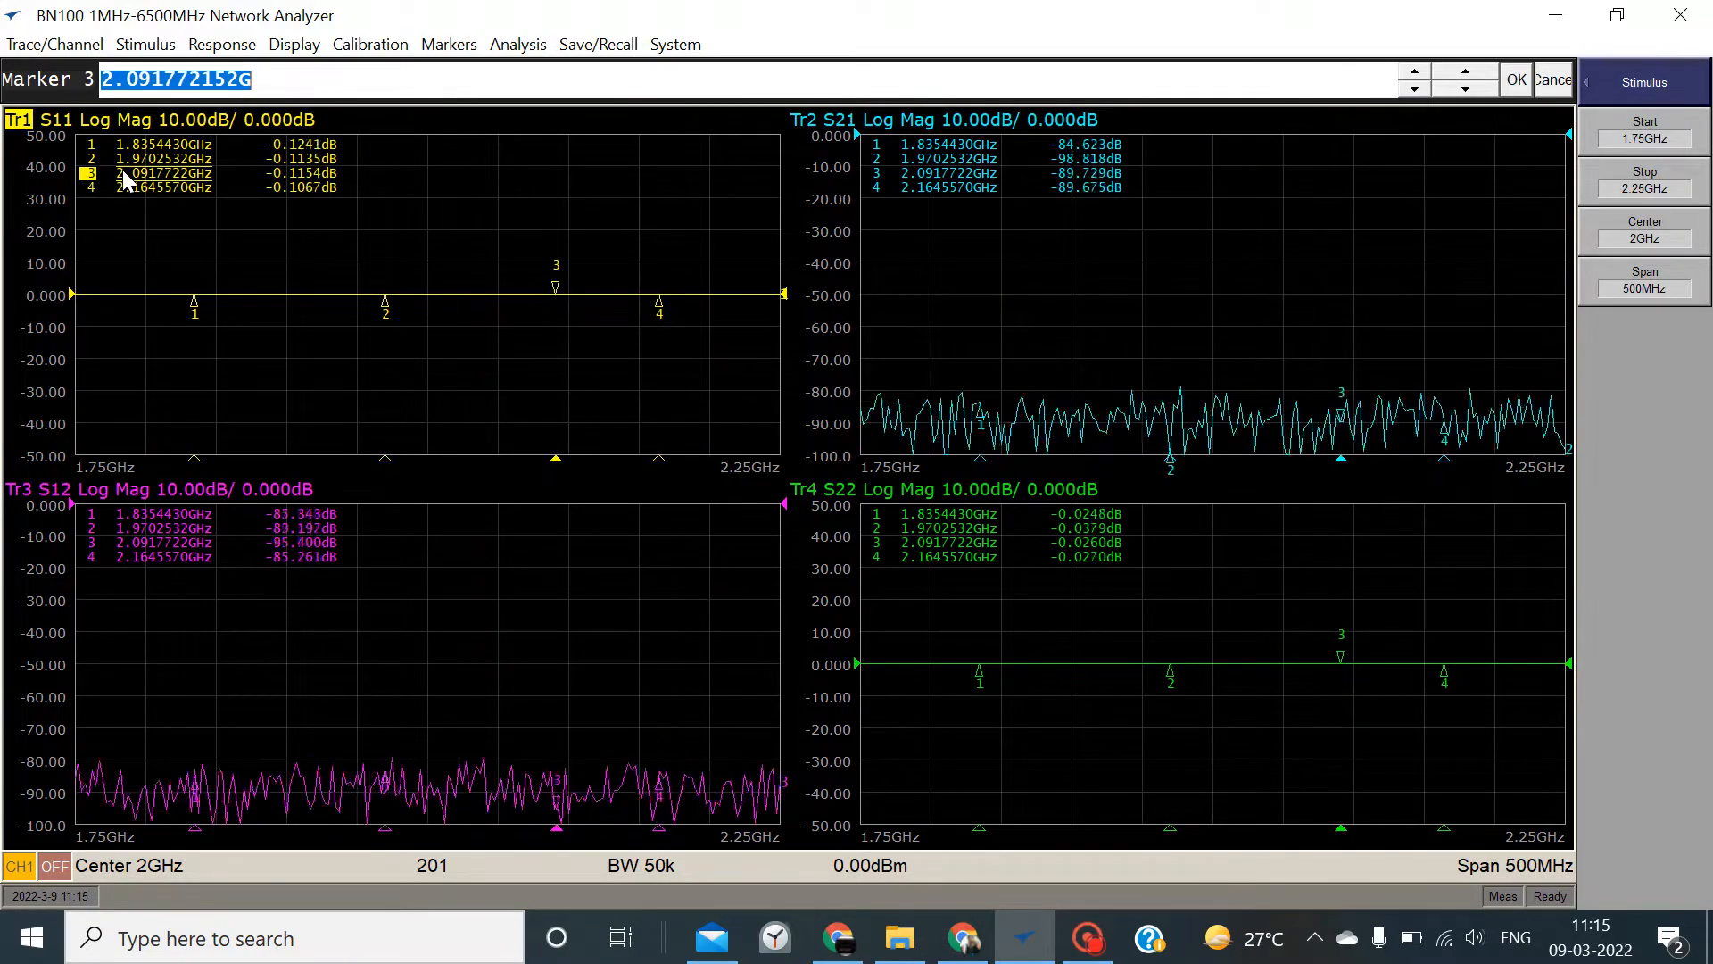
pyautogui.click(449, 44)
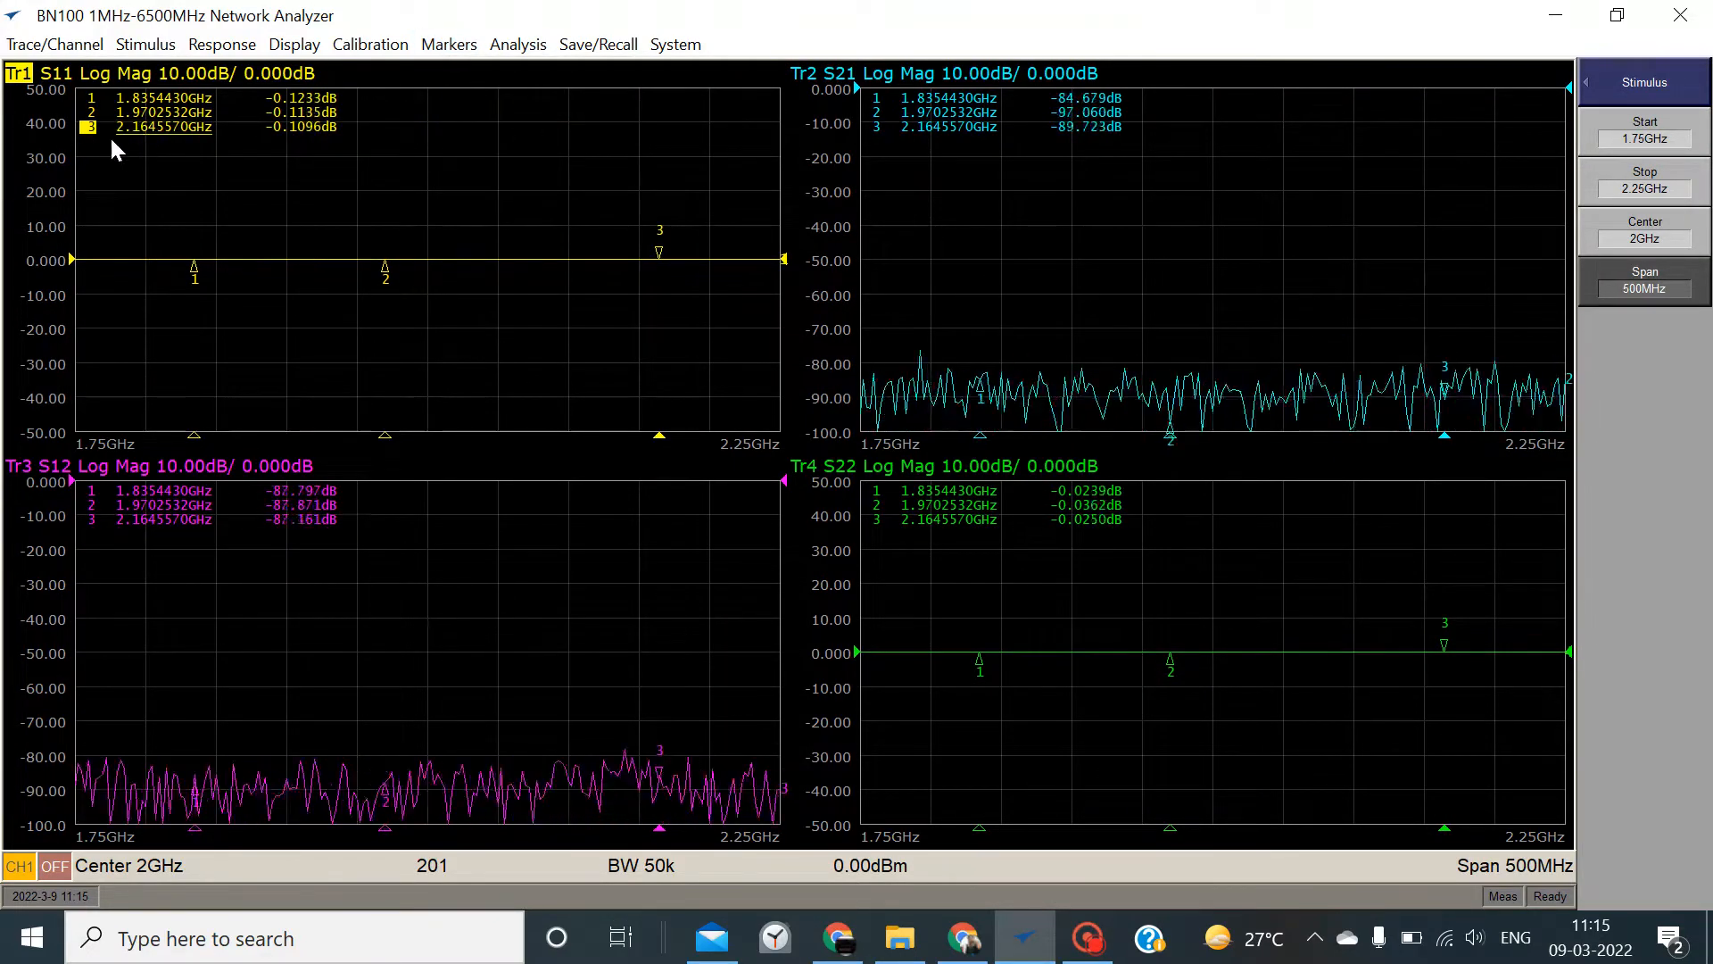
# Remove all remaining markers from the traces at once
pyautogui.click(432, 49)
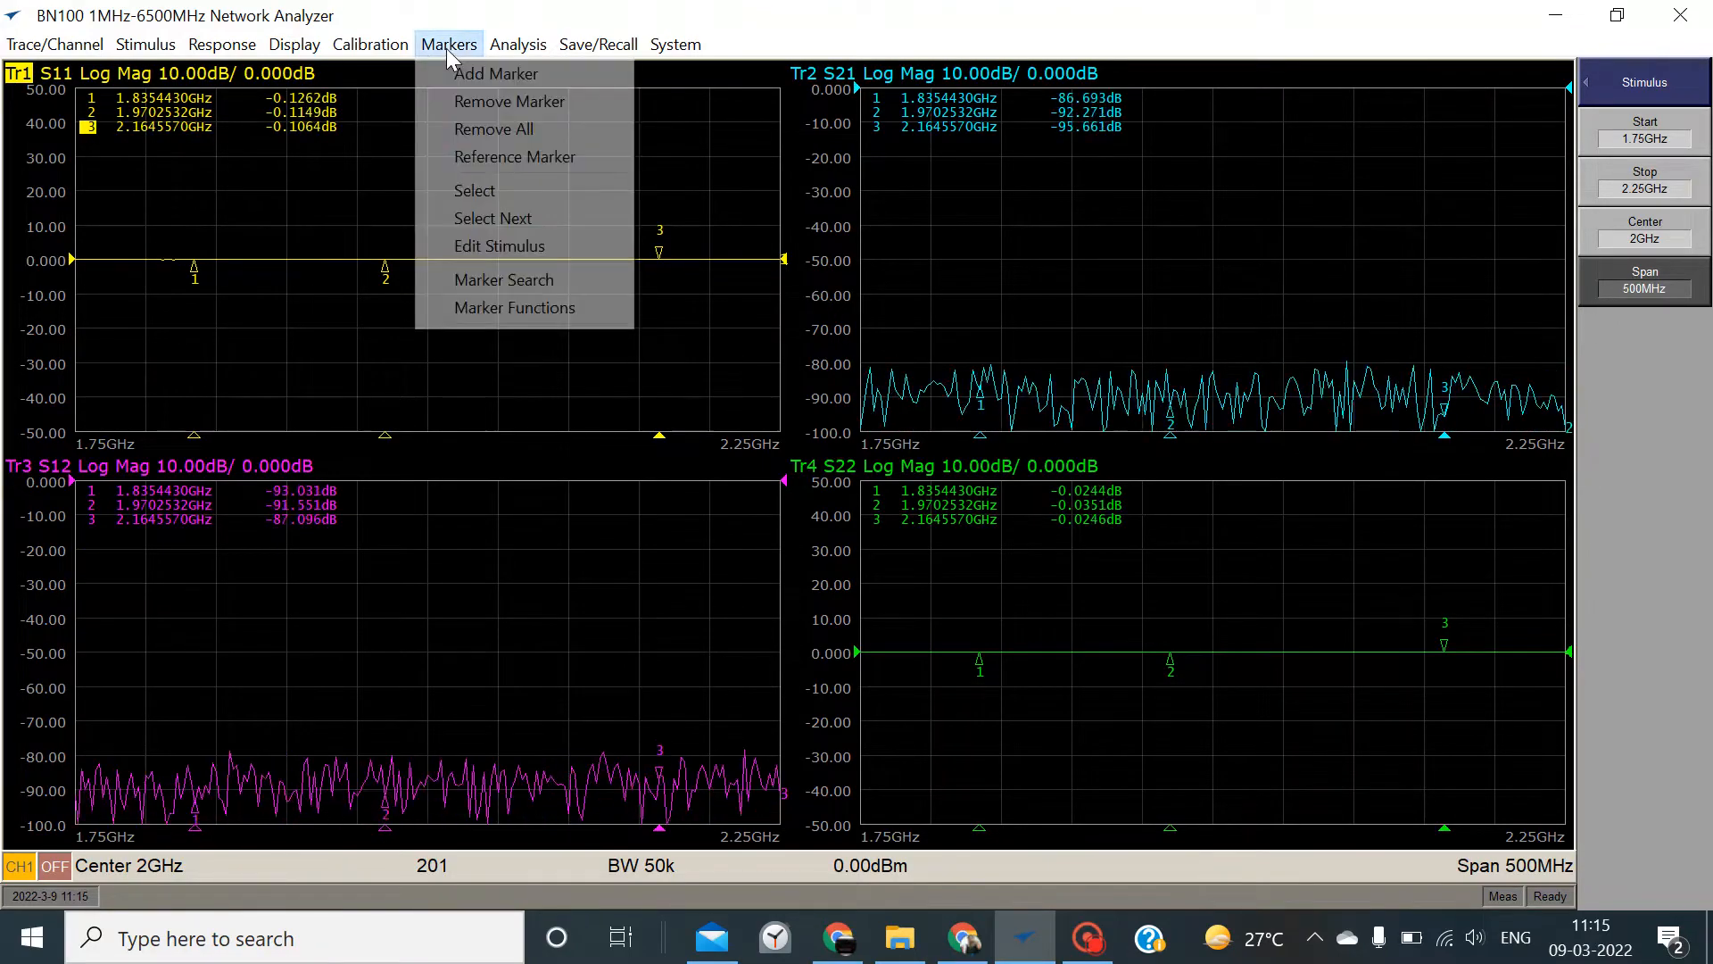
pyautogui.moveTo(518, 44)
pyautogui.moveTo(448, 45)
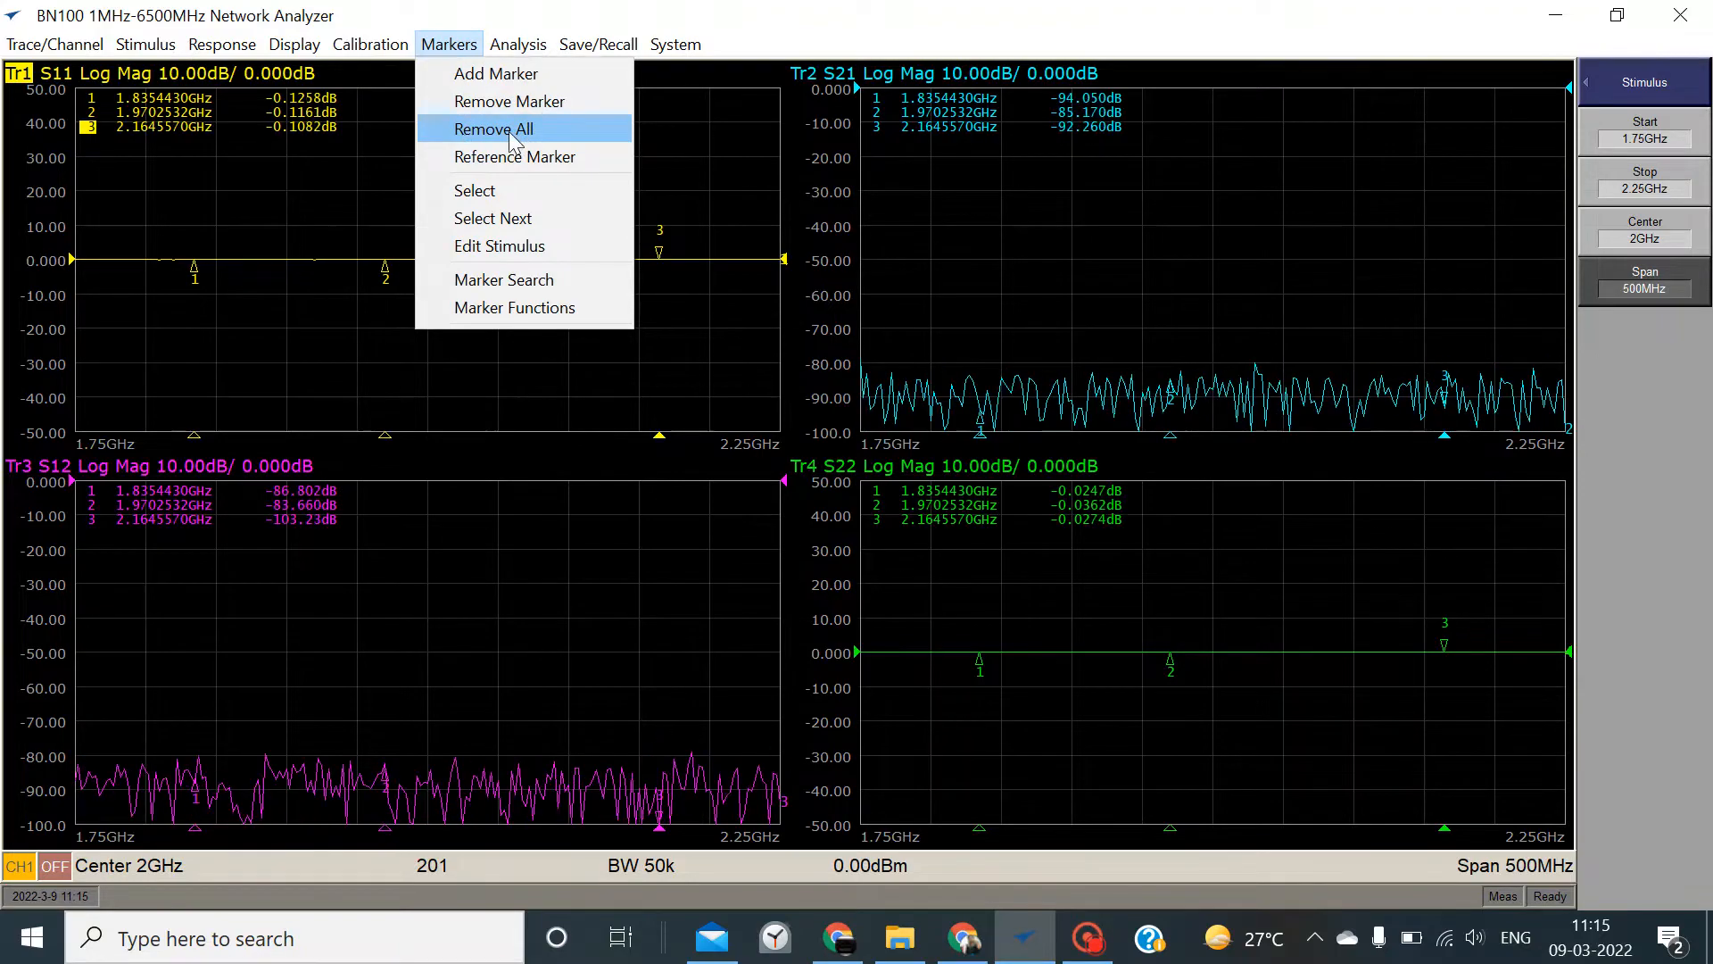
pyautogui.click(569, 131)
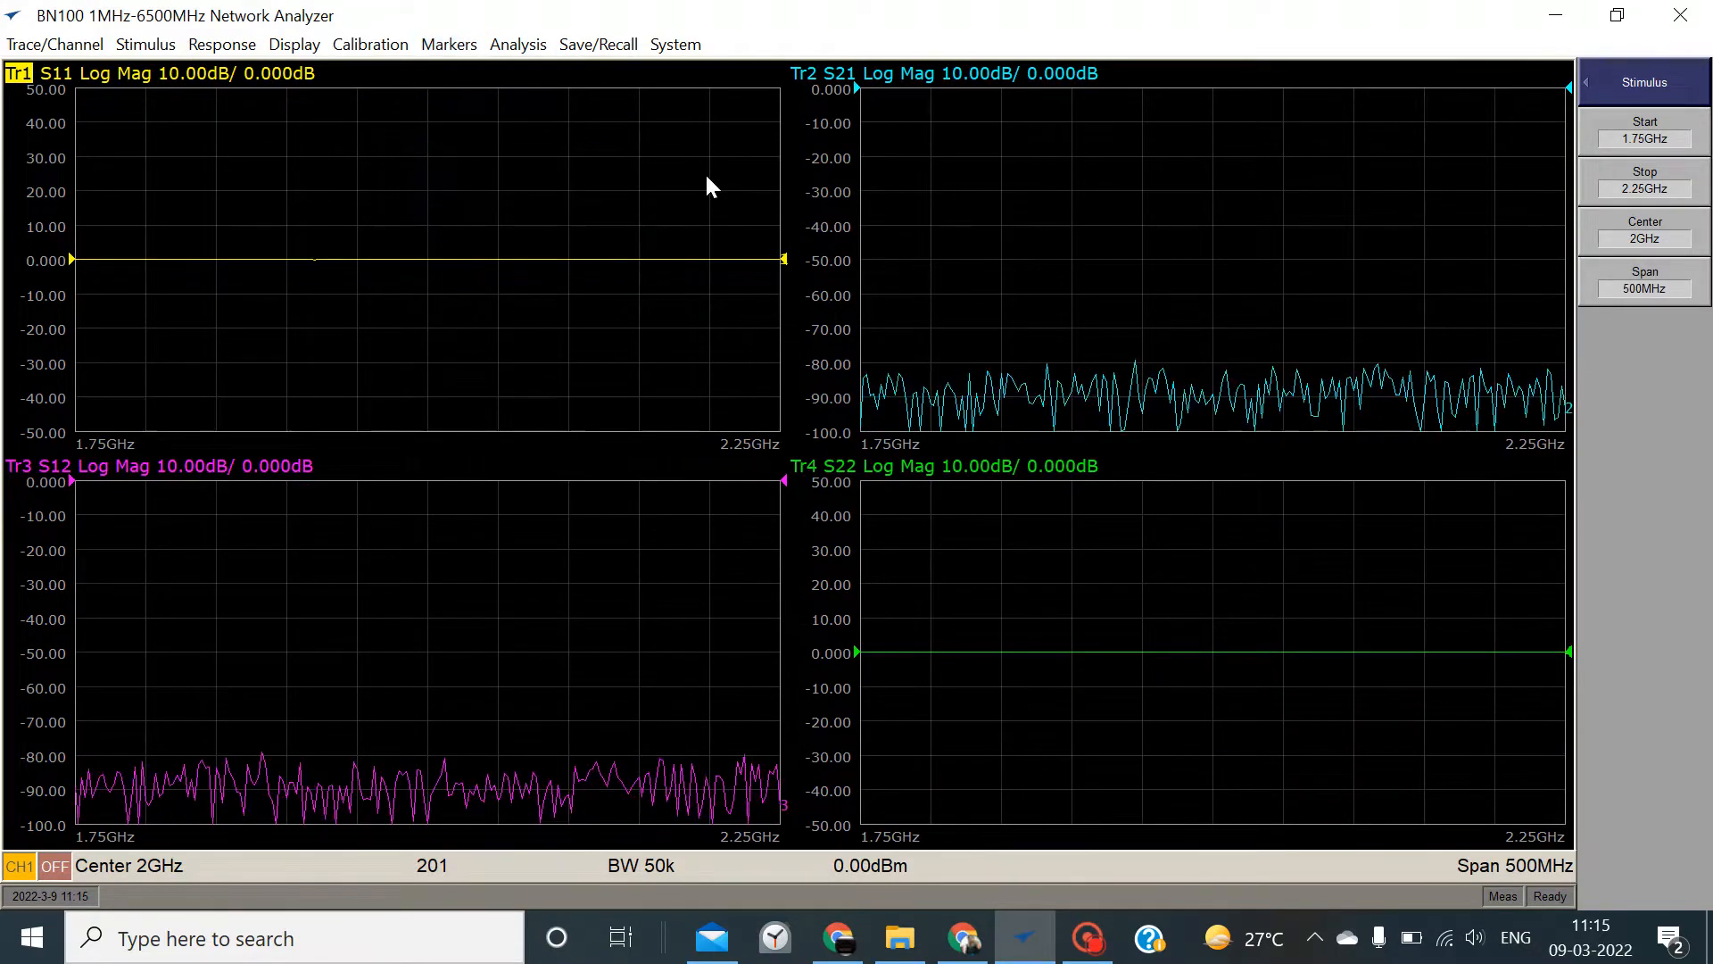
# Add two markers and spread markers 1 and 2 along the S11 trace to about 1.939 and 2.044 GHz
pyautogui.click(448, 51)
pyautogui.click(478, 77)
pyautogui.click(457, 54)
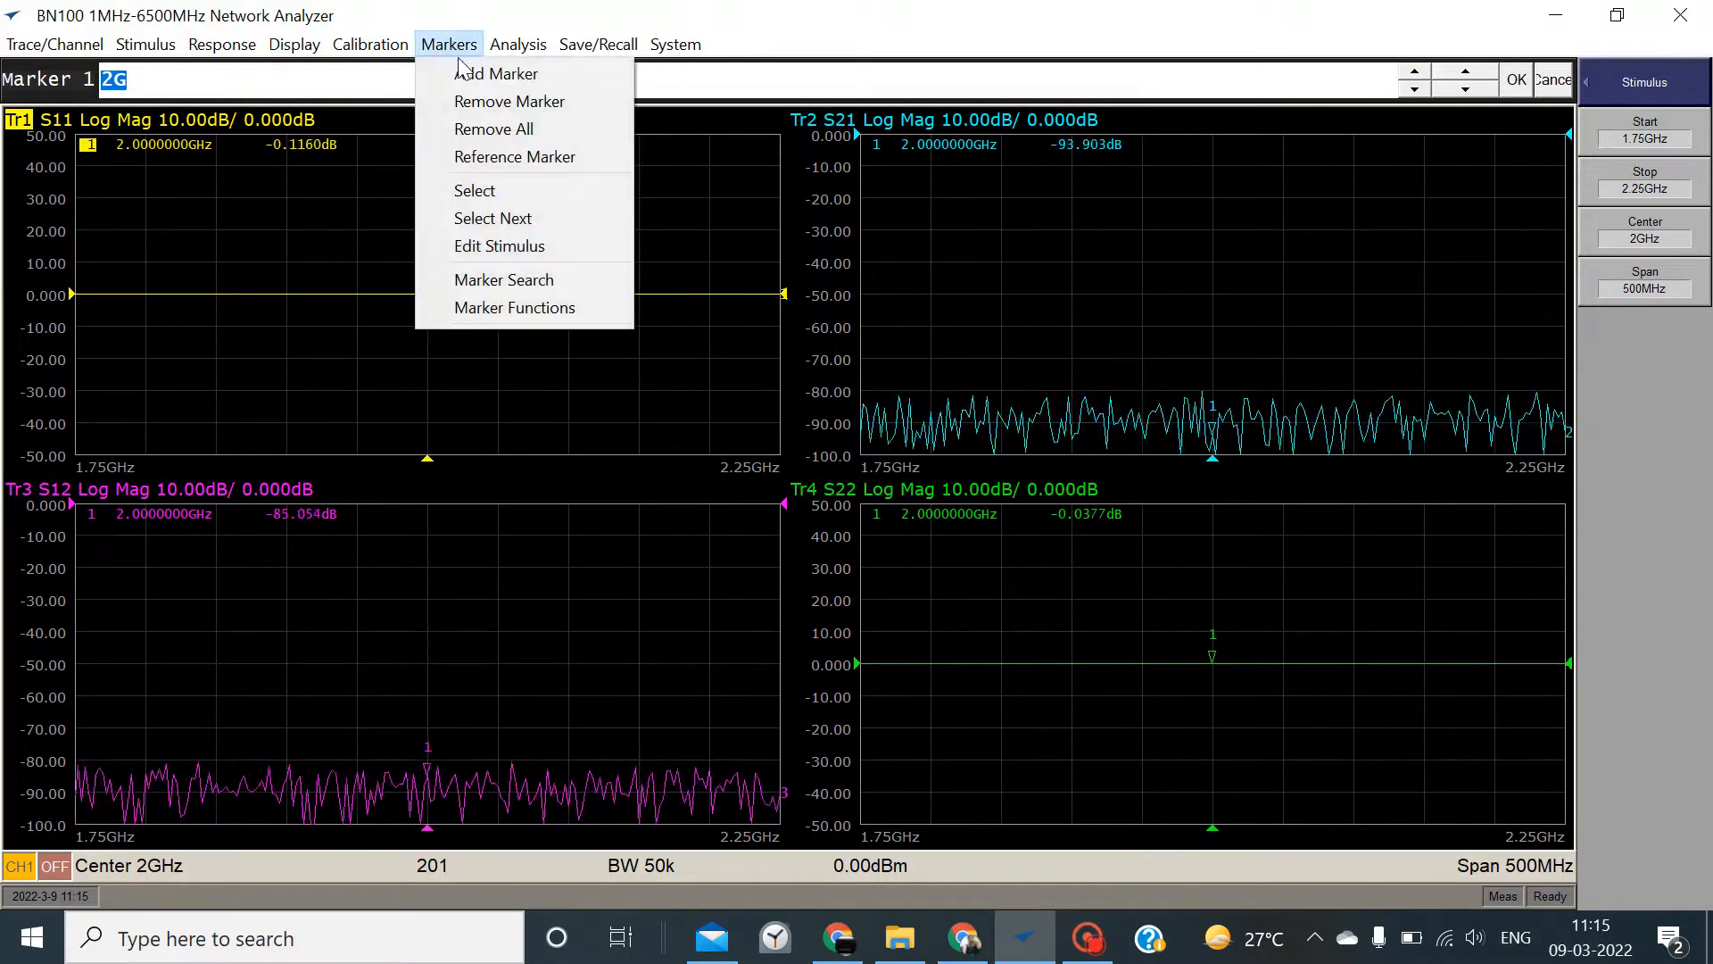
pyautogui.click(463, 66)
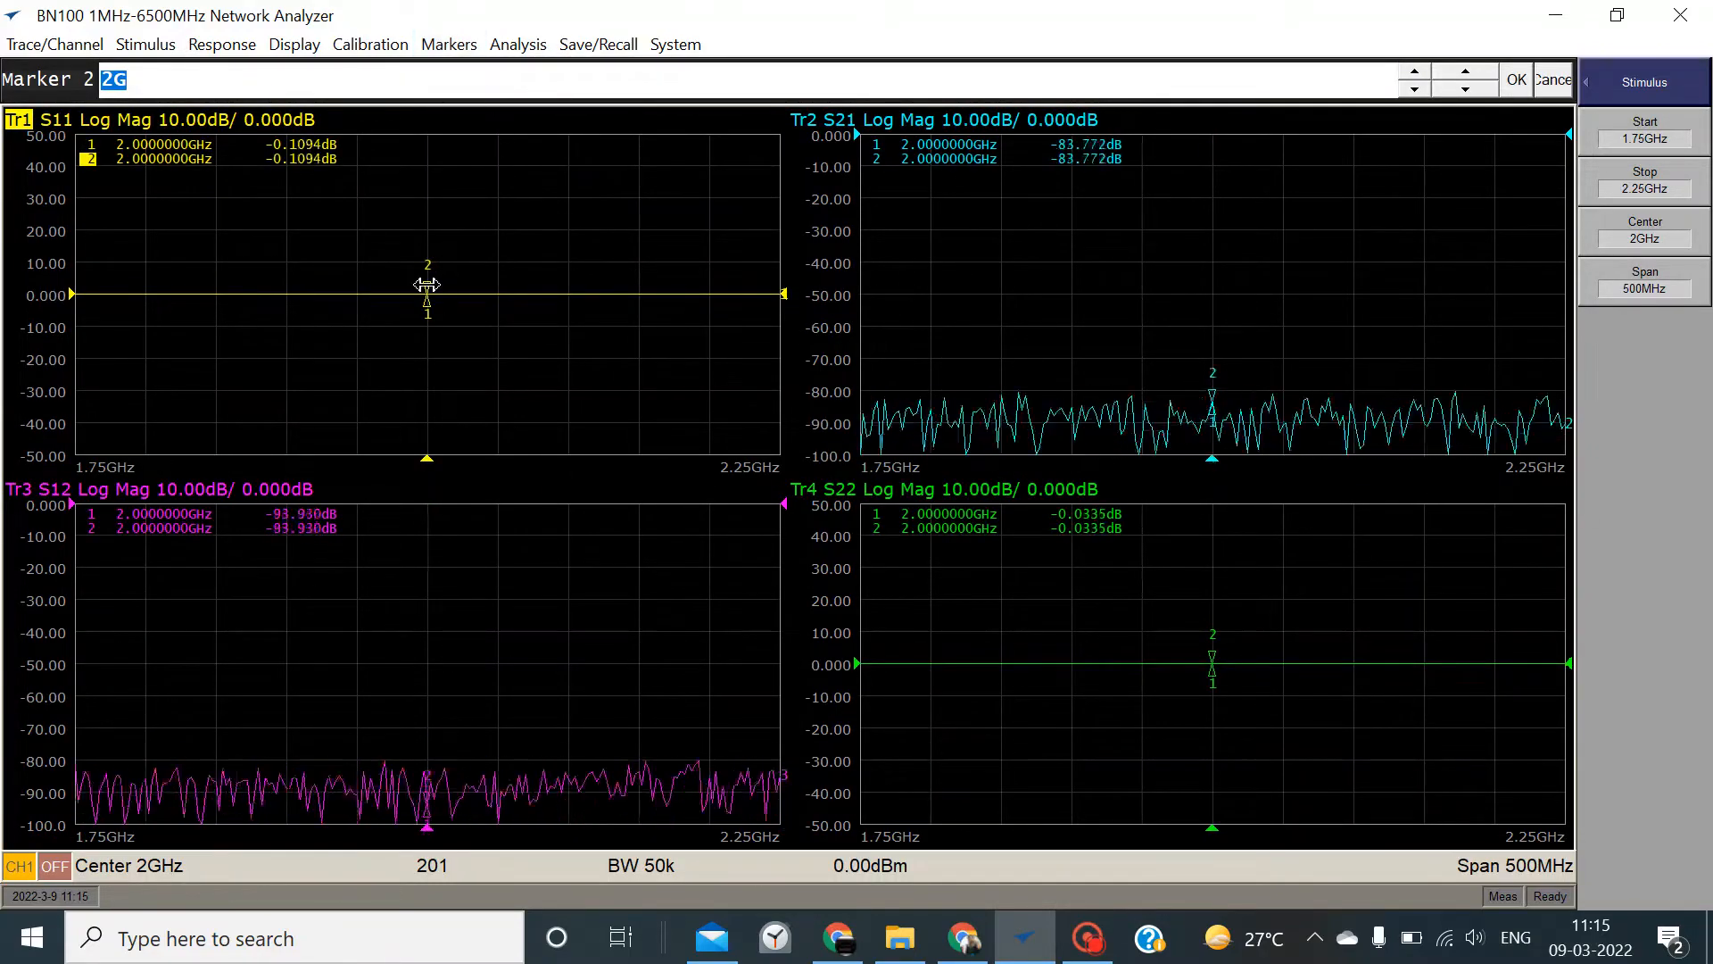
pyautogui.moveTo(426, 283)
pyautogui.mouseDown()
pyautogui.moveTo(490, 283)
pyautogui.moveTo(361, 287)
pyautogui.mouseUp()
# Turn on the reference marker and move it along the S11 trace to about 1.973 GHz
pyautogui.click(446, 42)
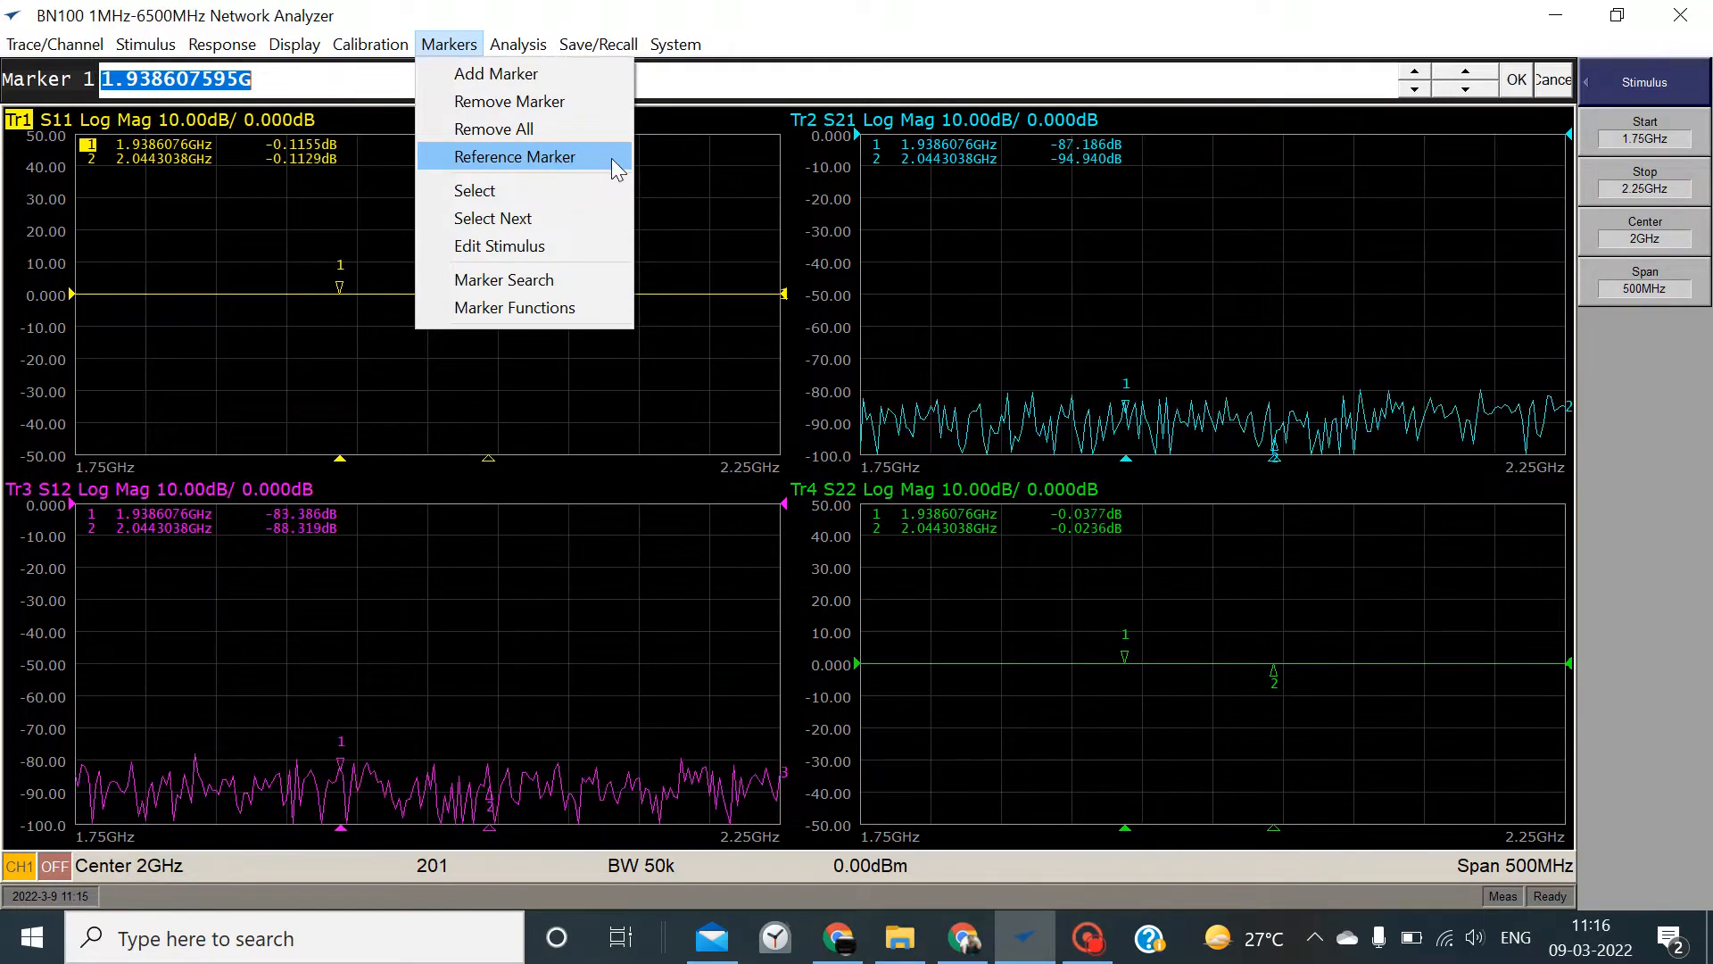
pyautogui.click(587, 159)
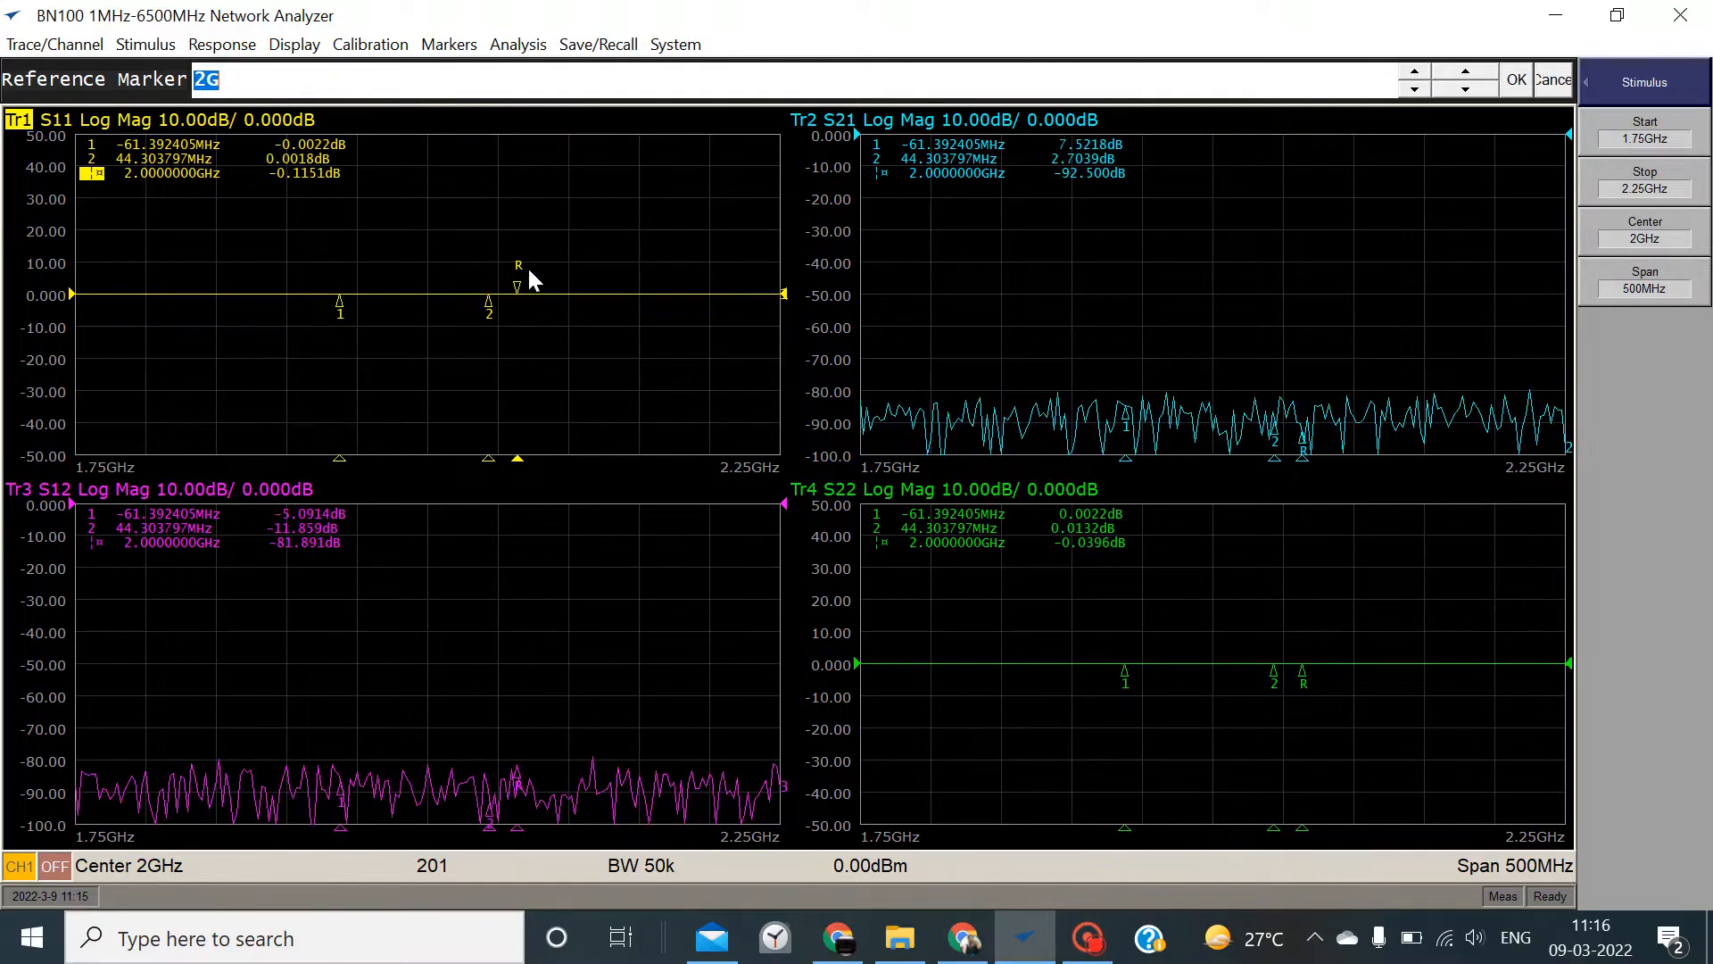
pyautogui.moveTo(514, 284)
pyautogui.mouseDown()
pyautogui.moveTo(441, 284)
pyautogui.moveTo(548, 300)
pyautogui.mouseUp()
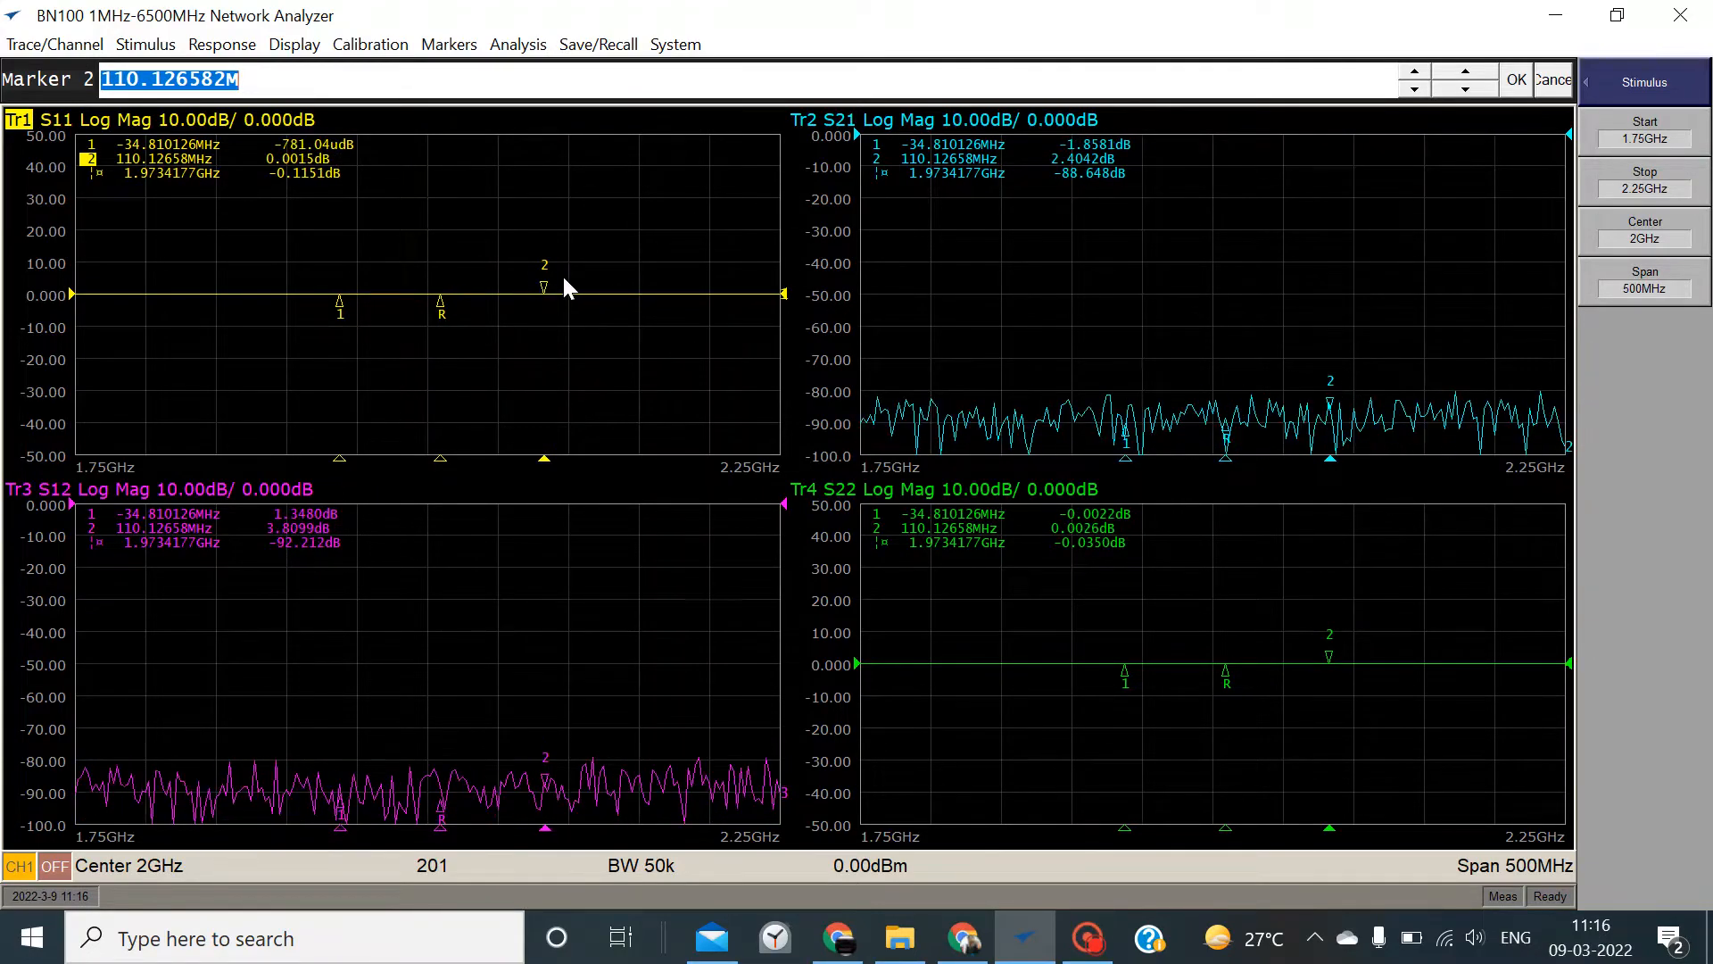
# Move marker 2 to about 146 MHz above the reference marker, and shift the reference marker to about 2.024 GHz
pyautogui.scroll(5, 542, 277)
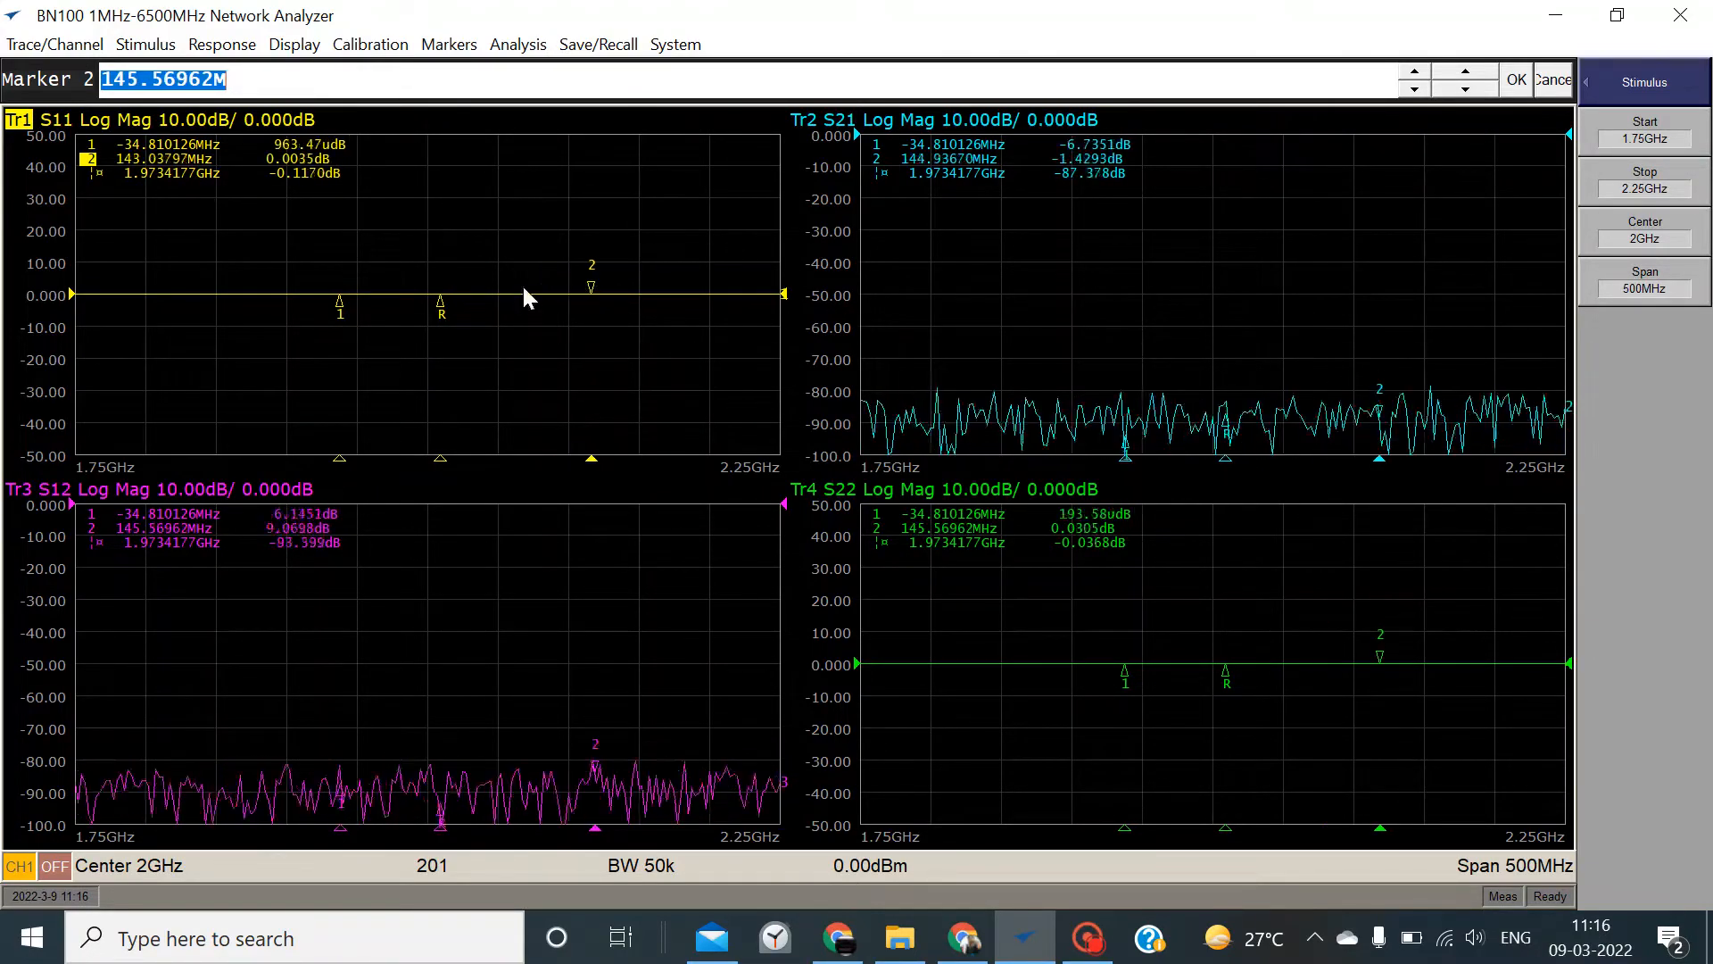
pyautogui.click(436, 303)
pyautogui.scroll(8, 476, 284)
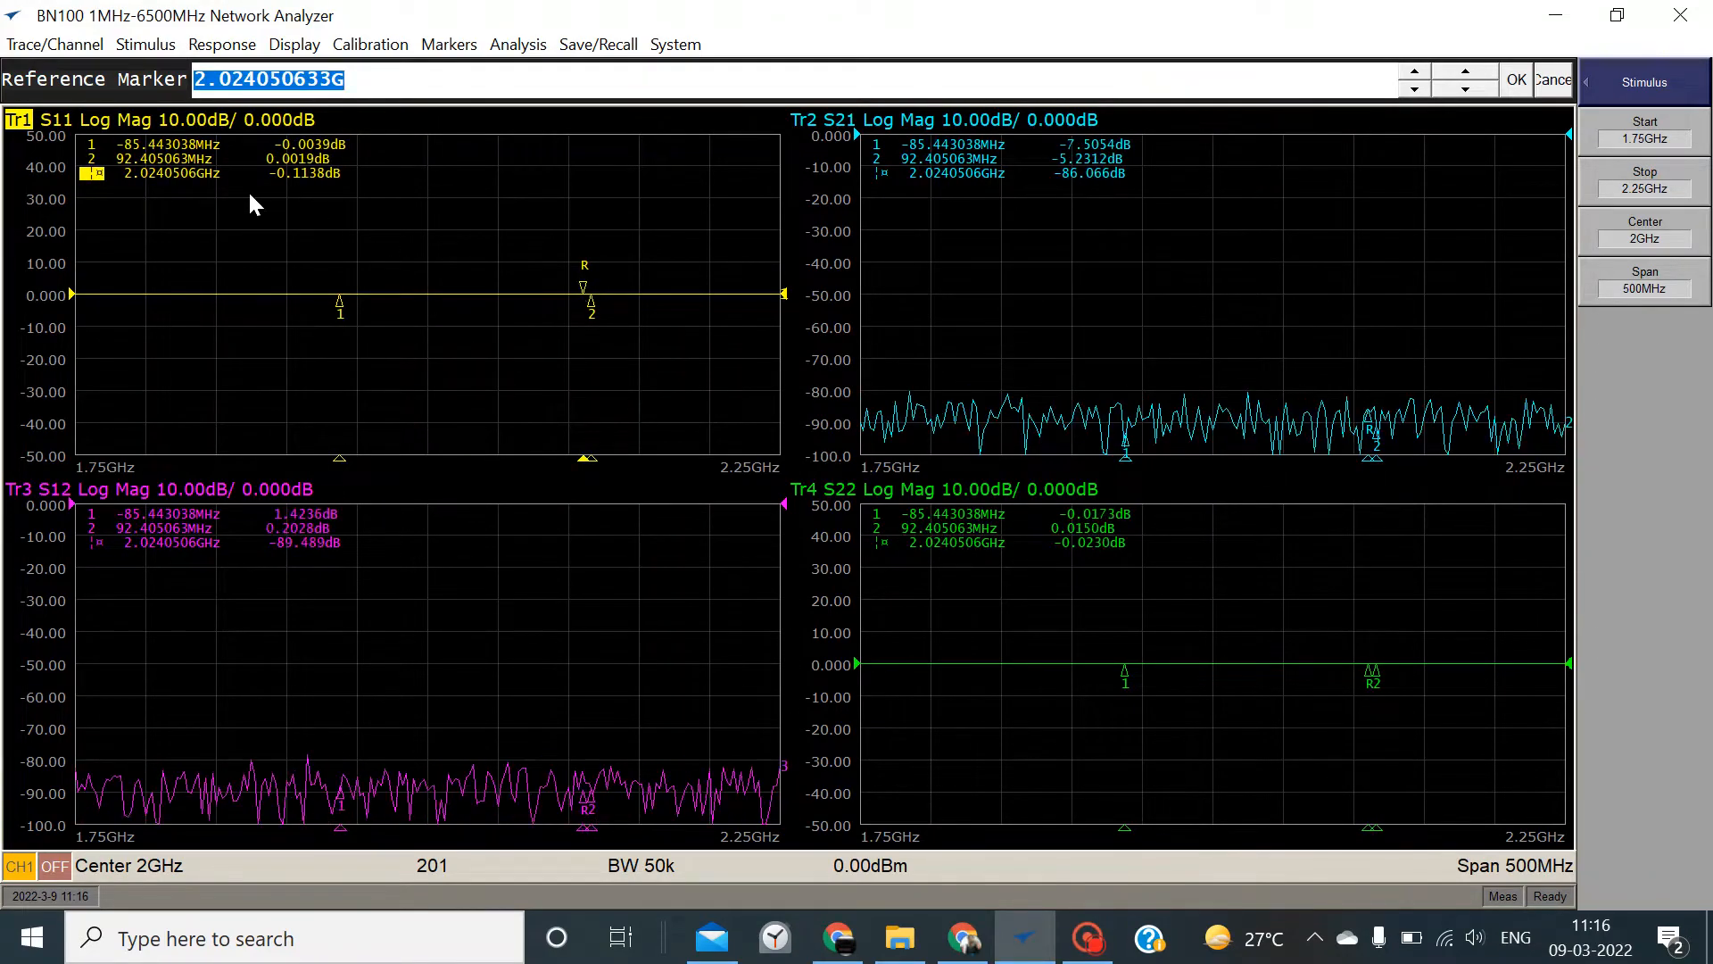
# Remove marker 2 from the traces, and try to remove the selected reference marker with the Remove Marker command
pyautogui.click(449, 45)
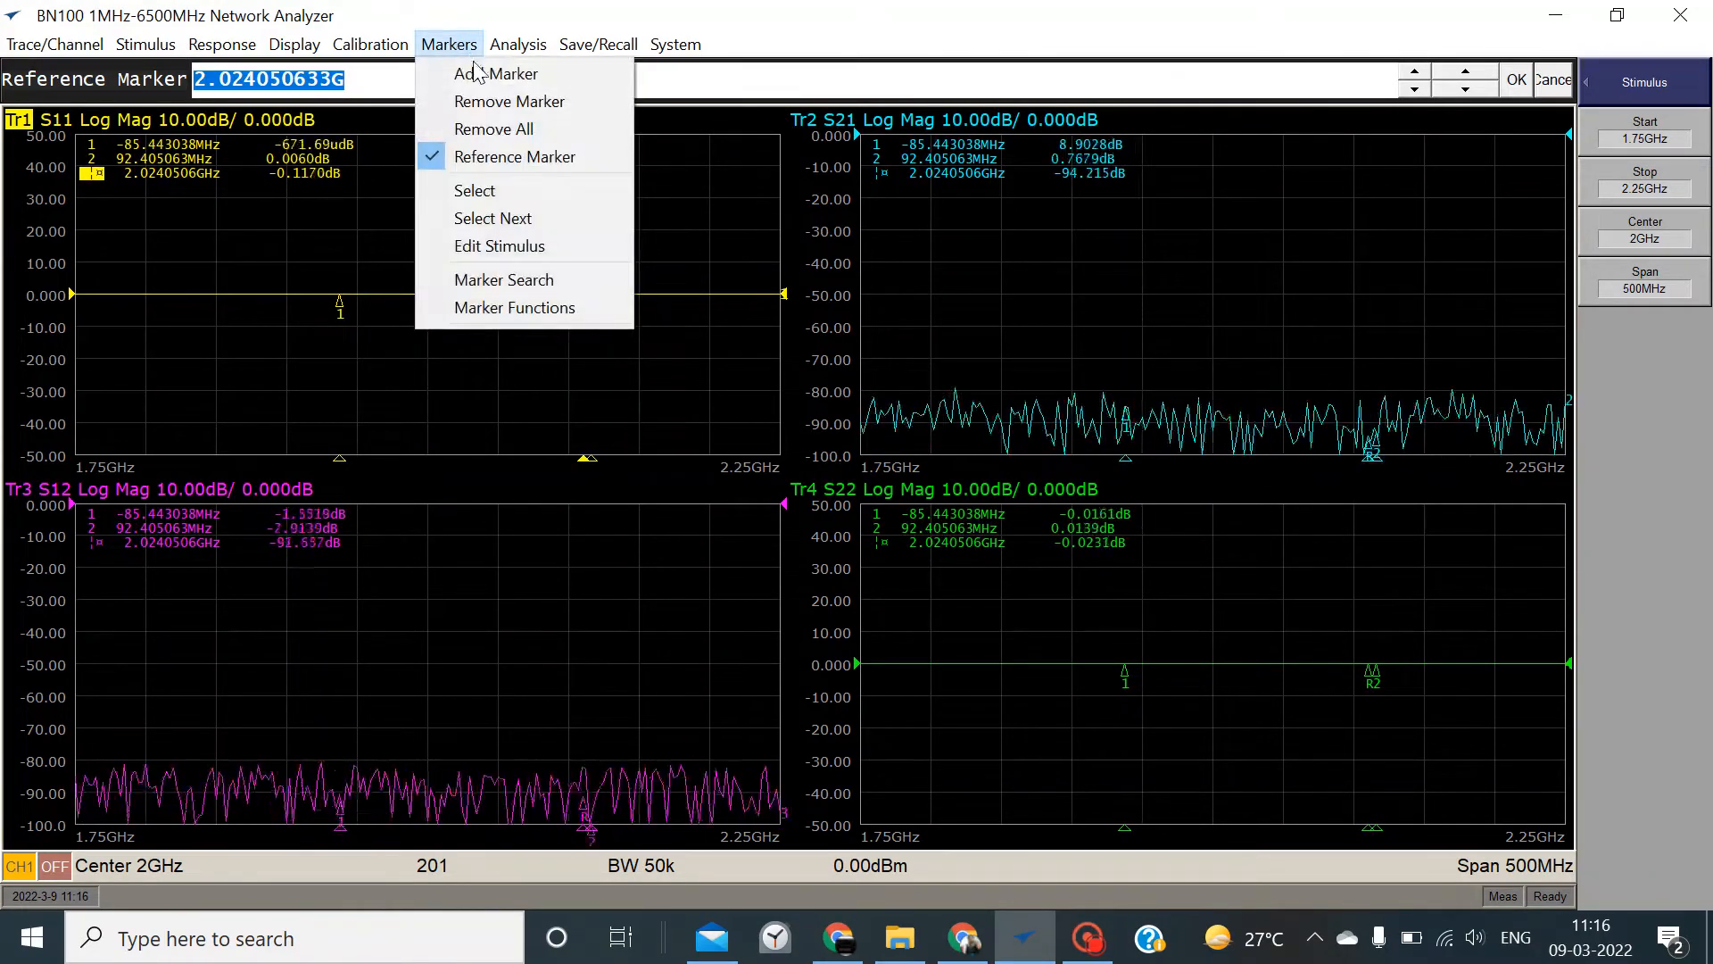
pyautogui.click(527, 103)
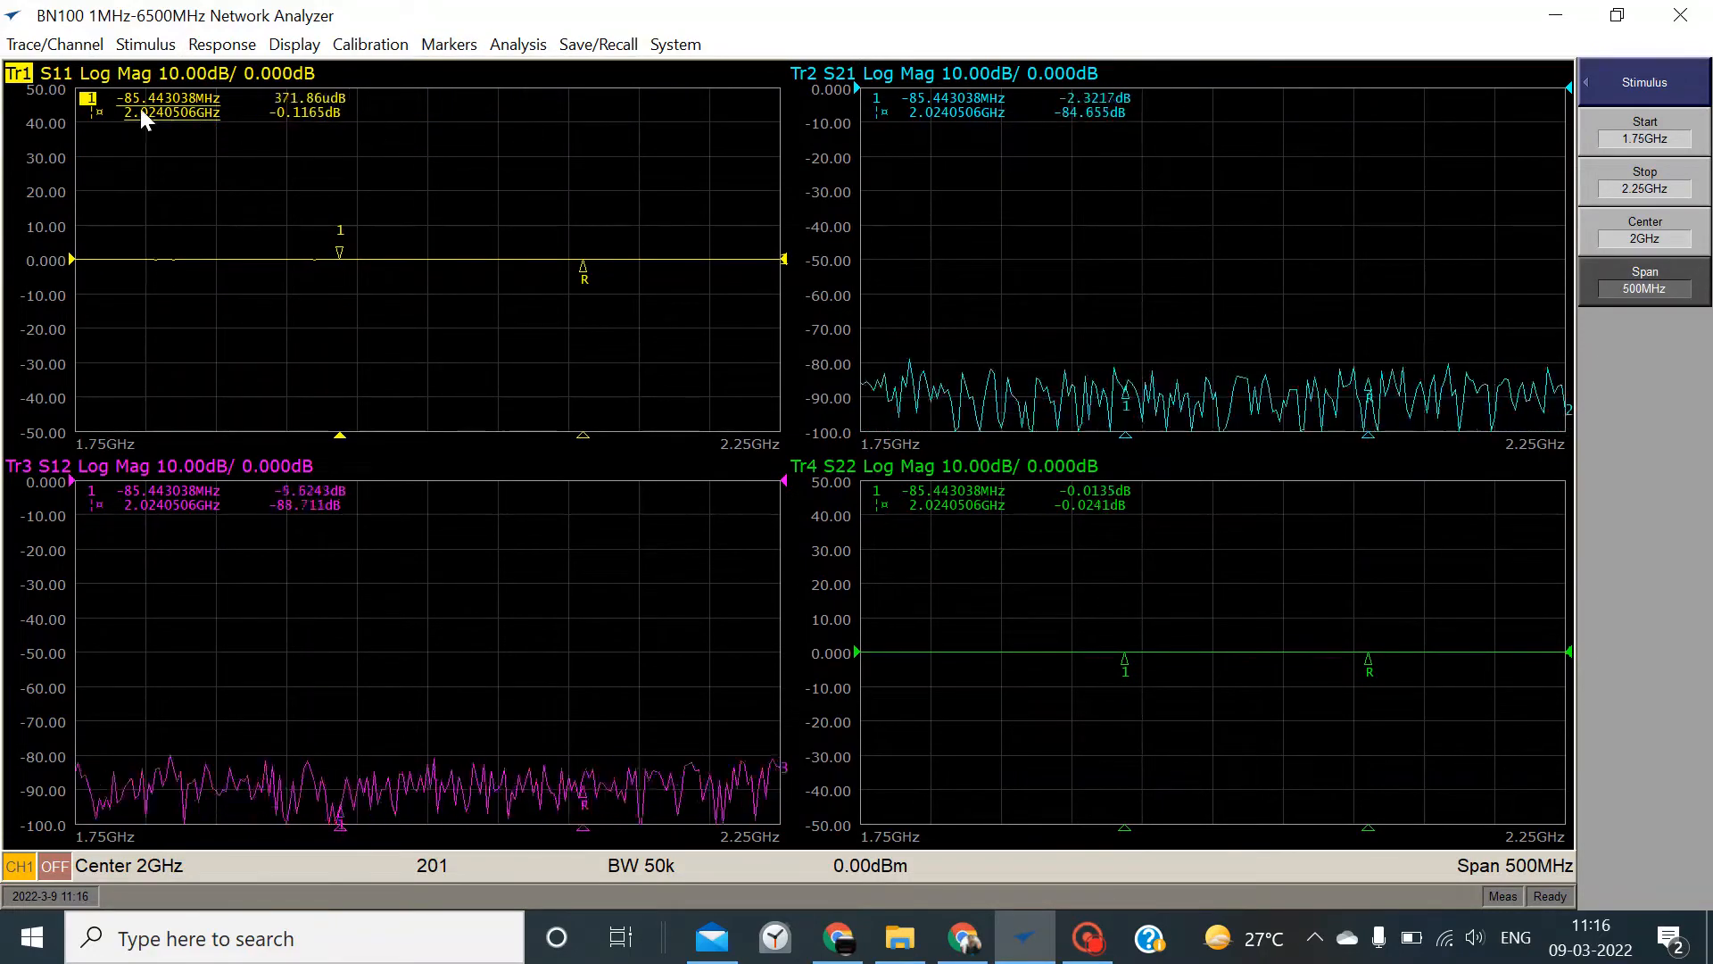
pyautogui.click(449, 45)
pyautogui.click(473, 154)
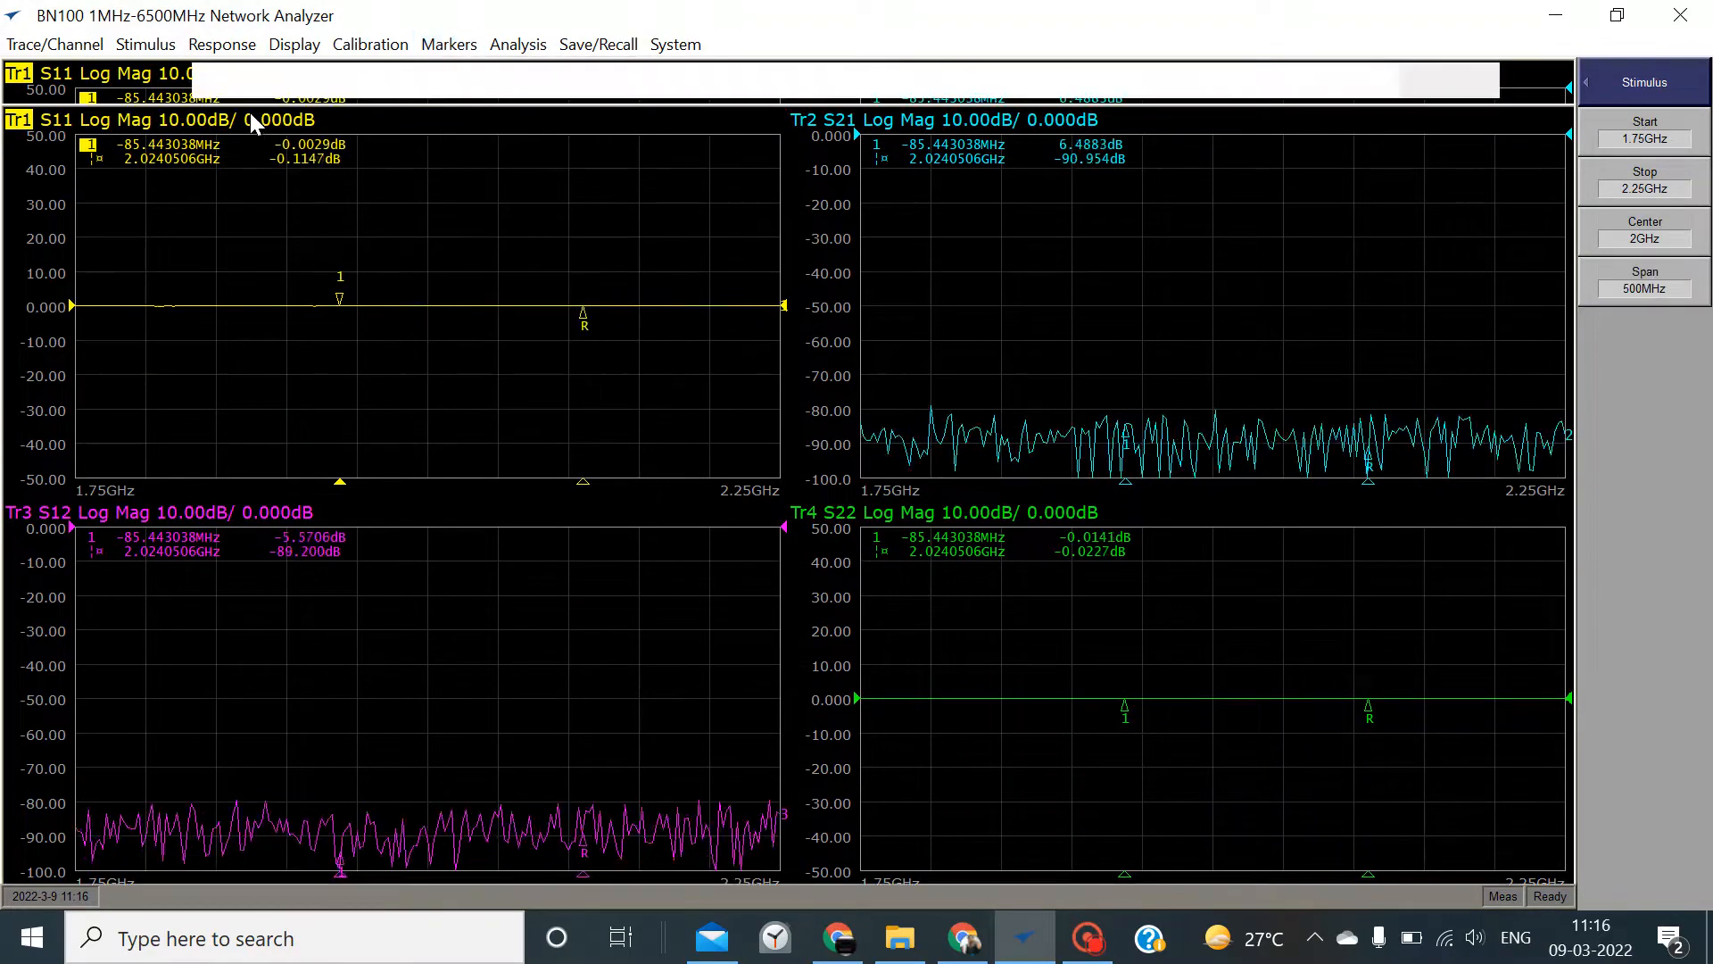
pyautogui.click(449, 44)
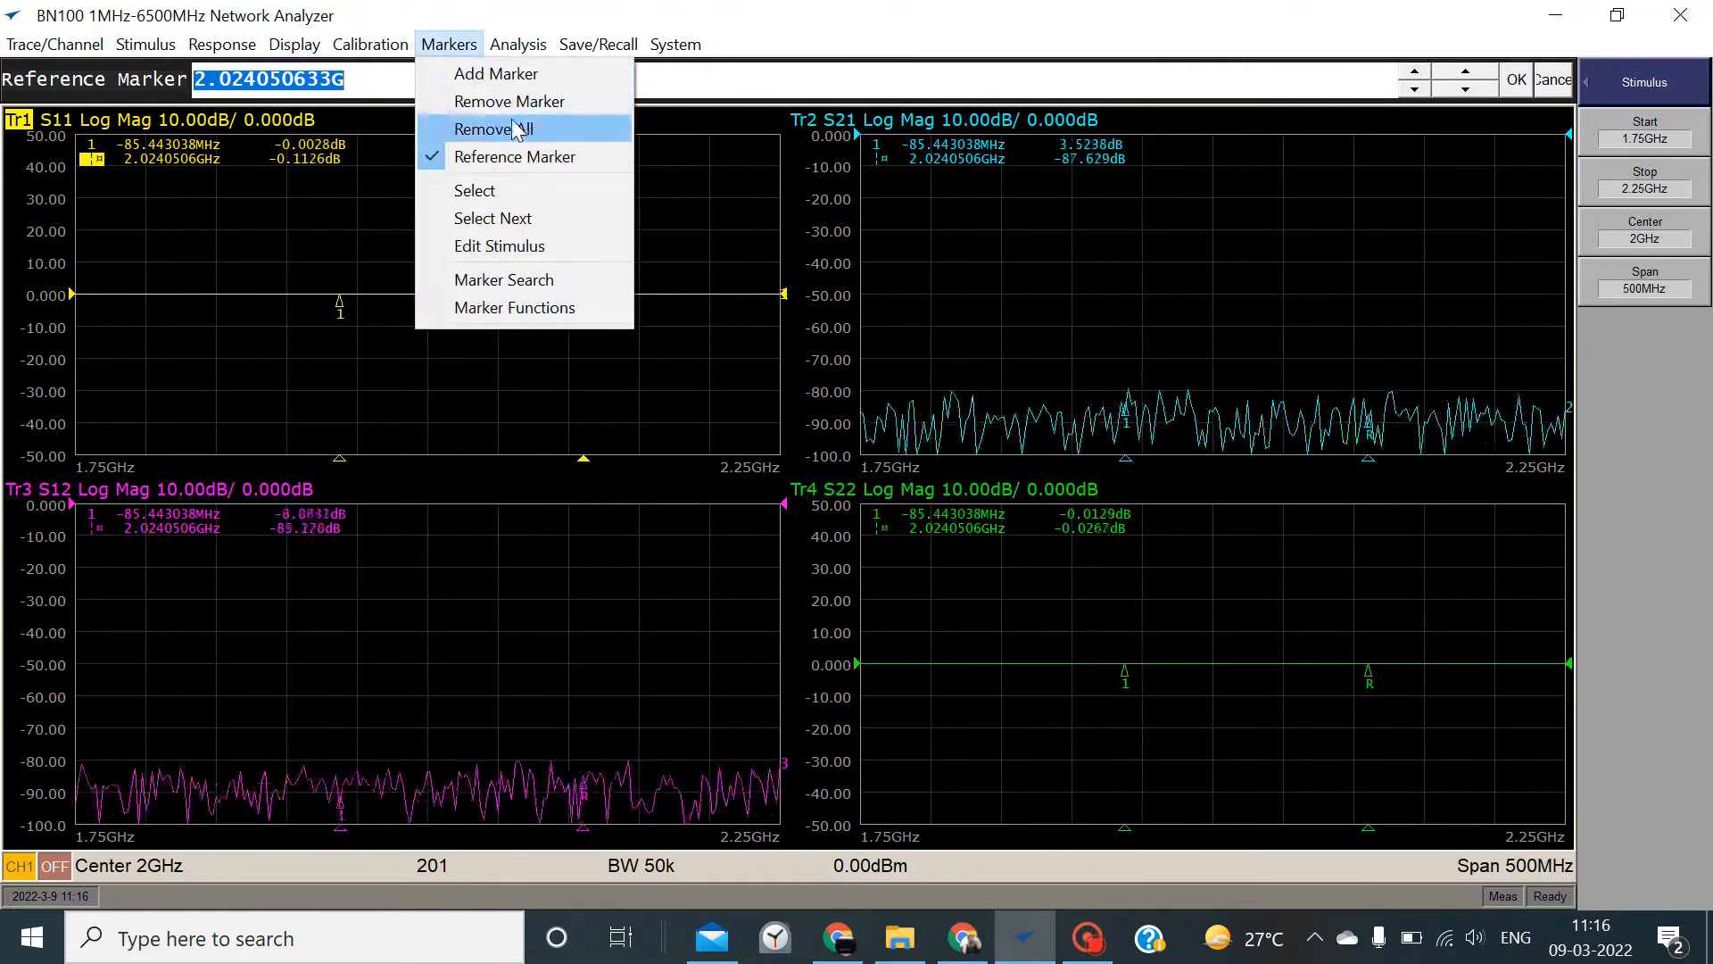
pyautogui.click(522, 103)
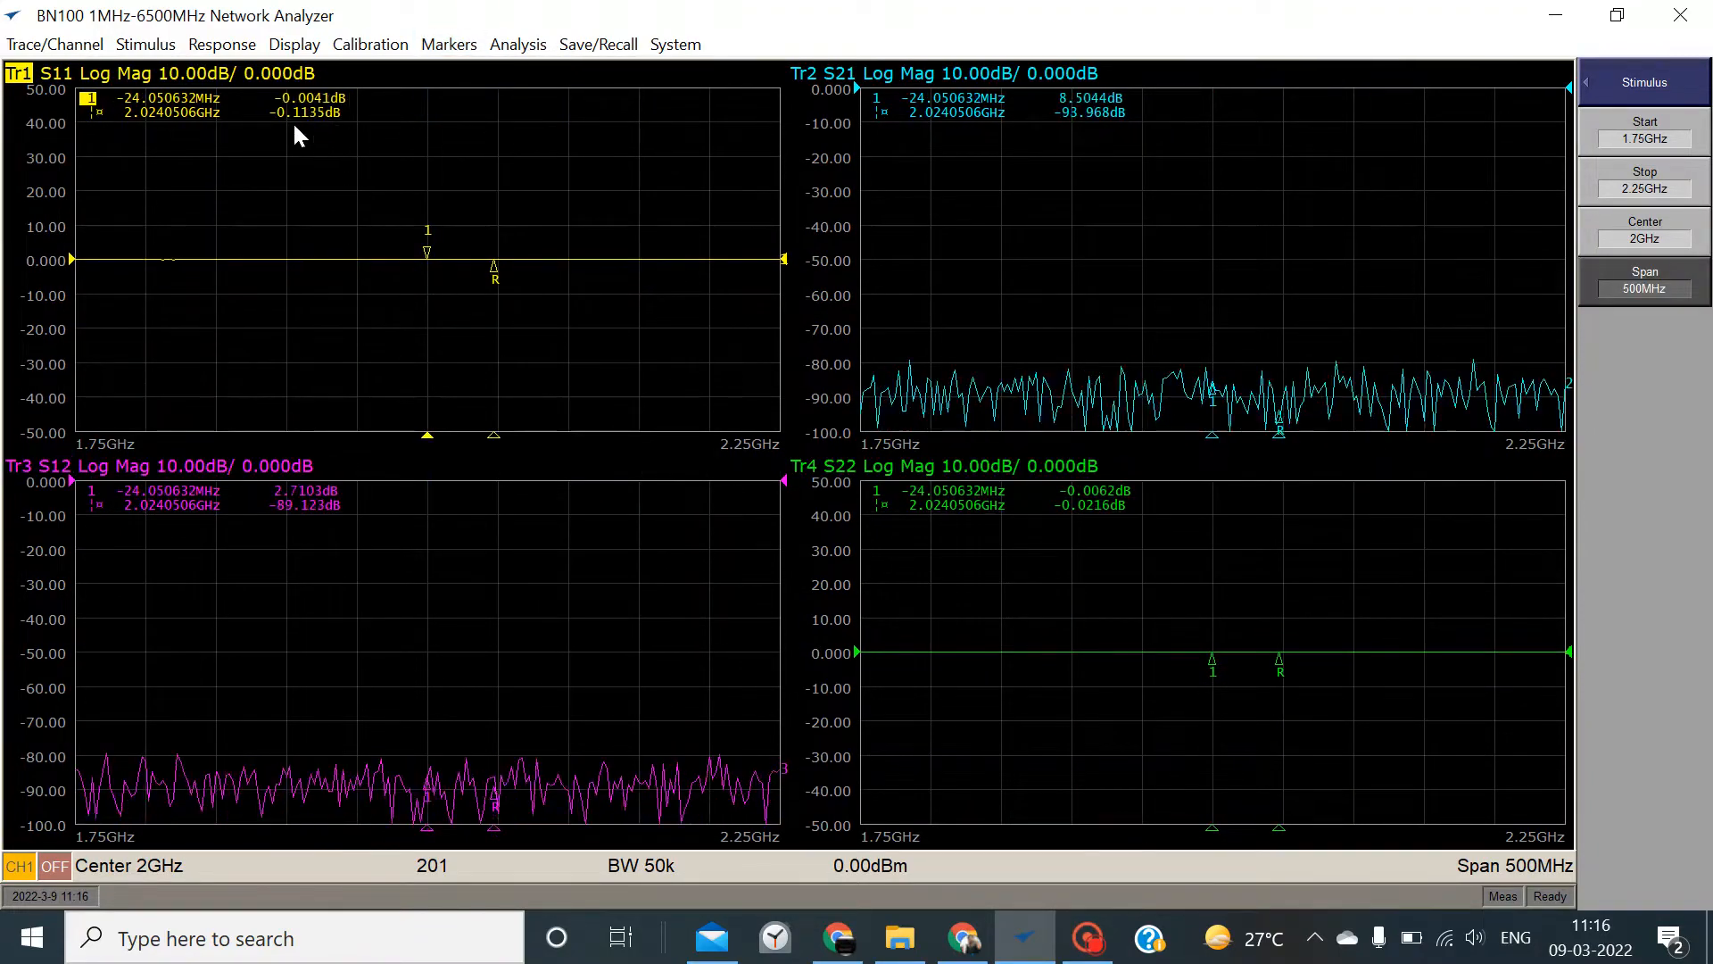
# Select the reference marker in the S11 marker list and switch it off, keeping marker 1 on the traces
pyautogui.click(182, 111)
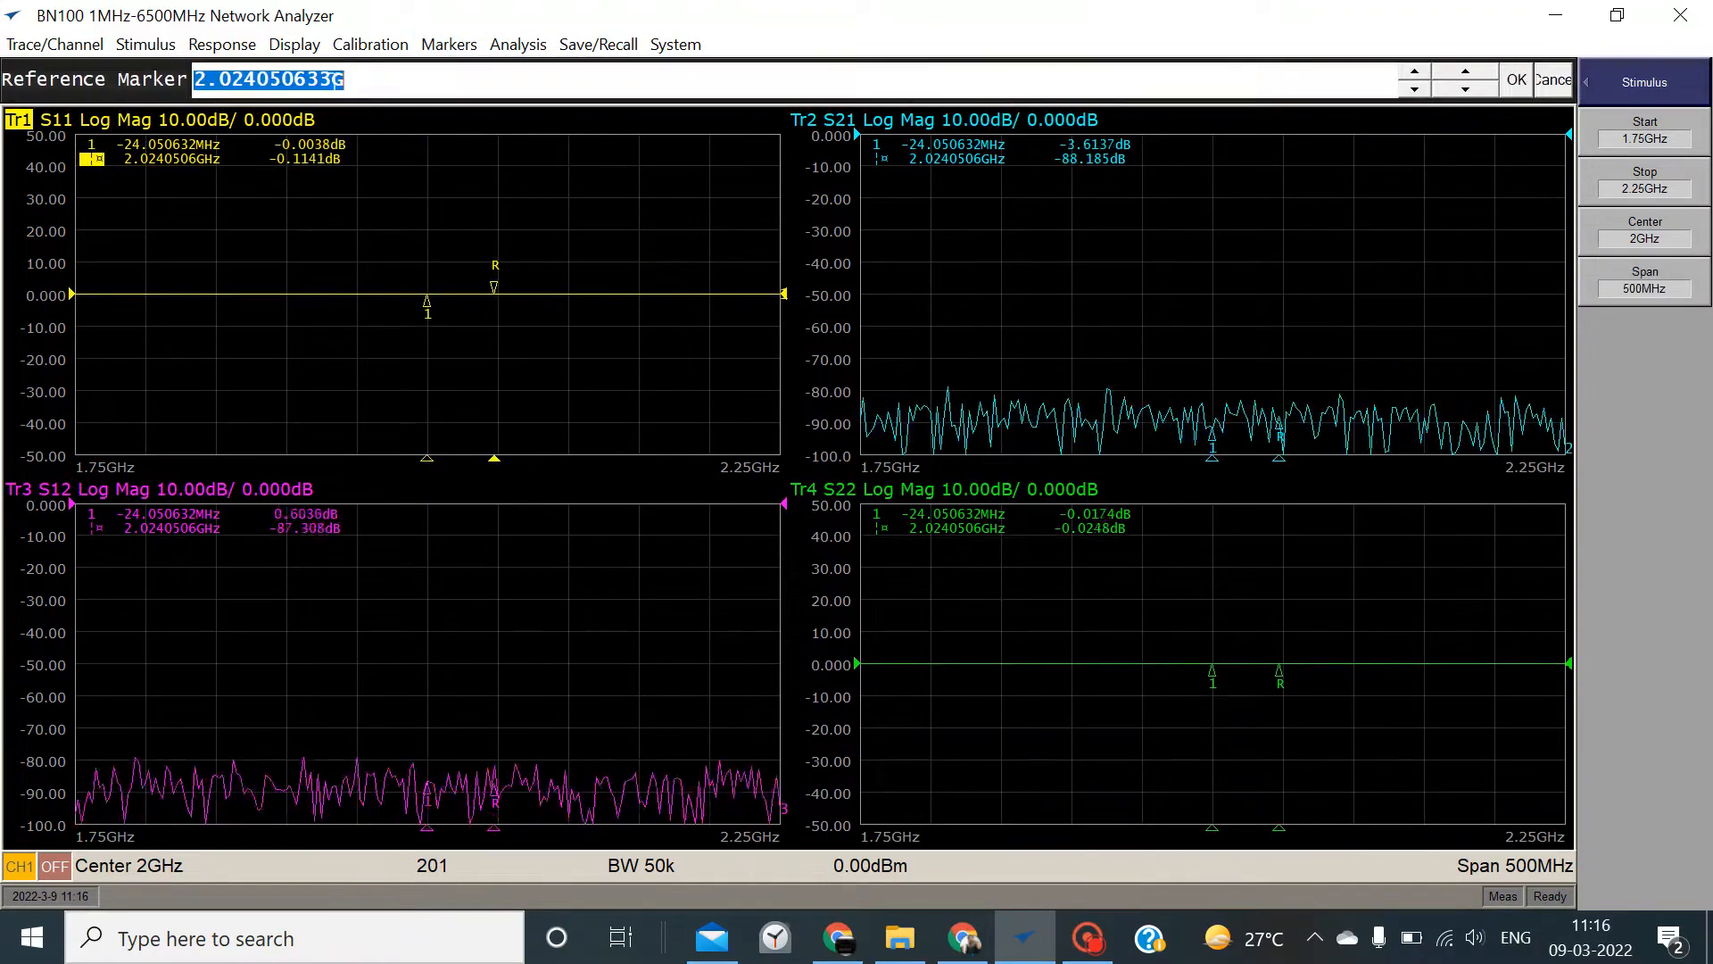
pyautogui.click(449, 45)
pyautogui.click(489, 153)
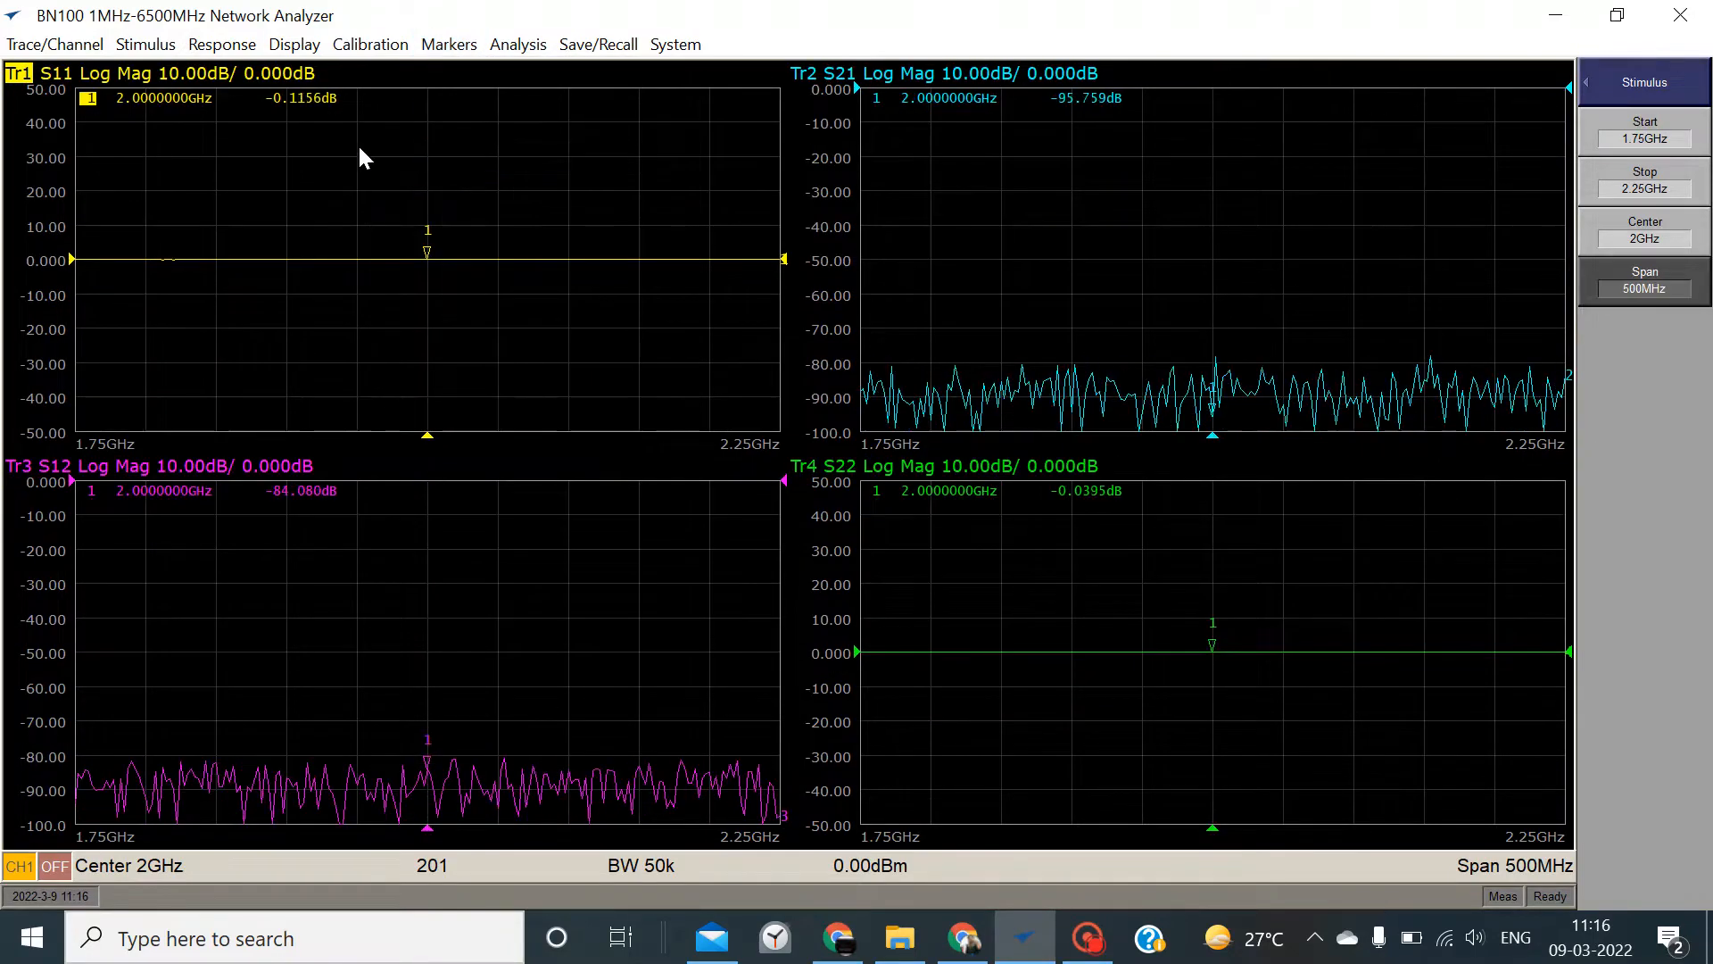
# Add marker 2 and spread markers 1 and 2 along the S11 trace to about 1.931 and 2.054 GHz
pyautogui.click(449, 45)
pyautogui.click(472, 71)
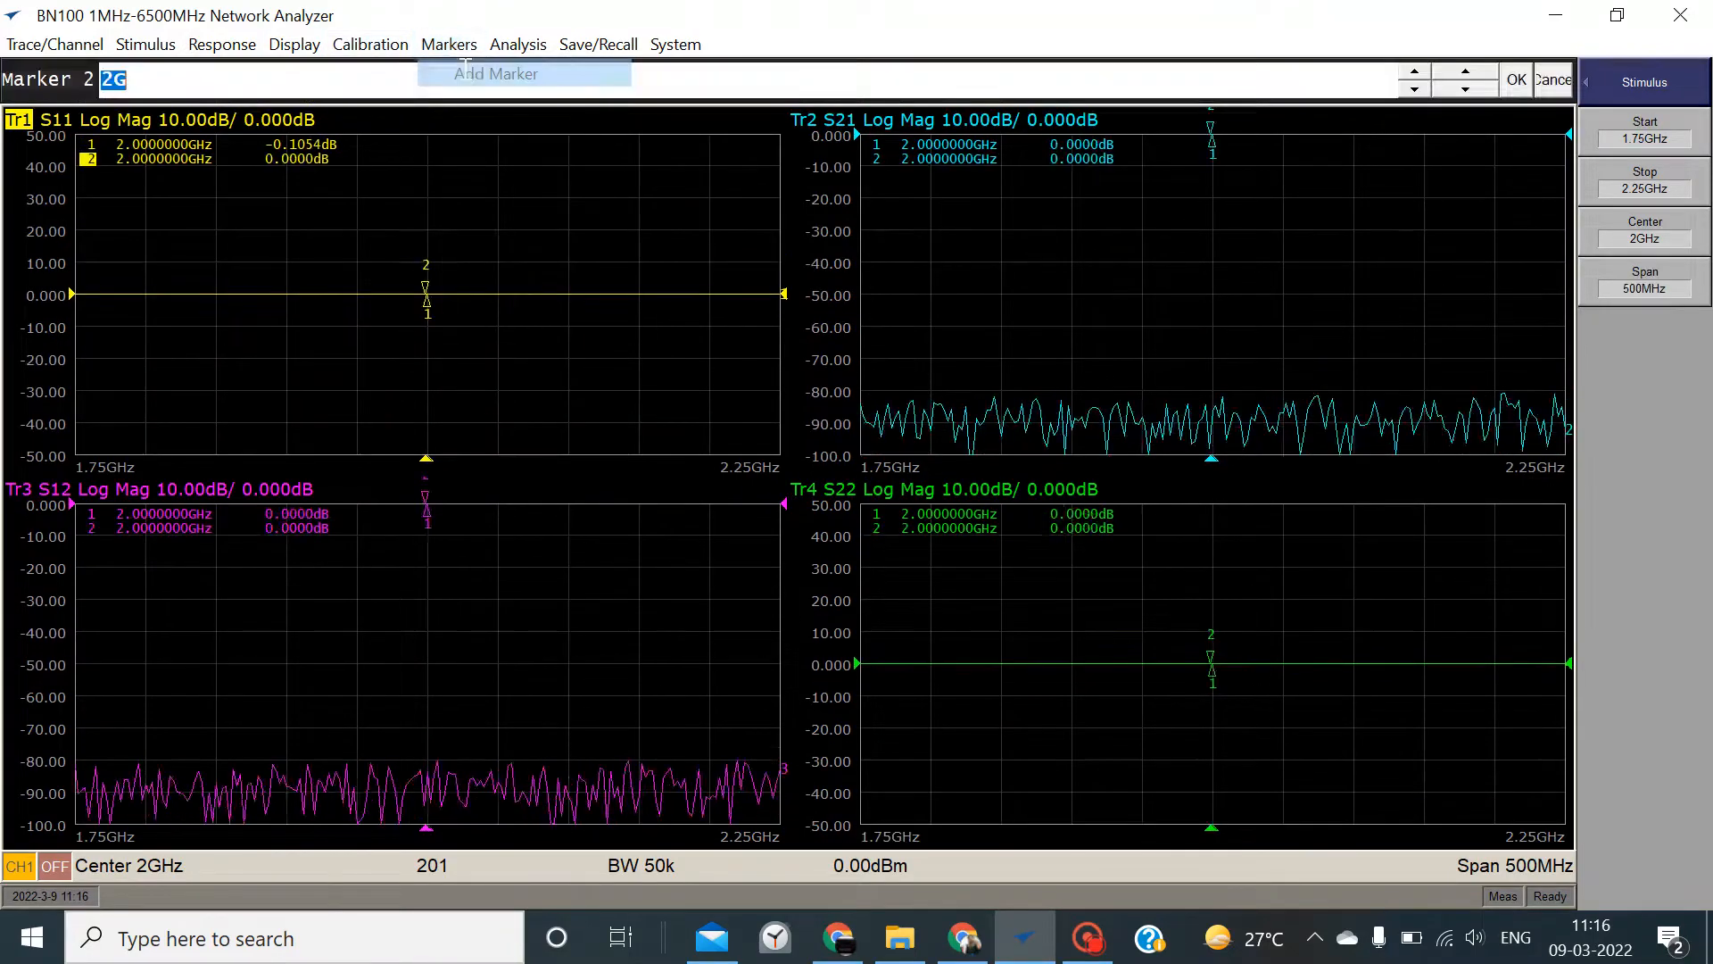
pyautogui.moveTo(429, 288)
pyautogui.mouseDown()
pyautogui.moveTo(503, 293)
pyautogui.moveTo(329, 294)
pyautogui.mouseUp()
# Use Marker Search to move marker 1 to the minimum of the S11 trace
pyautogui.click(448, 45)
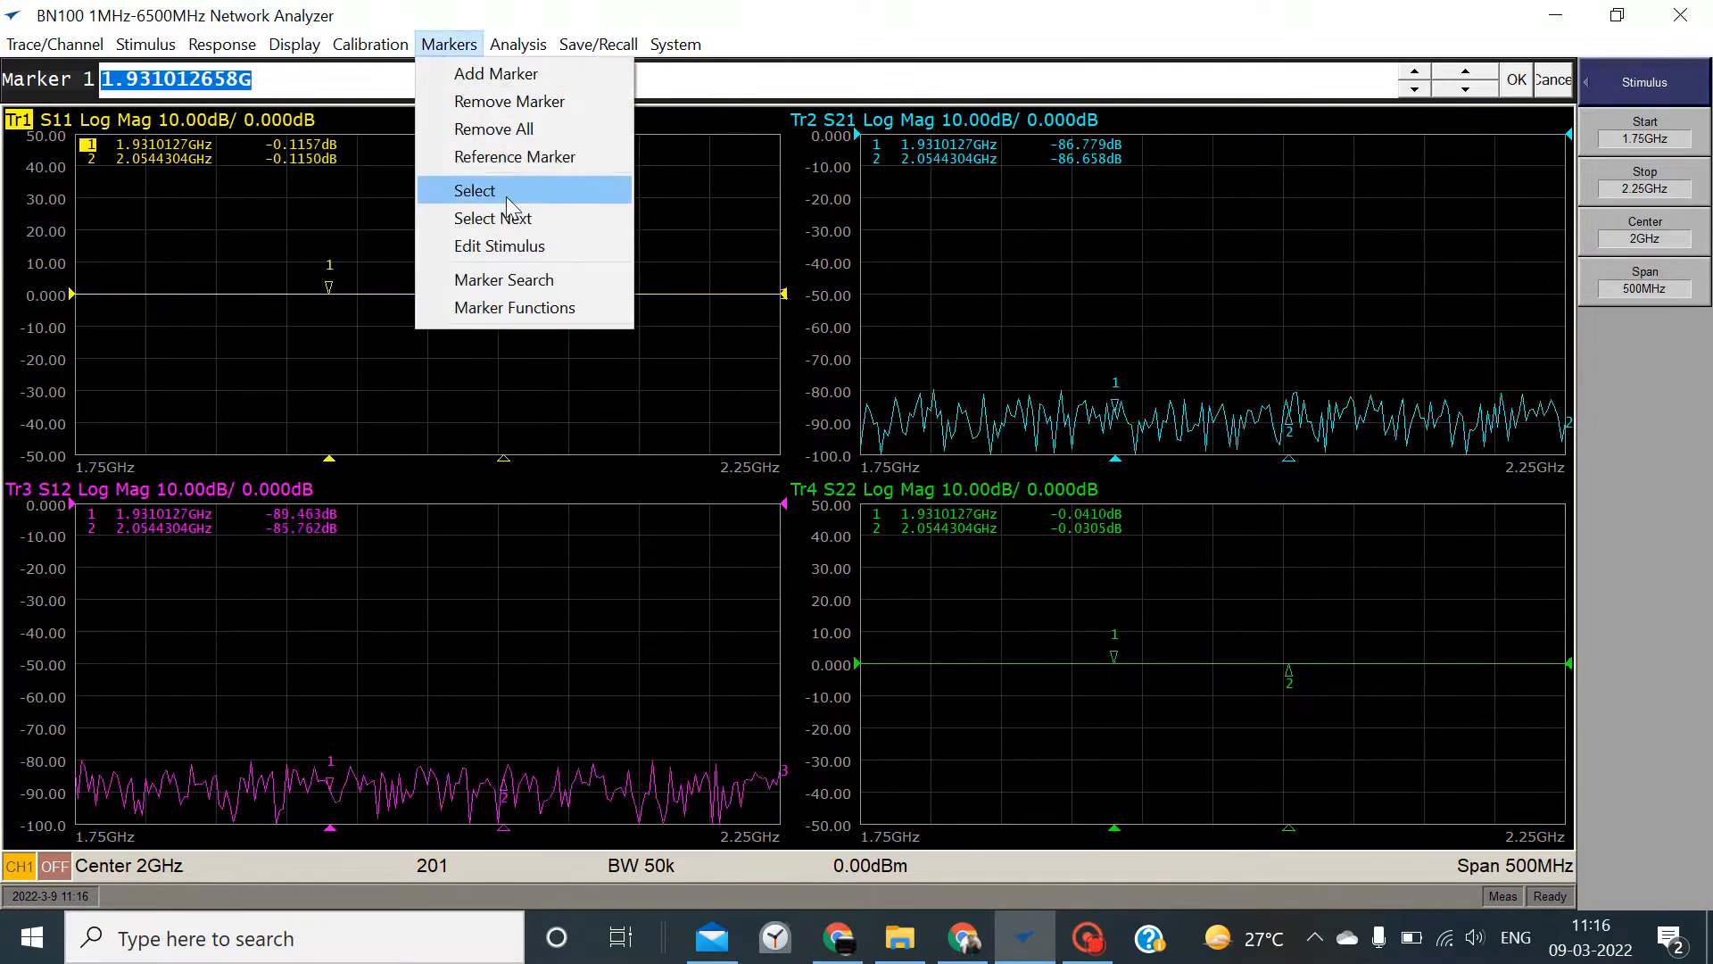
pyautogui.click(530, 281)
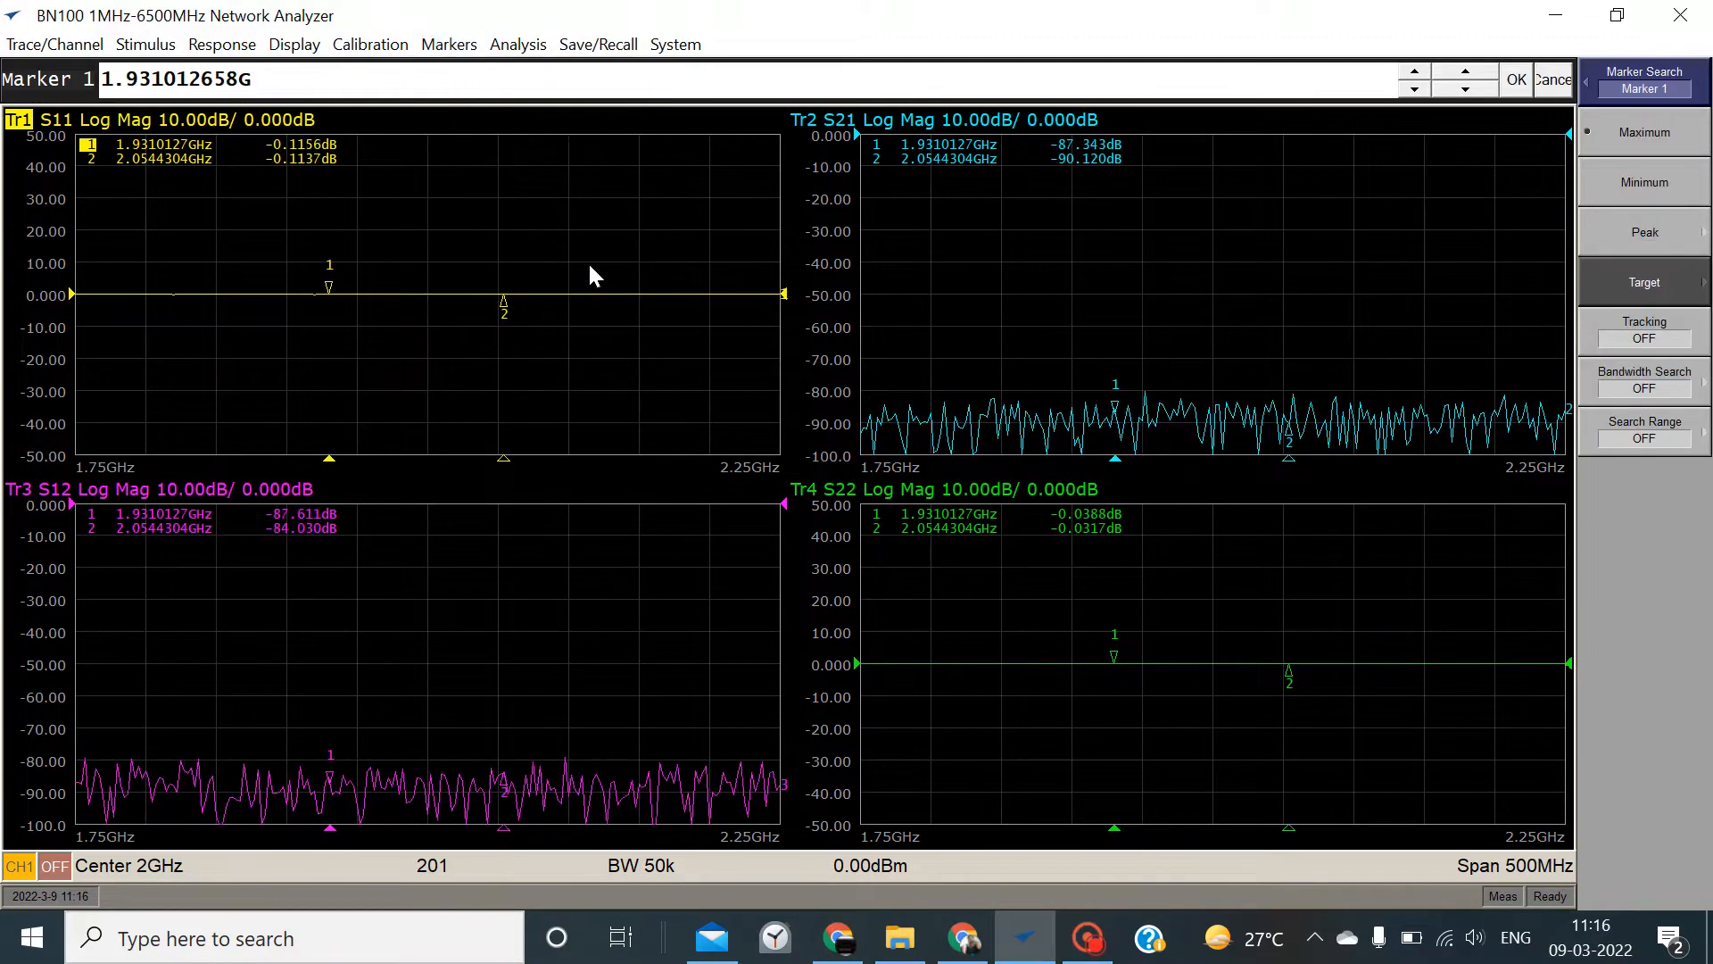
pyautogui.click(1614, 183)
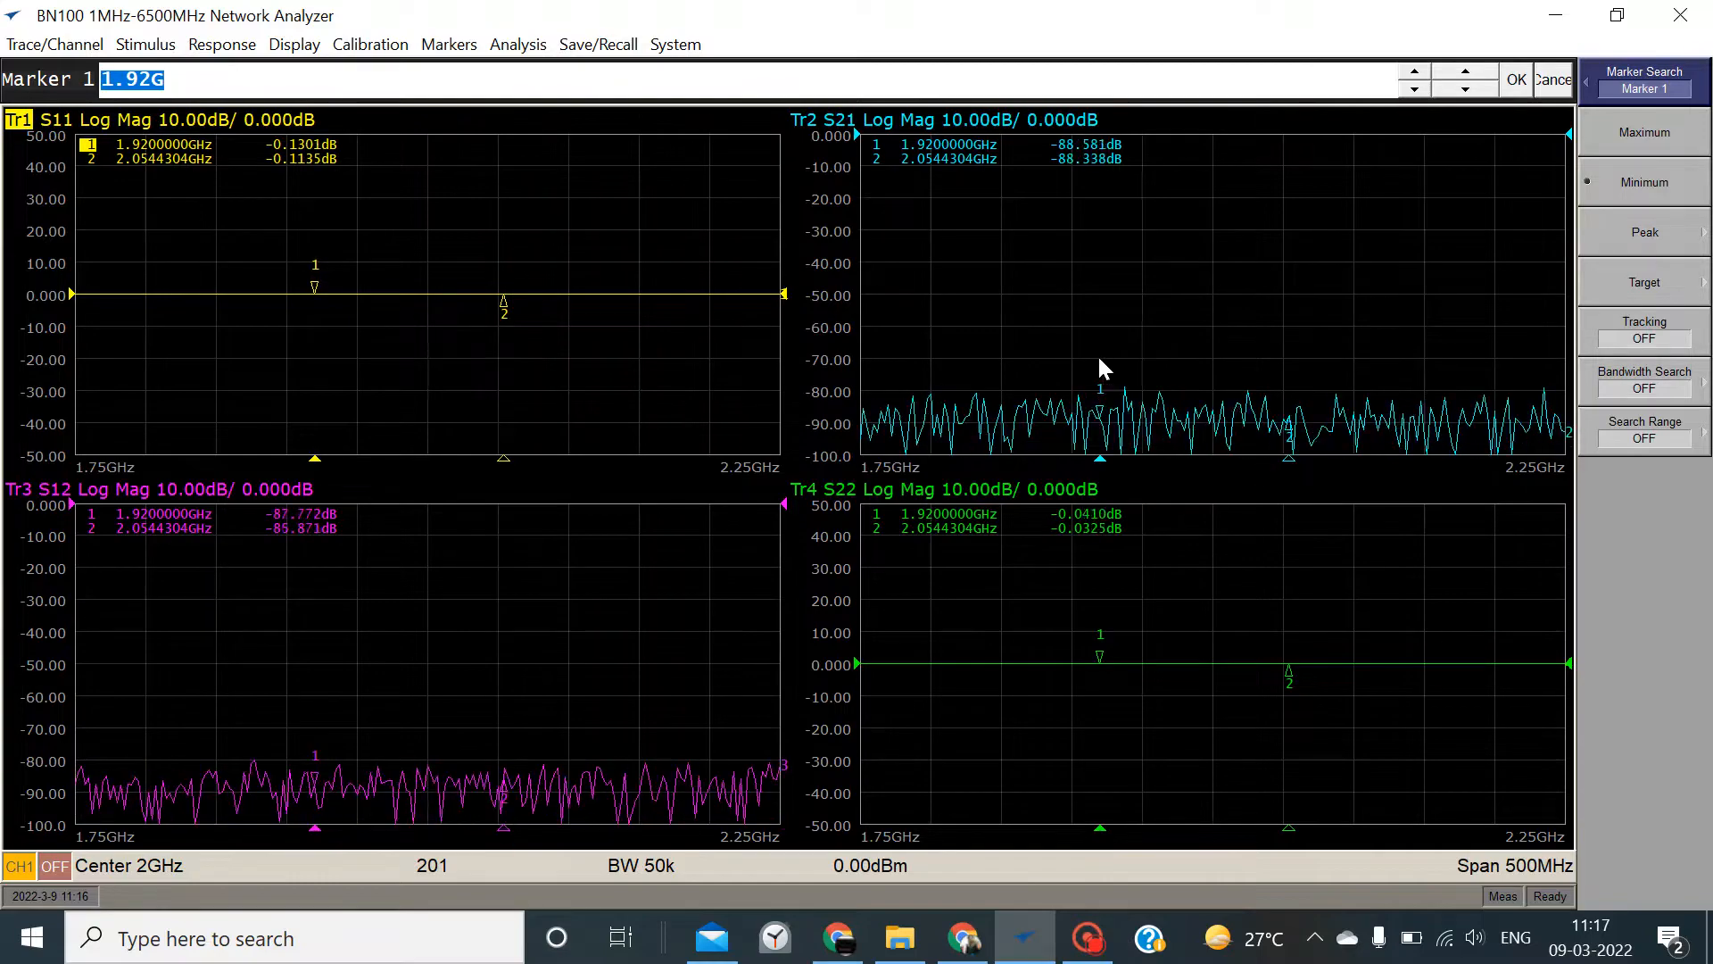
# Run a peak search for marker 1 on the S11 trace and step it through successive peaks to the left
pyautogui.click(1608, 237)
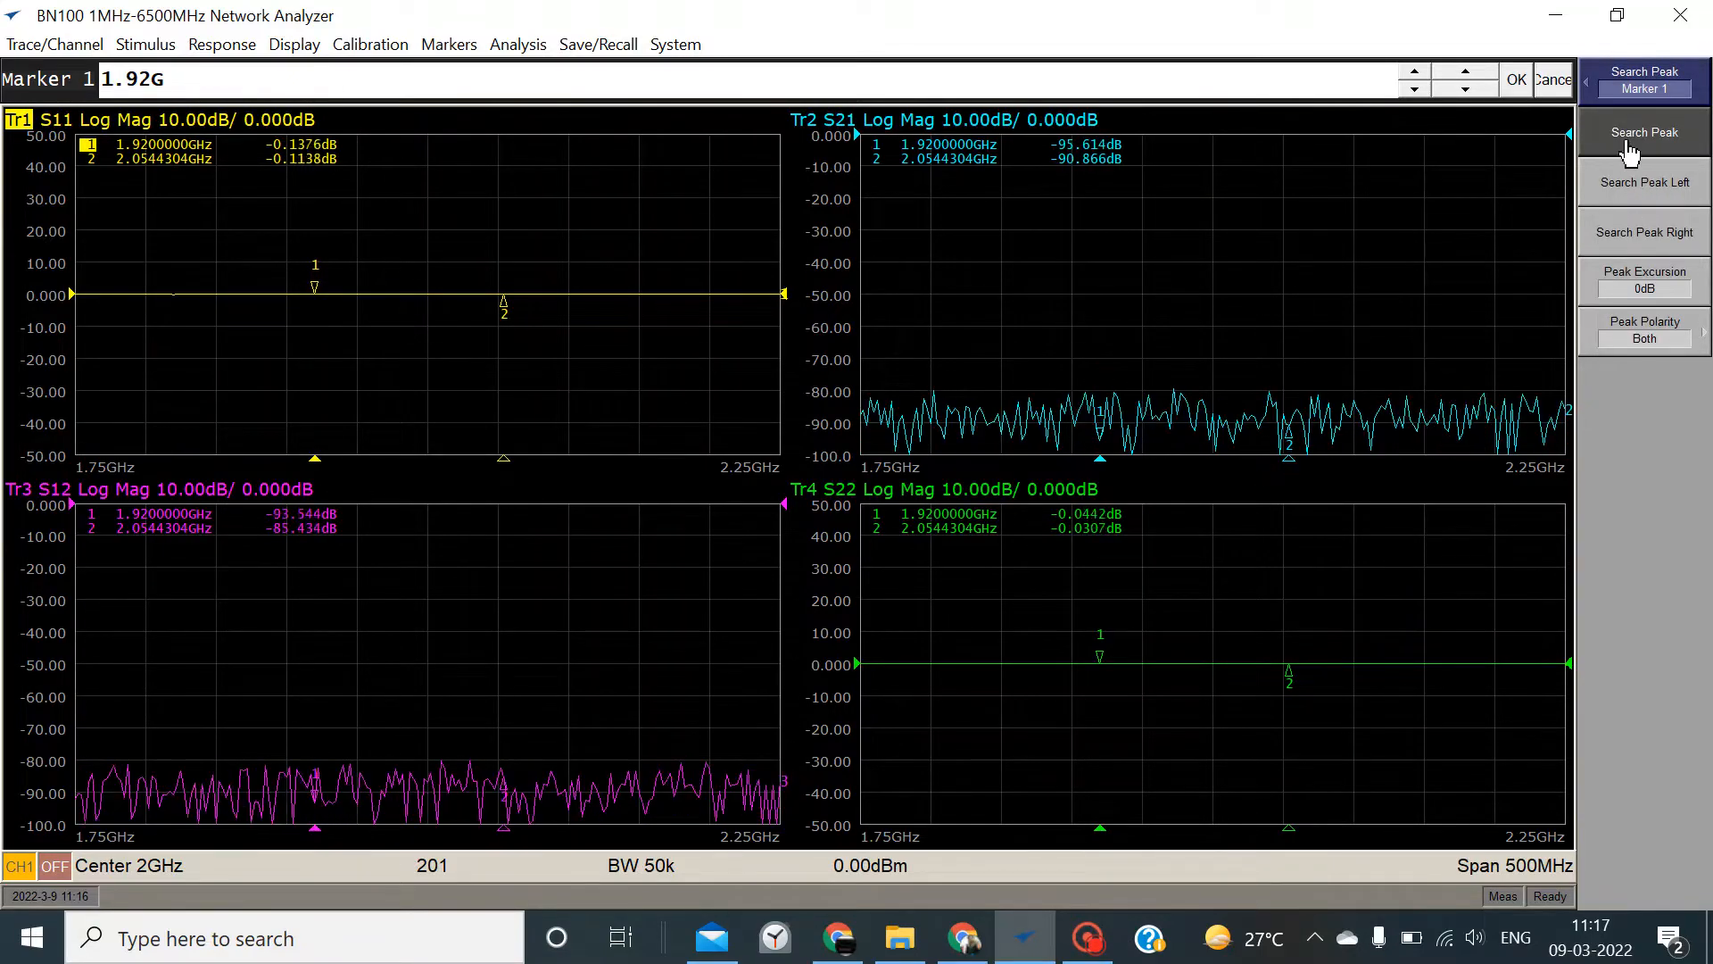
pyautogui.click(1630, 152)
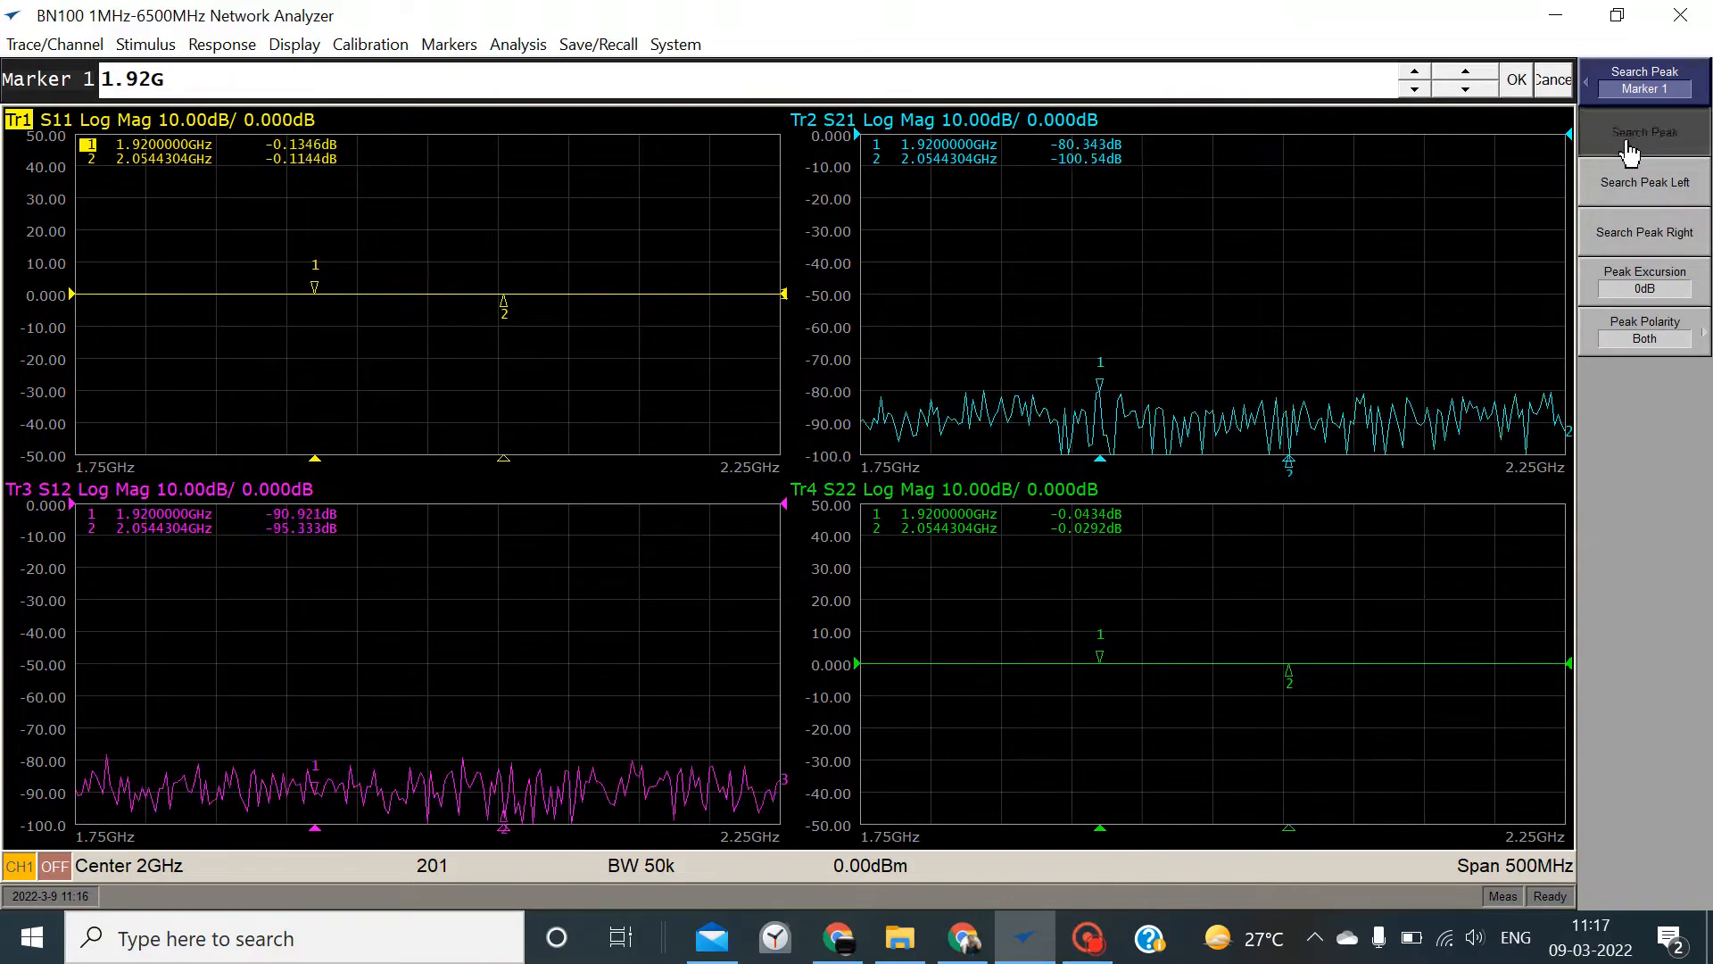
pyautogui.click(1629, 200)
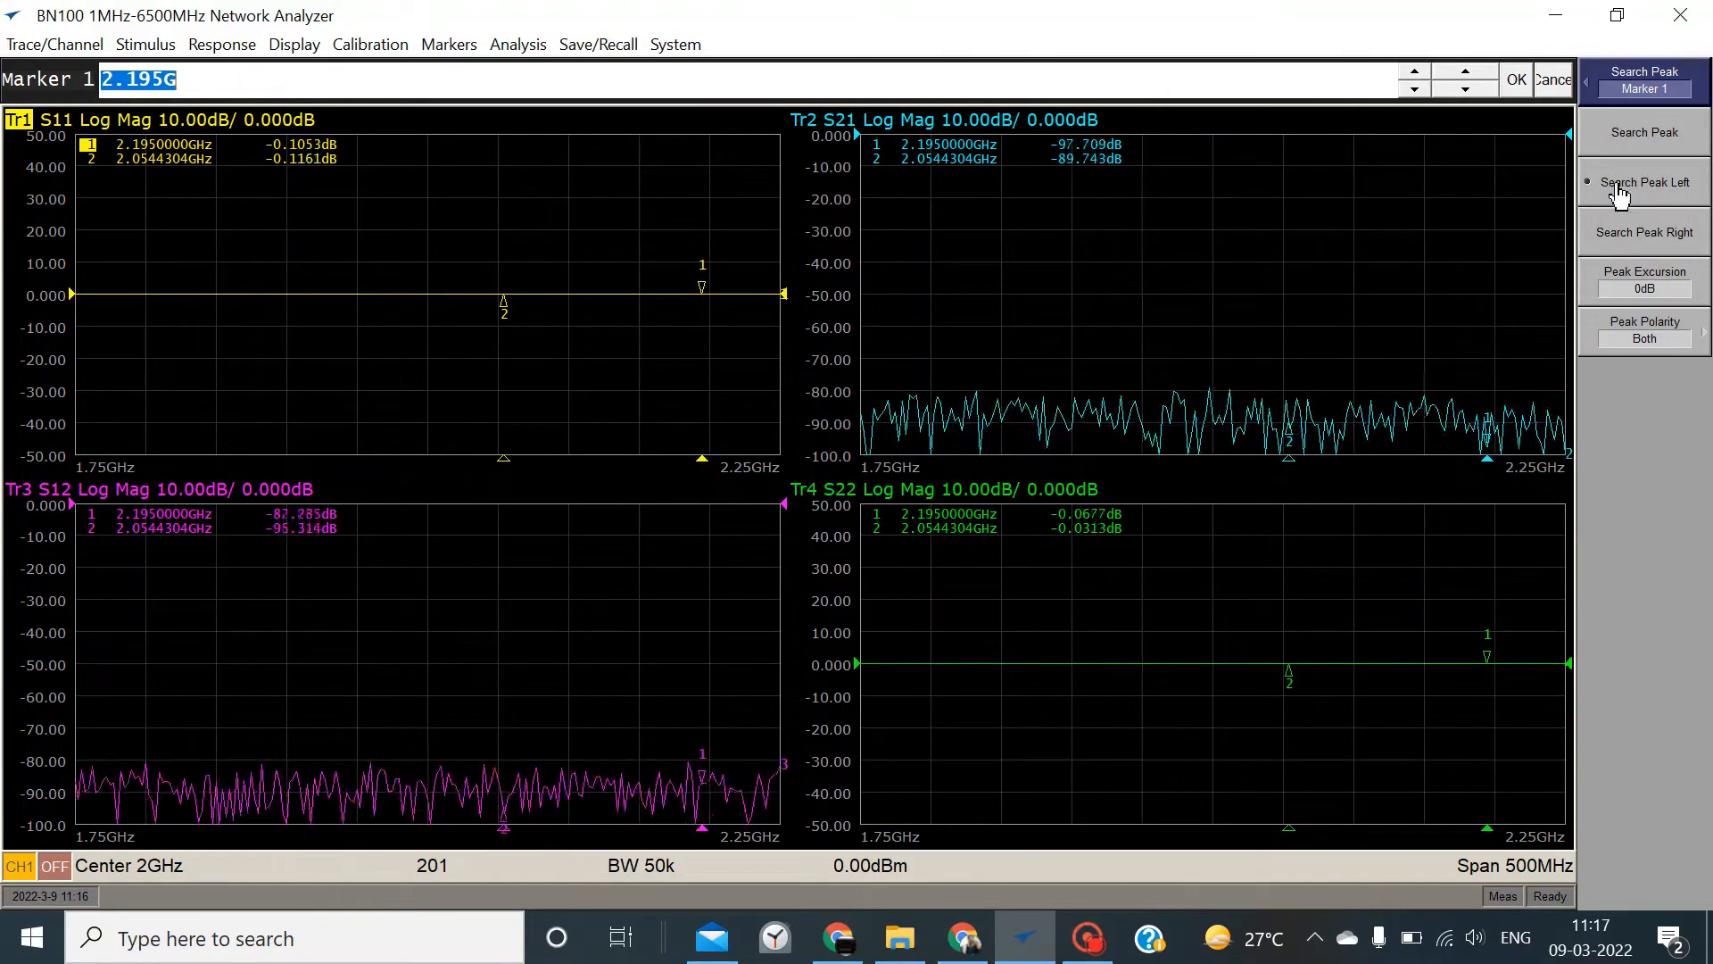
pyautogui.click(1629, 198)
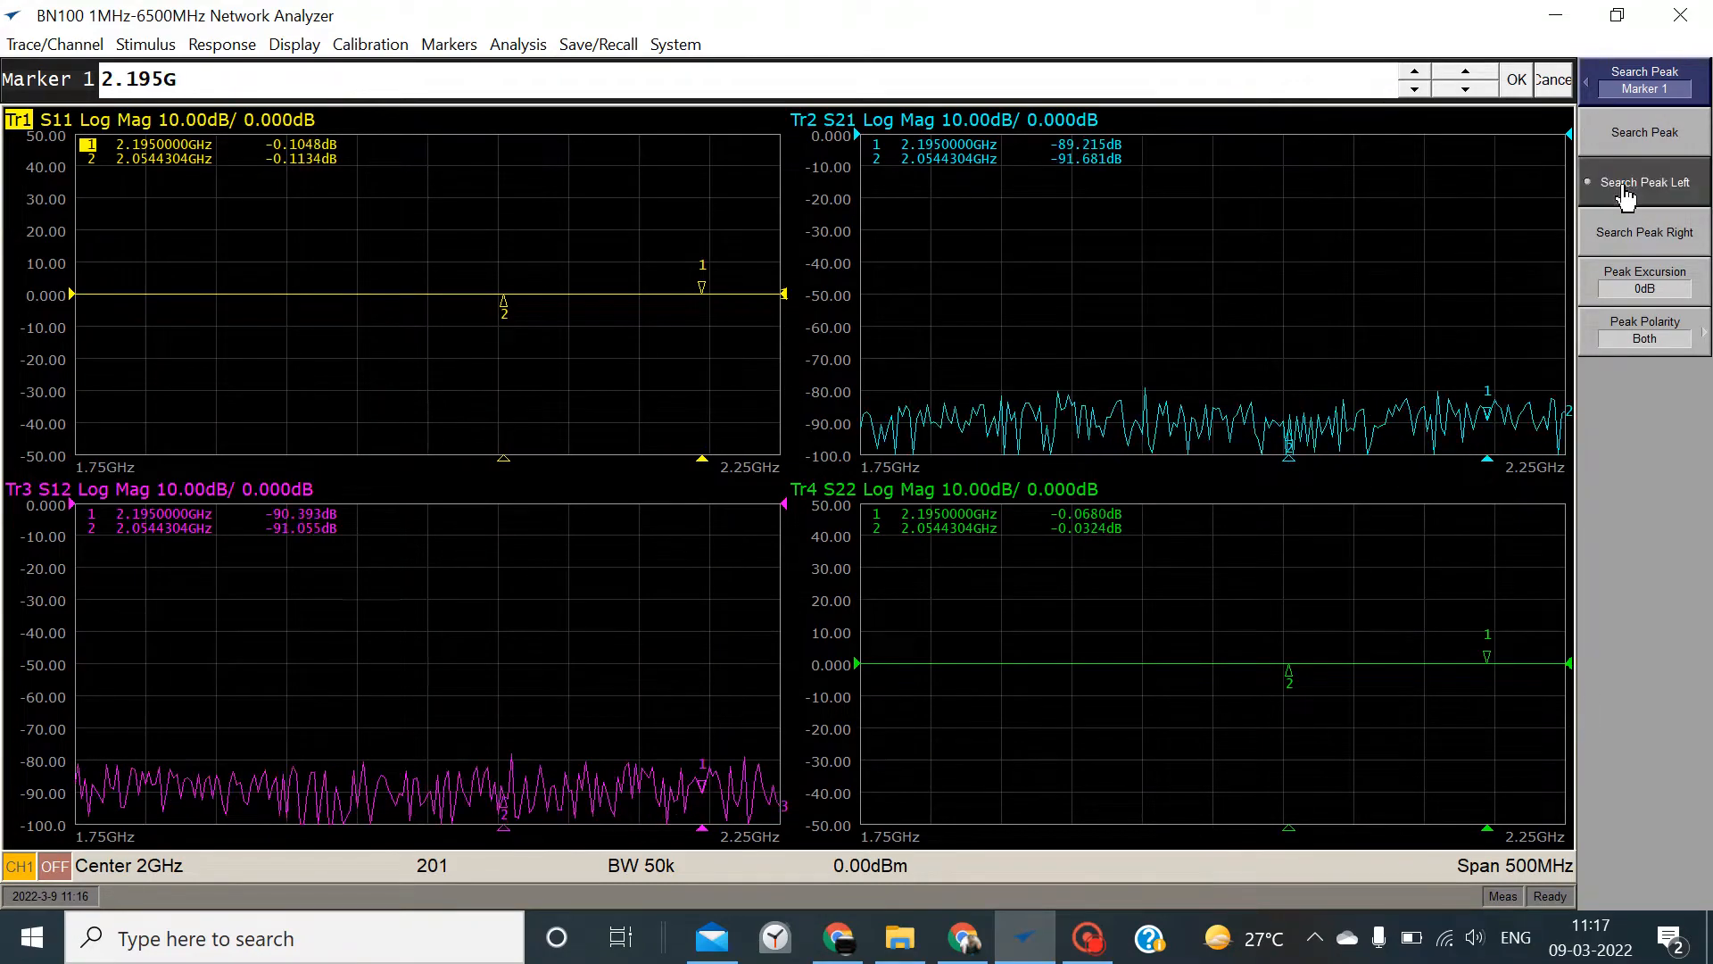
pyautogui.click(1626, 198)
pyautogui.click(1625, 198)
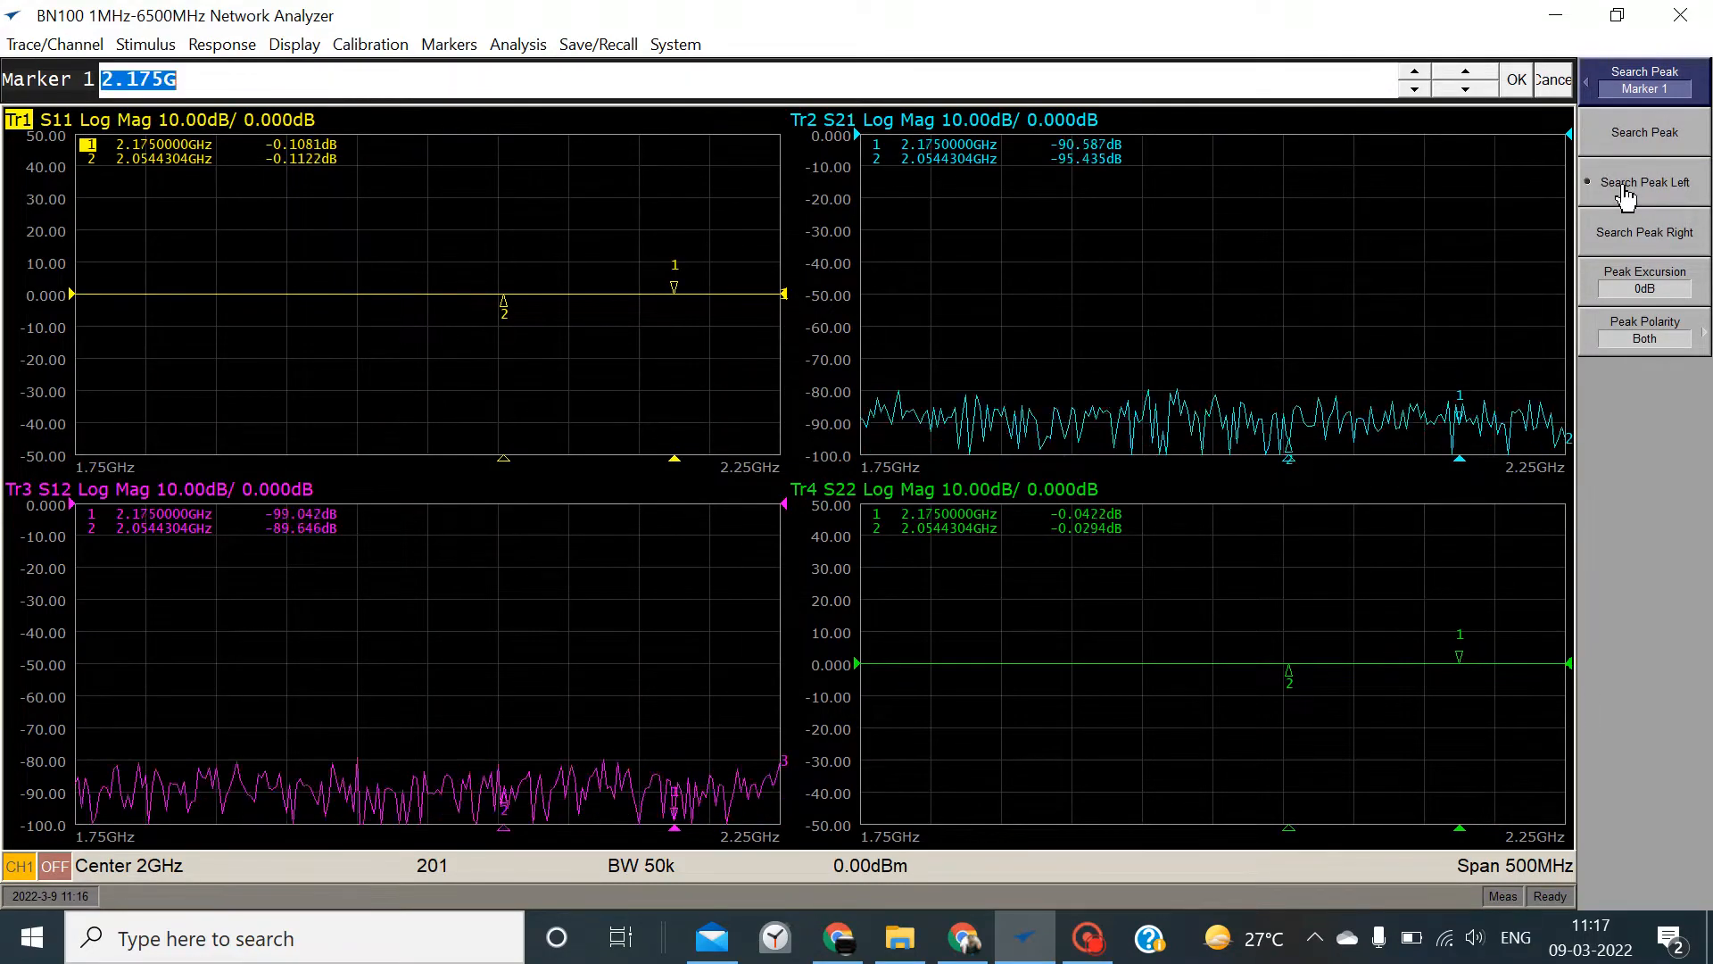
pyautogui.click(1626, 198)
pyautogui.click(1625, 198)
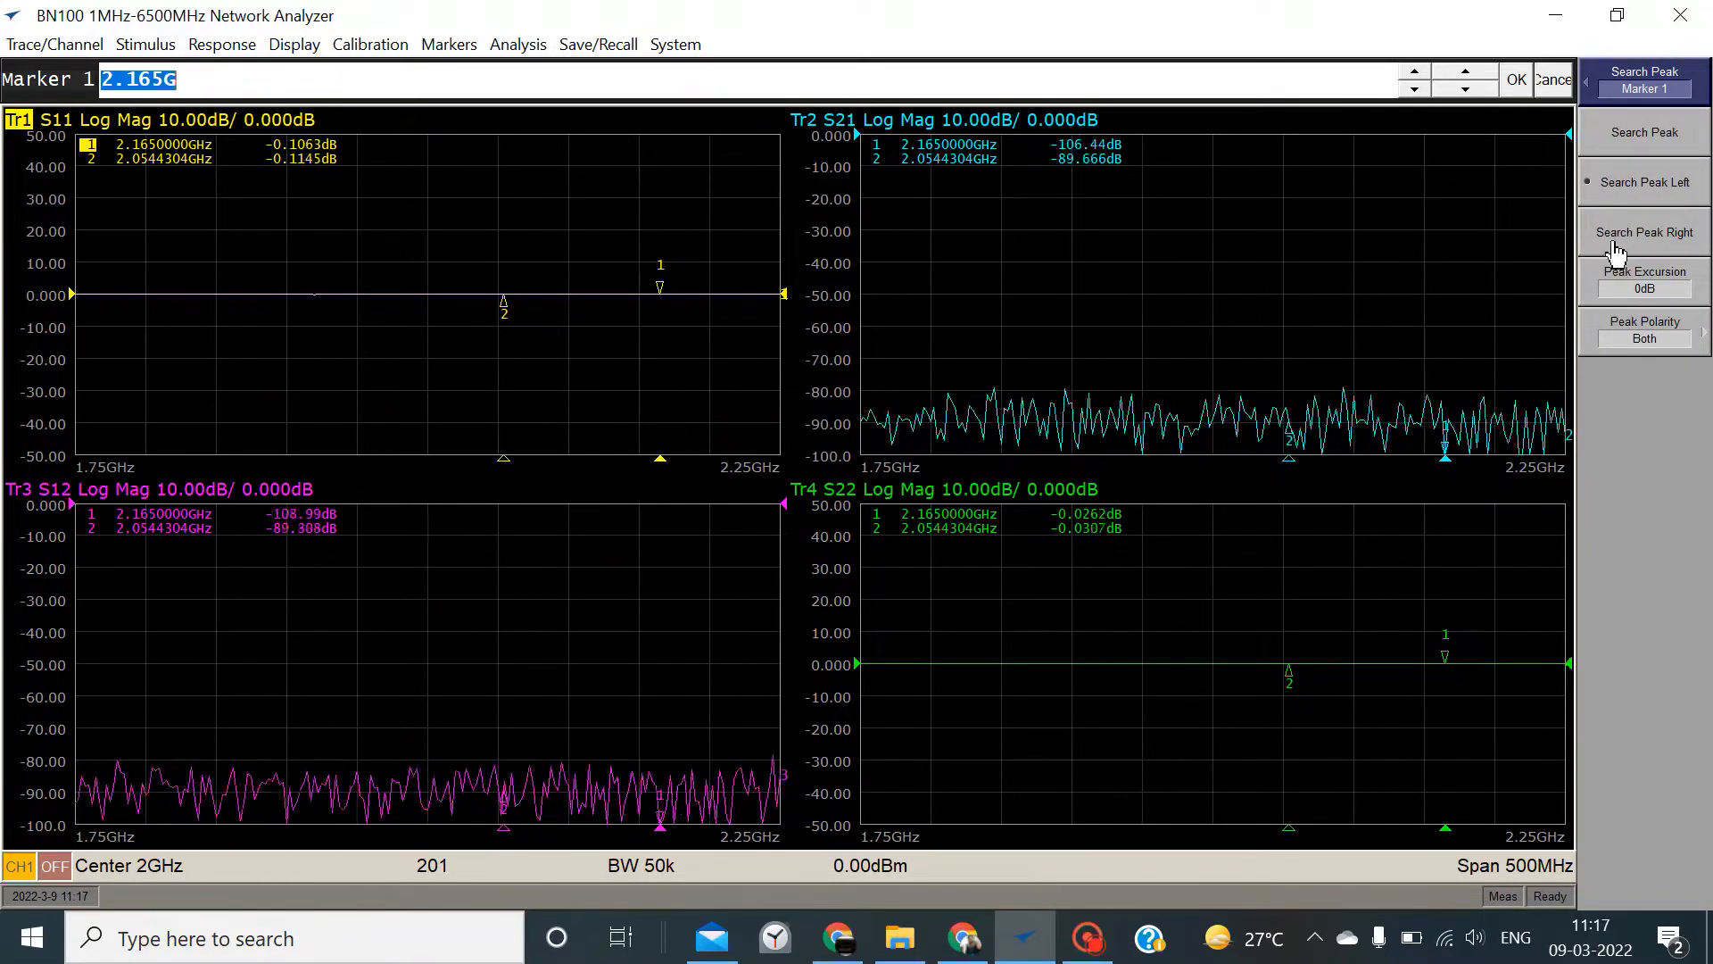
# Step marker 1 through successive peaks to the right on the S11 trace and repeat the general peak search
pyautogui.click(1640, 234)
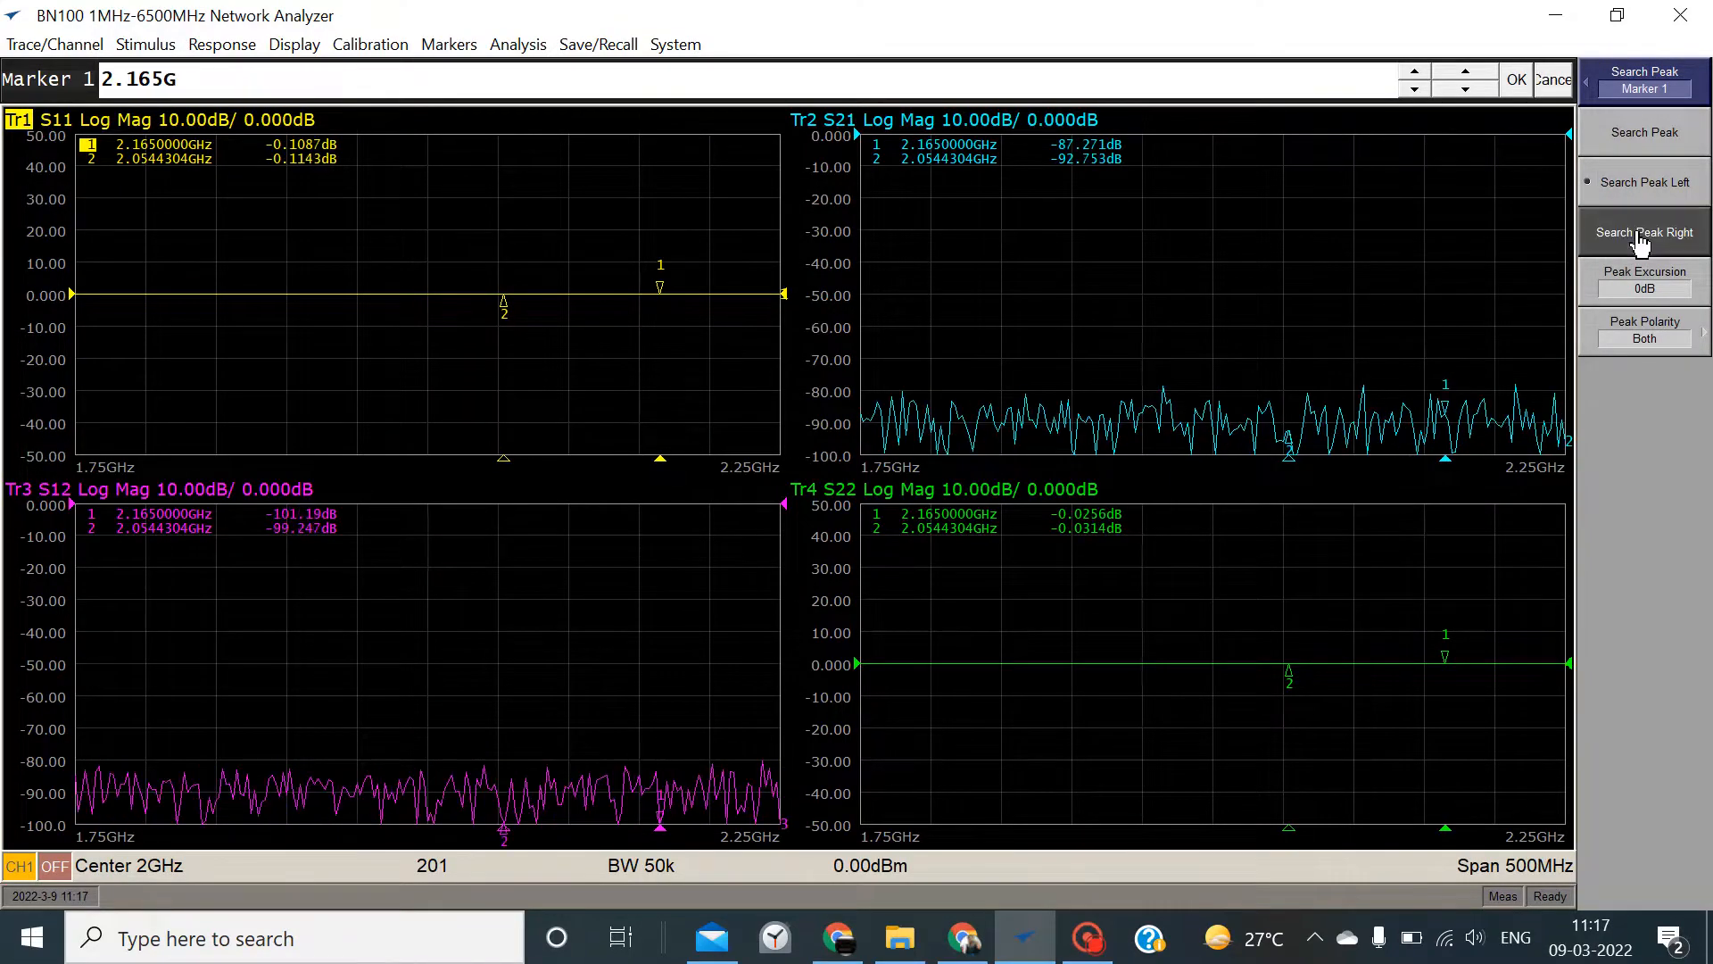
pyautogui.click(1640, 233)
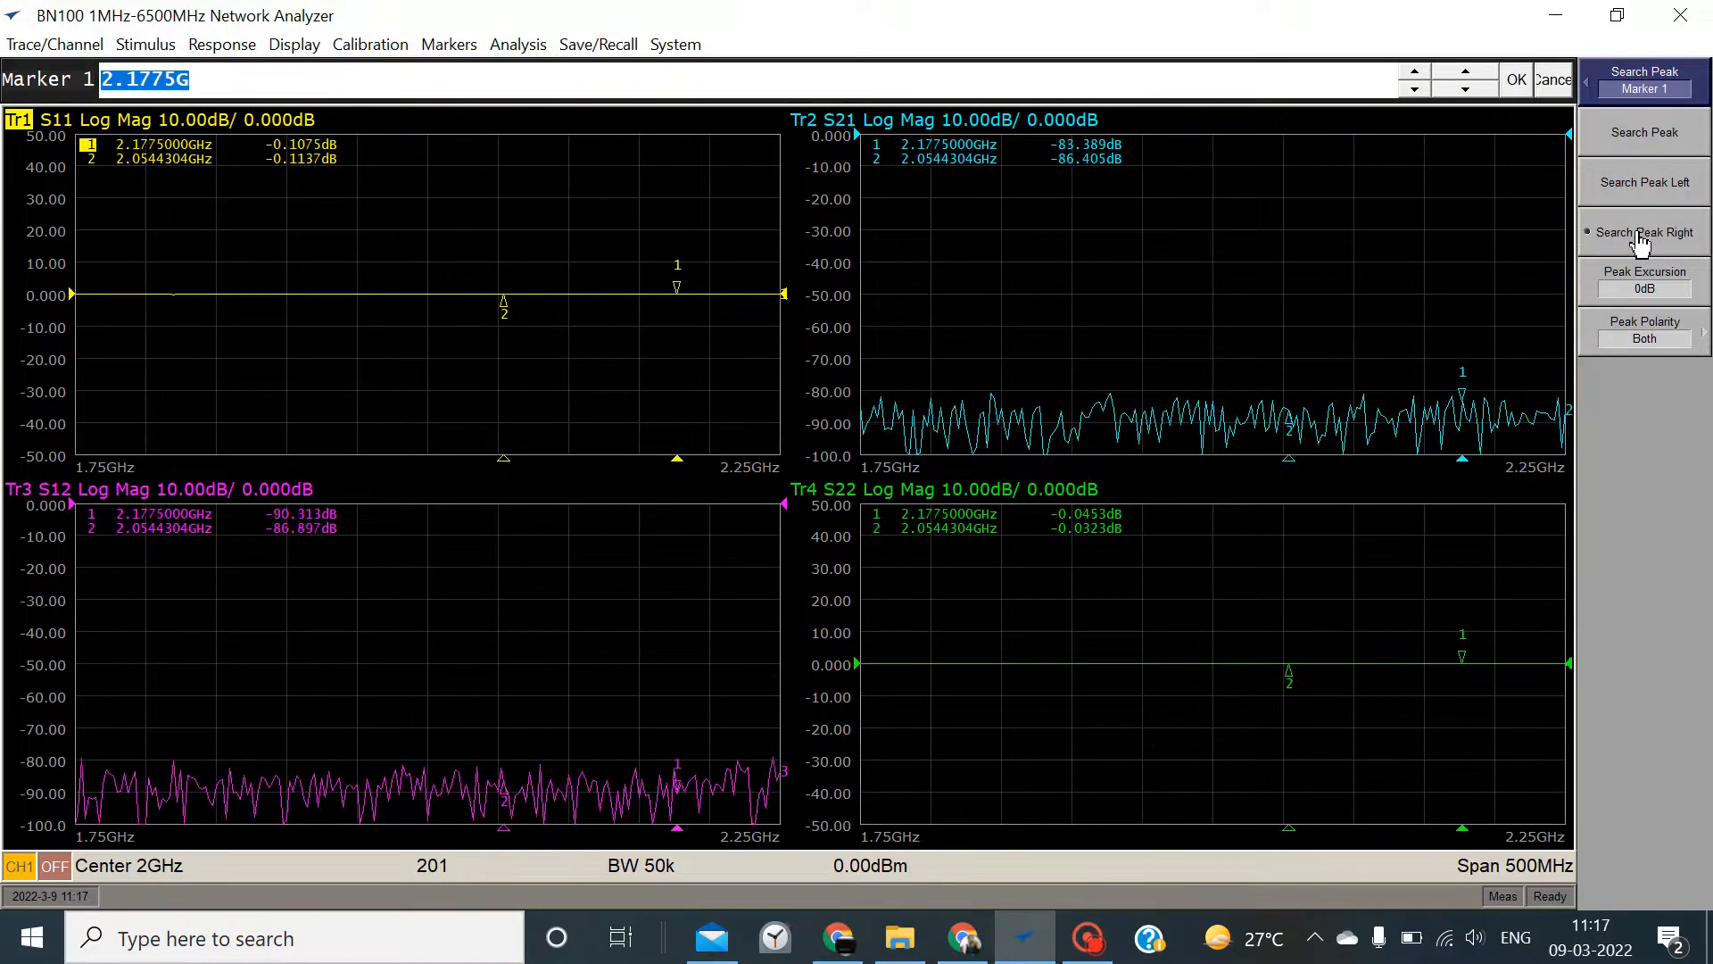
pyautogui.click(1640, 234)
pyautogui.click(1640, 237)
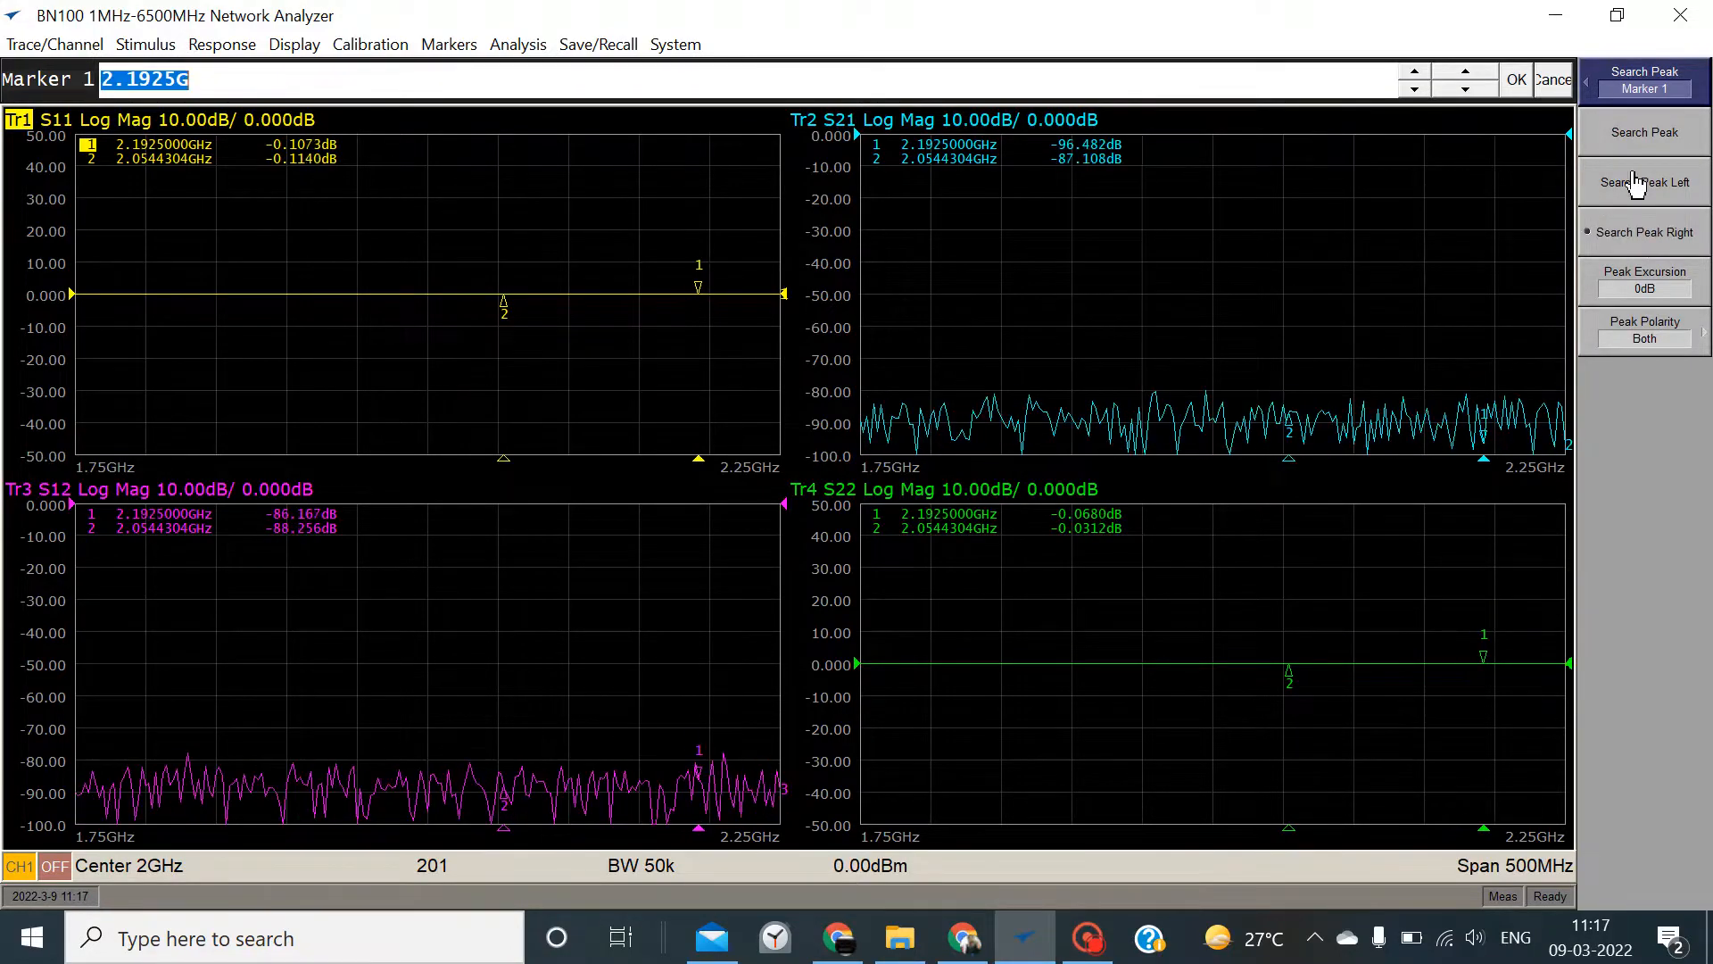
pyautogui.click(1633, 143)
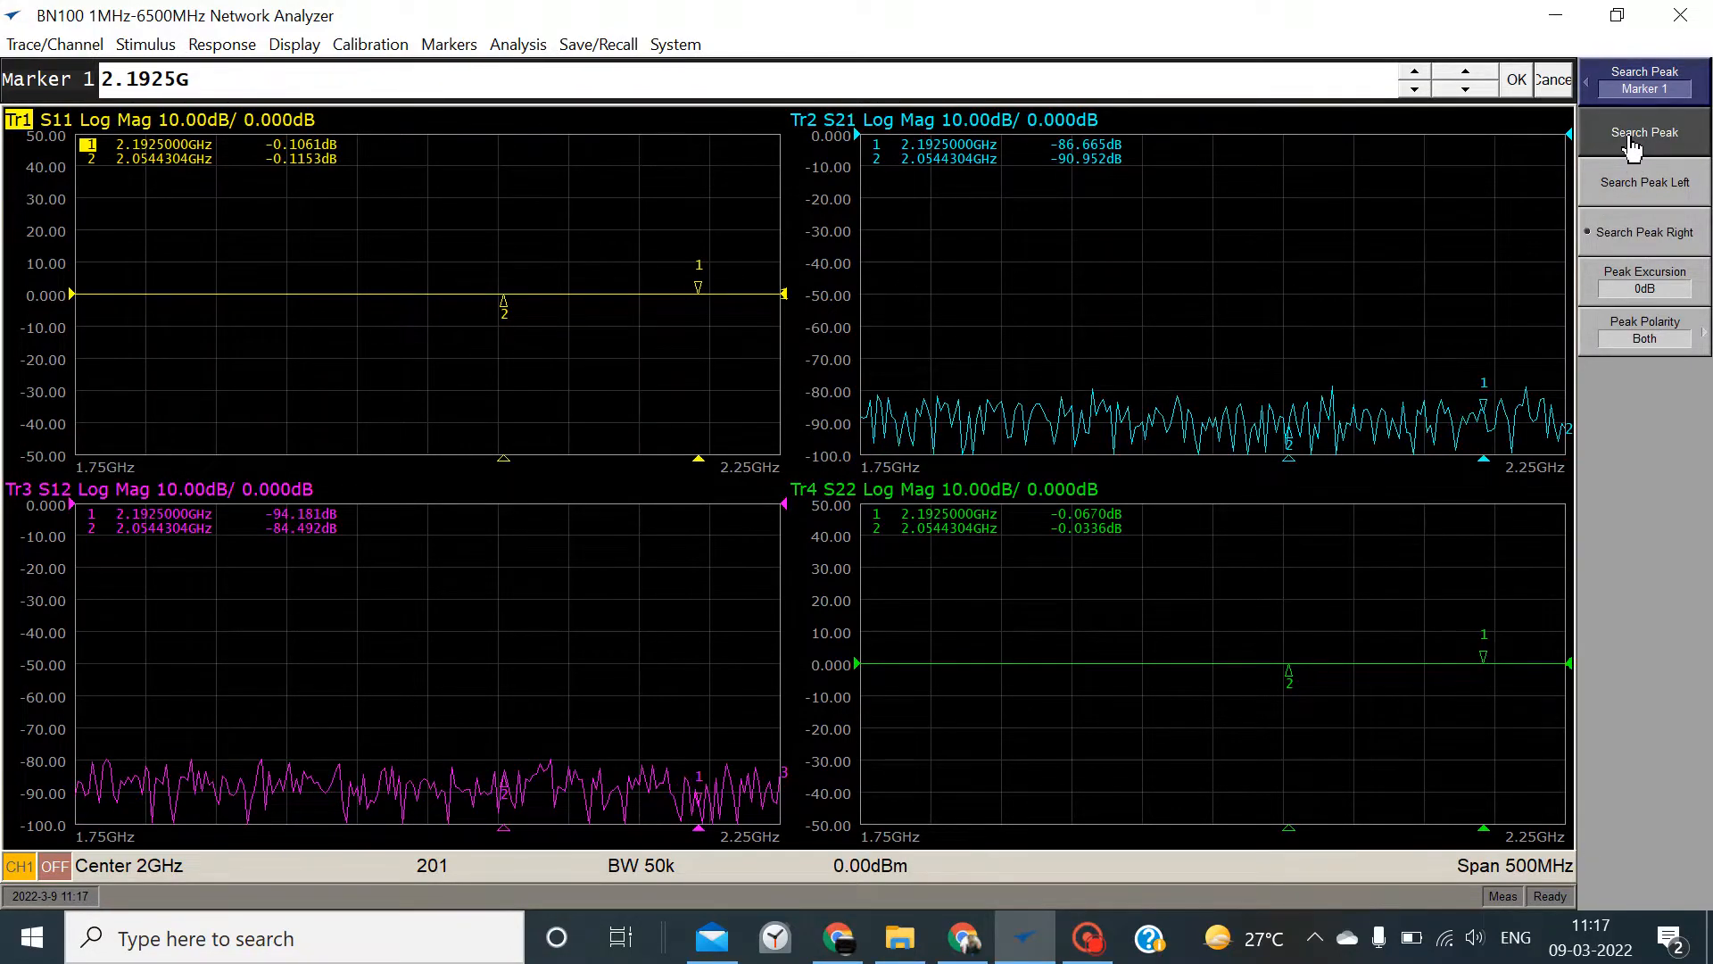
pyautogui.click(1597, 90)
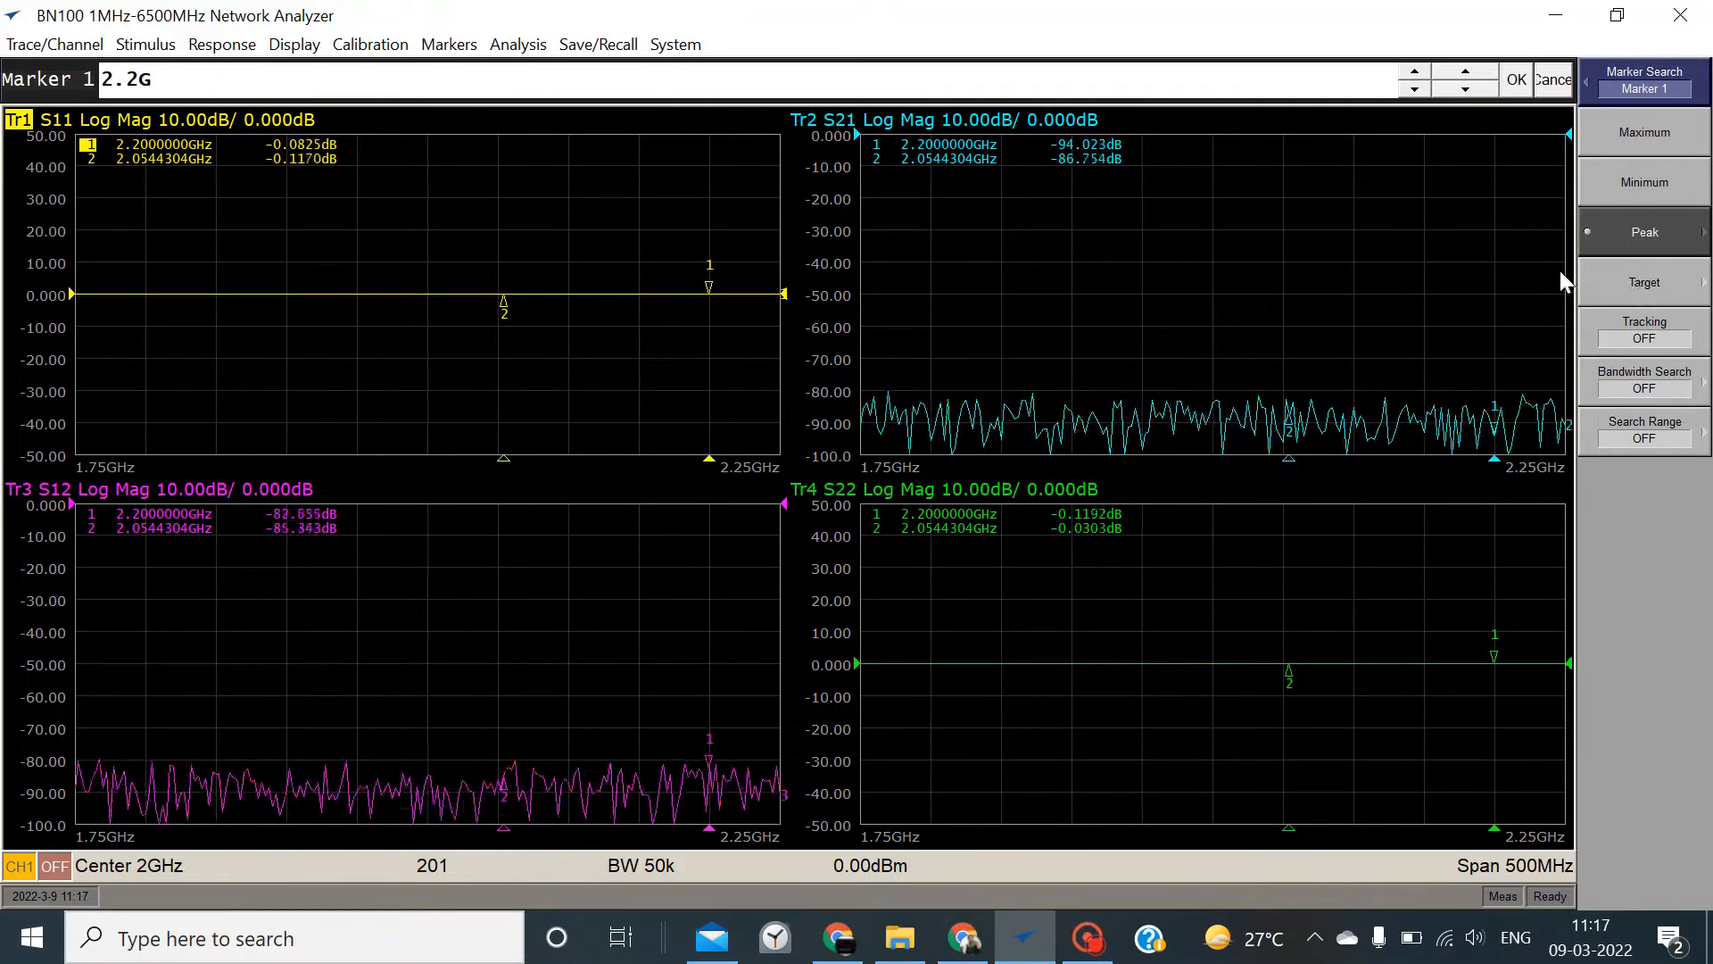
# Review the target transition options and run a target search for marker 1 with a 0 dB target and both transitions
pyautogui.click(1633, 285)
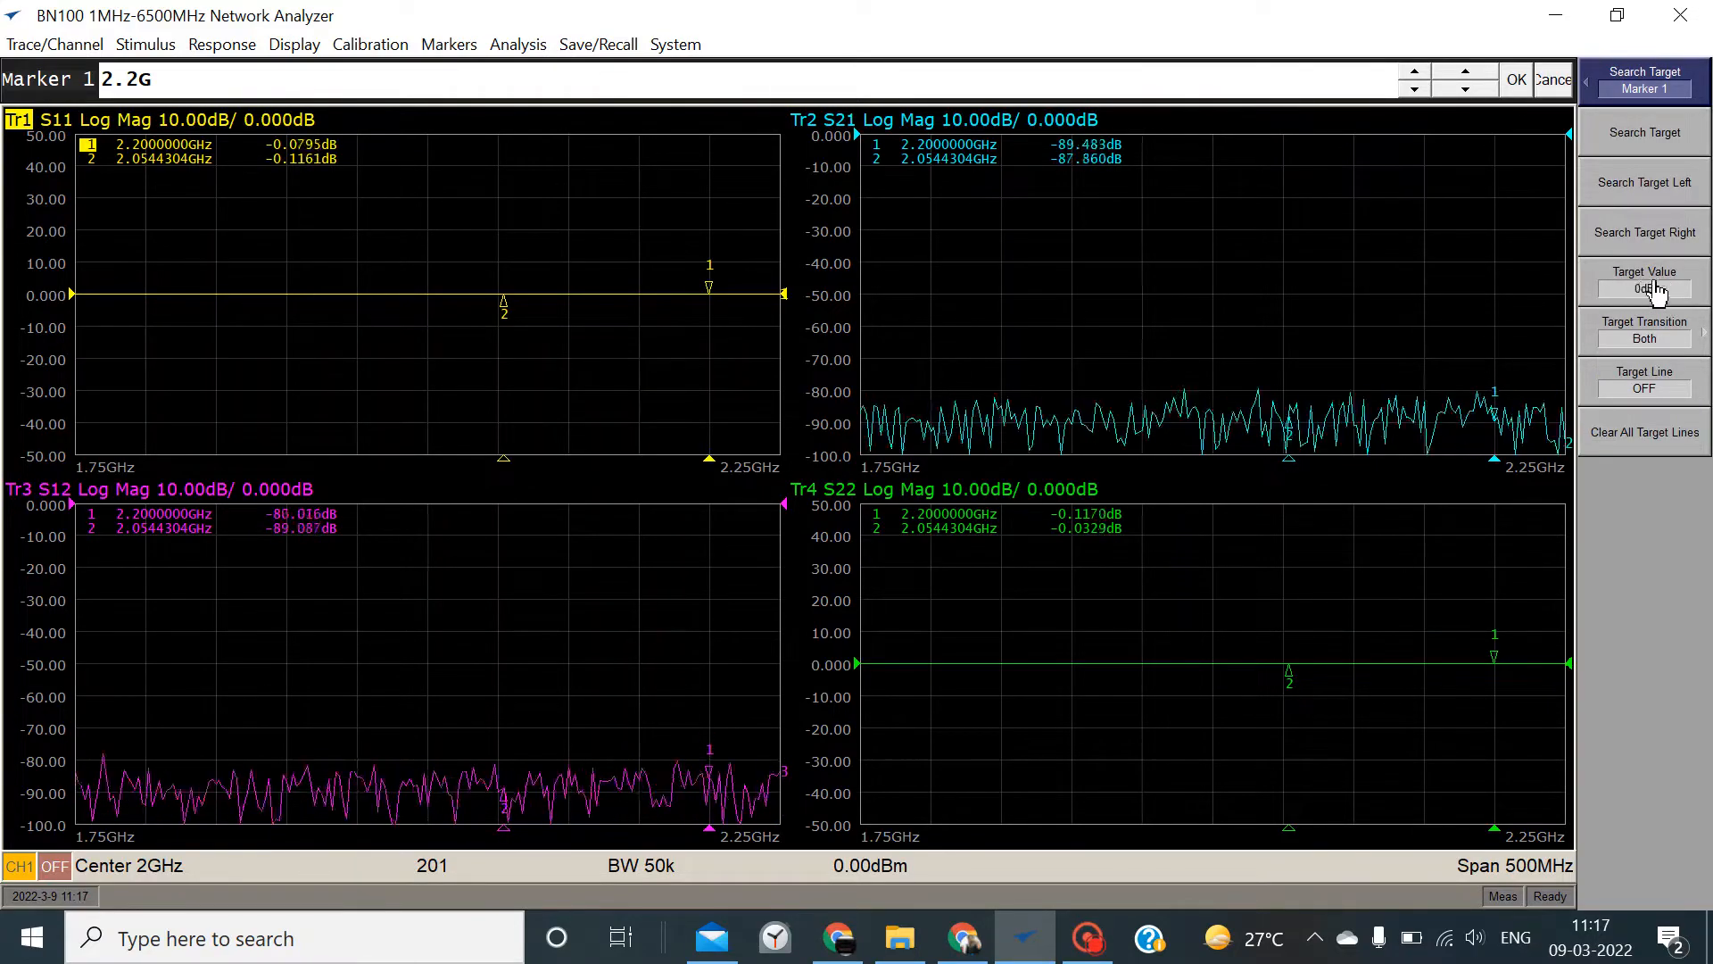
pyautogui.click(1676, 339)
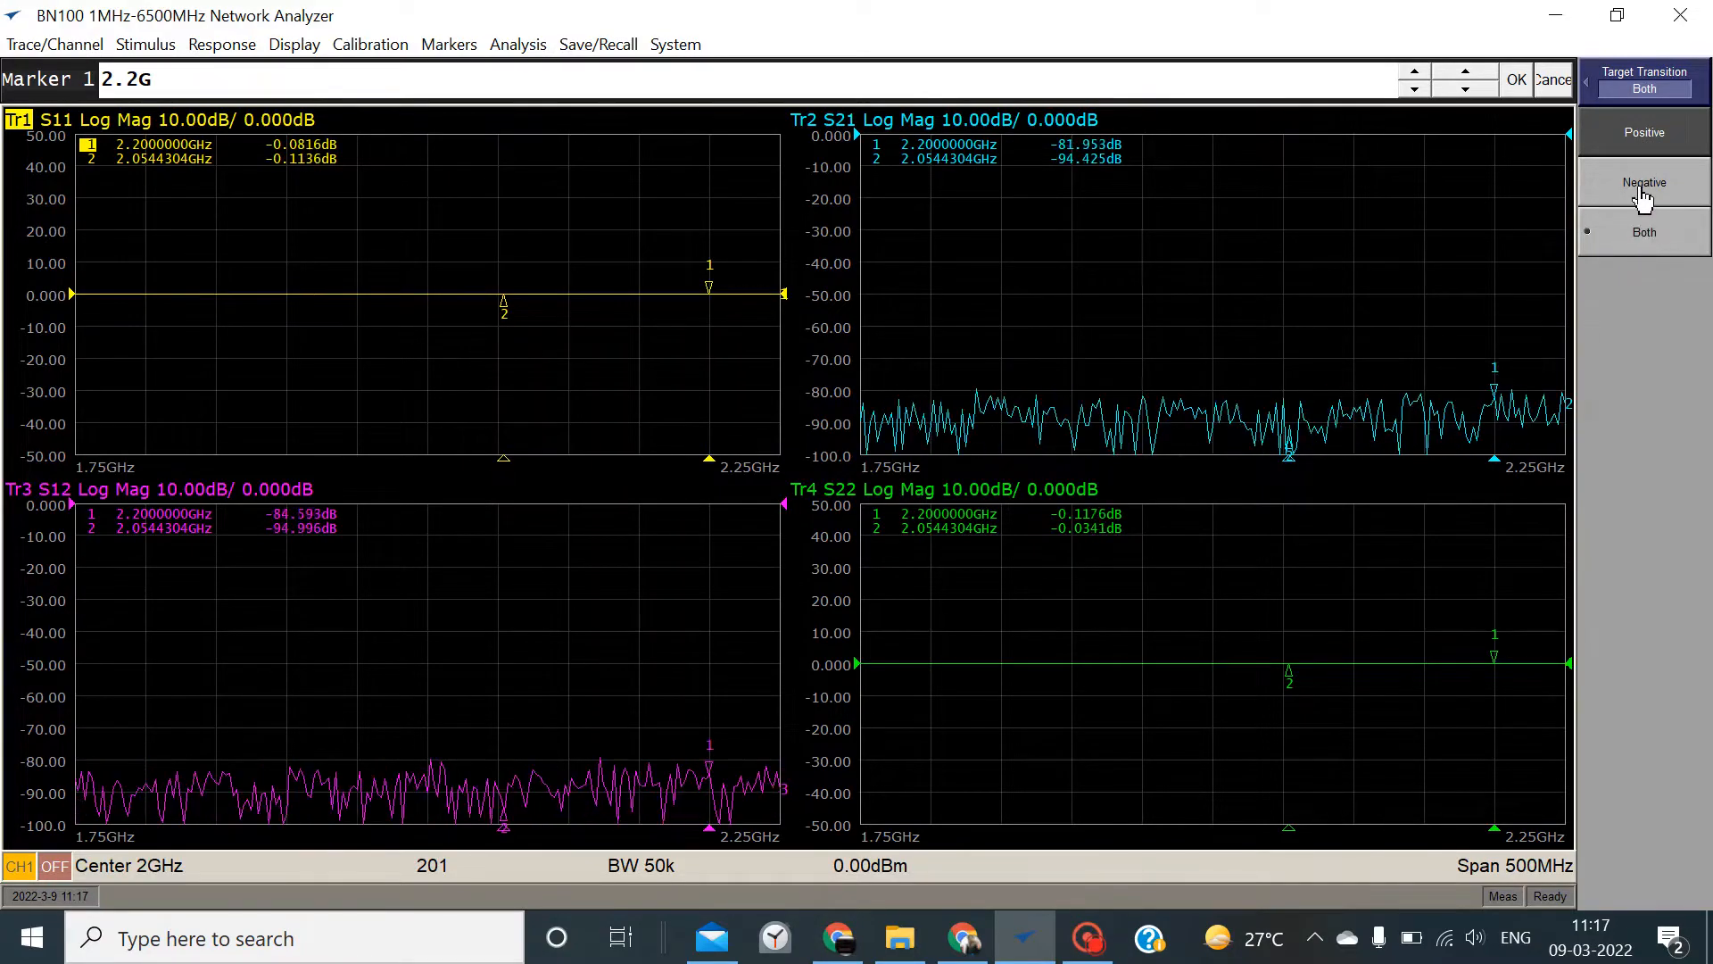
pyautogui.click(1593, 90)
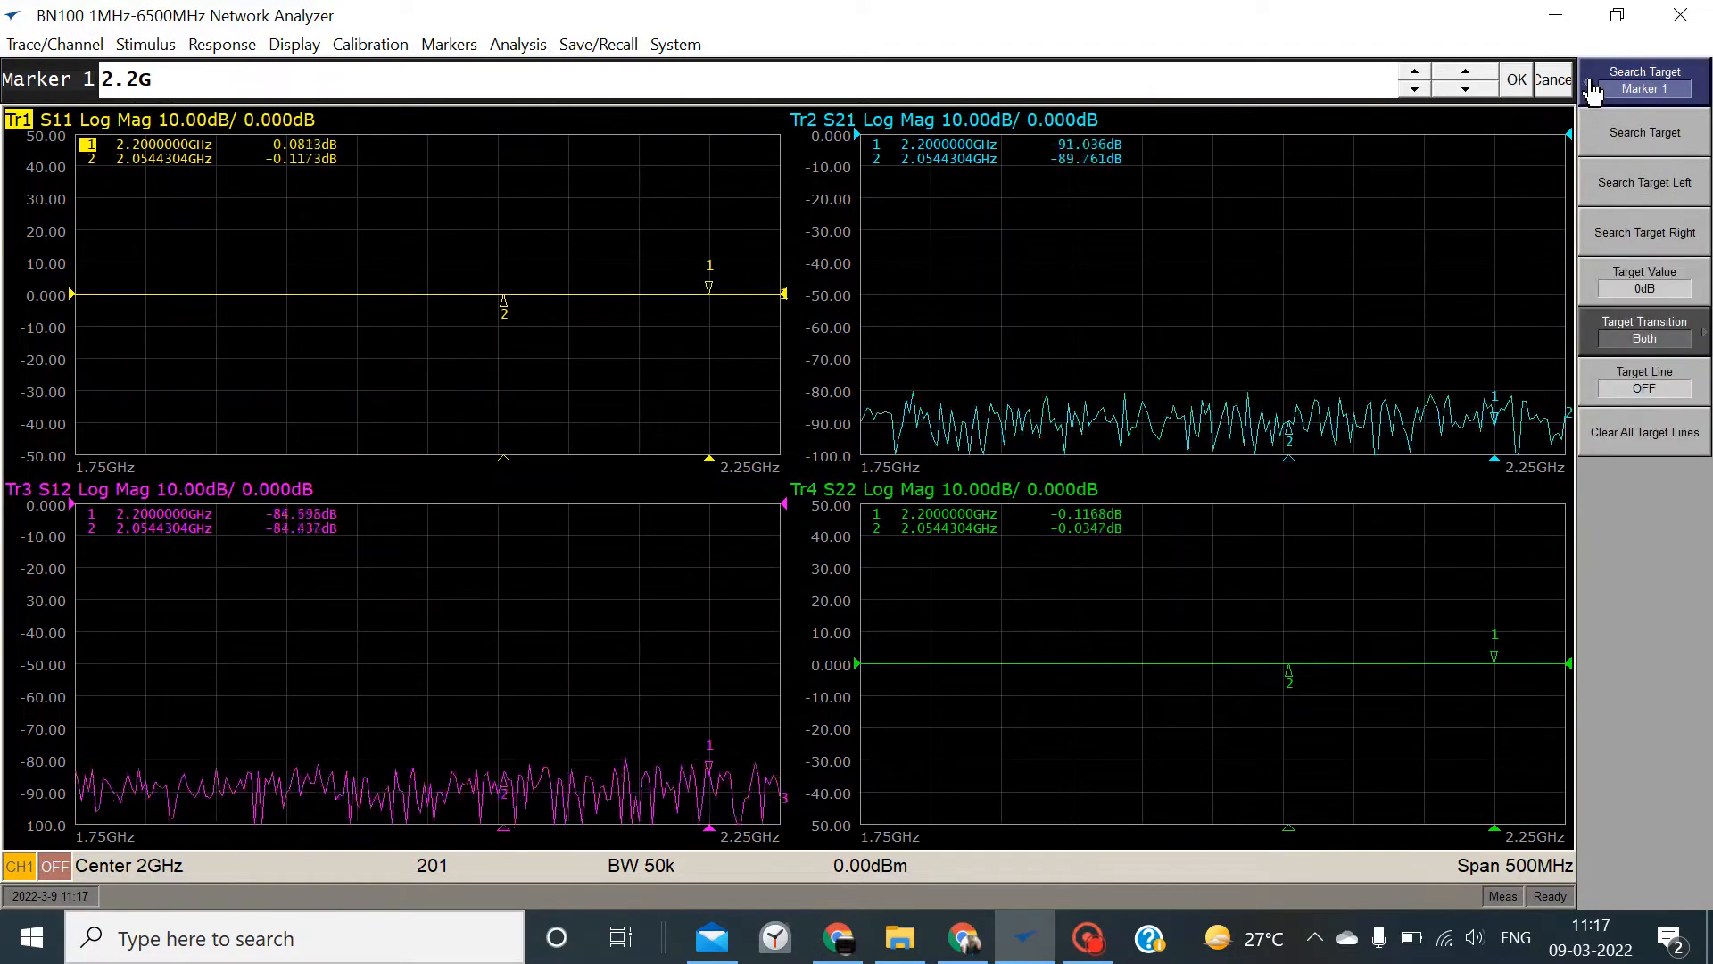
pyautogui.click(1641, 143)
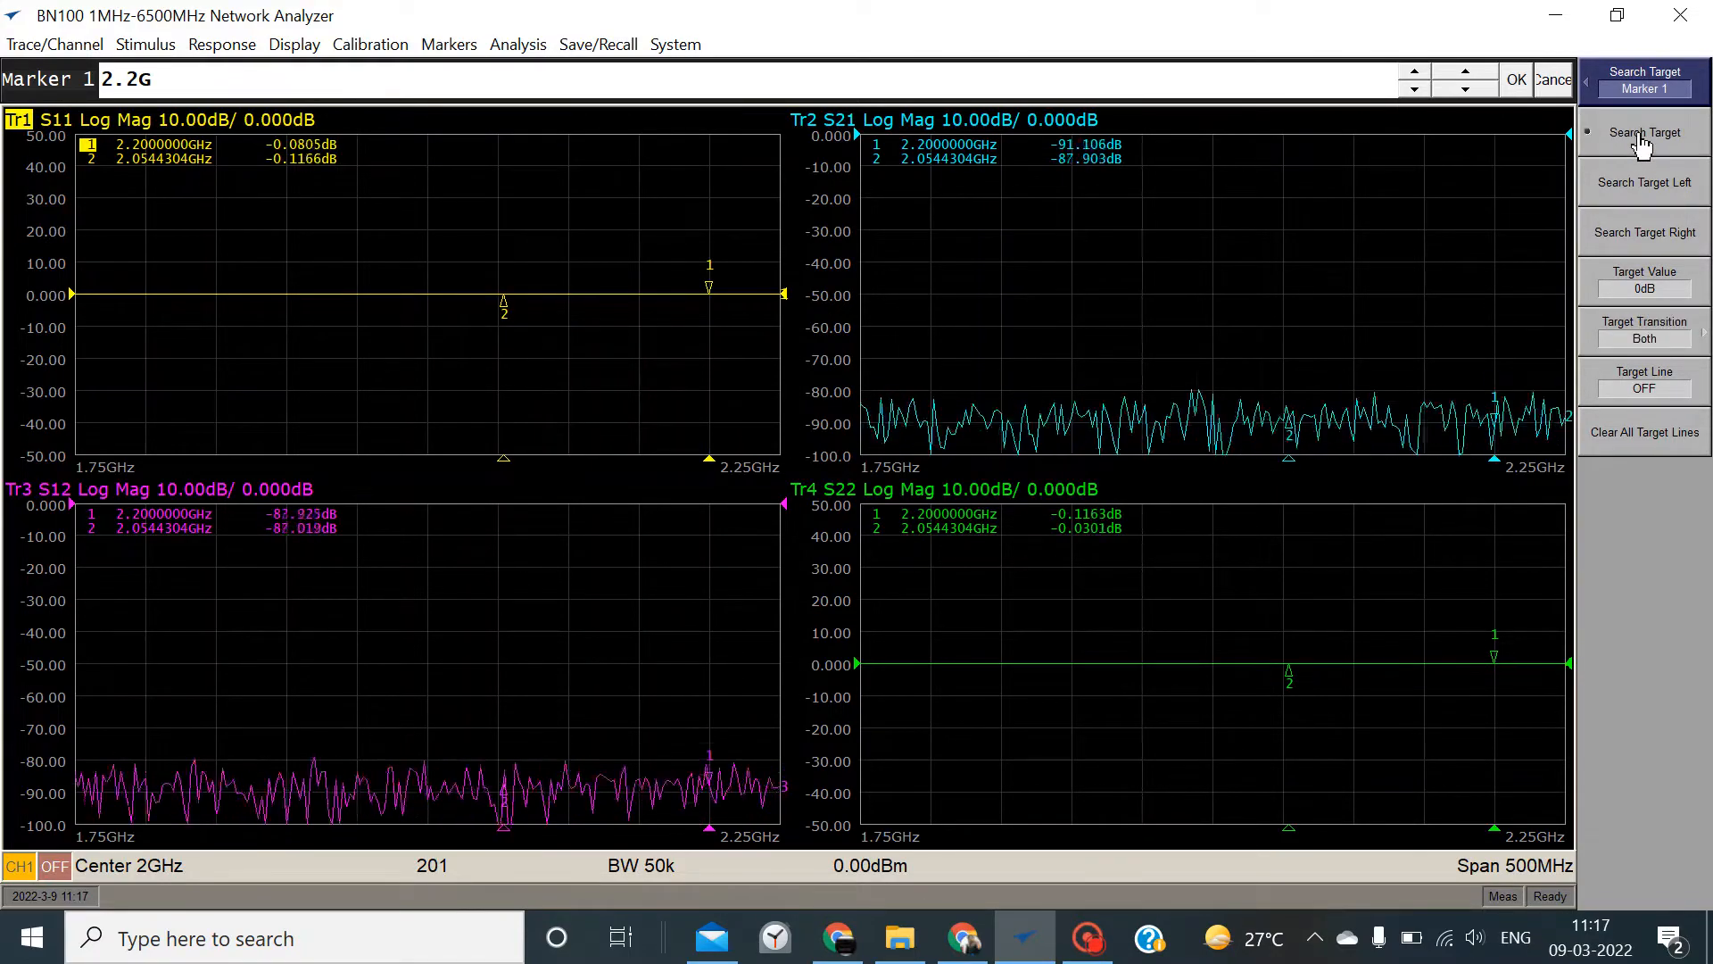
pyautogui.click(1641, 143)
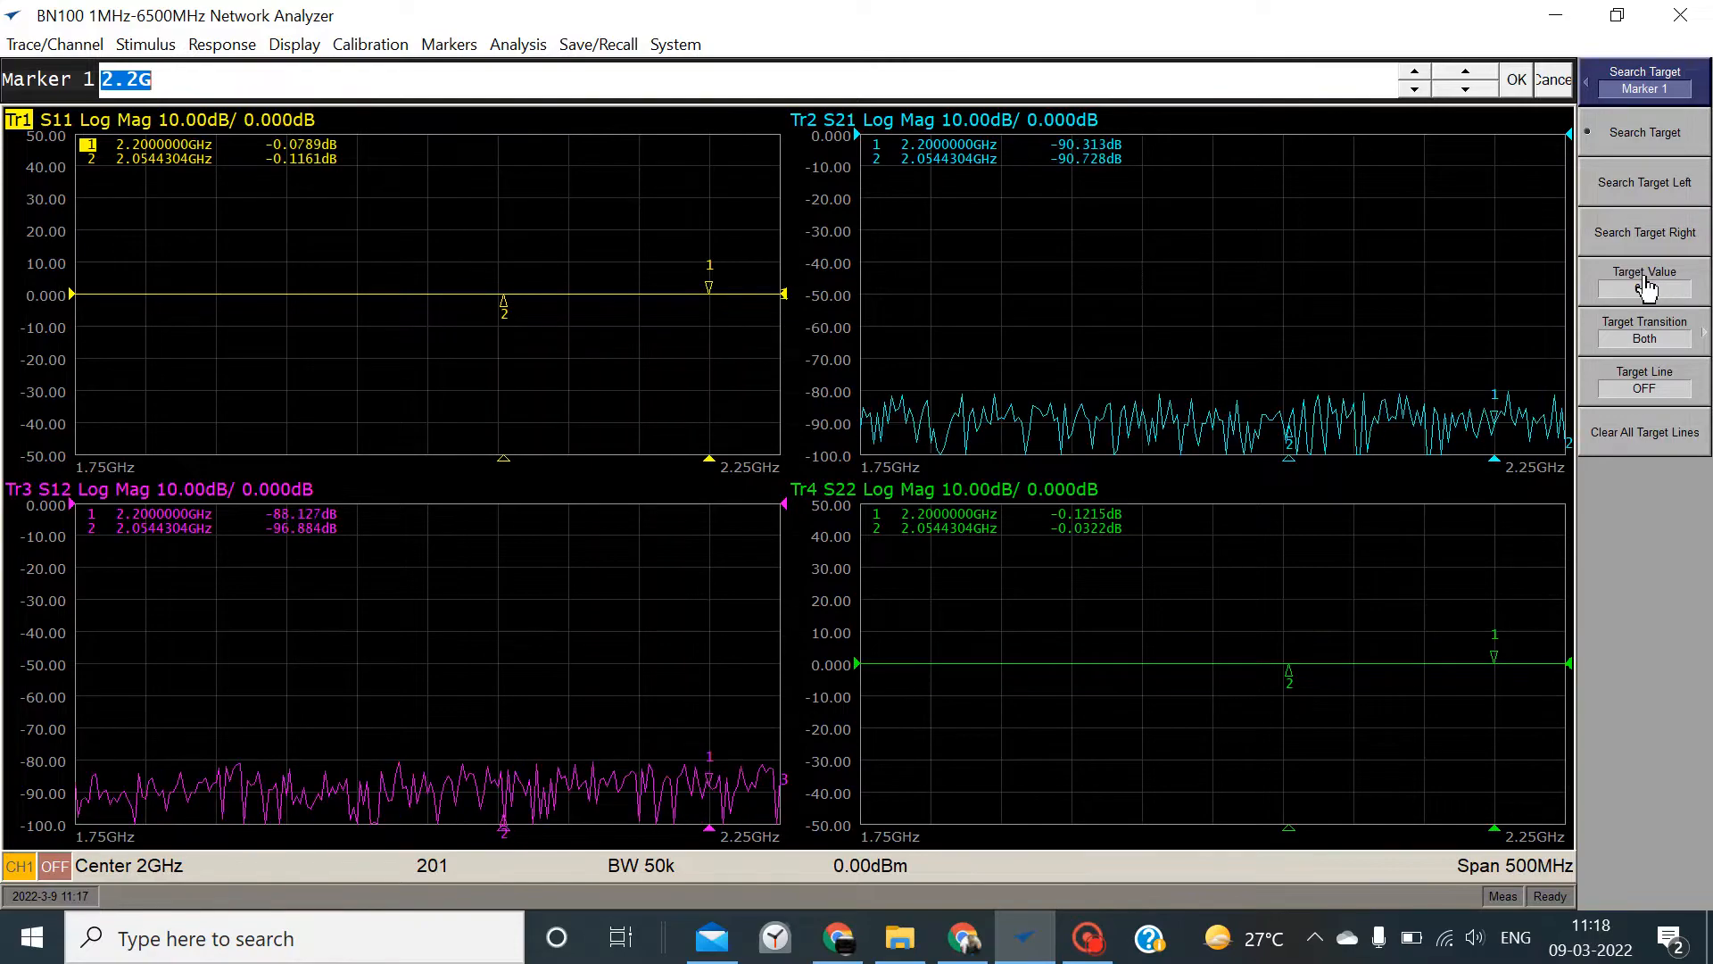
pyautogui.click(1597, 90)
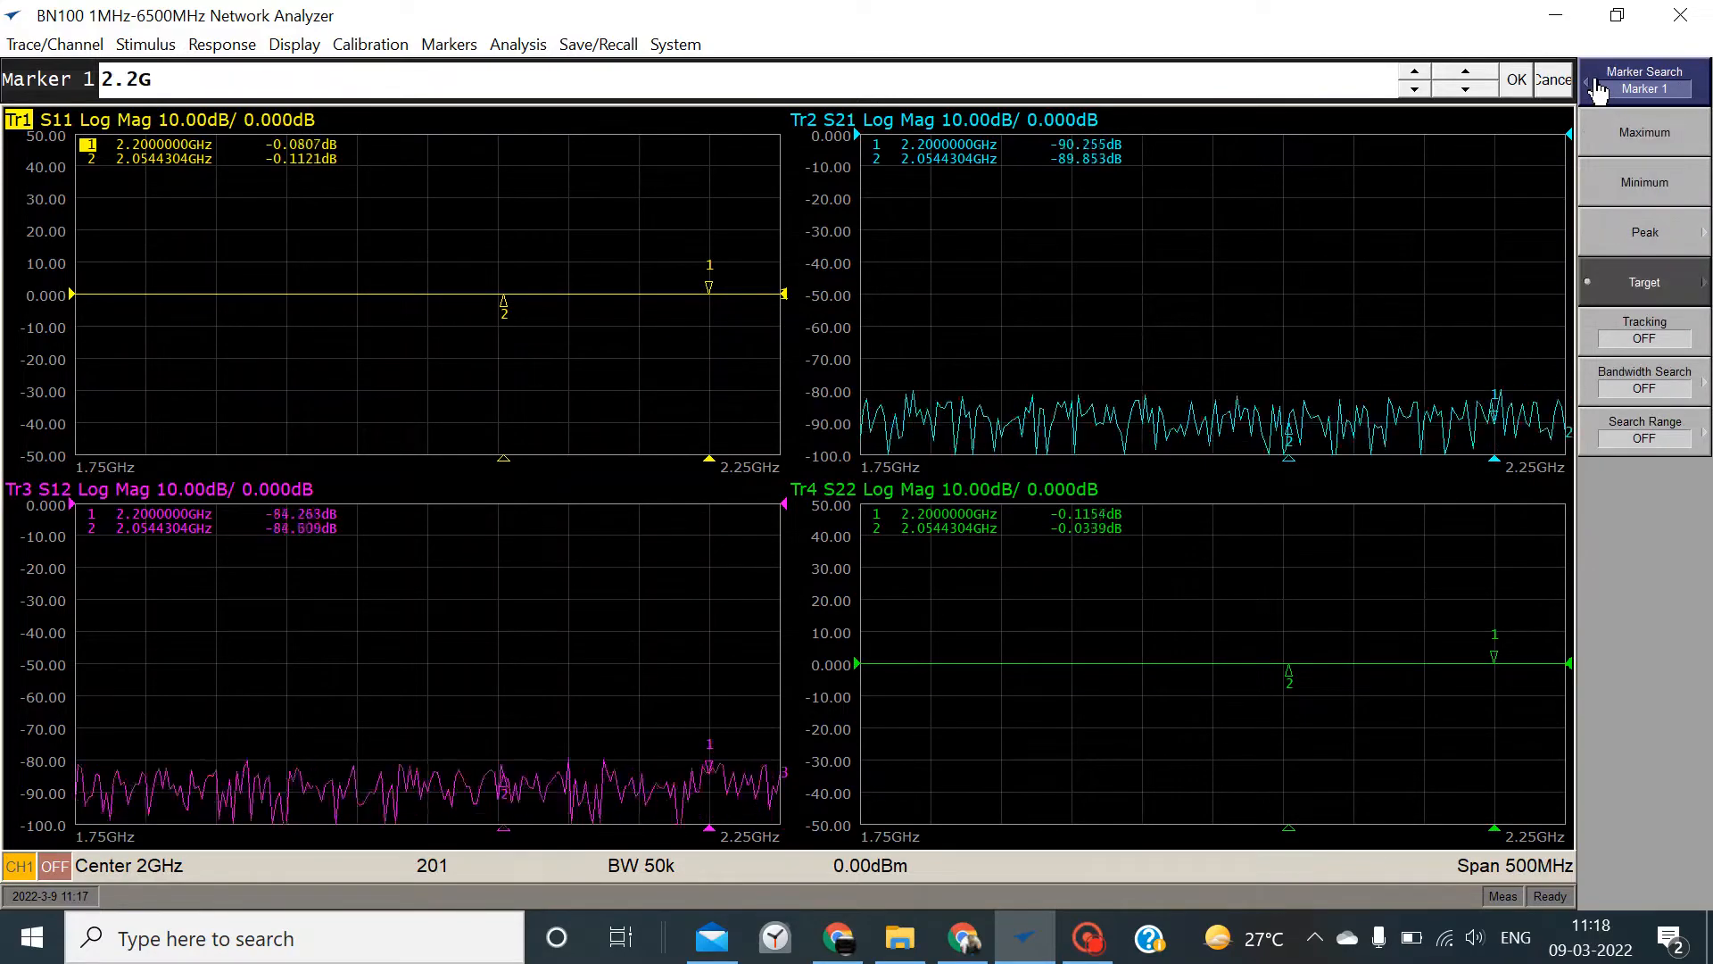
# Run maximum and minimum searches for marker 1 on the S11 trace, check the peak search options and return to the marker options
pyautogui.click(1645, 141)
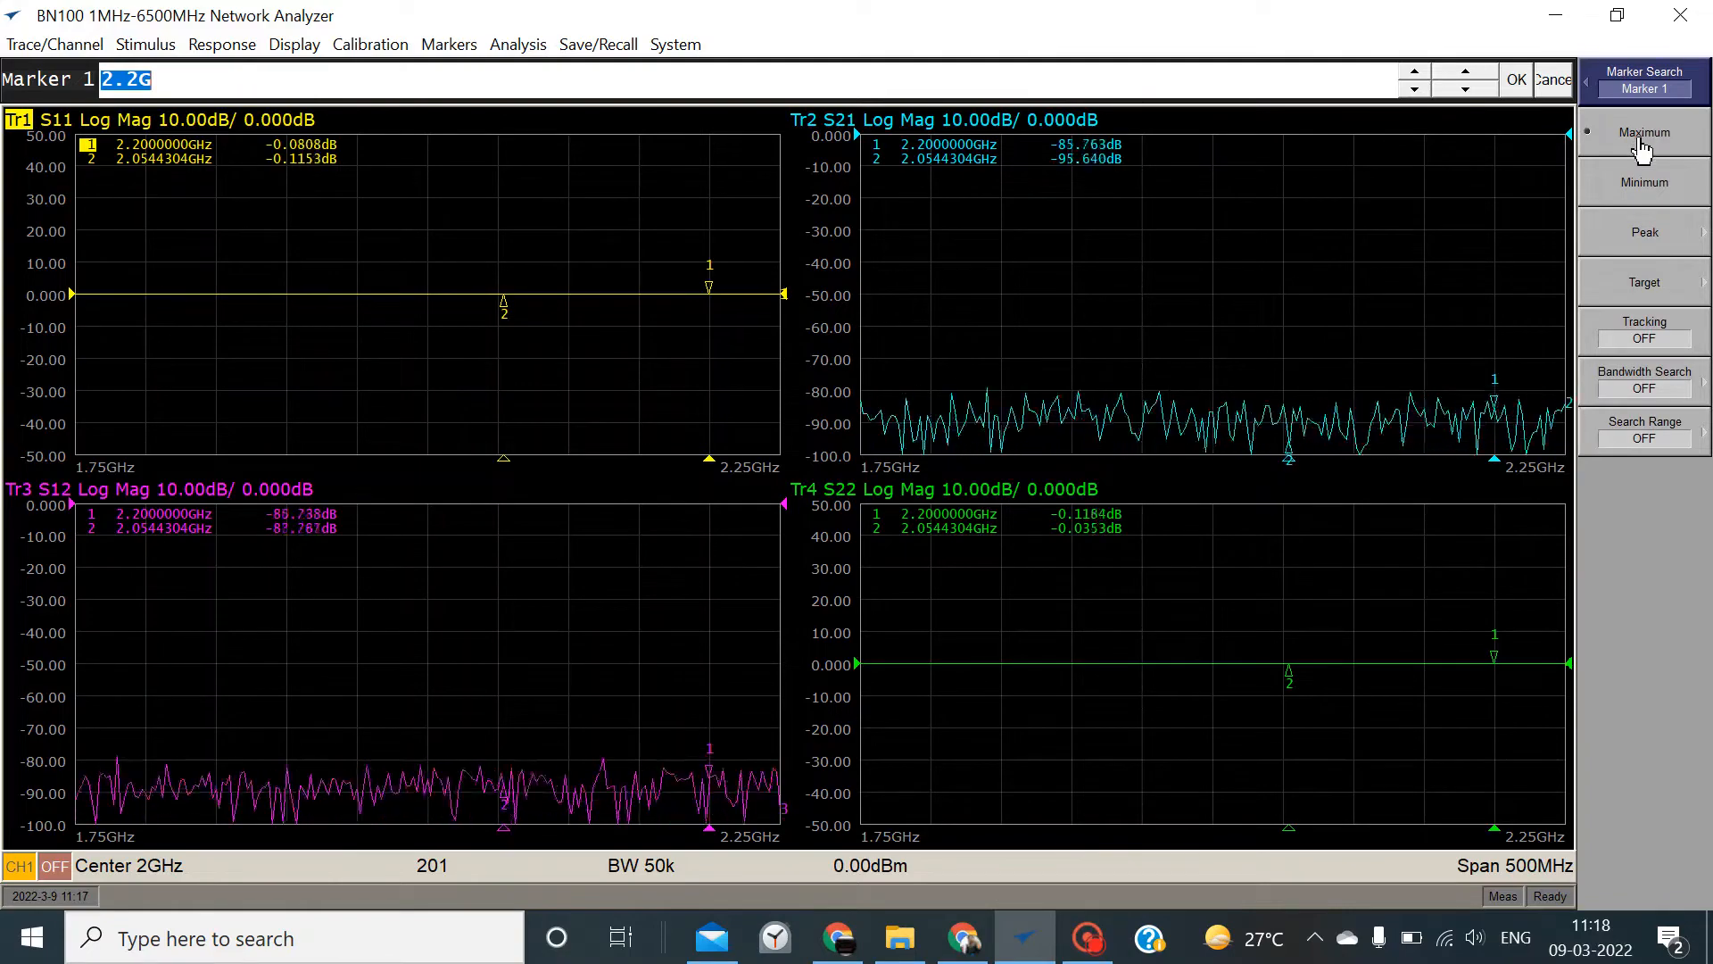
pyautogui.click(1644, 182)
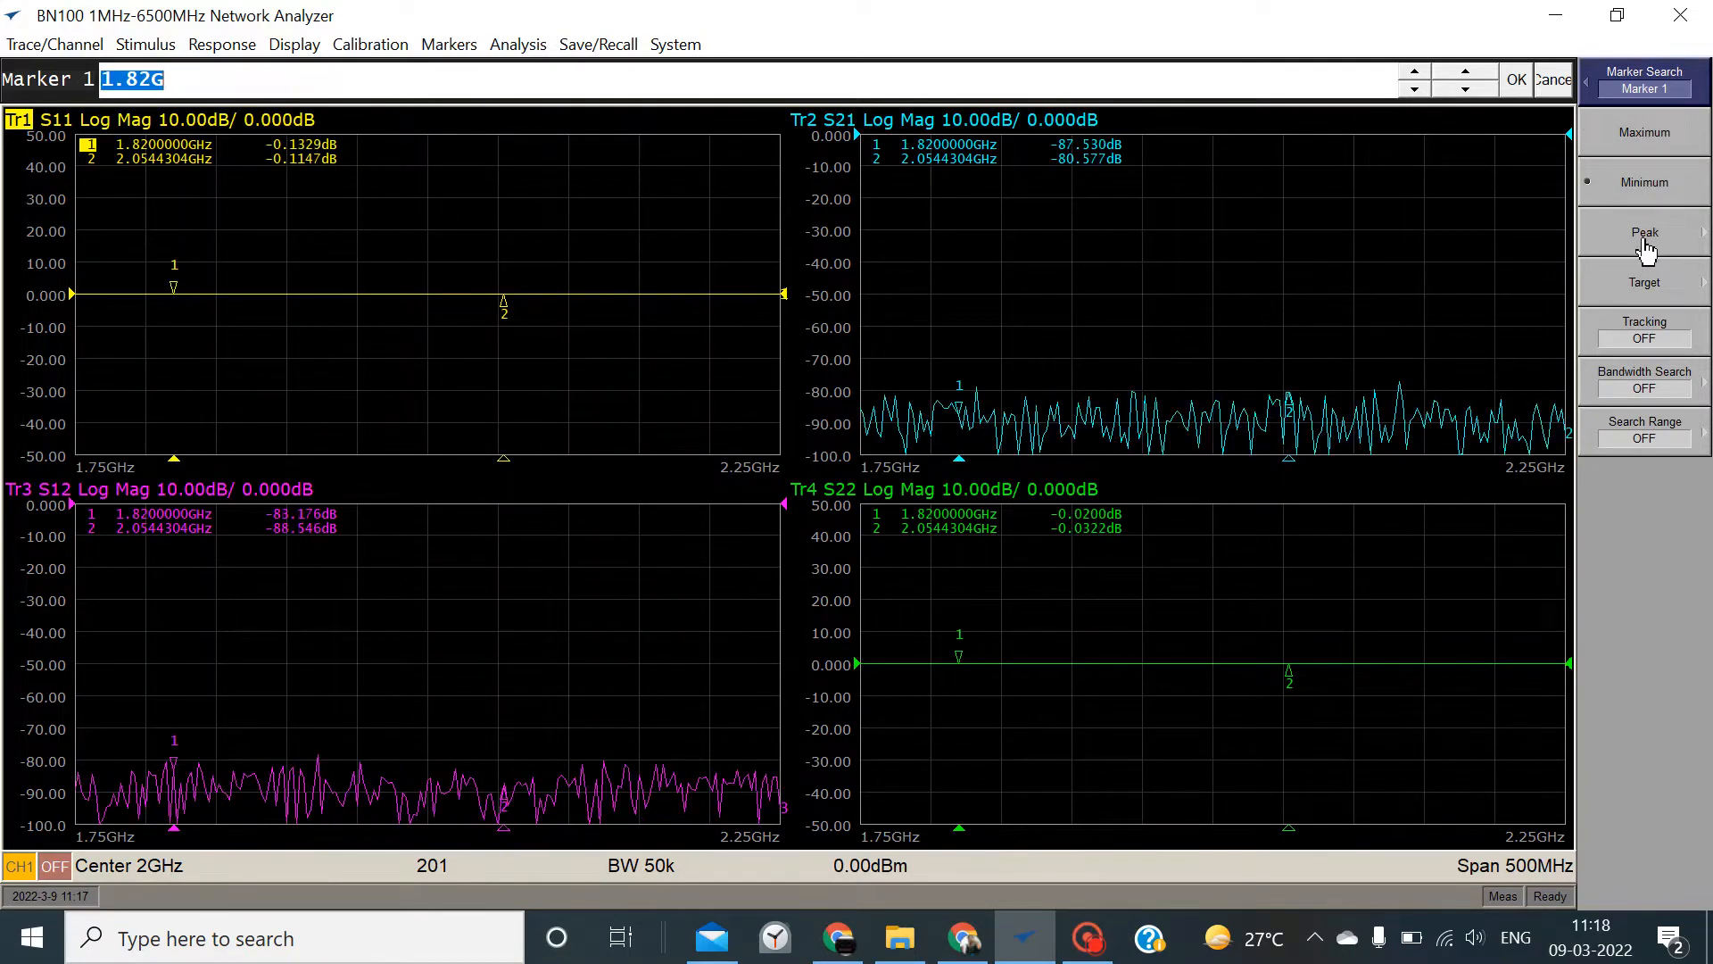
pyautogui.click(1647, 237)
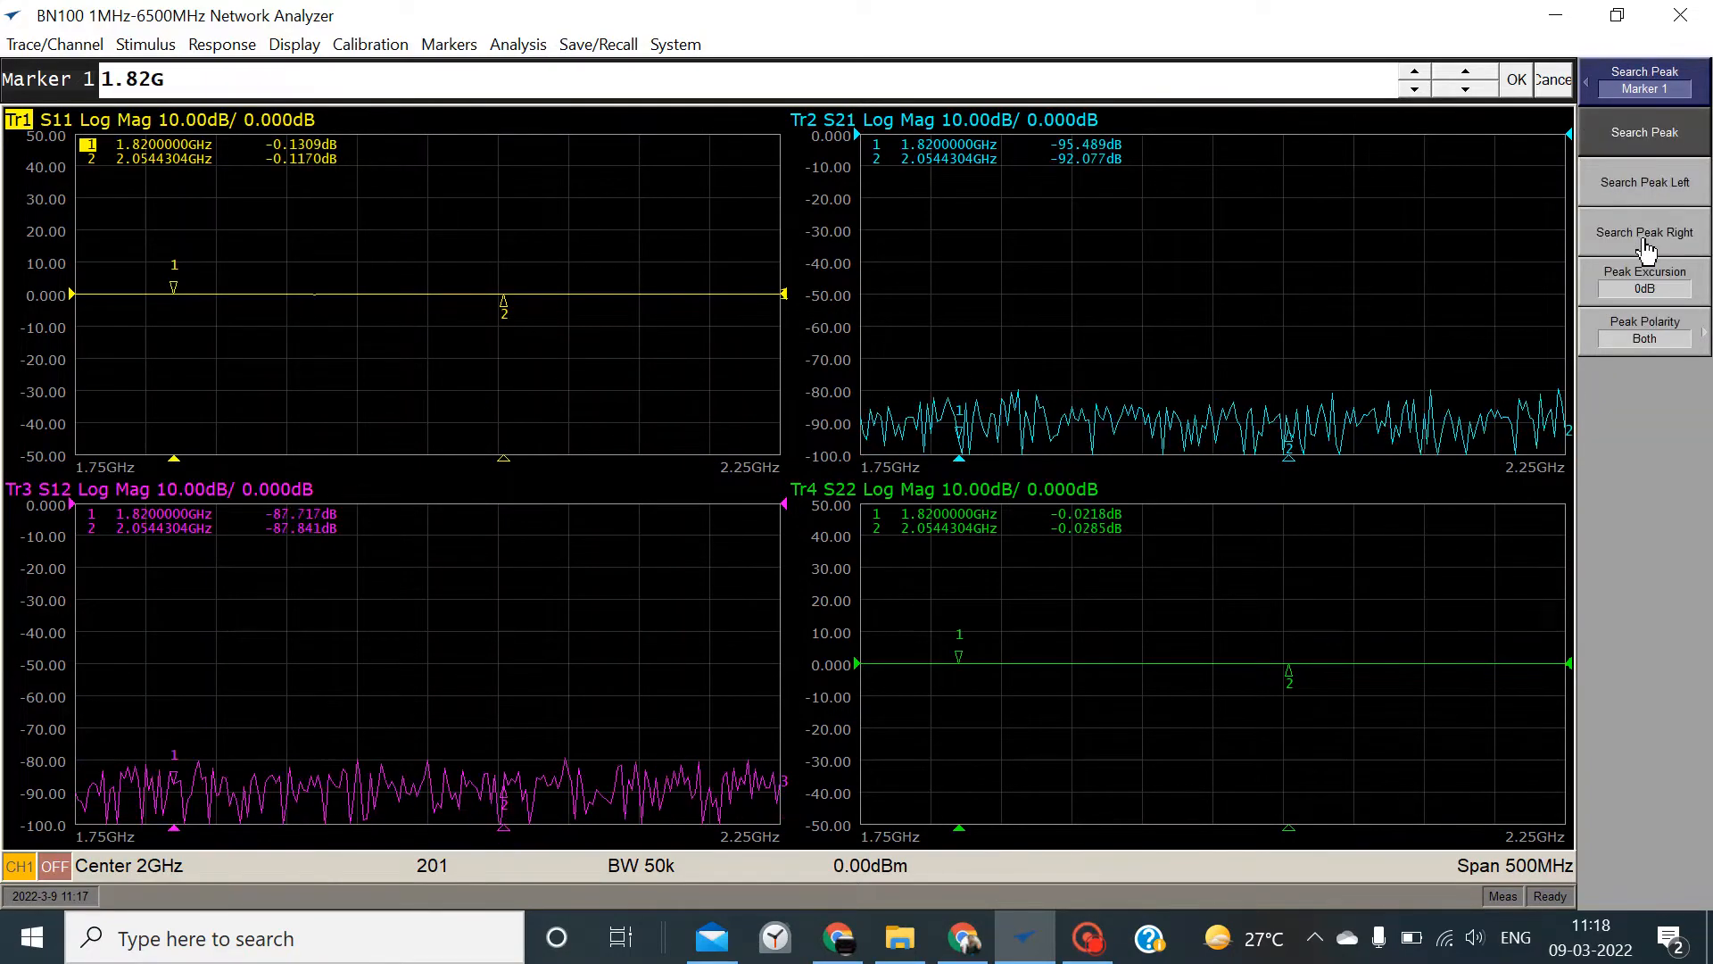
pyautogui.click(1645, 80)
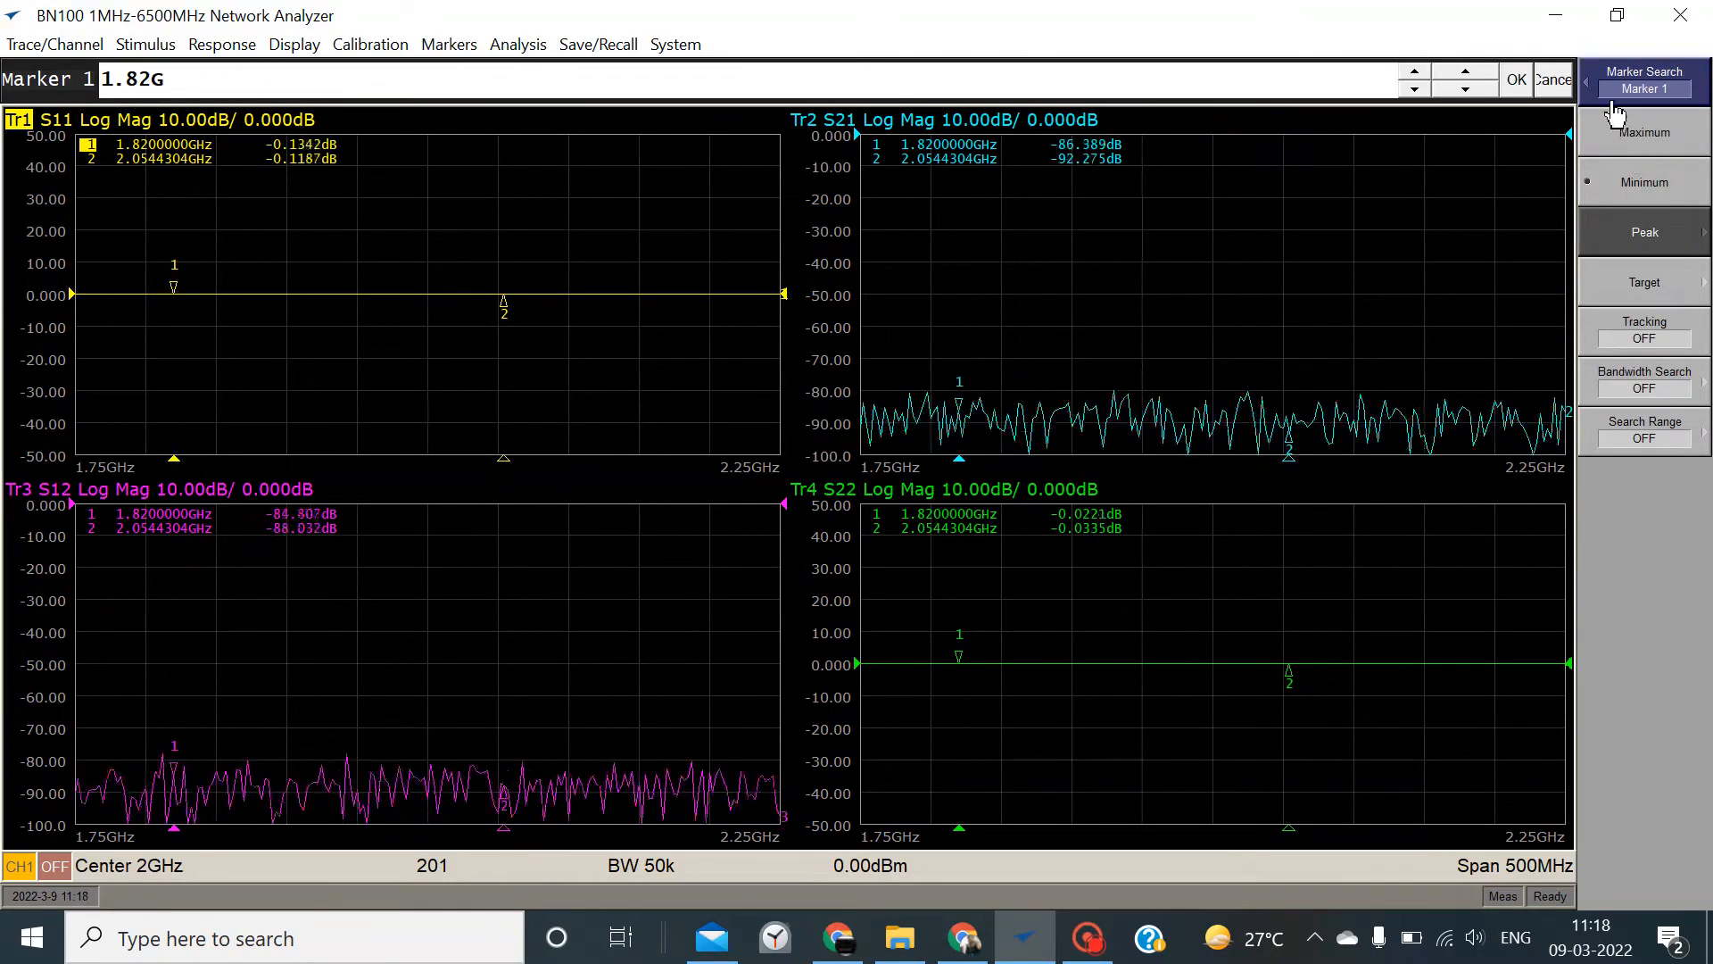
pyautogui.click(1644, 81)
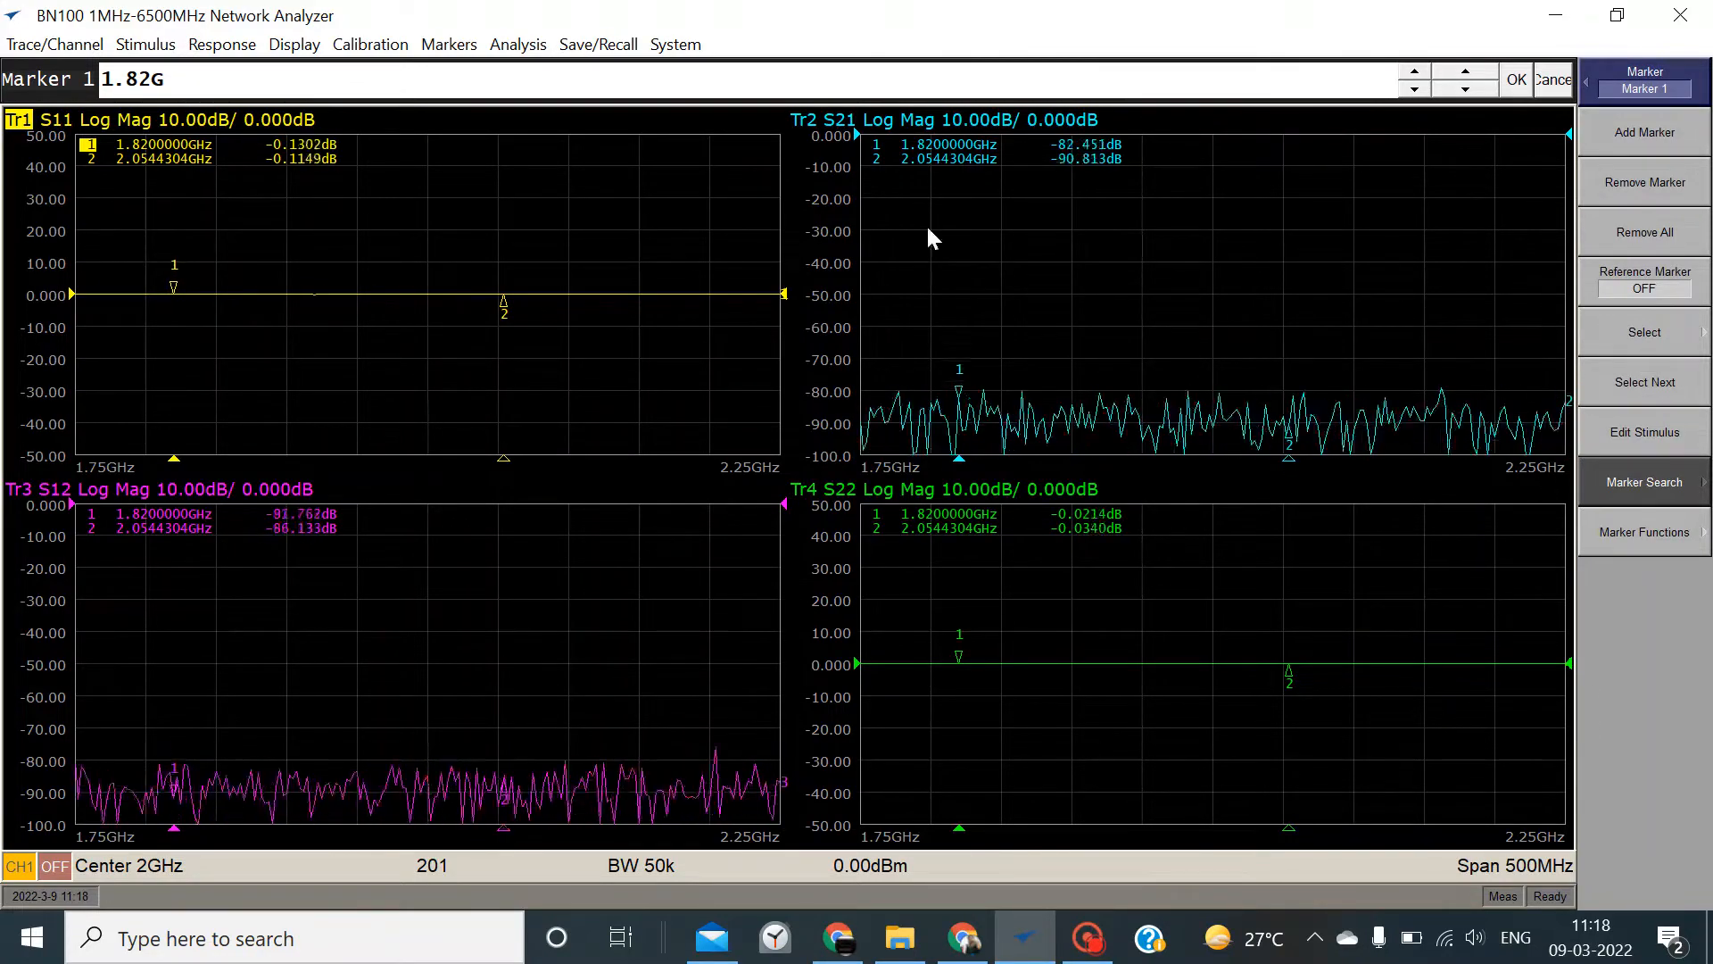
# Change the number of sweep points from the Stimulus settings, raising it through 1501 to 20001
pyautogui.click(299, 44)
pyautogui.moveTo(239, 46)
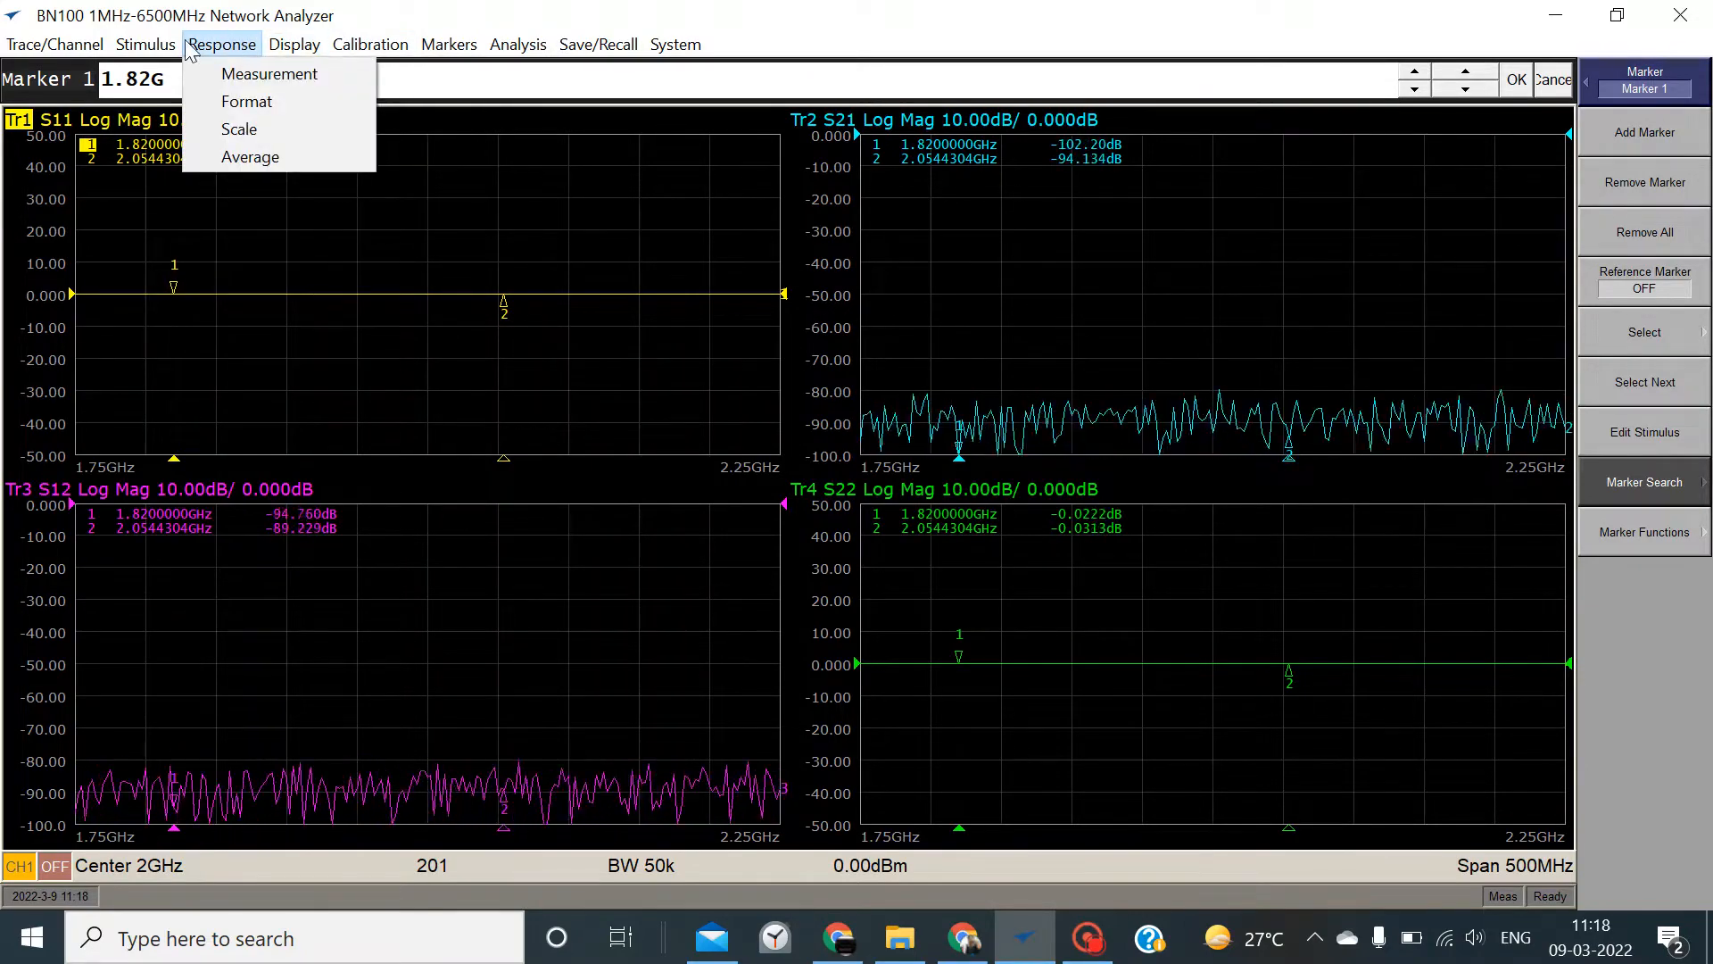
pyautogui.moveTo(174, 50)
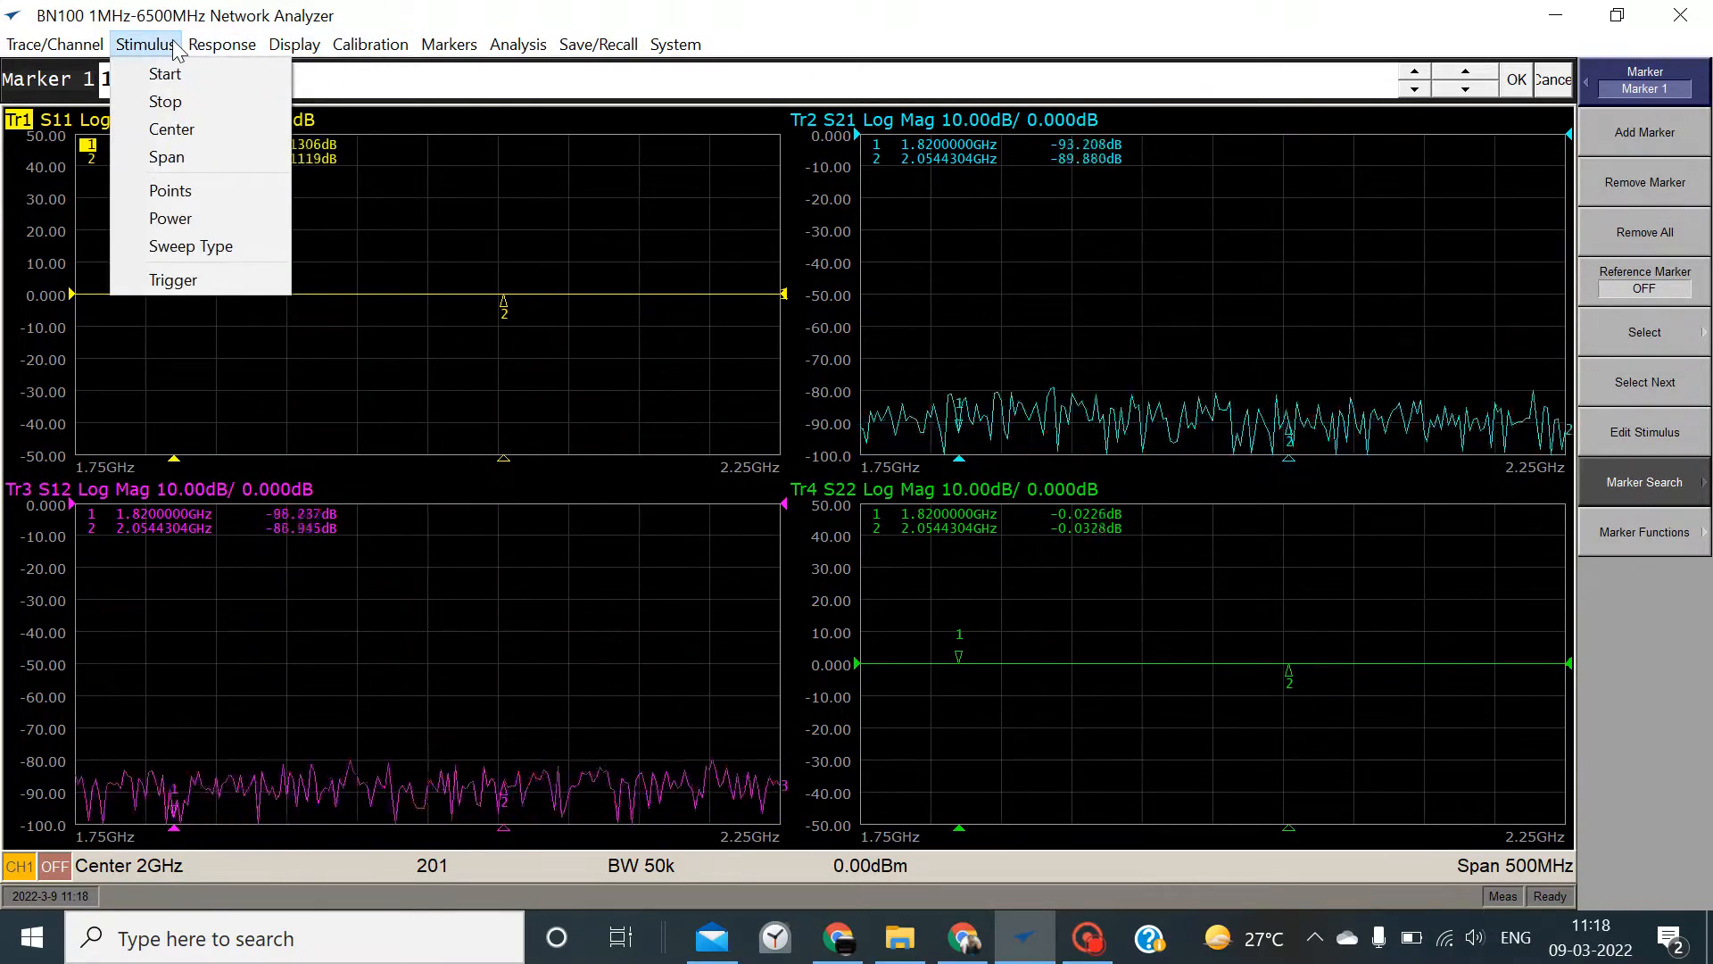
pyautogui.click(202, 188)
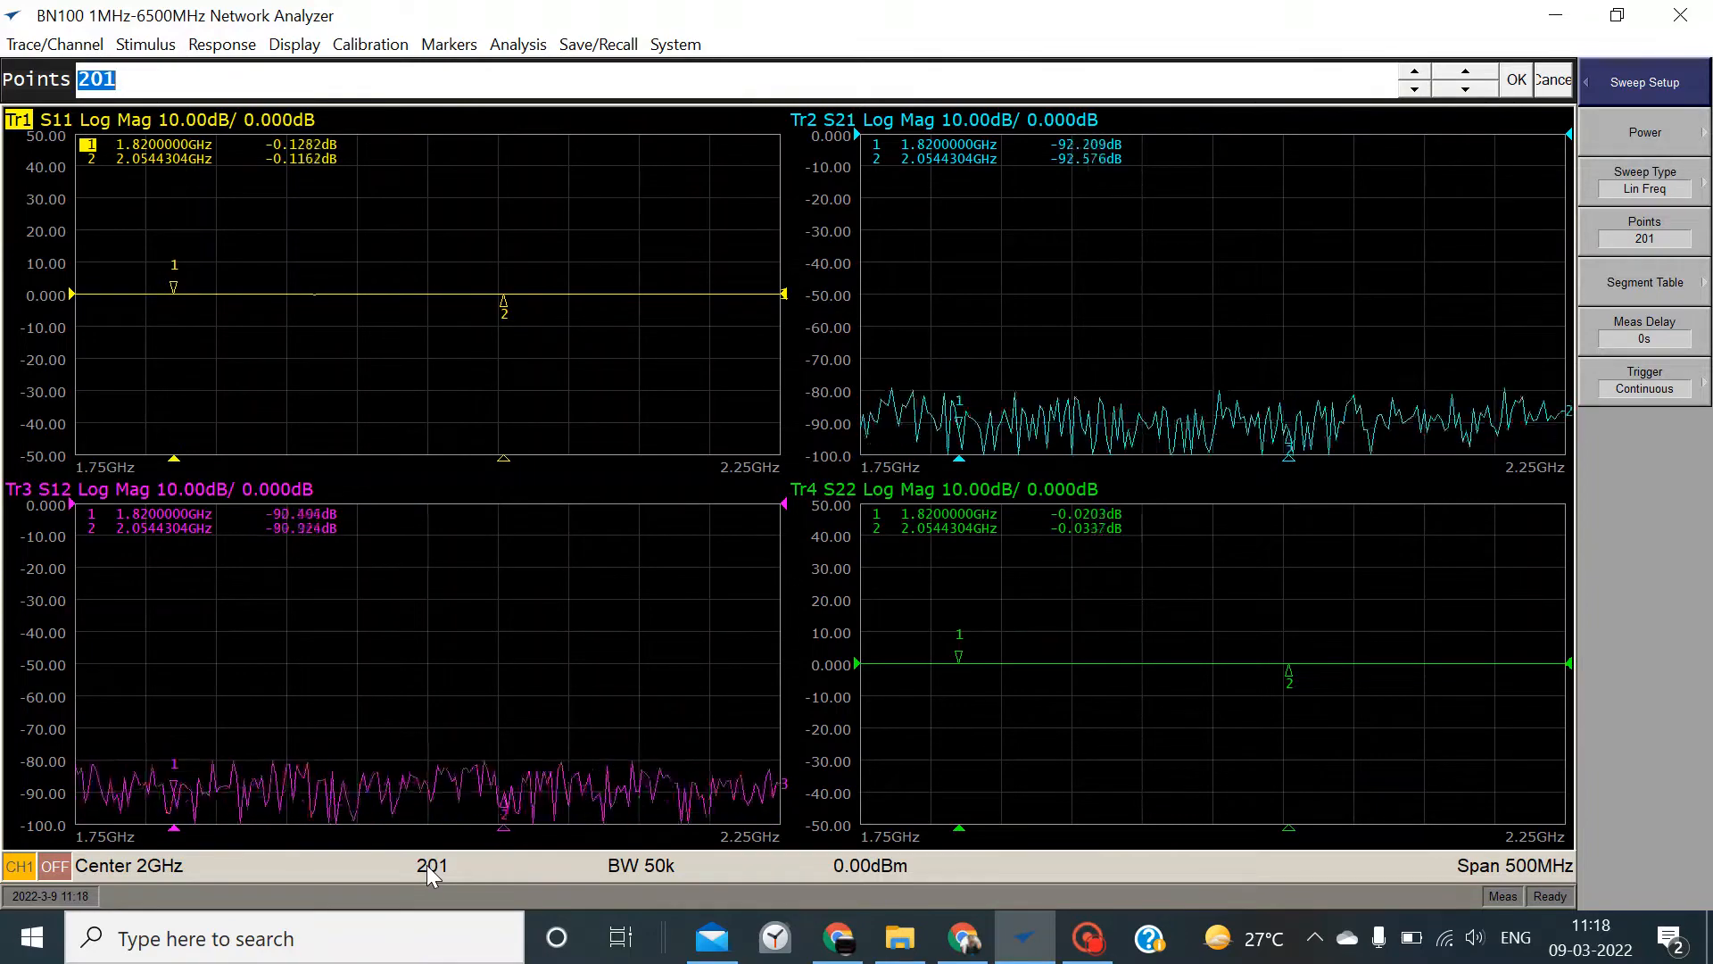
pyautogui.write('501')
pyautogui.press('Return')
pyautogui.click(1482, 73)
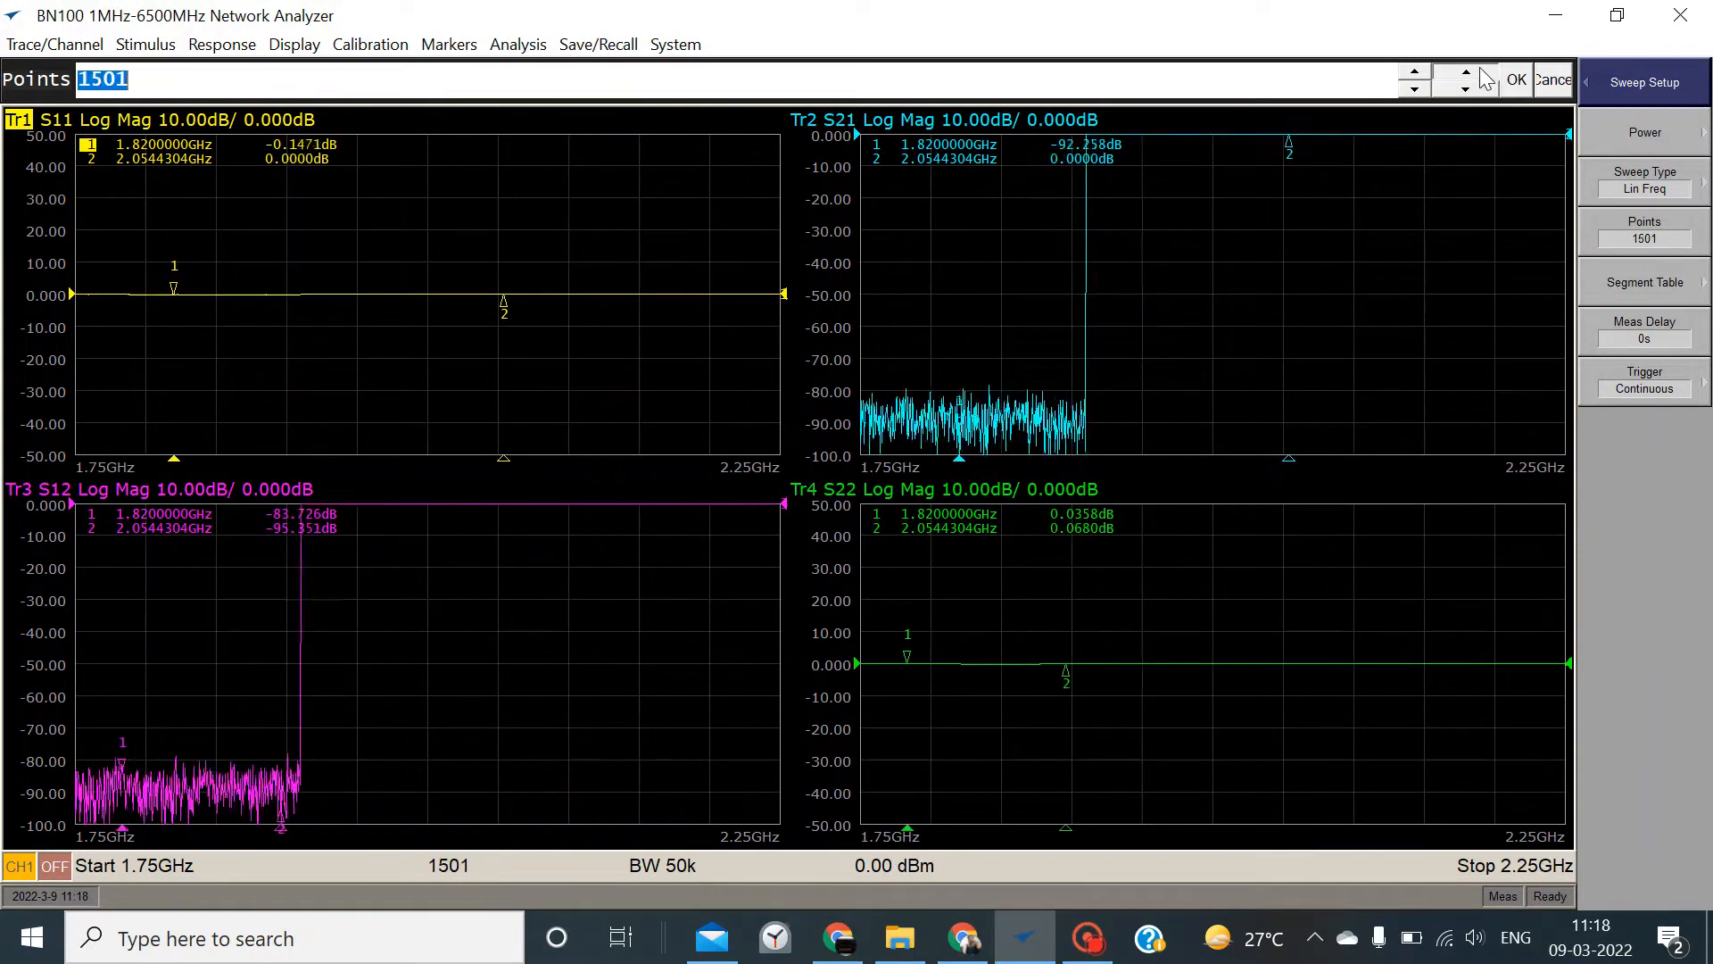
pyautogui.click(1481, 73)
pyautogui.click(1481, 73)
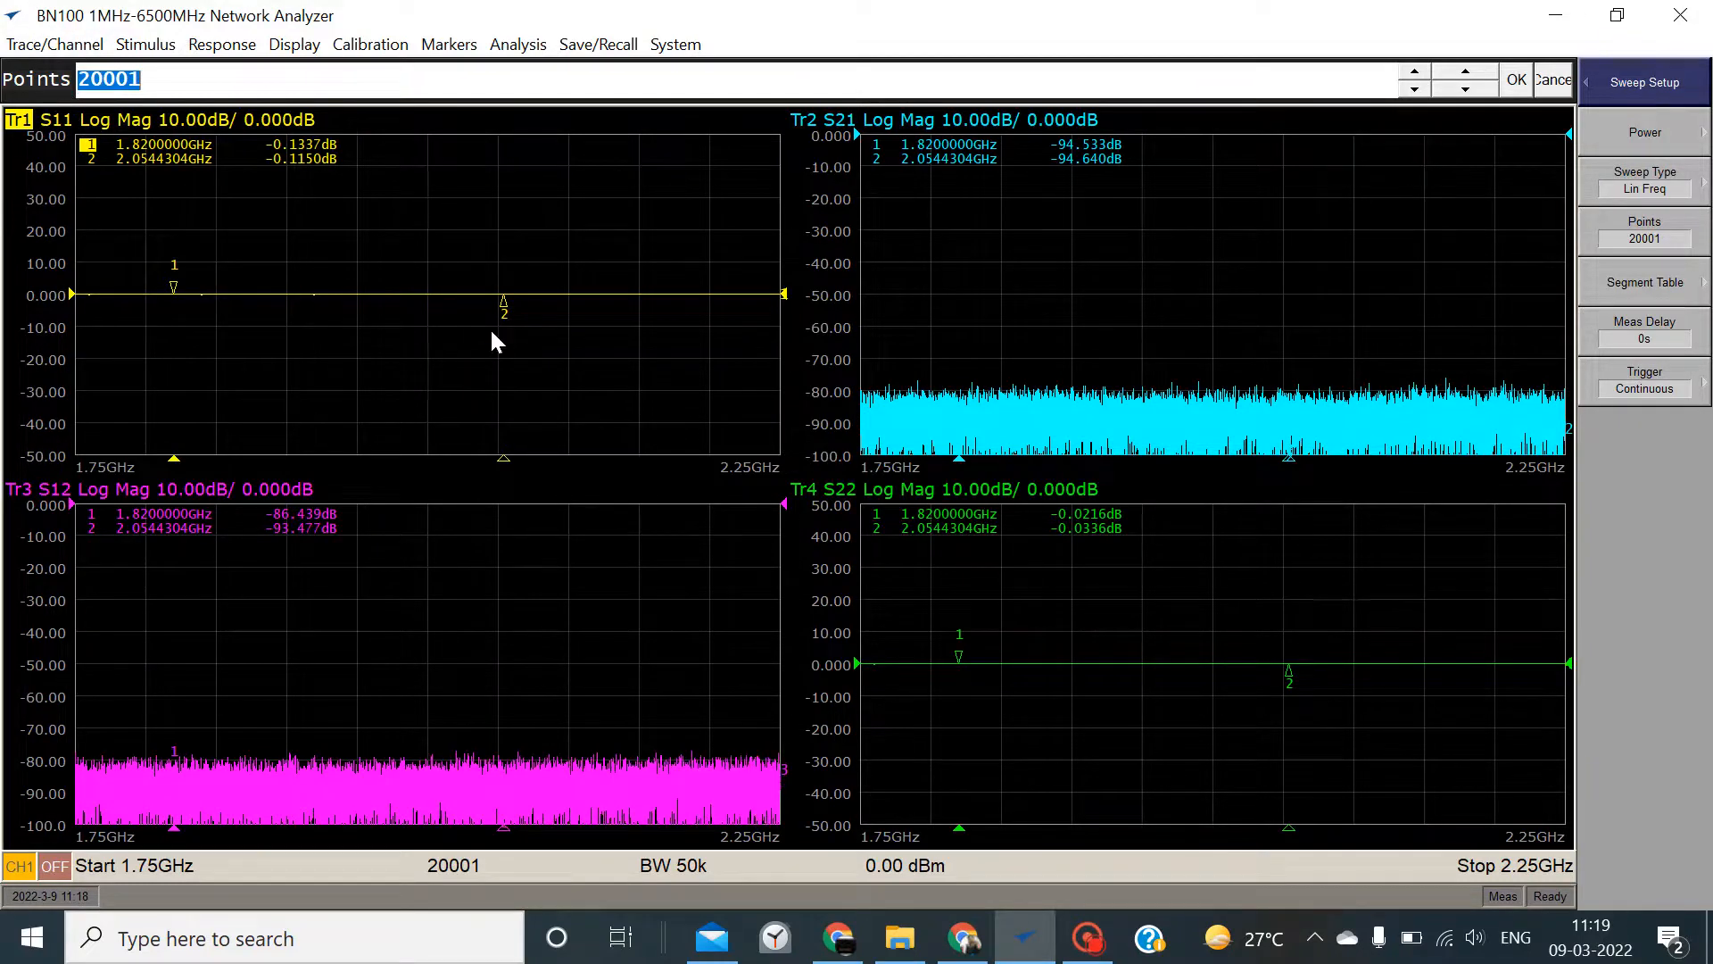
# Activate the S12 trace and step marker 1 to 1.816 GHz
pyautogui.click(616, 591)
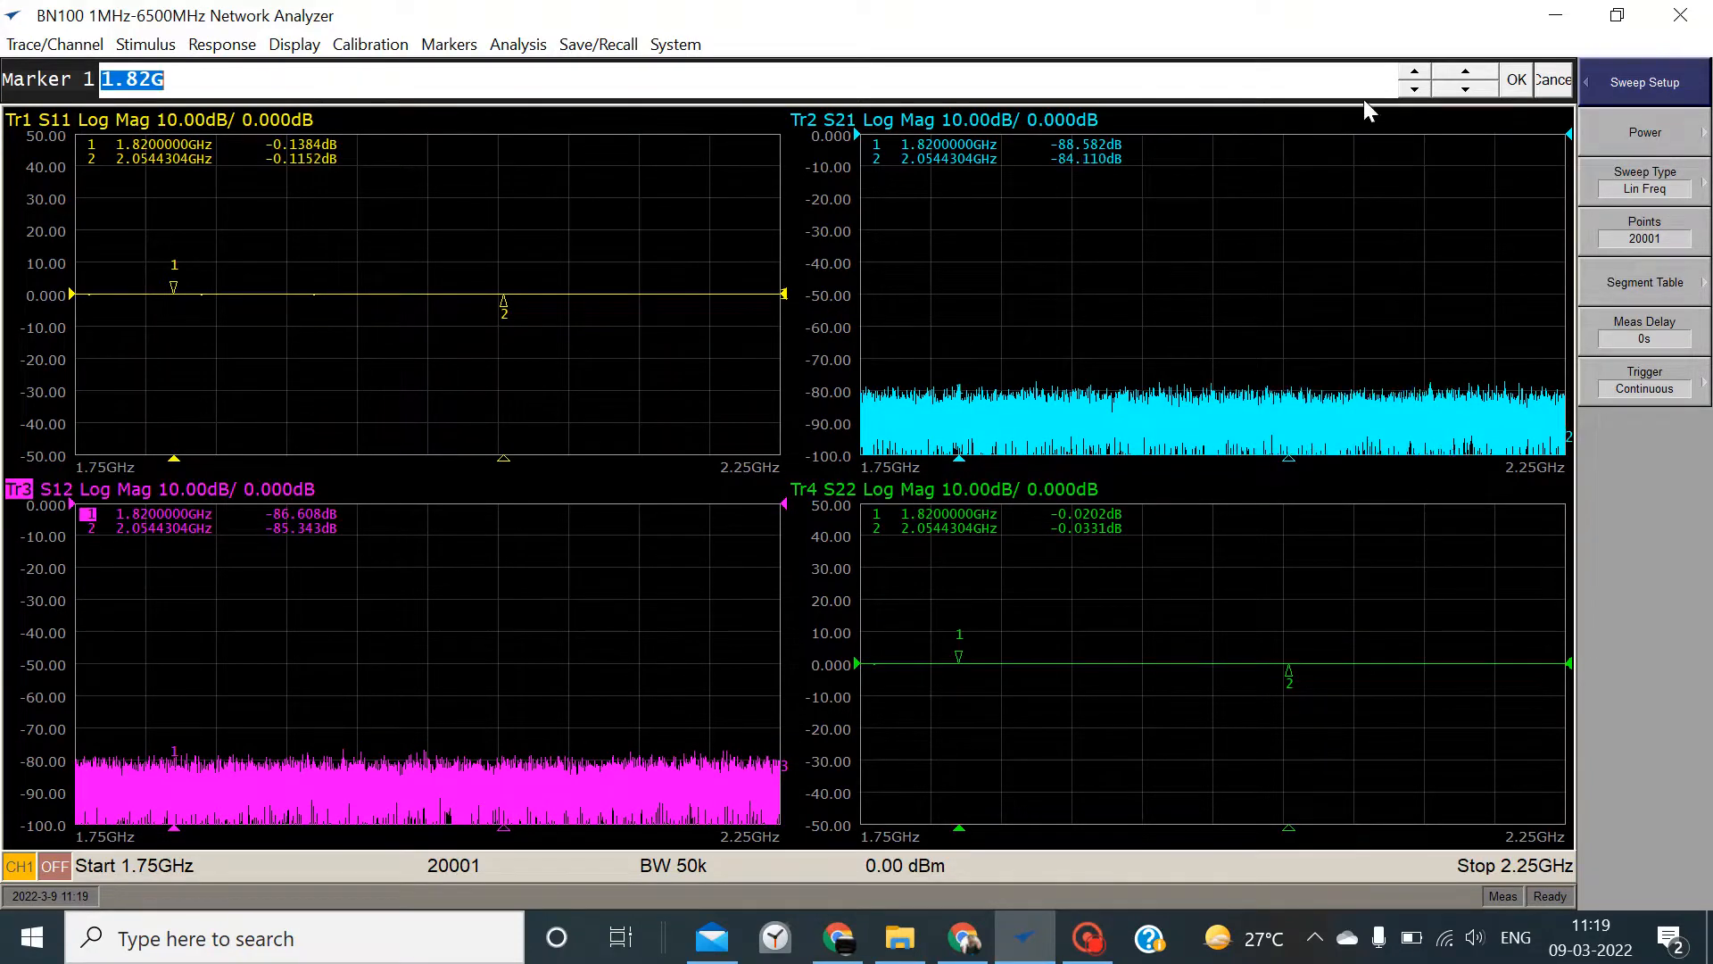
pyautogui.click(1464, 89)
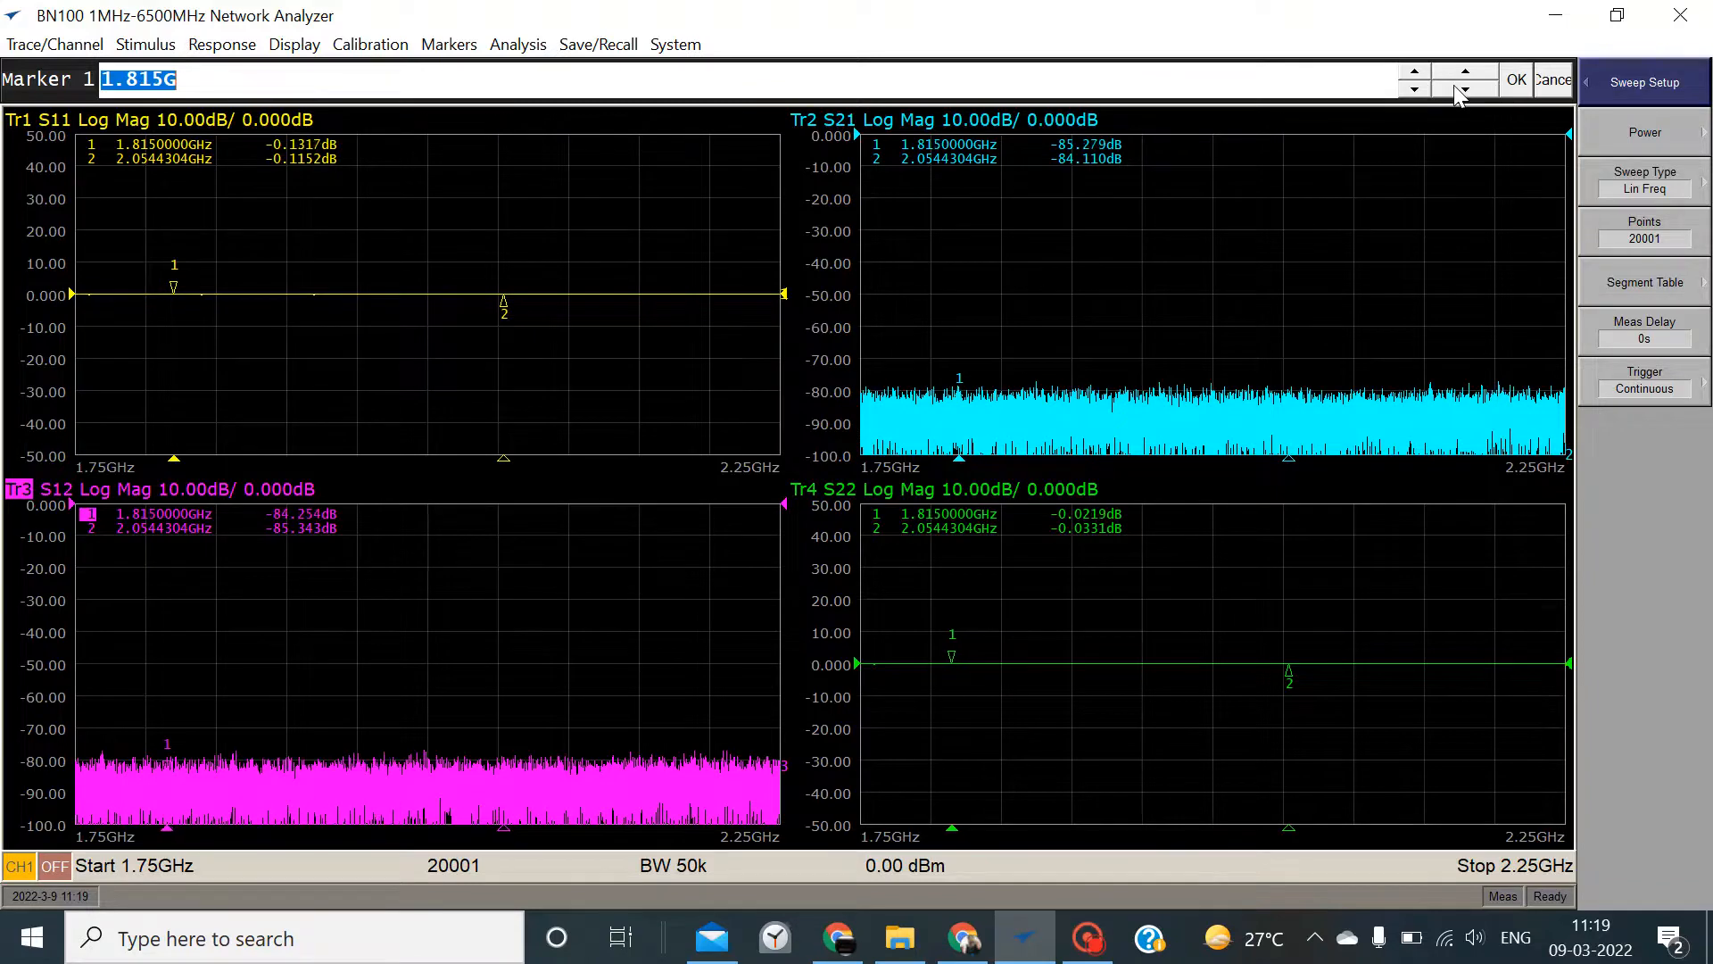
pyautogui.click(1457, 77)
# Step the number of sweep points down to 201 and confirm the value
pyautogui.click(454, 865)
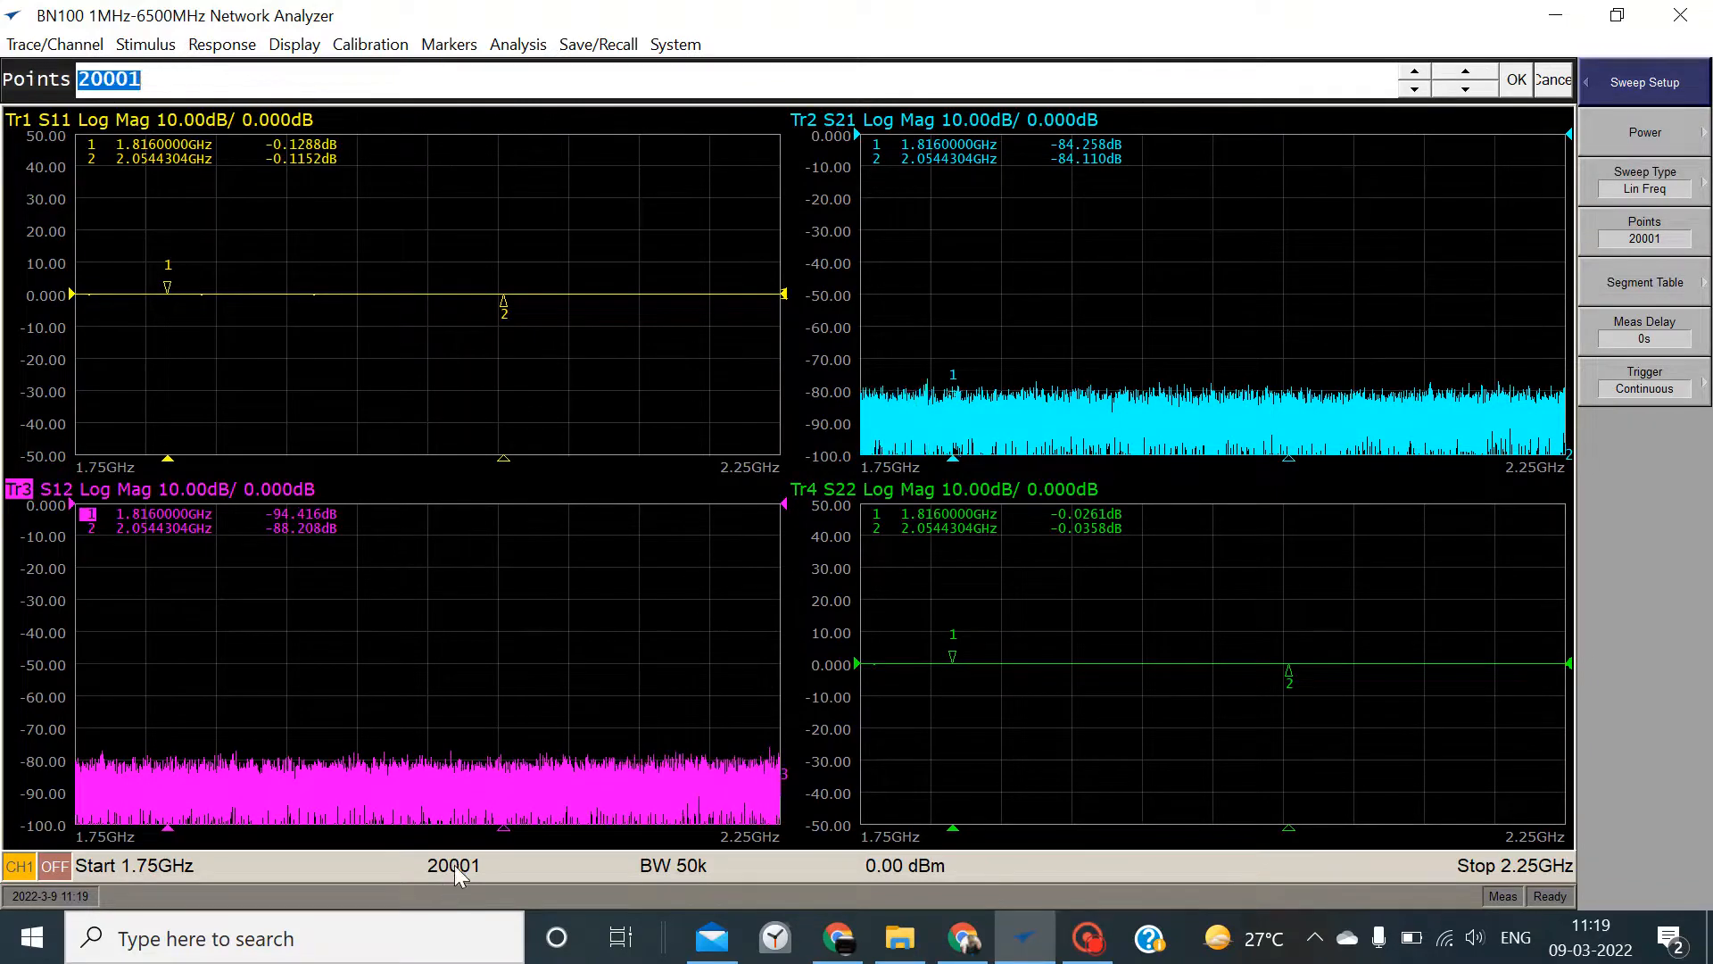
pyautogui.click(1460, 89)
pyautogui.click(1459, 89)
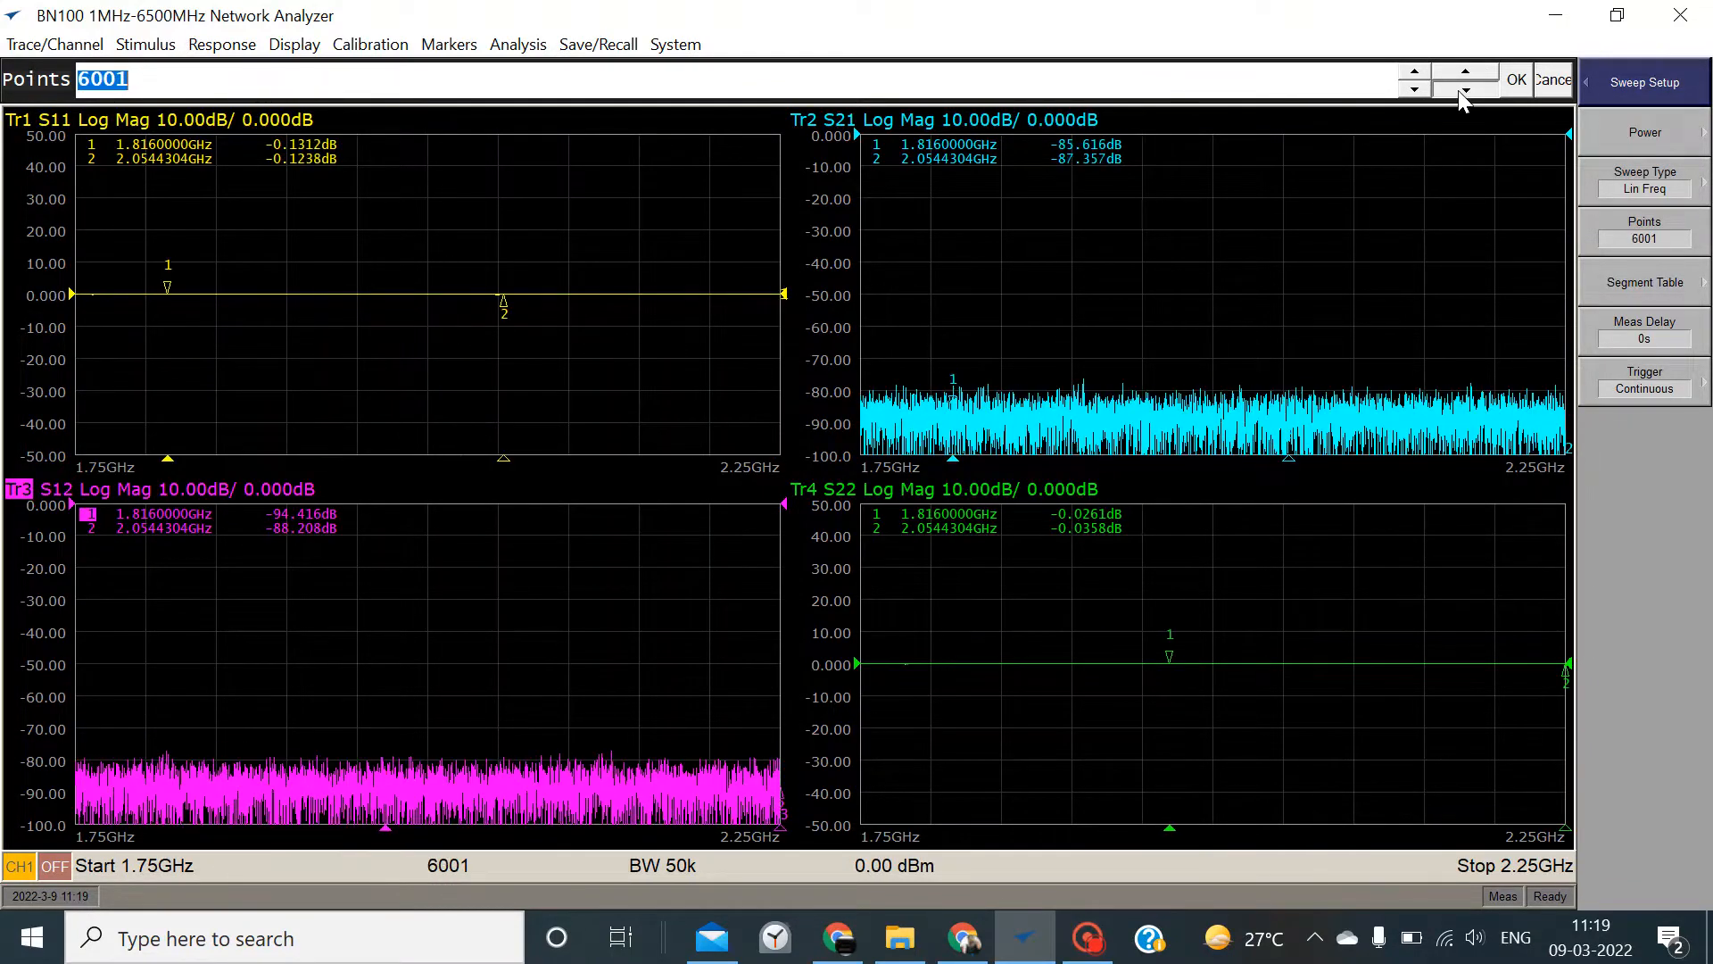
pyautogui.click(1460, 89)
pyautogui.click(1460, 90)
pyautogui.click(1458, 90)
pyautogui.click(1458, 89)
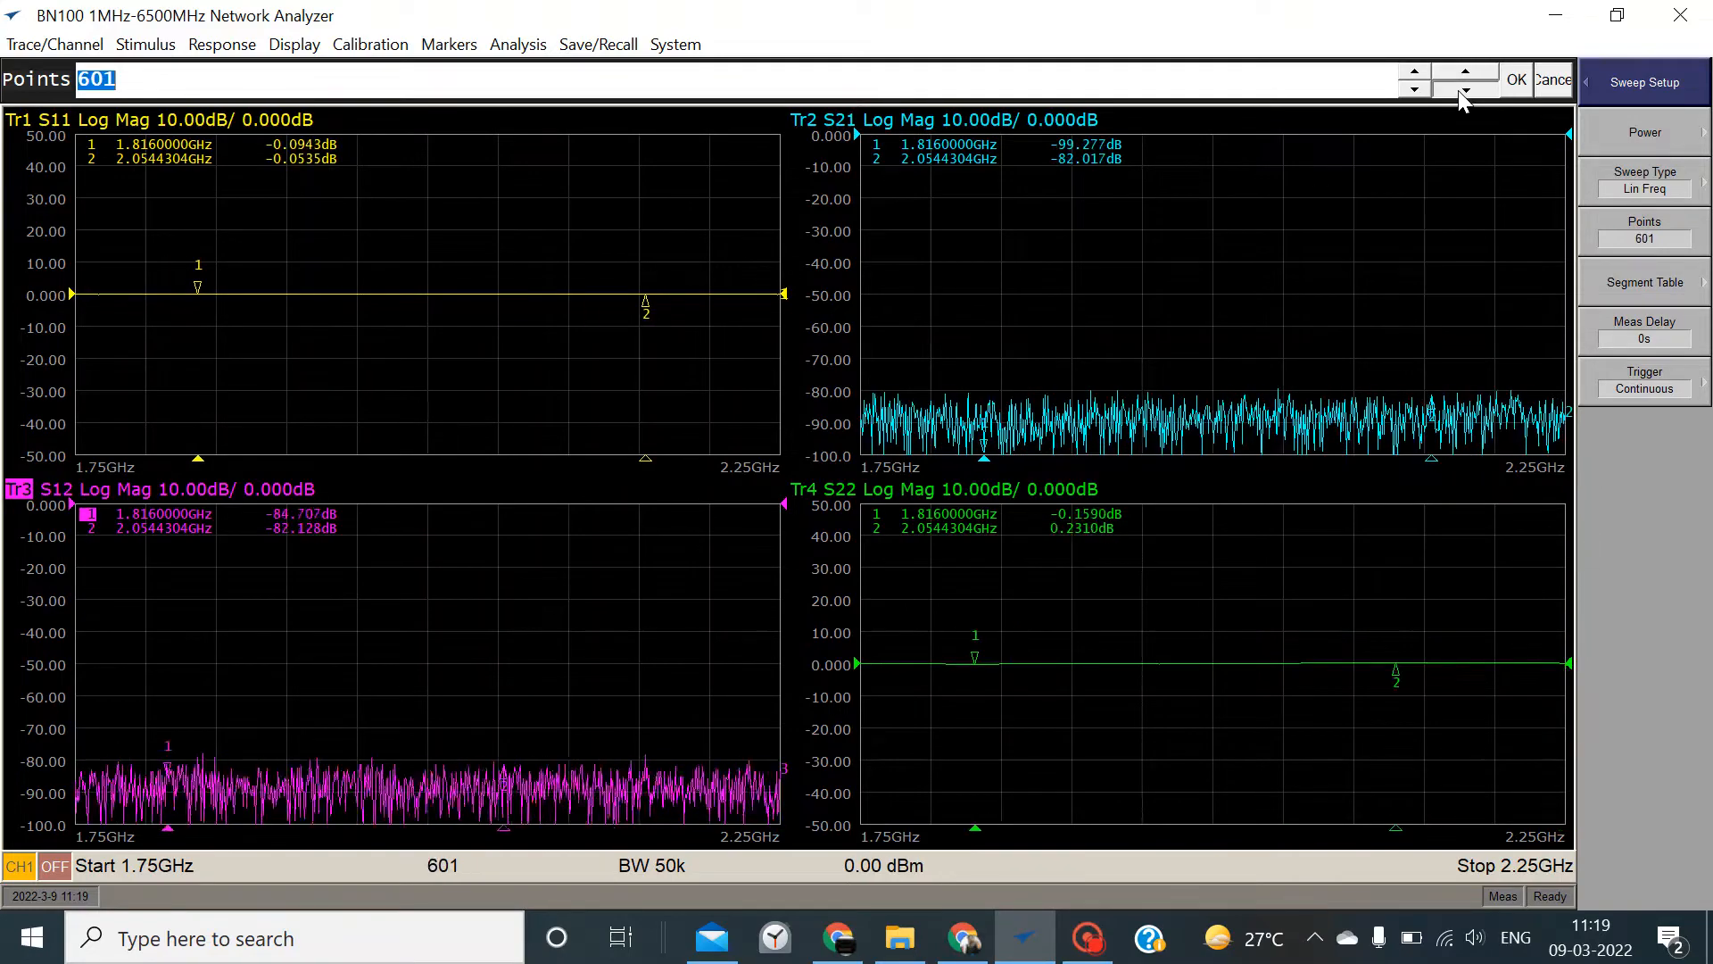
pyautogui.click(1458, 90)
pyautogui.click(1457, 90)
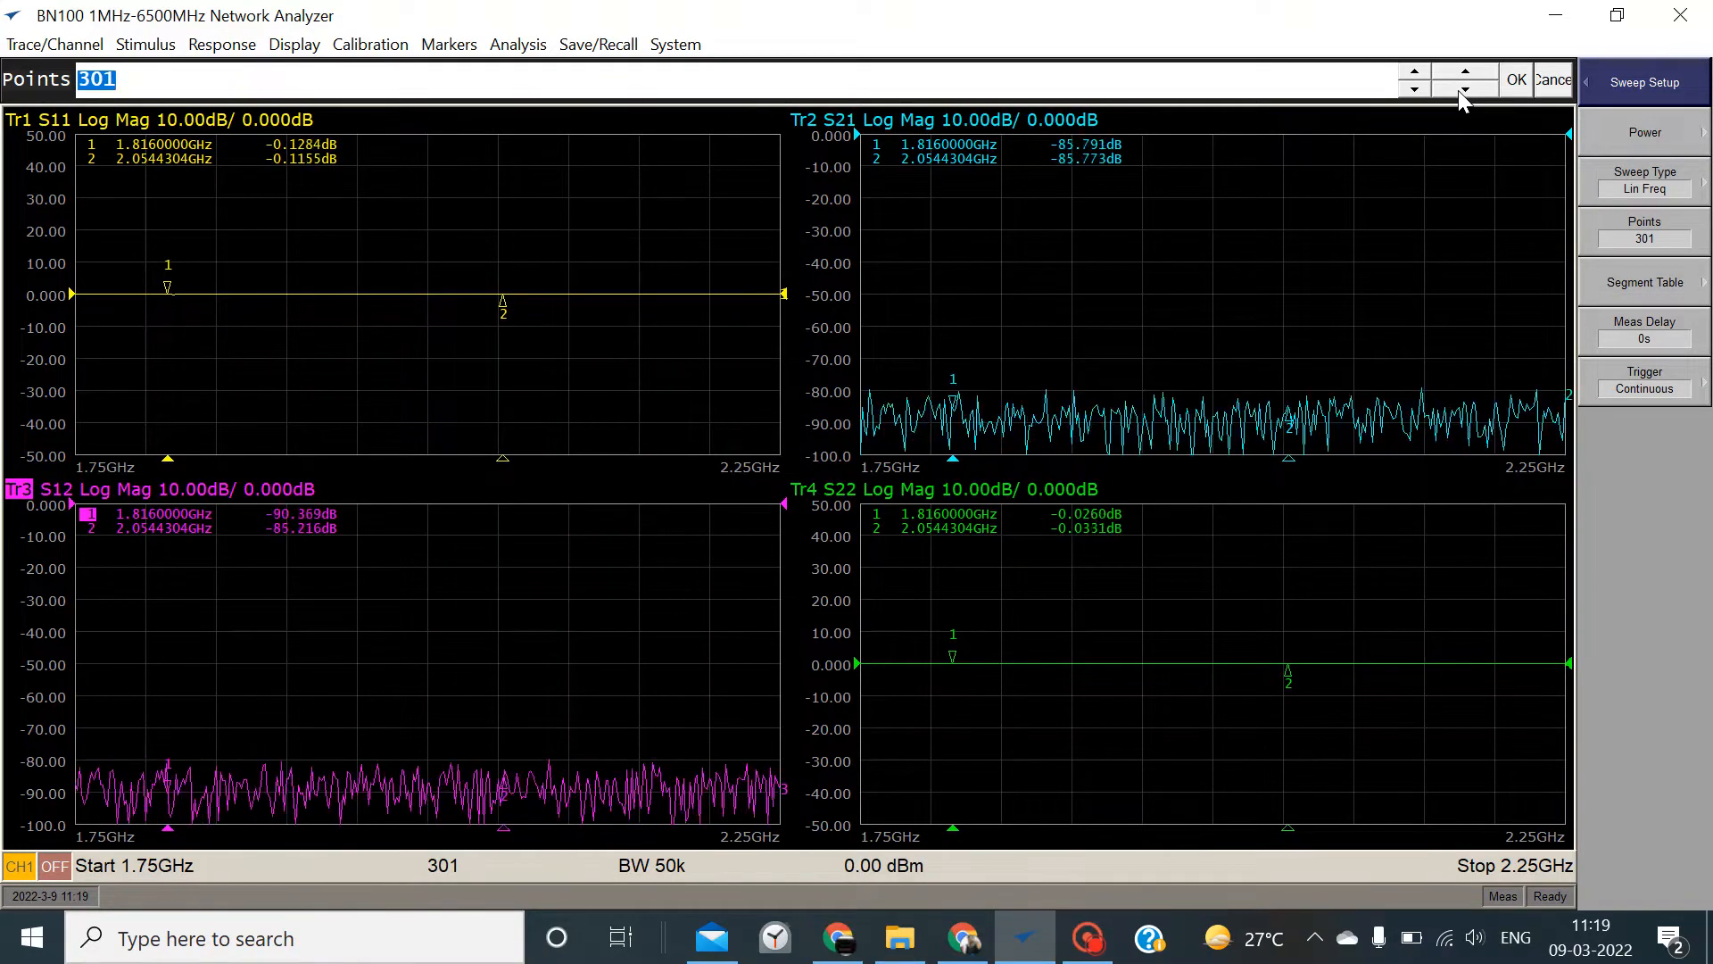
pyautogui.click(1457, 89)
pyautogui.click(1458, 89)
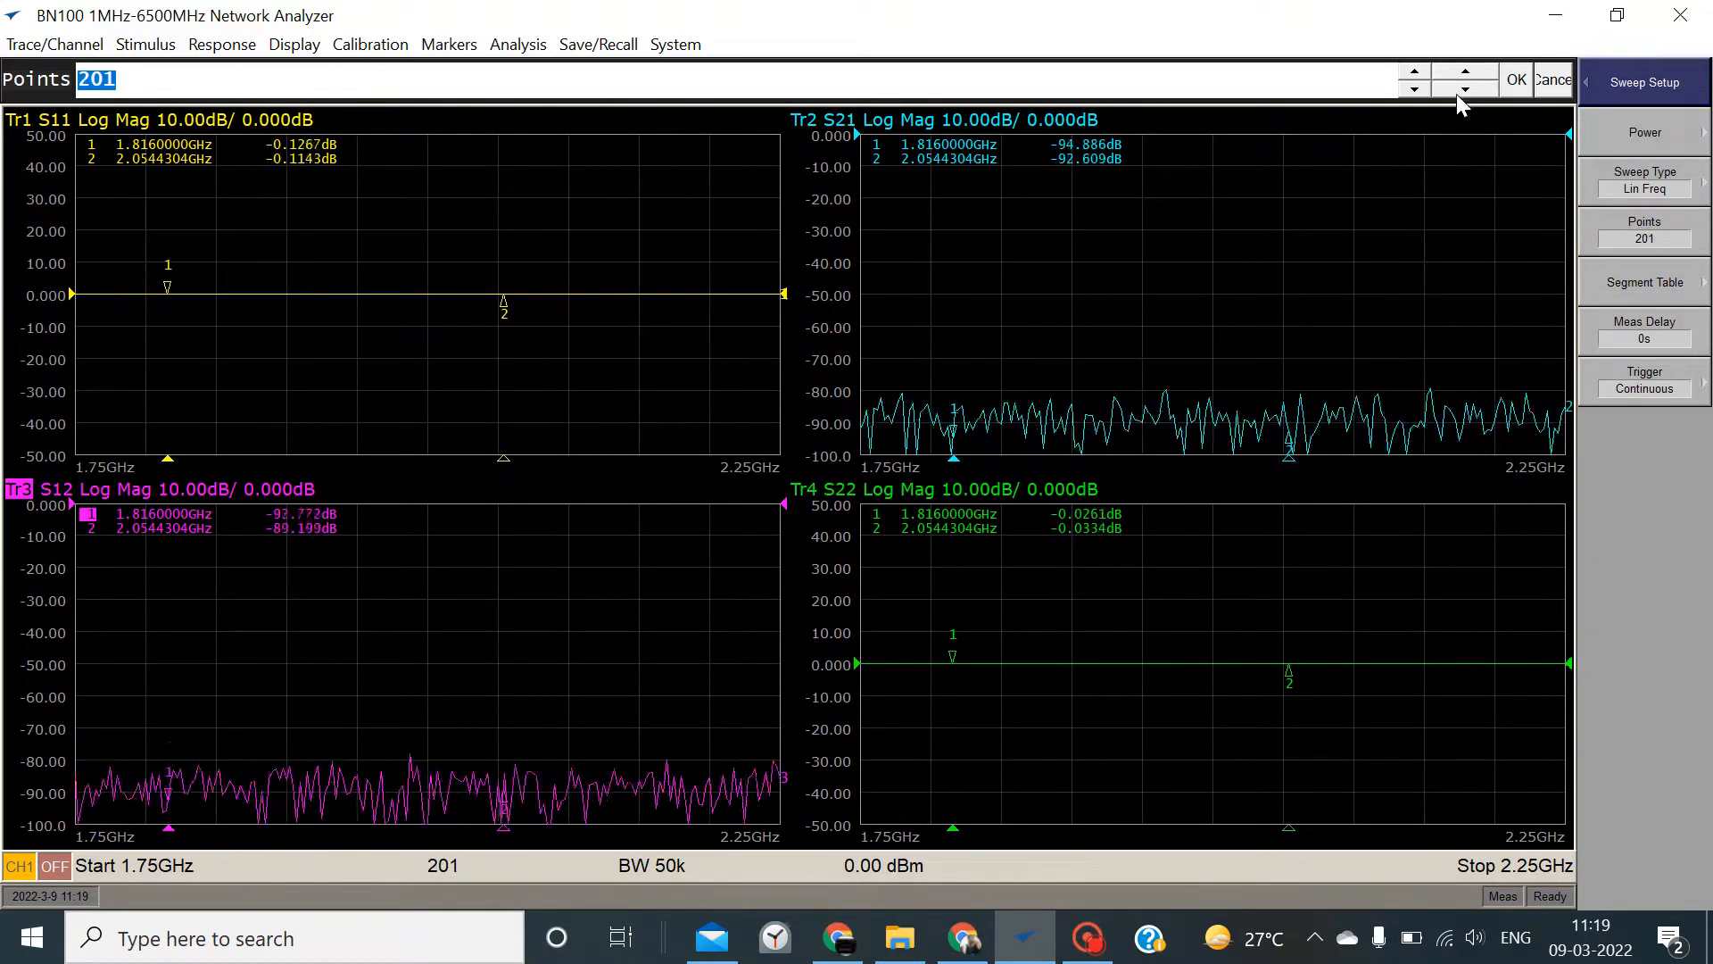
pyautogui.click(1508, 80)
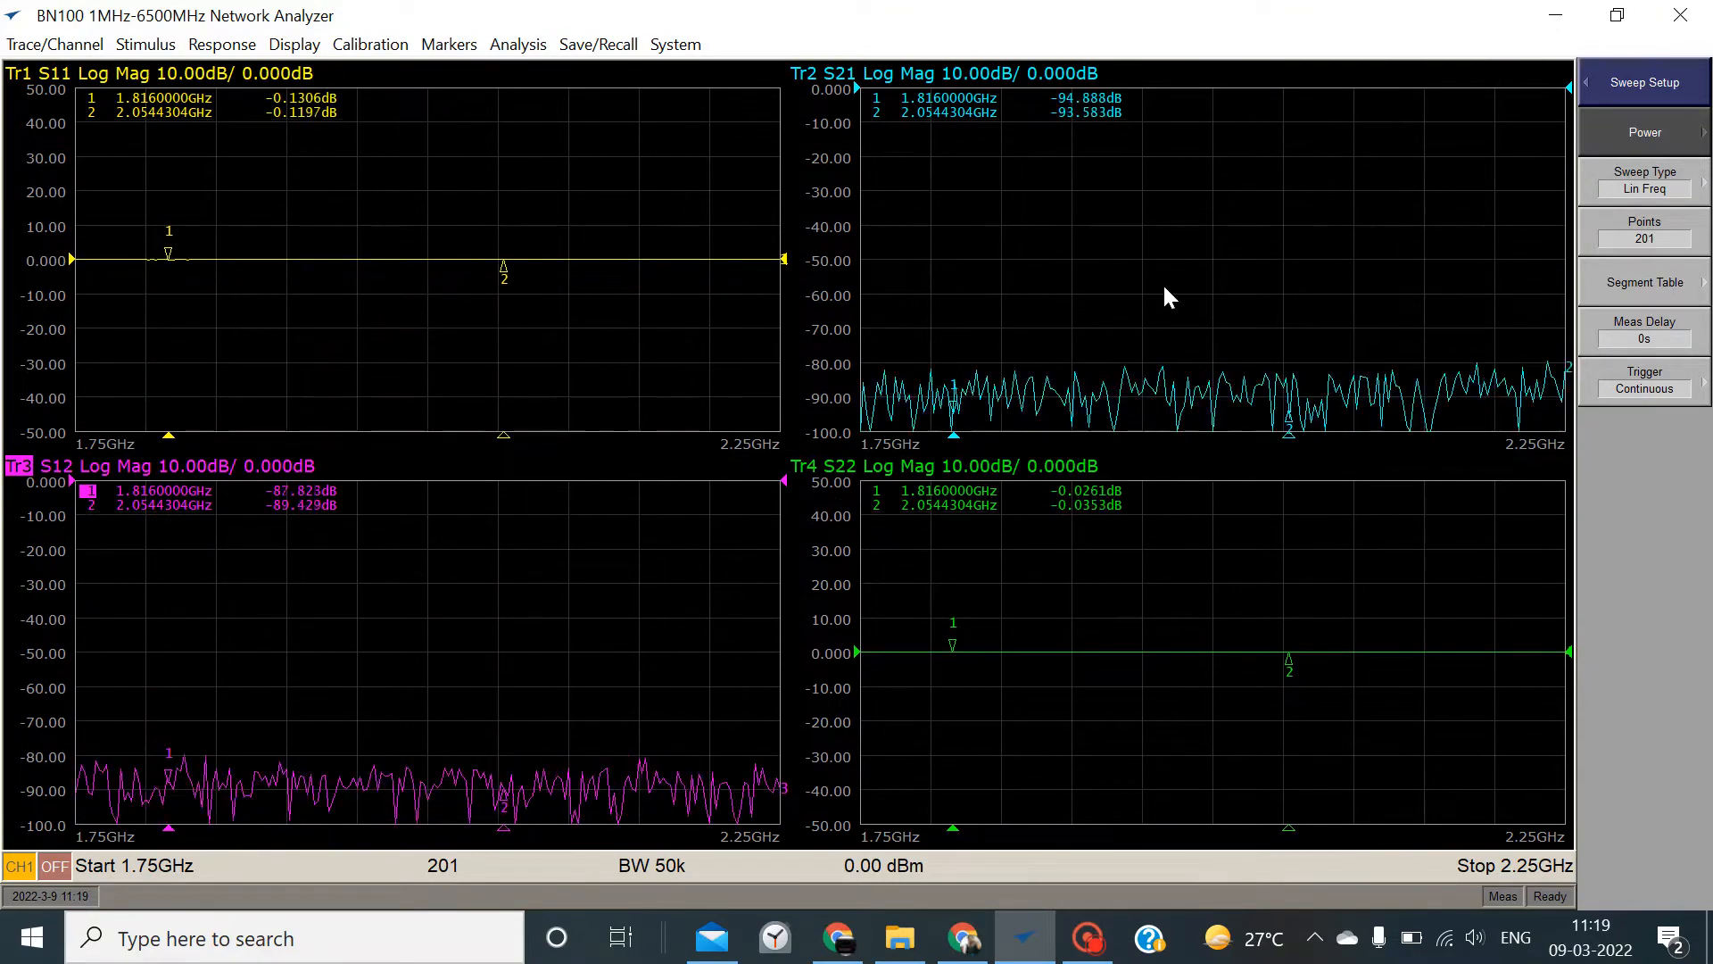
# Raise the stimulus output power in steps to 5 dBm
pyautogui.click(146, 44)
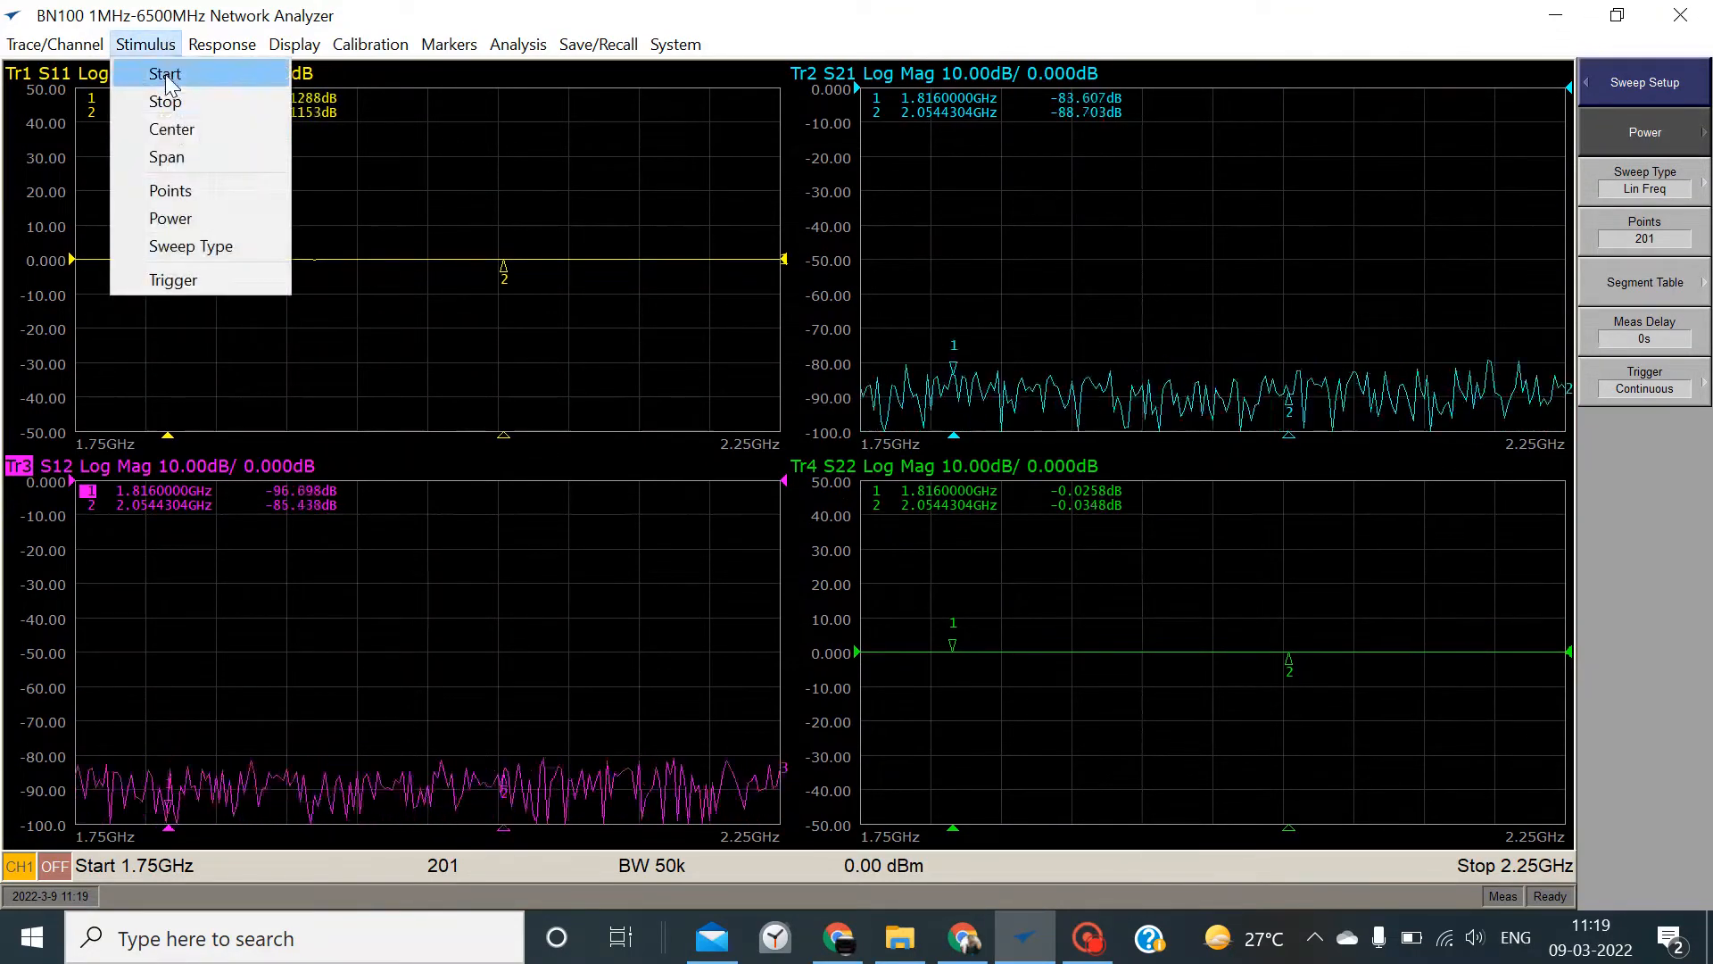
pyautogui.click(225, 218)
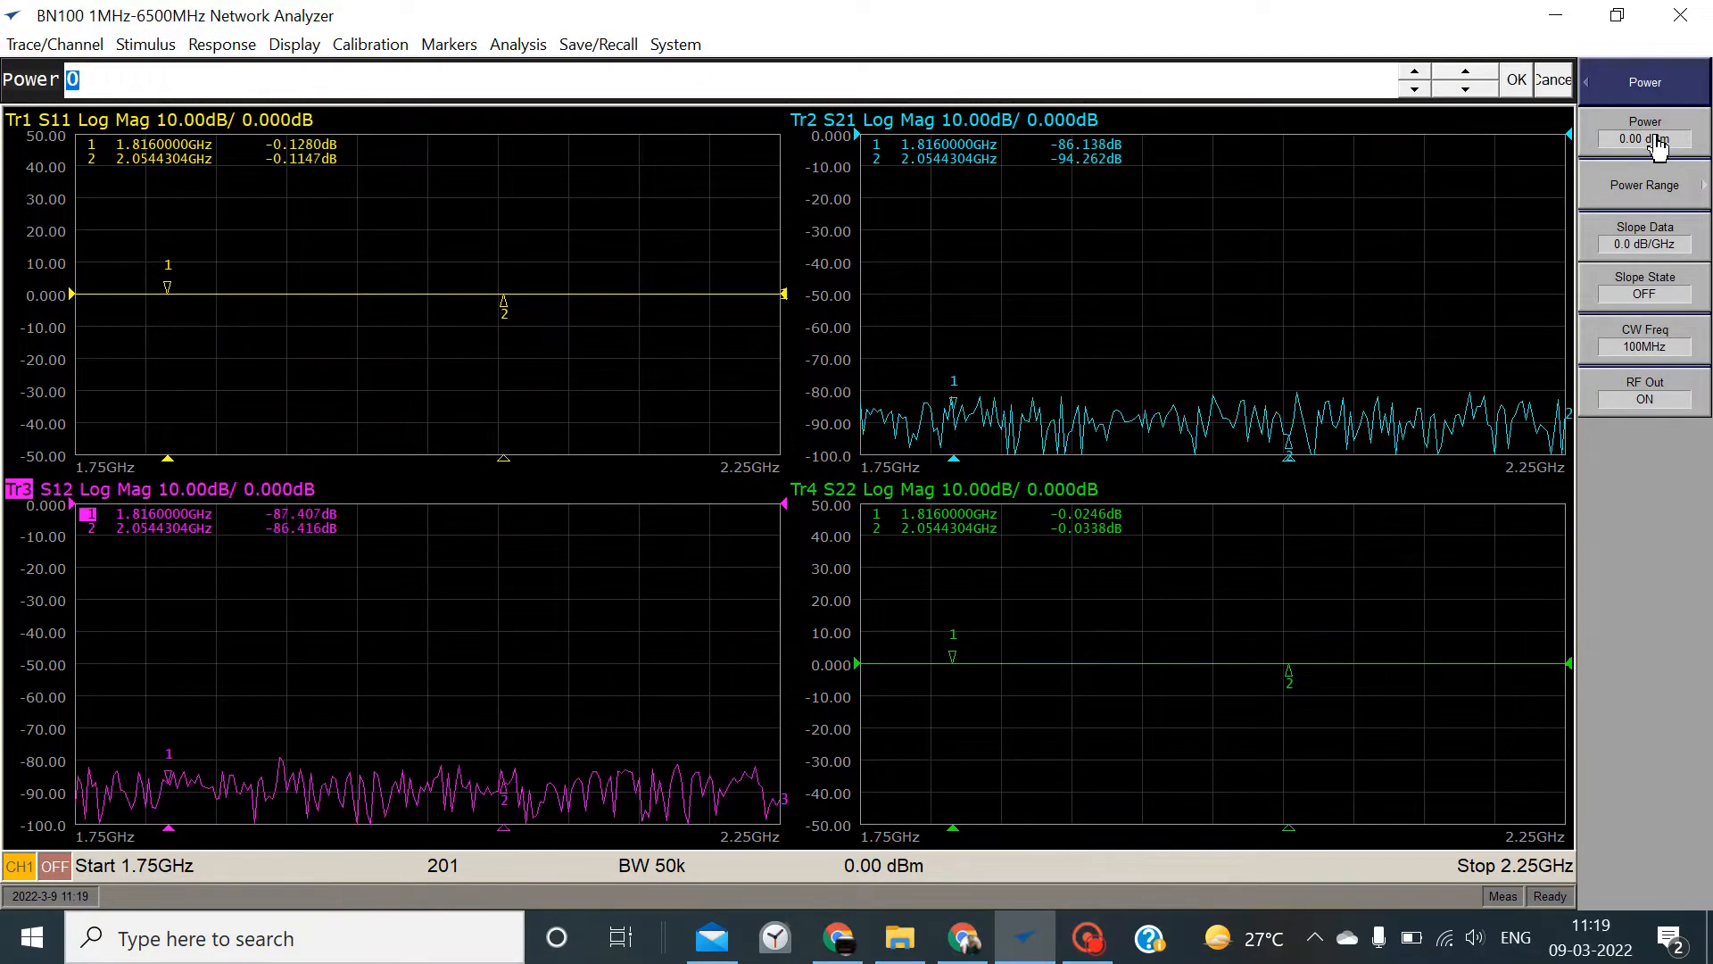
pyautogui.click(1465, 72)
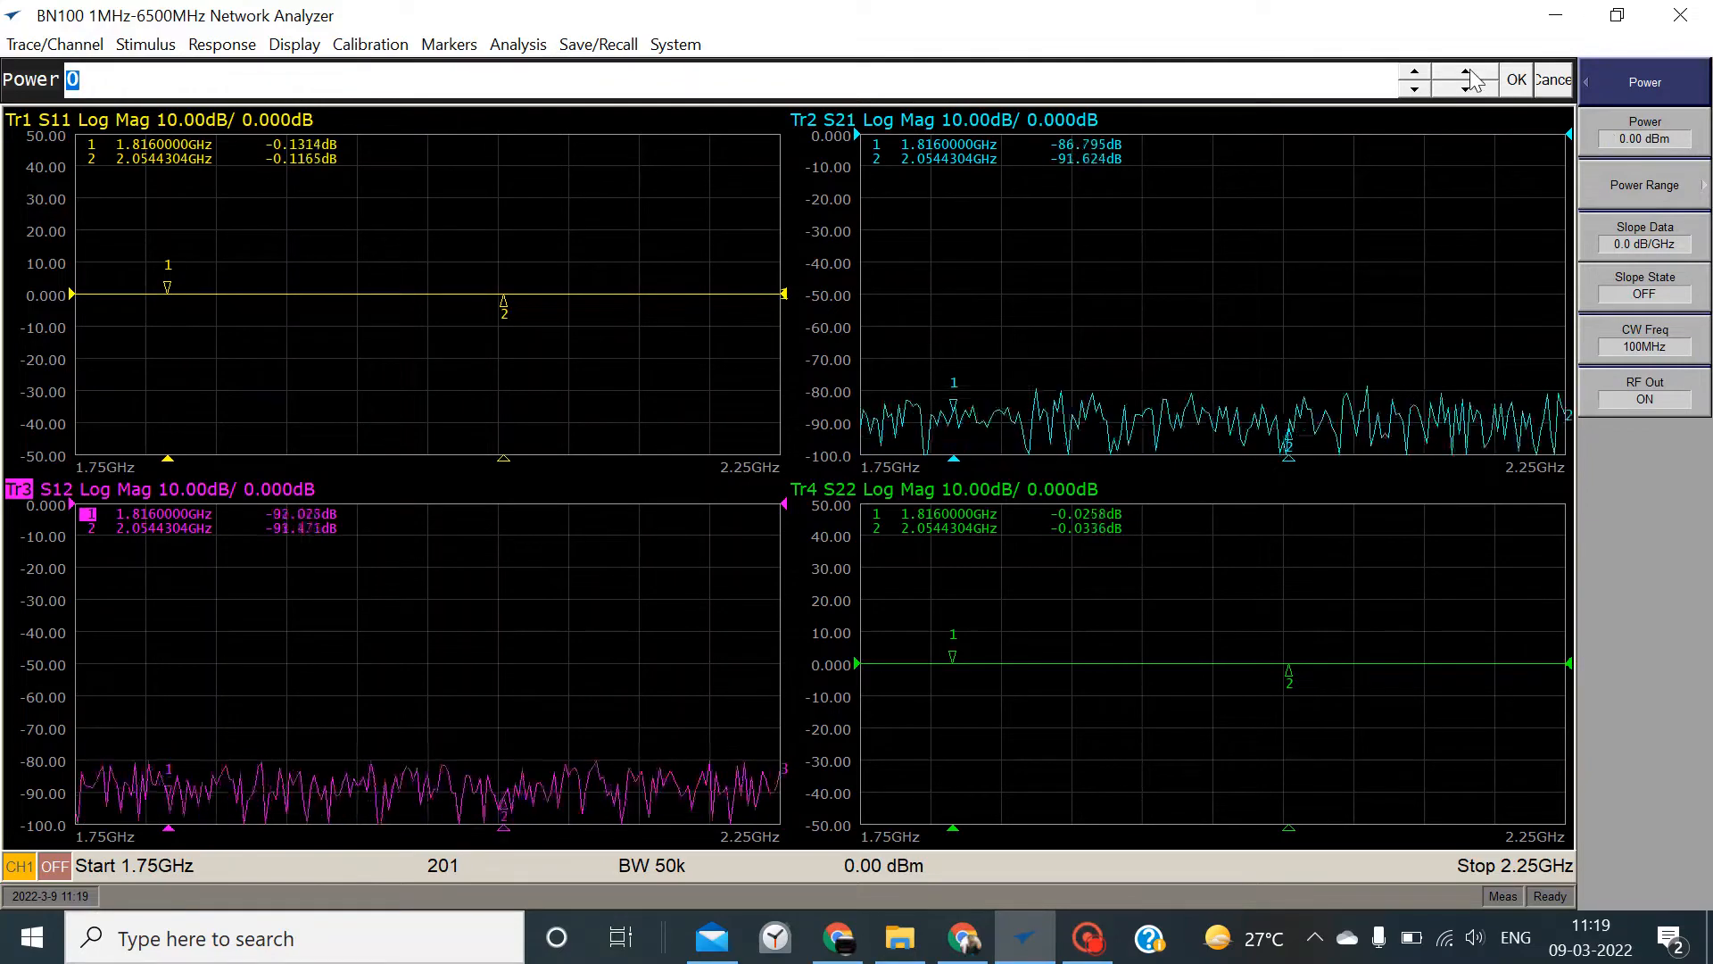
pyautogui.click(1465, 71)
pyautogui.click(1465, 71)
pyautogui.click(1465, 71)
pyautogui.click(1465, 72)
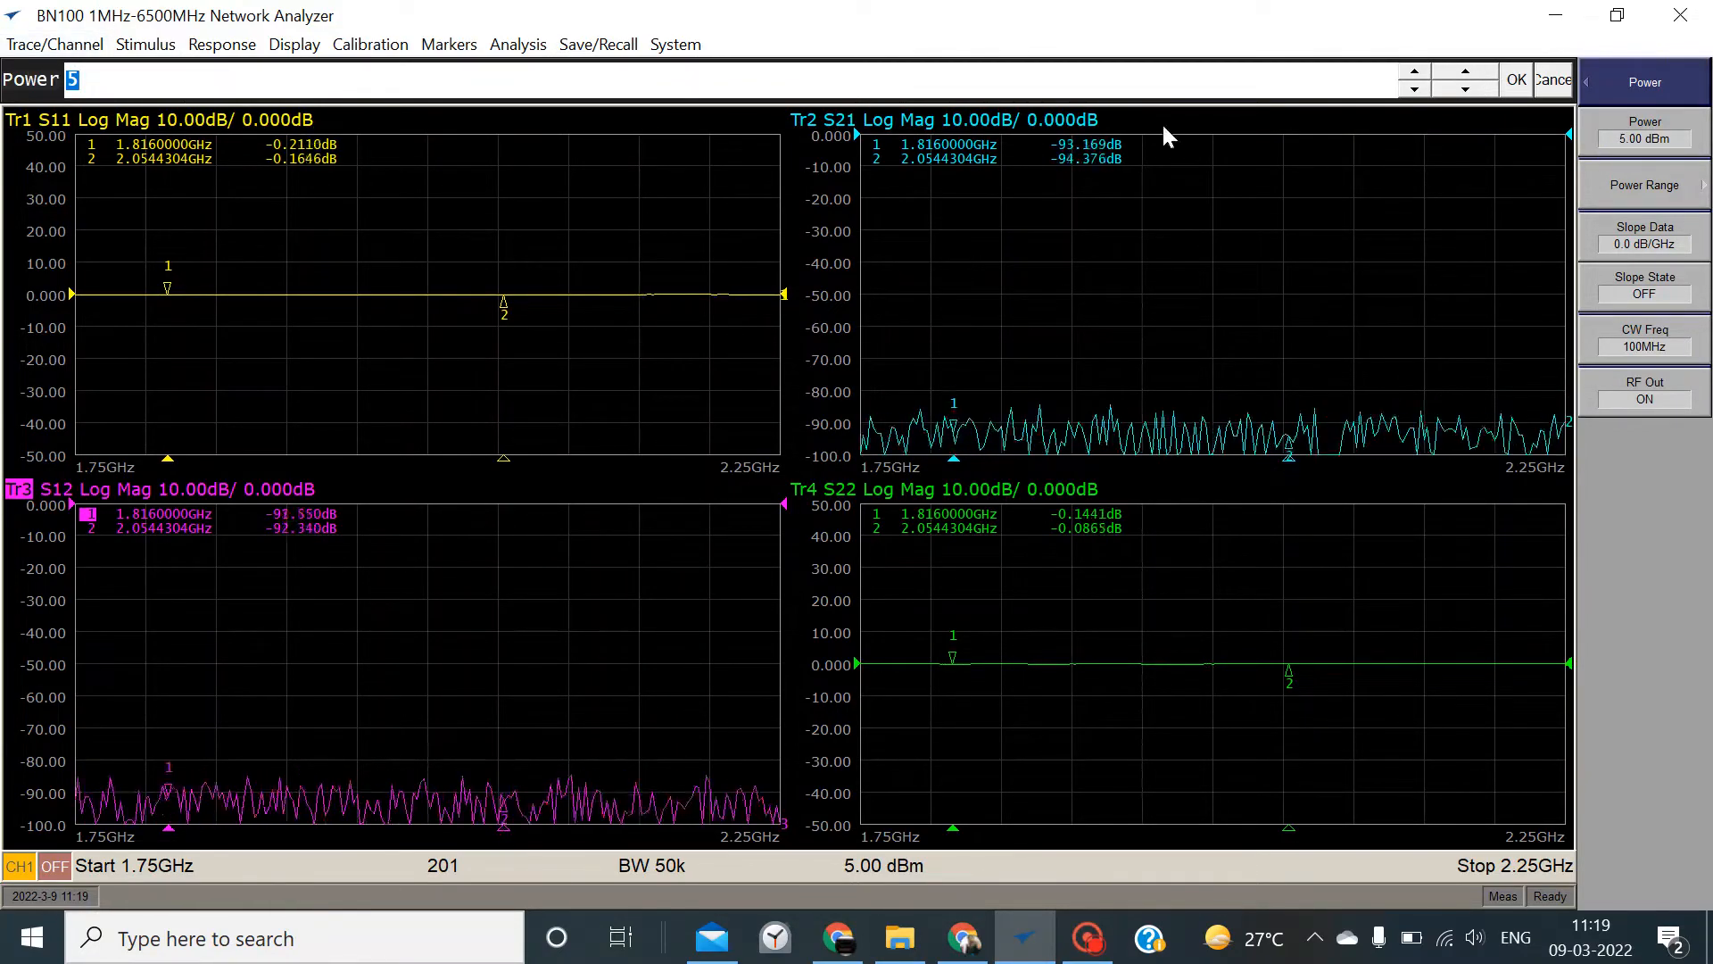
# Lower the output power to -50 dBm, bring it back up to 0 dBm and confirm
pyautogui.moveTo(1463, 88); pyautogui.dragTo(1461, 88)
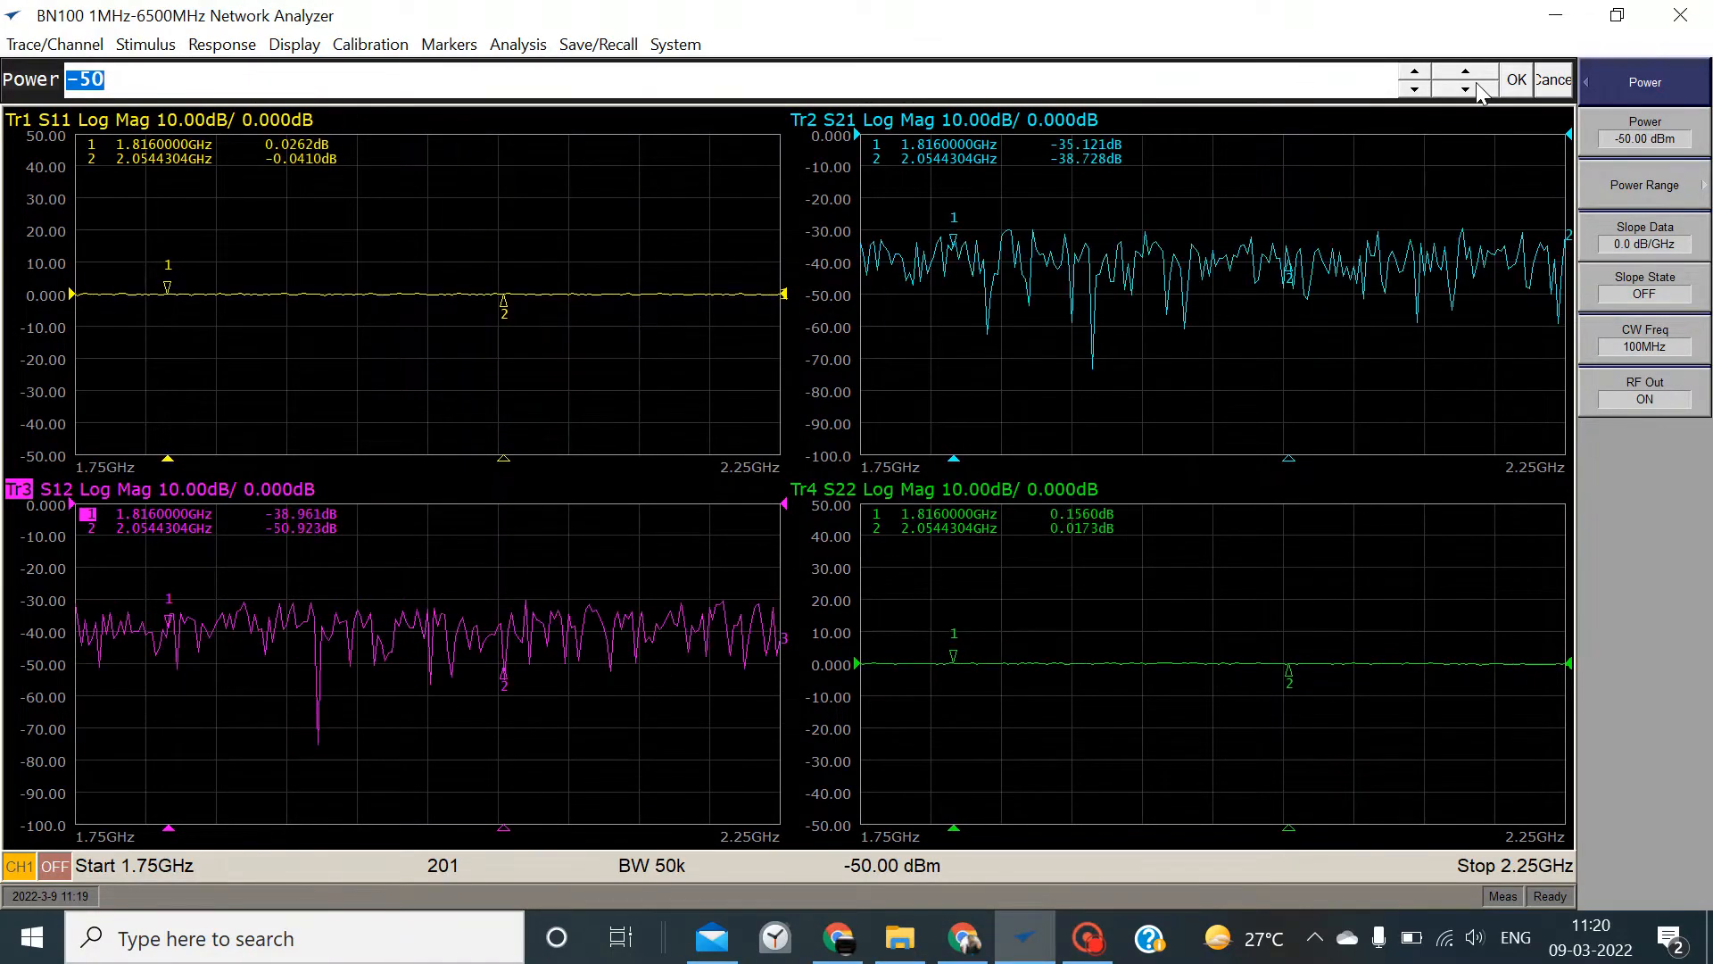
pyautogui.scroll(9, 1490, 79)
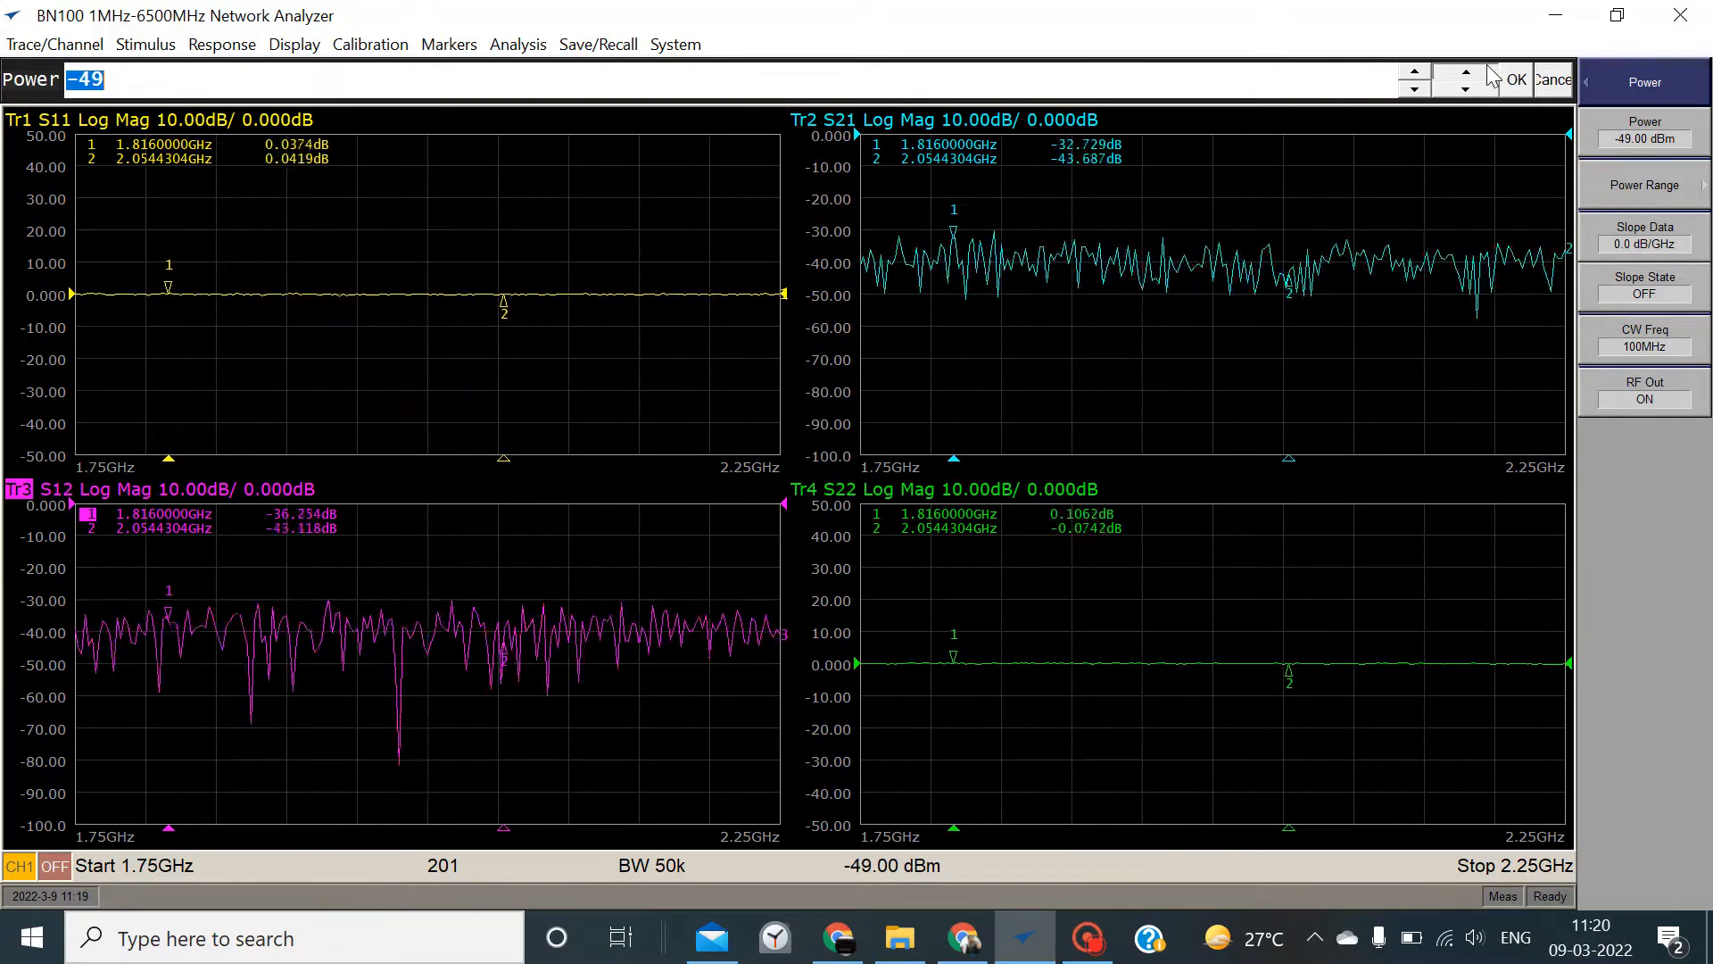
pyautogui.scroll(20, 1490, 78)
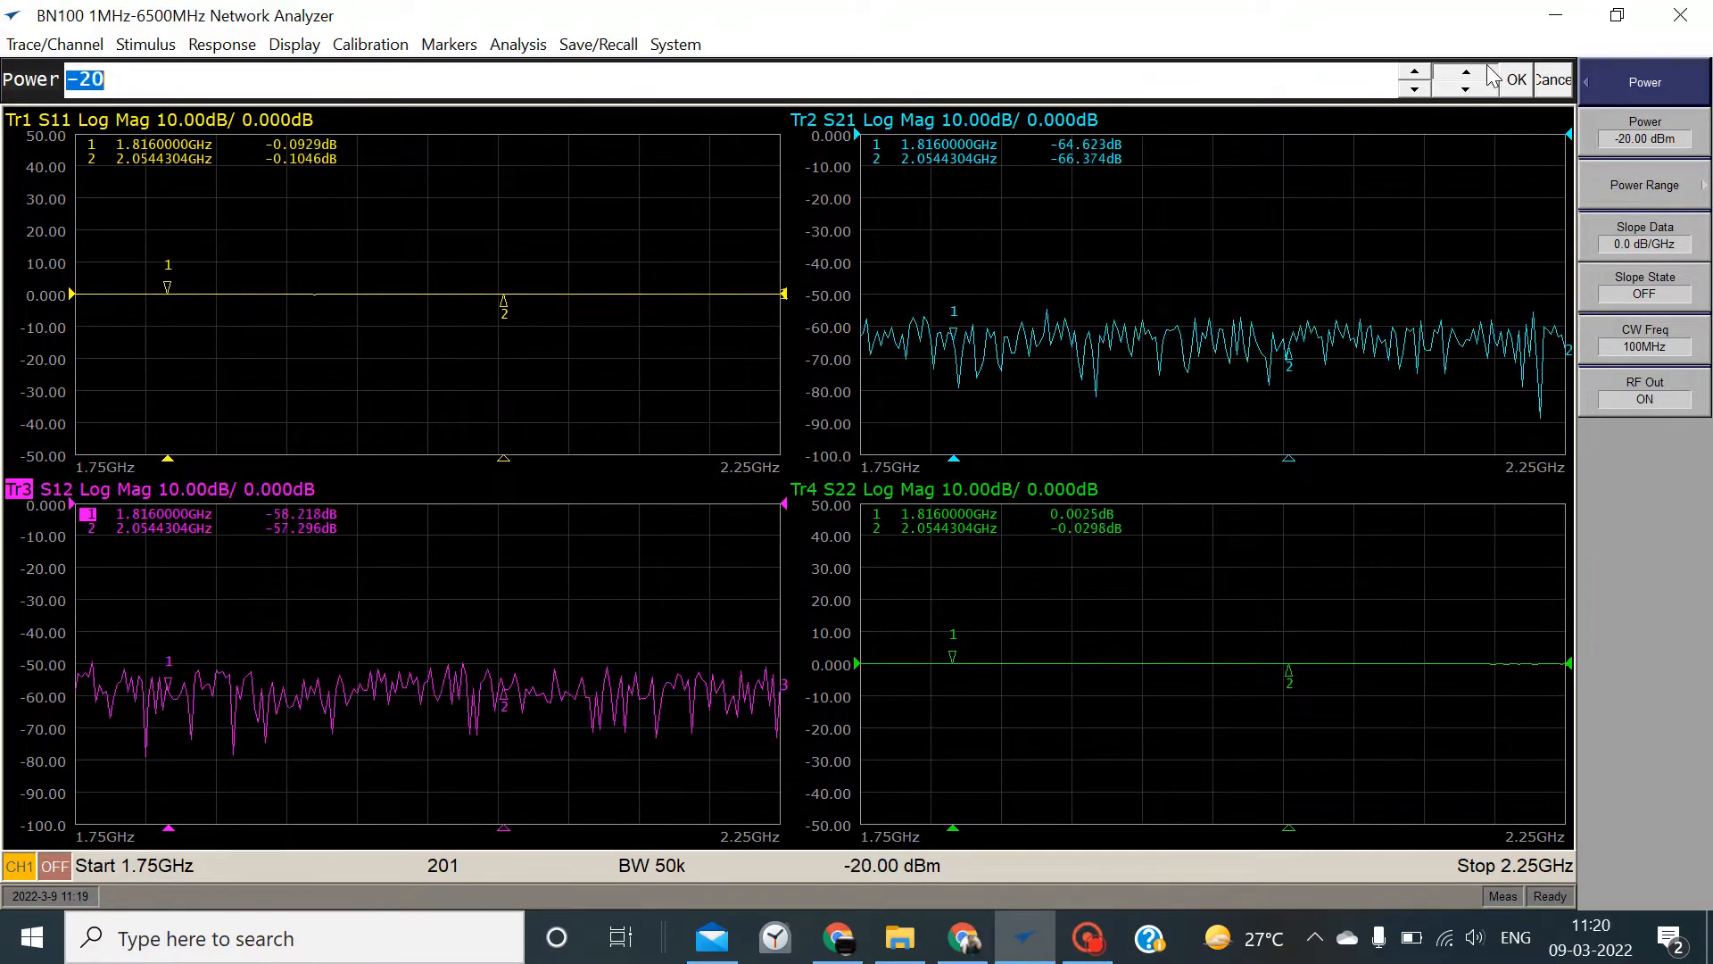
pyautogui.scroll(-3, 1481, 92)
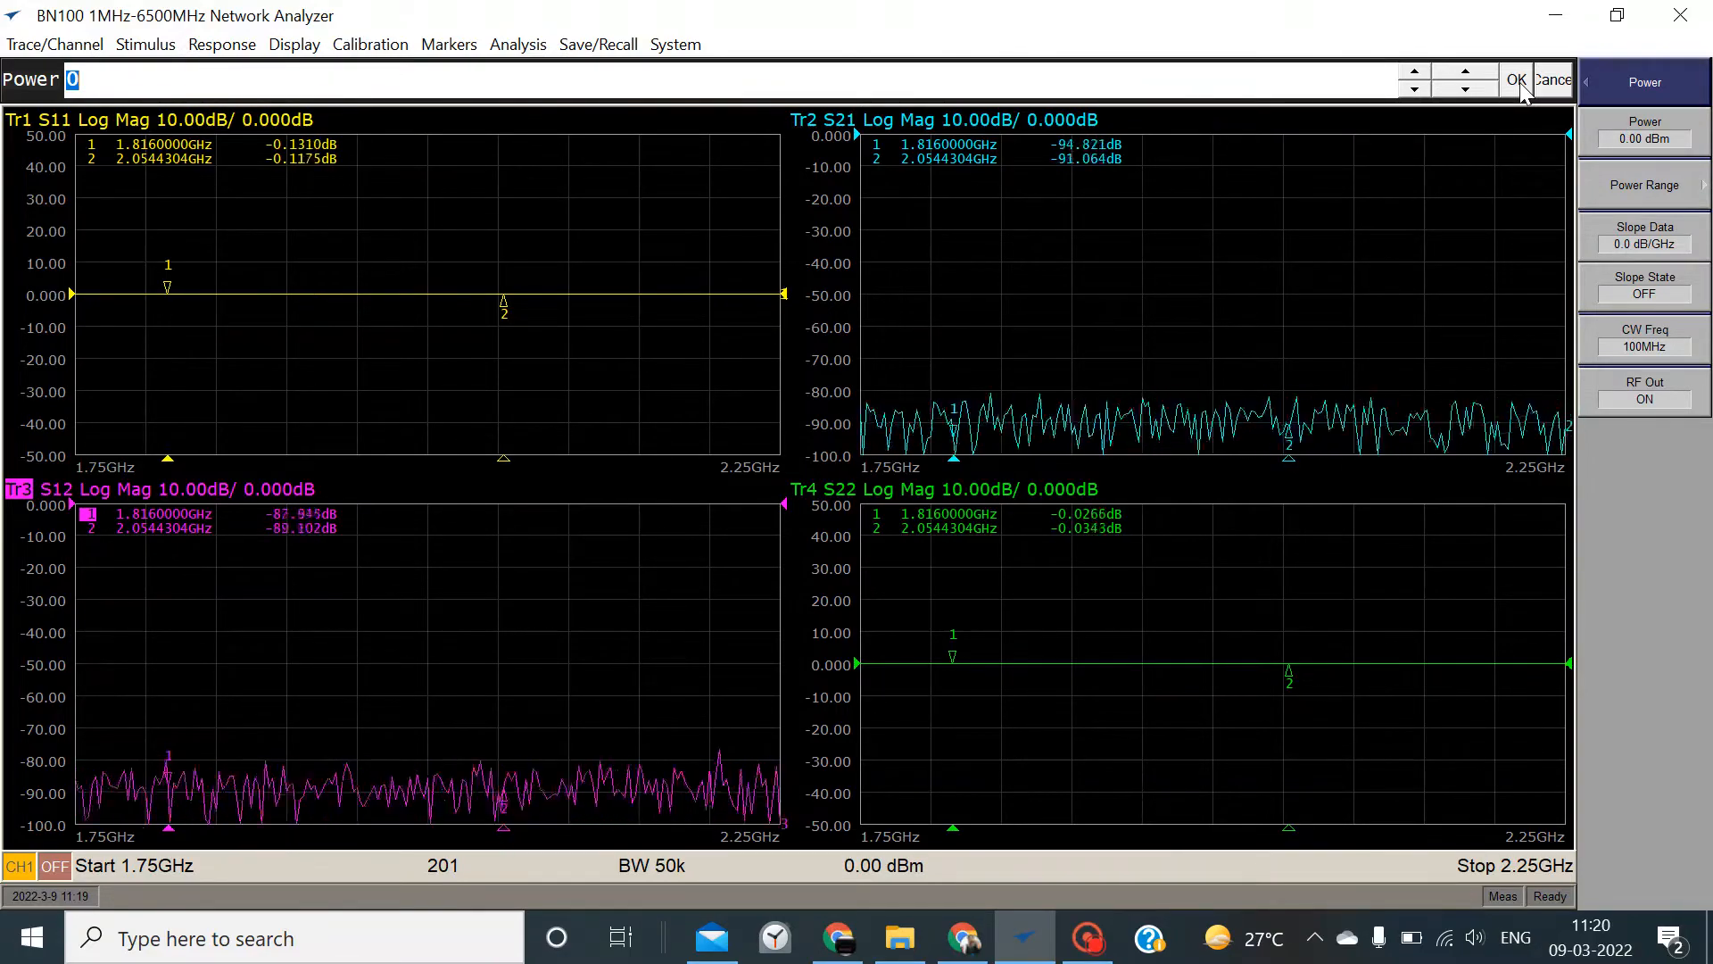
pyautogui.click(1519, 82)
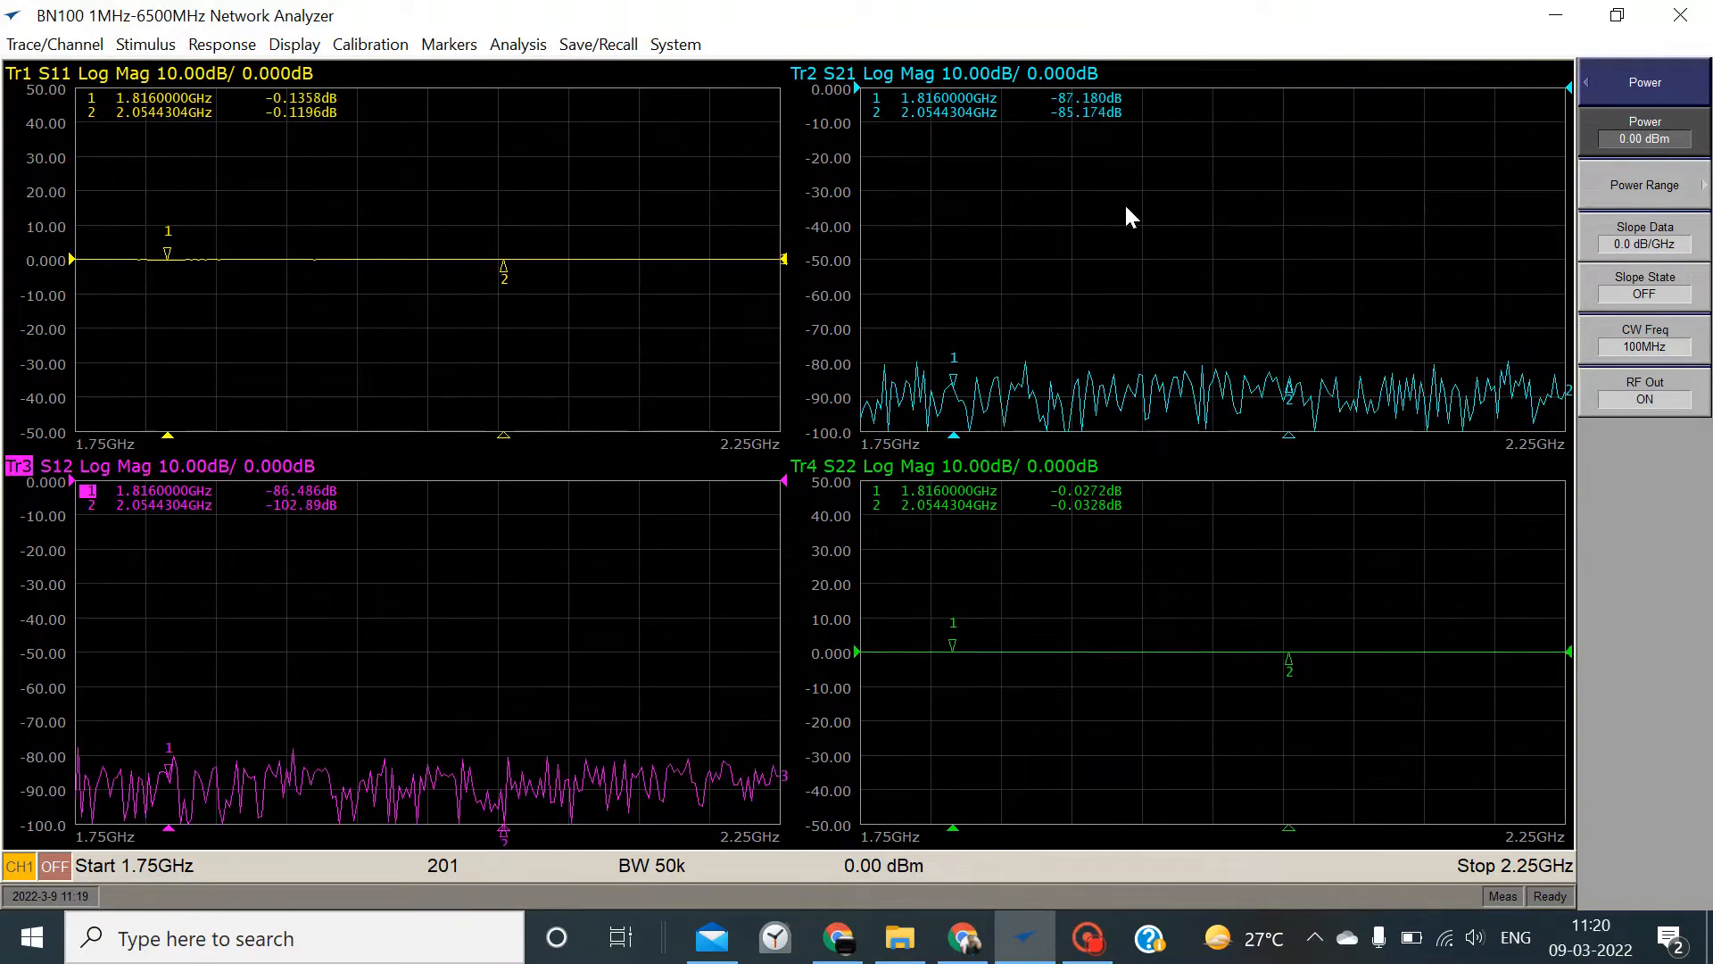
# Set the stimulus sweep type to Log Freq
pyautogui.click(145, 45)
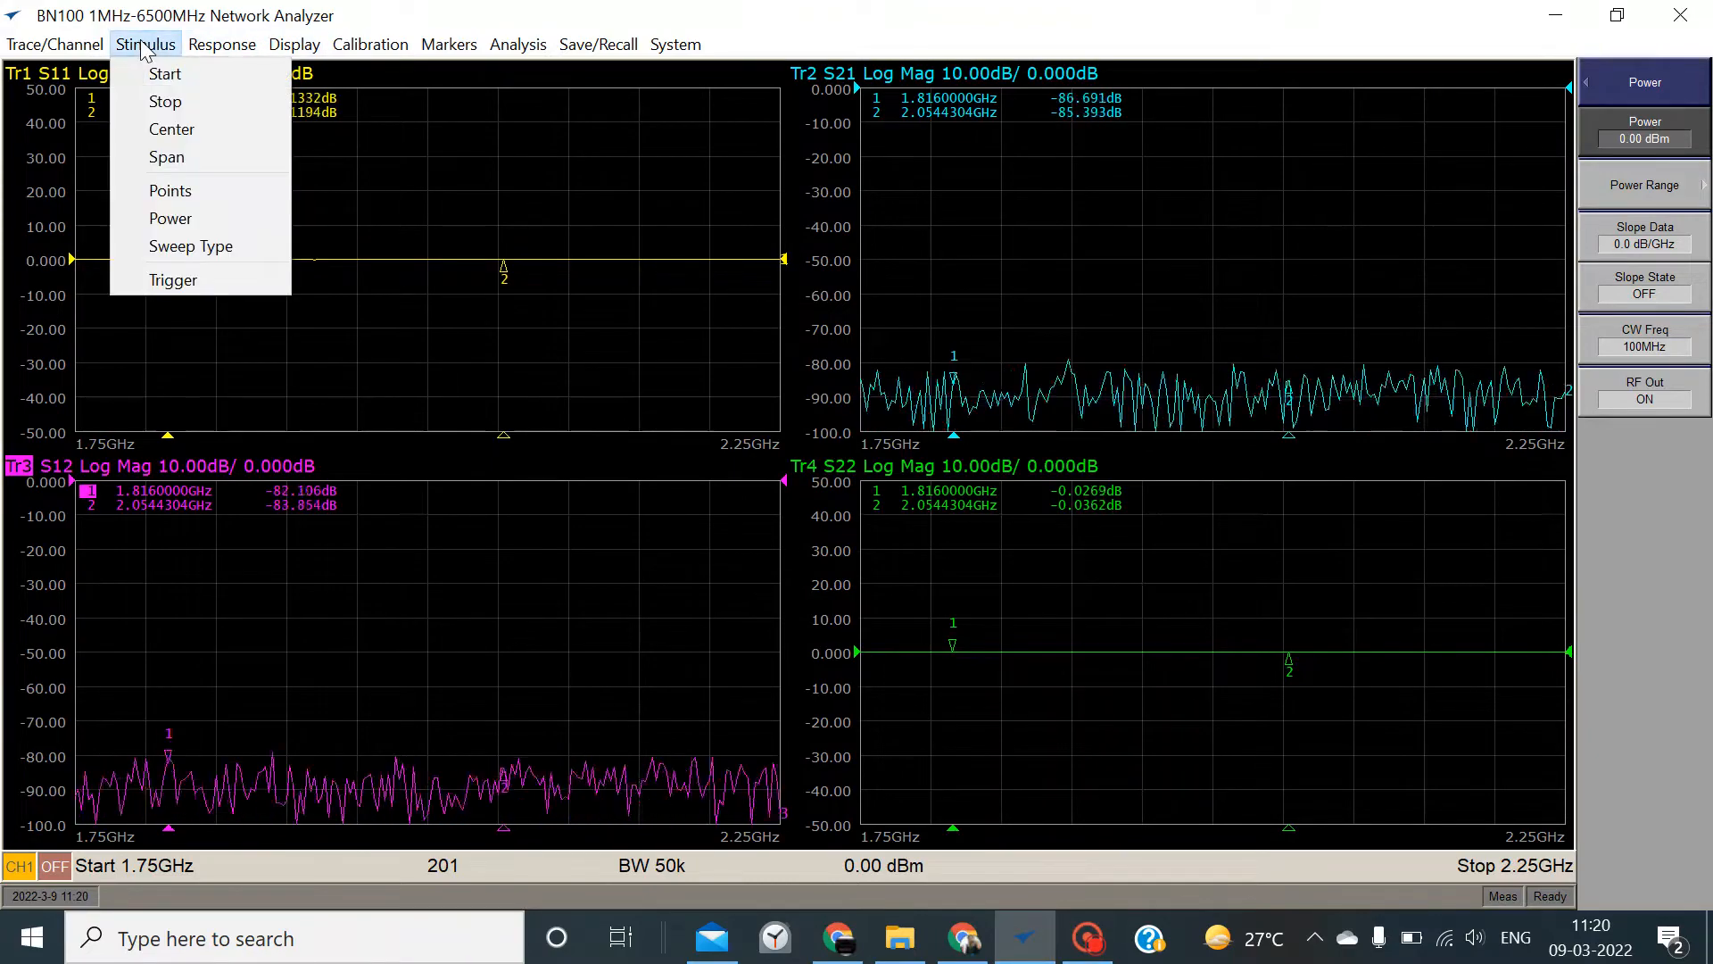
pyautogui.click(232, 245)
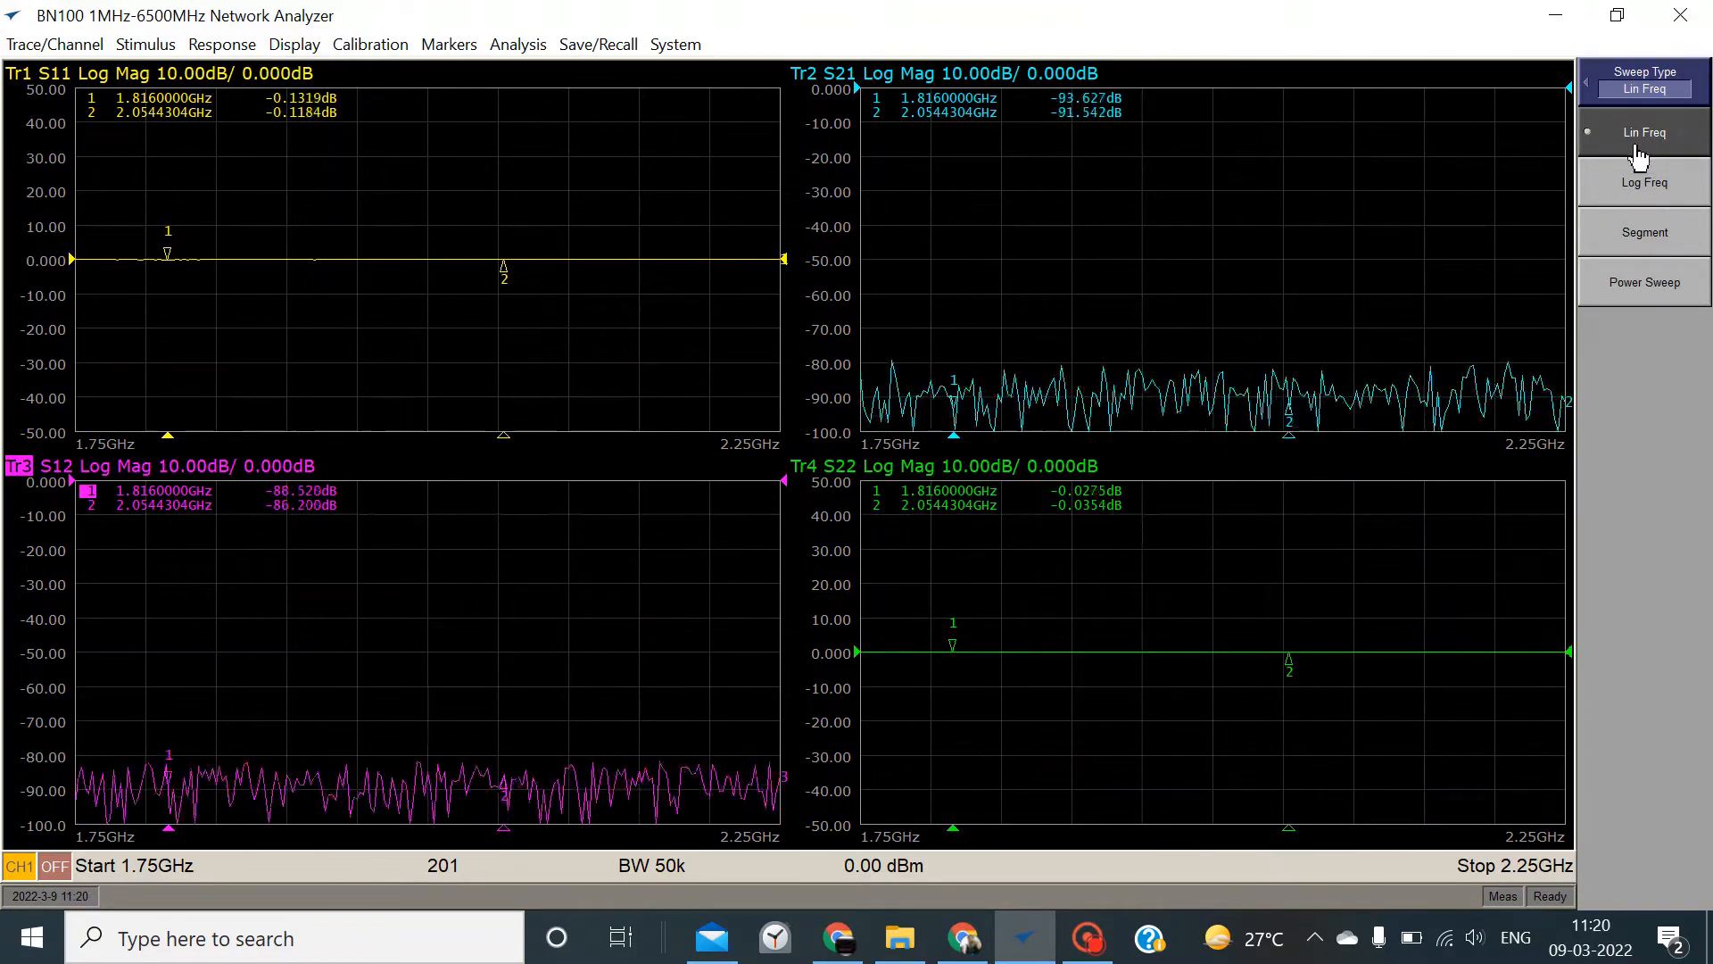
pyautogui.click(1671, 186)
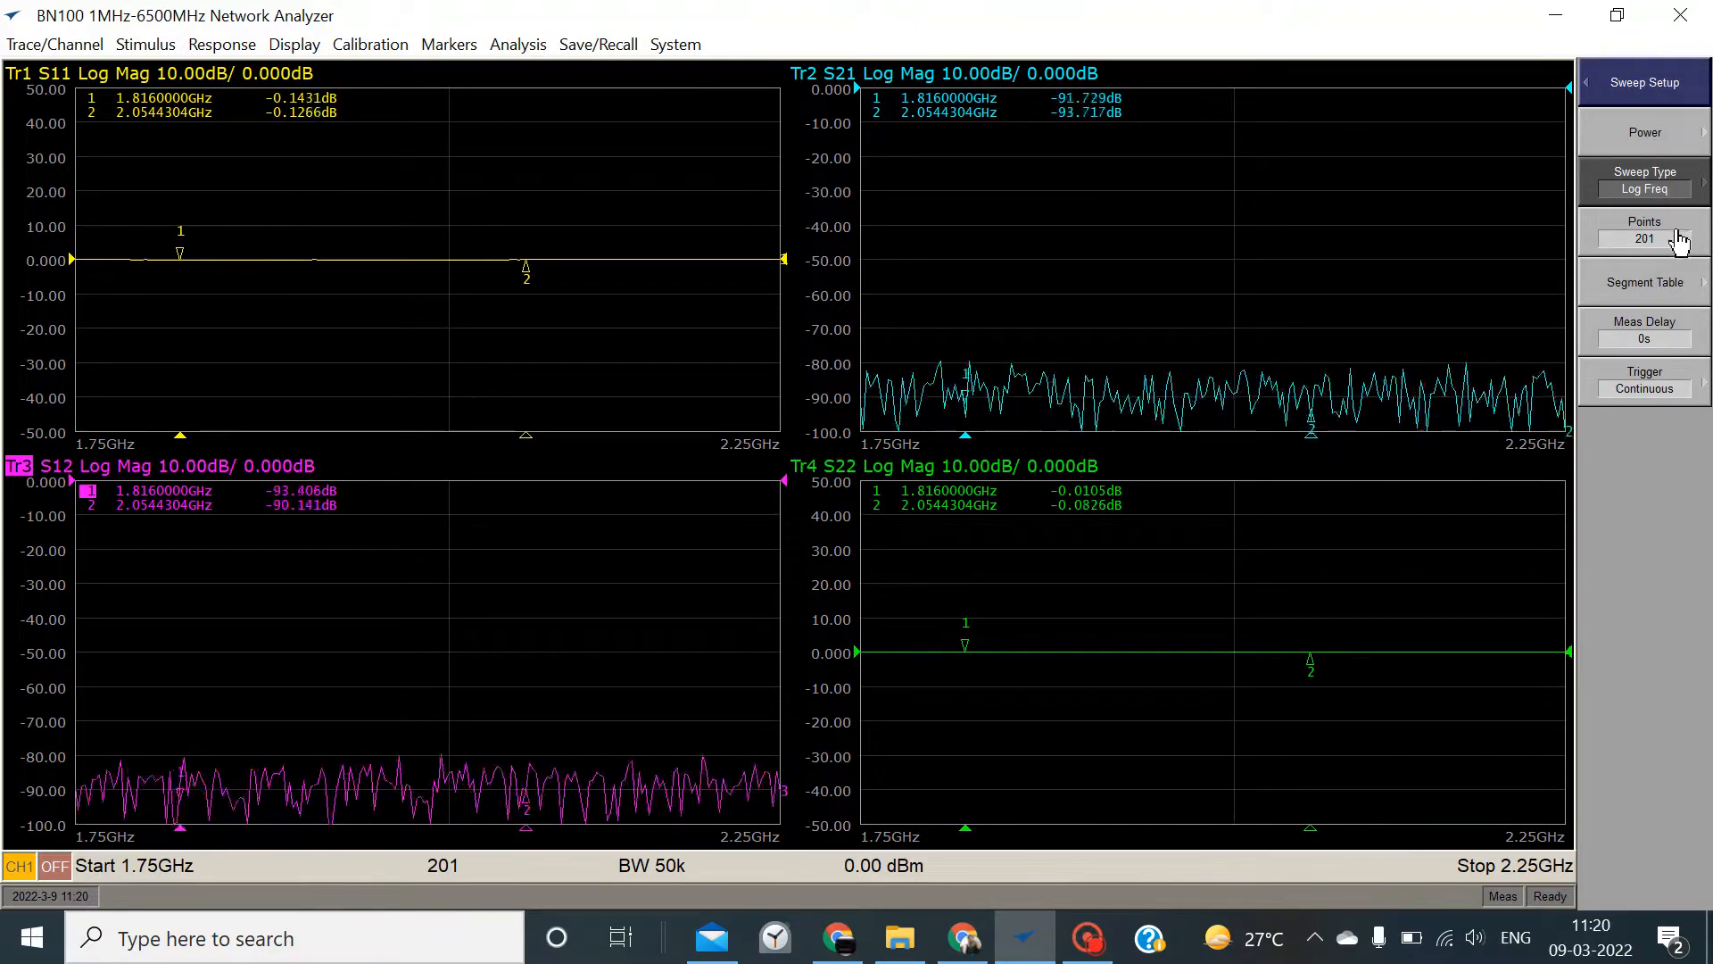
# Open the stimulus power settings and review the start, stop, center and span values of the power range
pyautogui.click(1647, 141)
pyautogui.click(1617, 92)
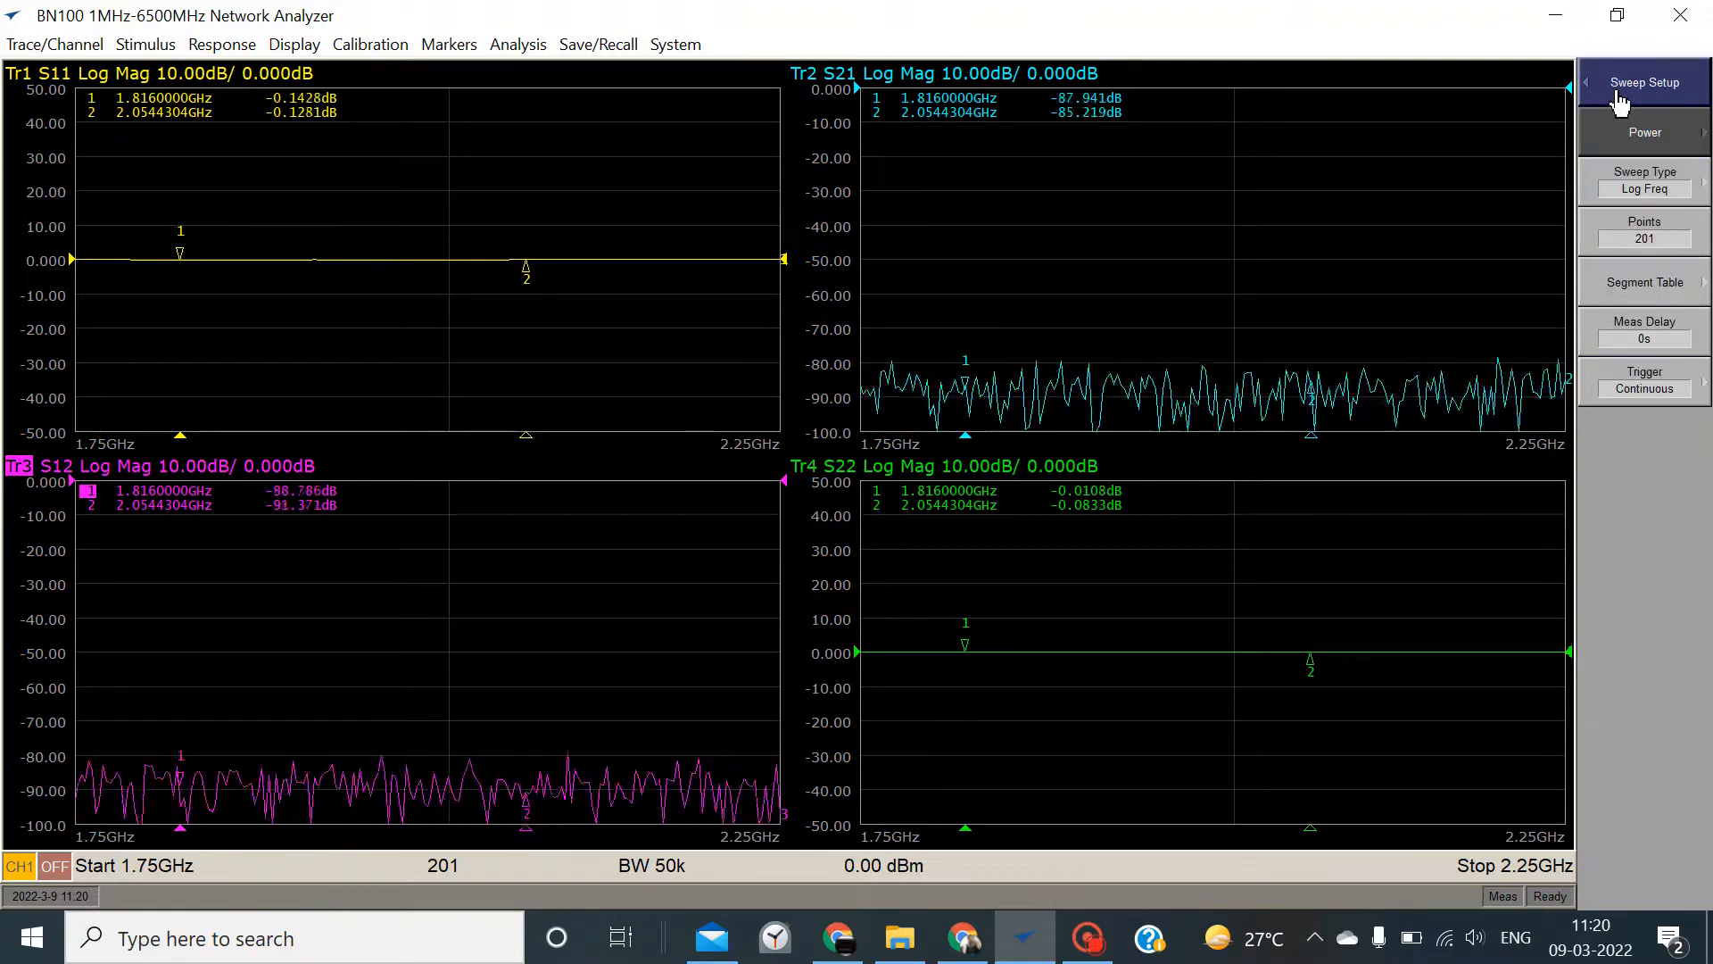
pyautogui.click(1619, 96)
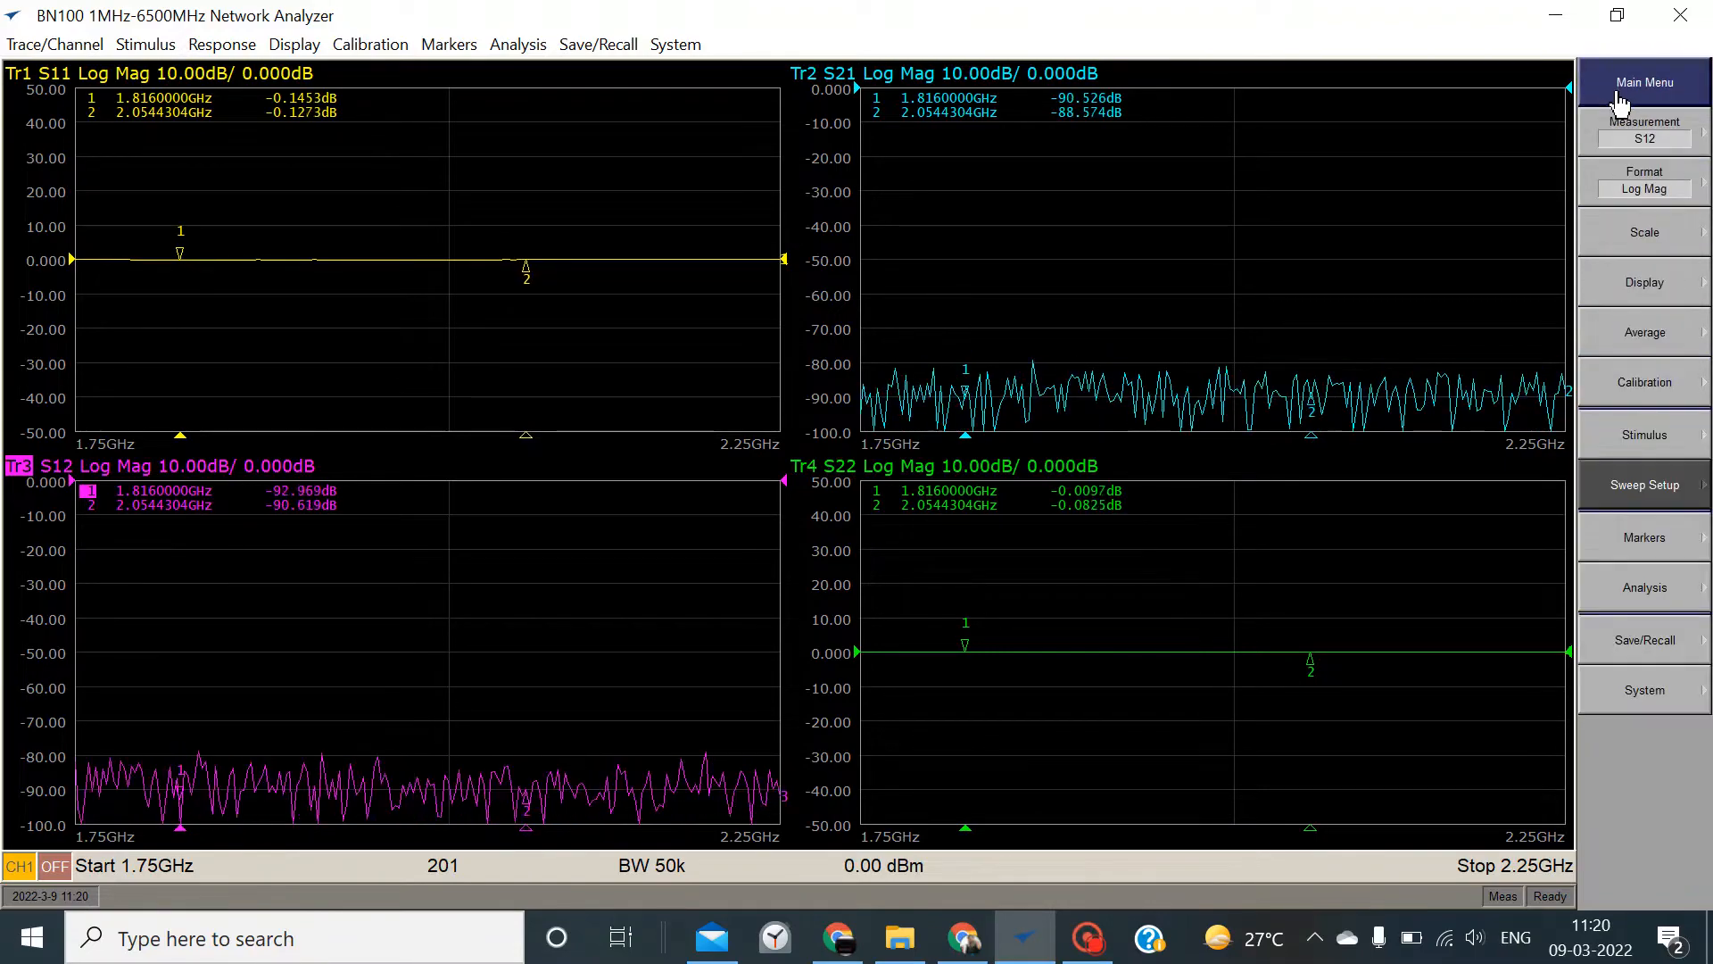
pyautogui.click(1592, 490)
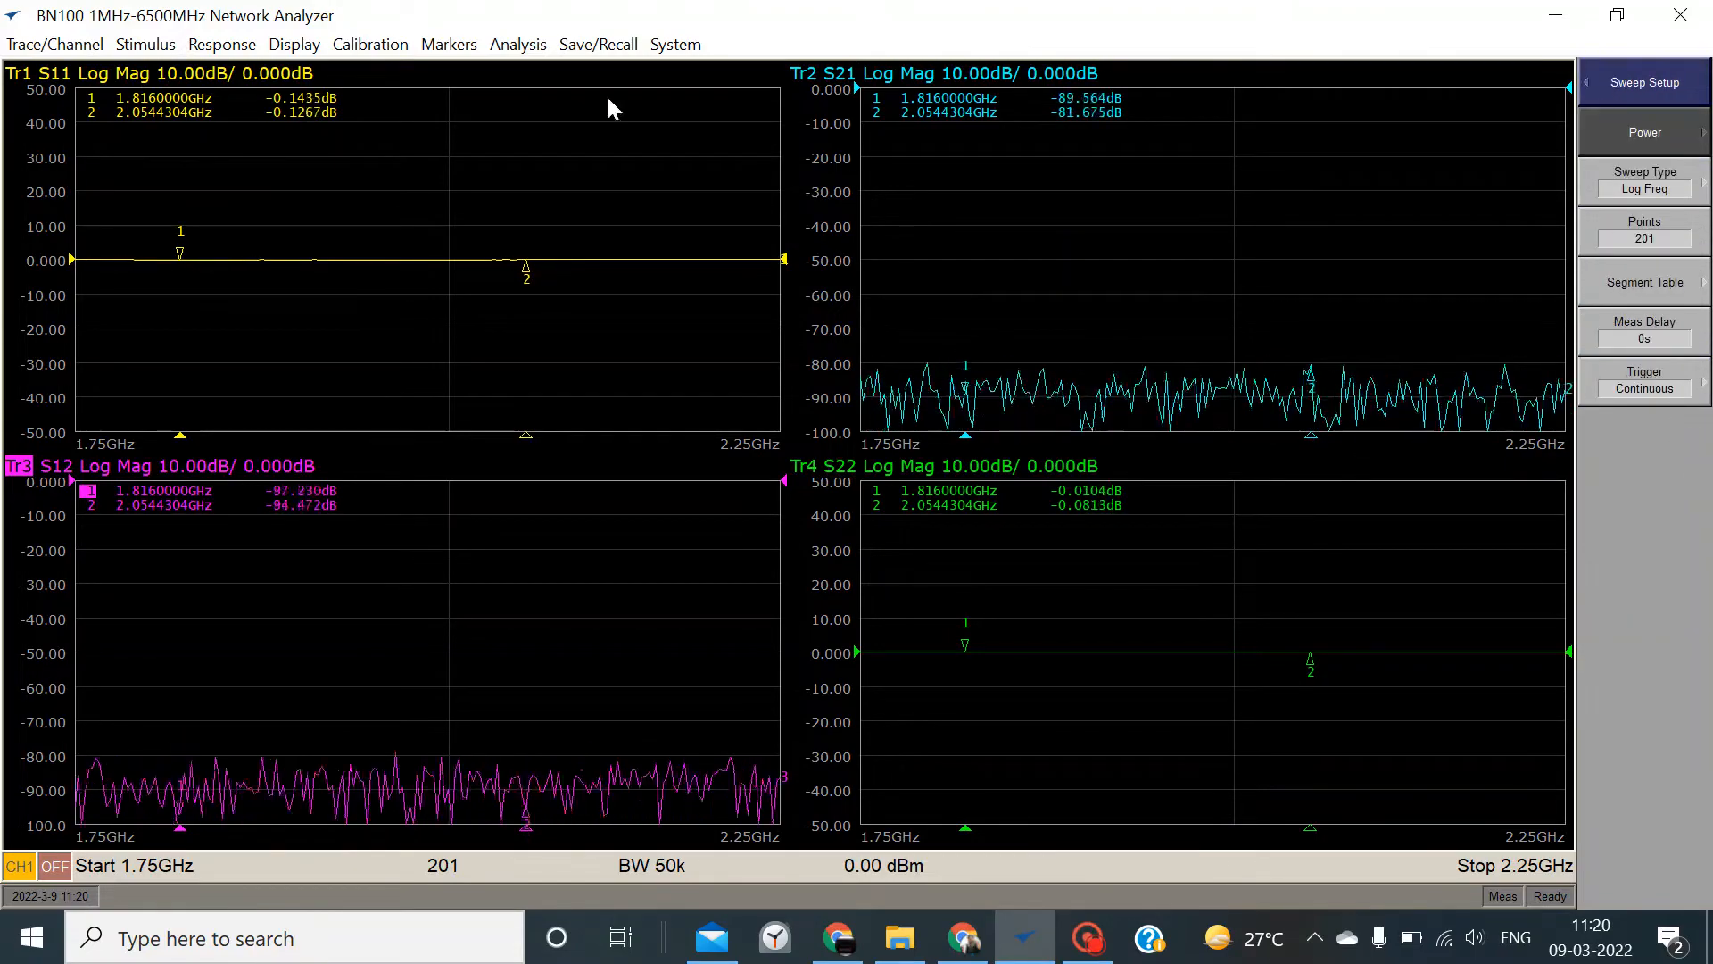
pyautogui.click(146, 44)
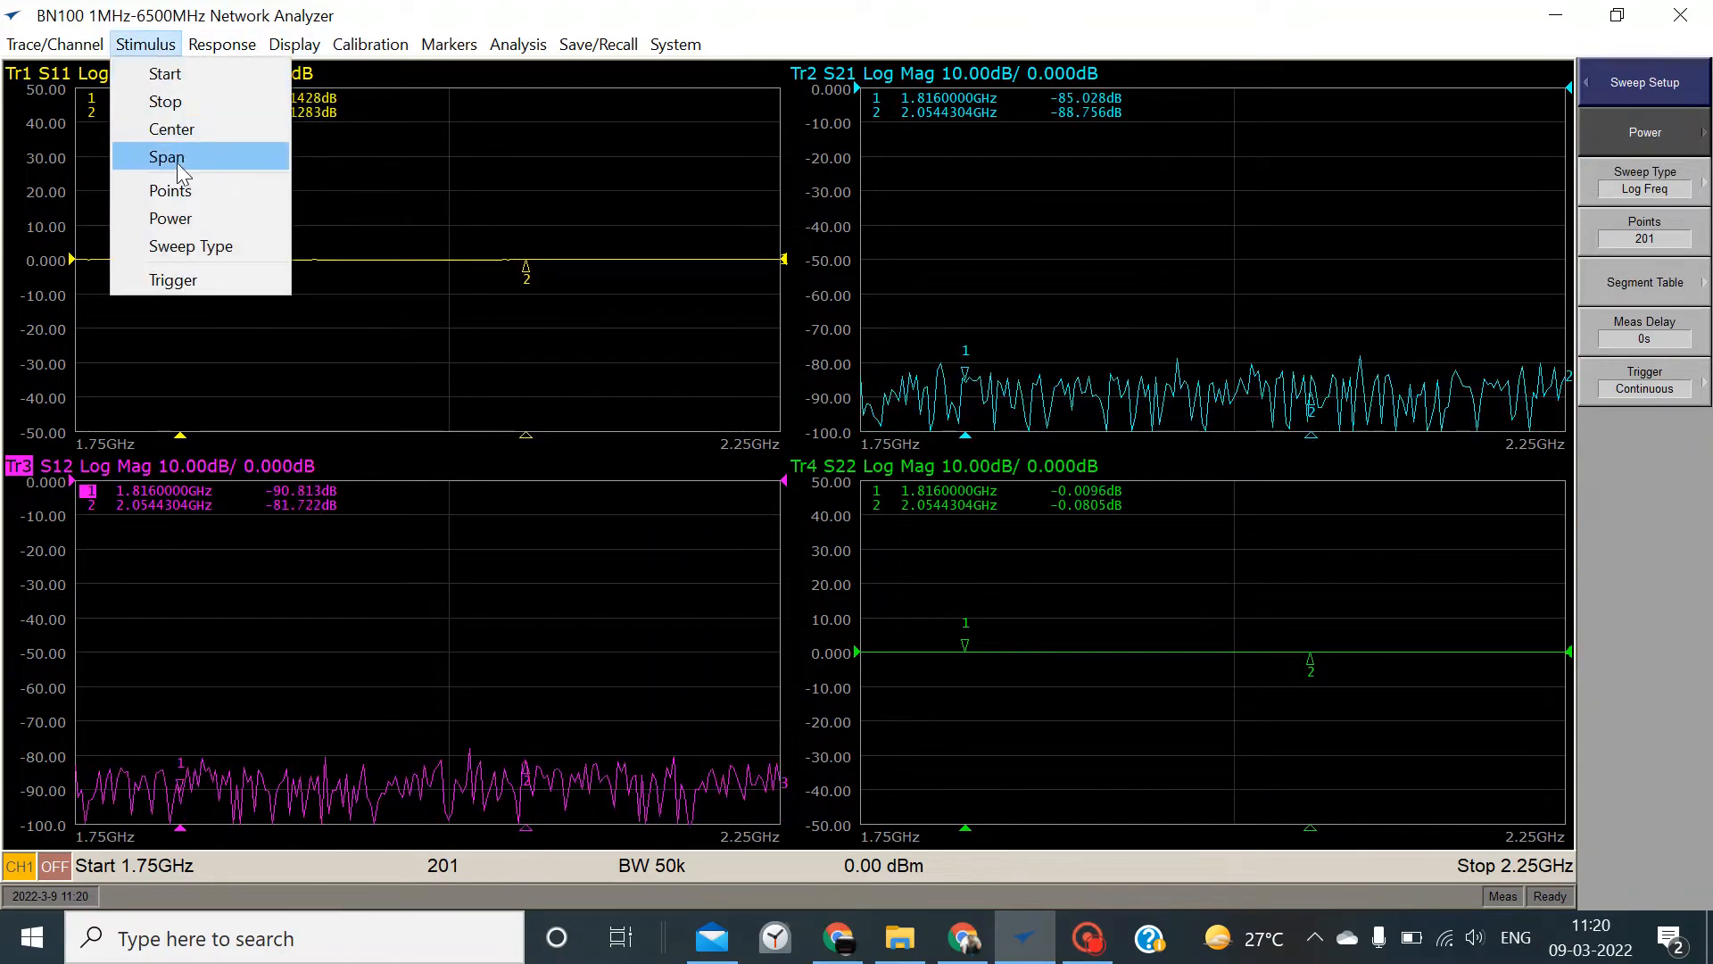
pyautogui.click(188, 223)
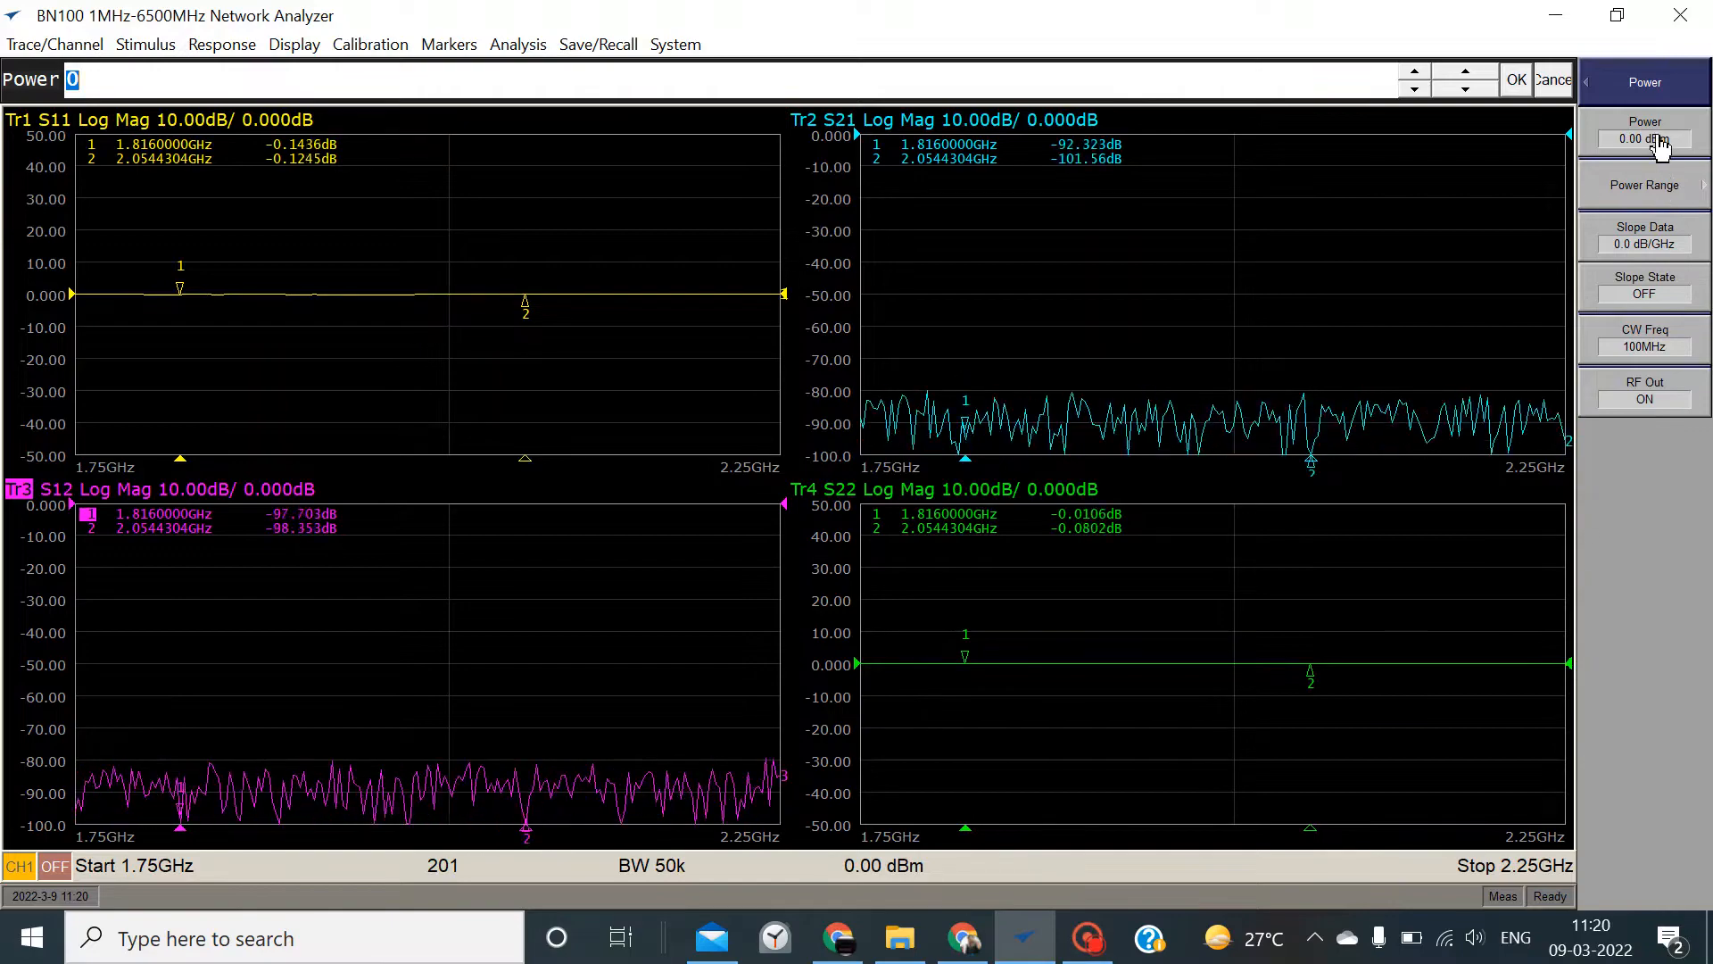
pyautogui.click(1663, 184)
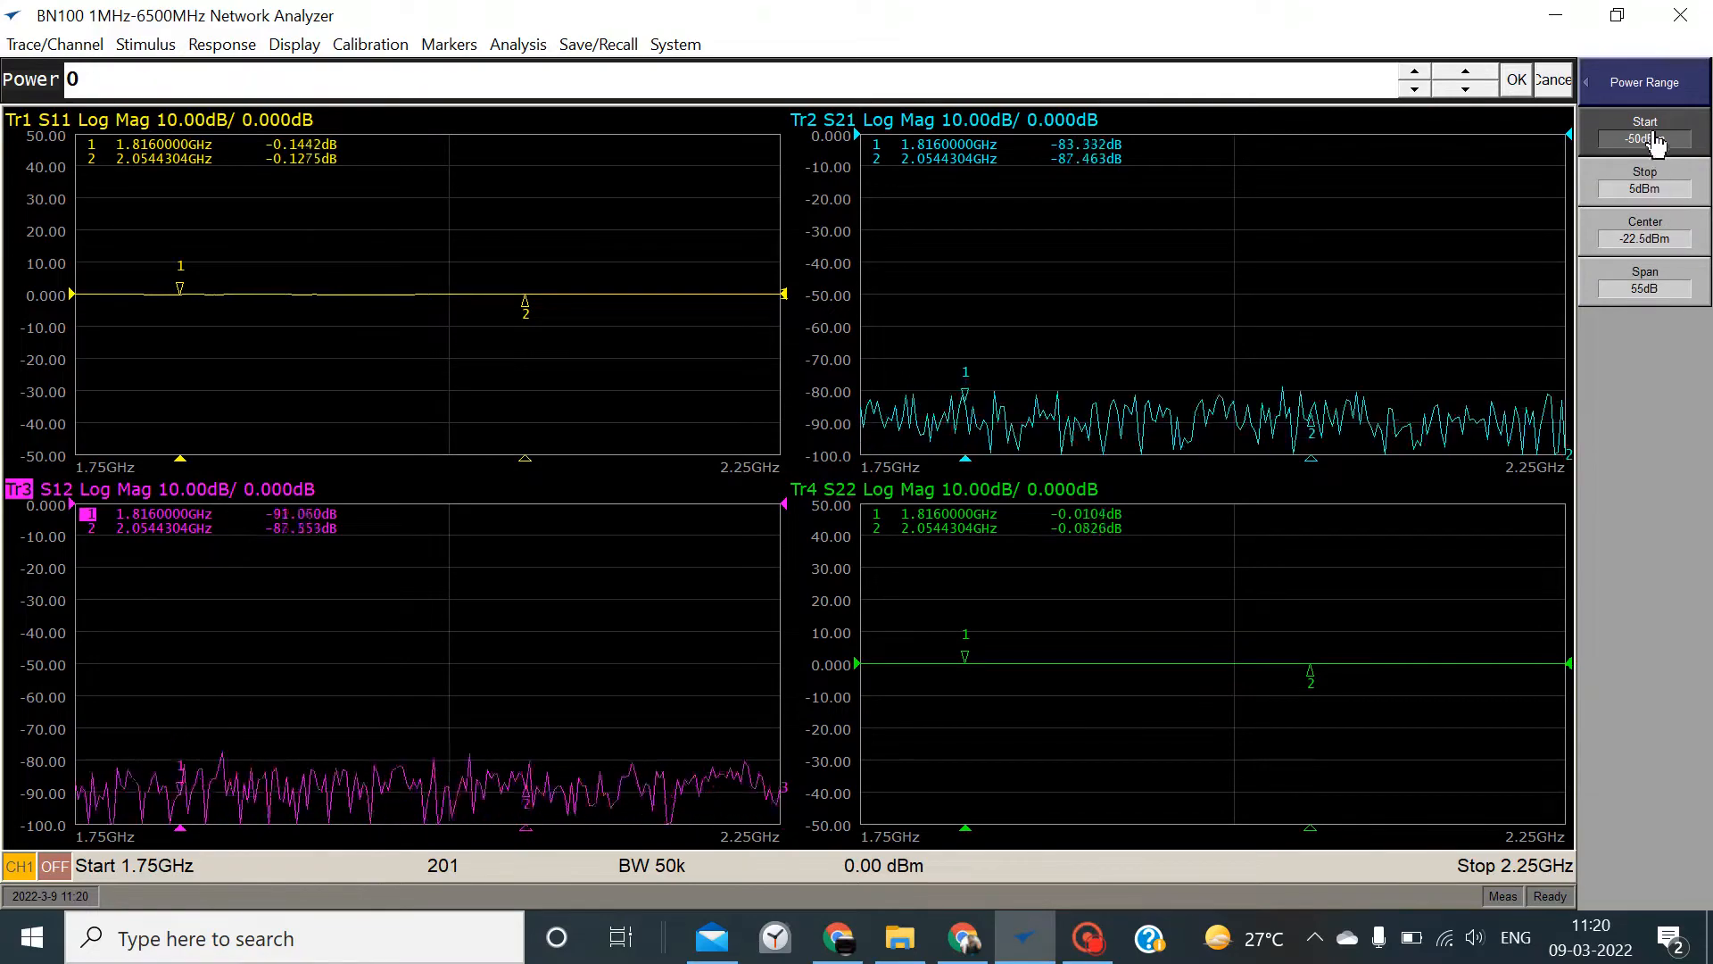
pyautogui.click(1619, 92)
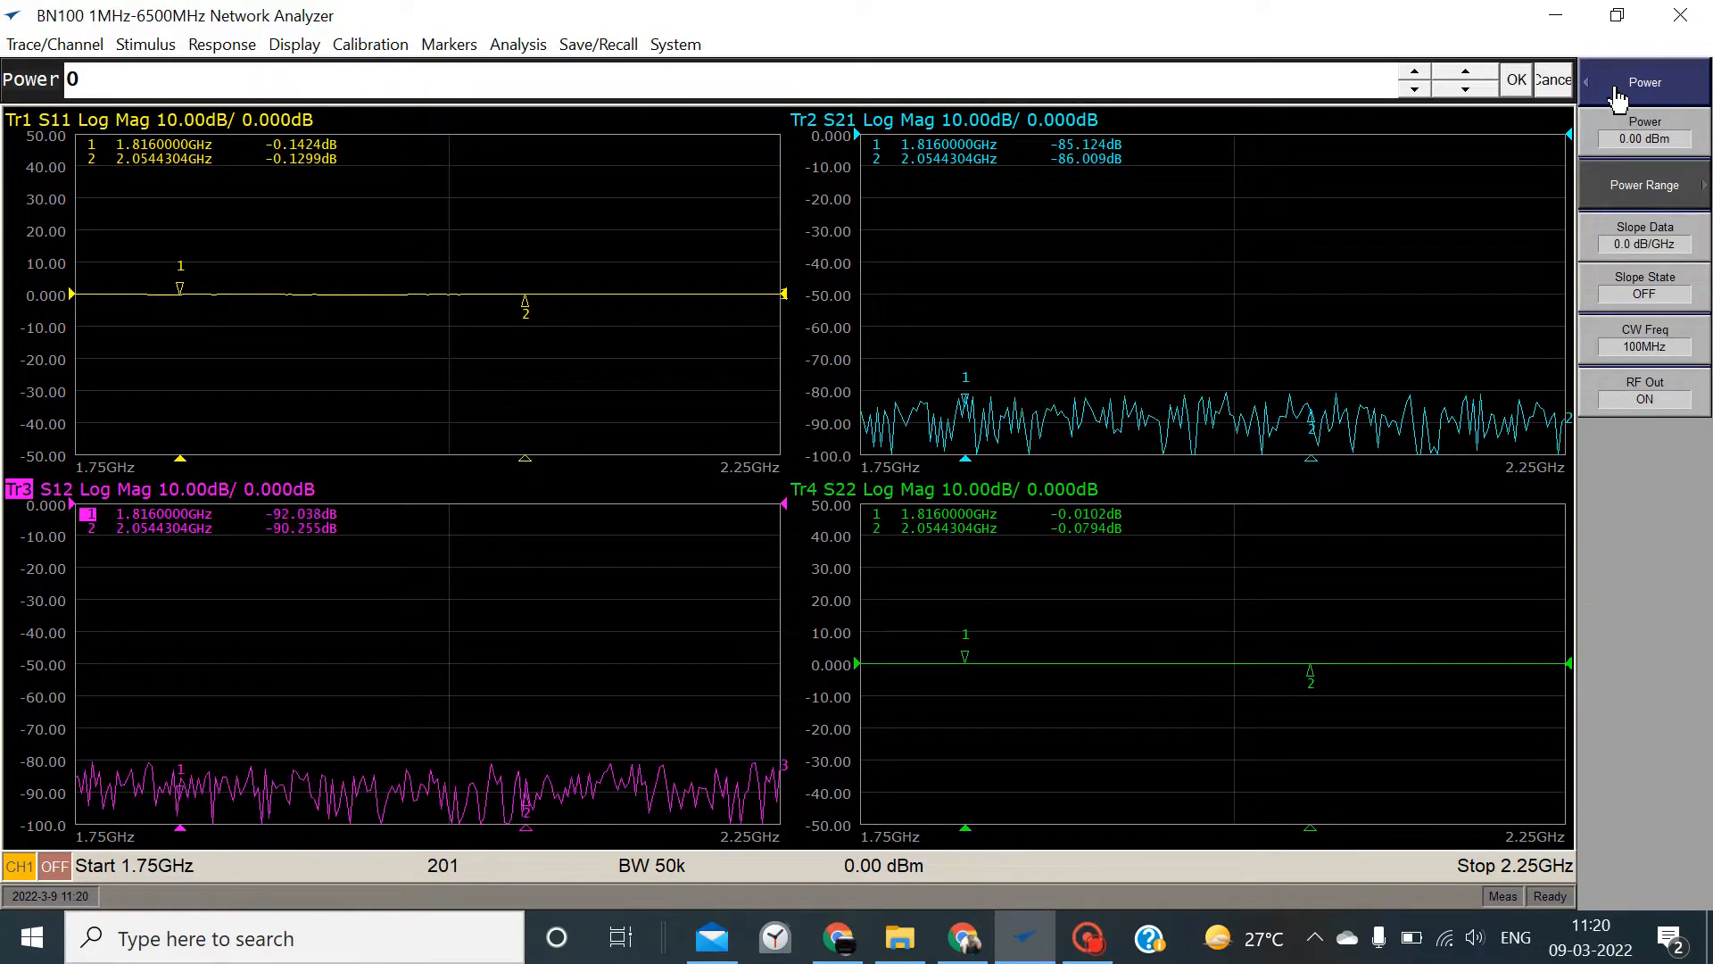
# Switch the RF output off and back on, and leave the power settings
pyautogui.click(1657, 408)
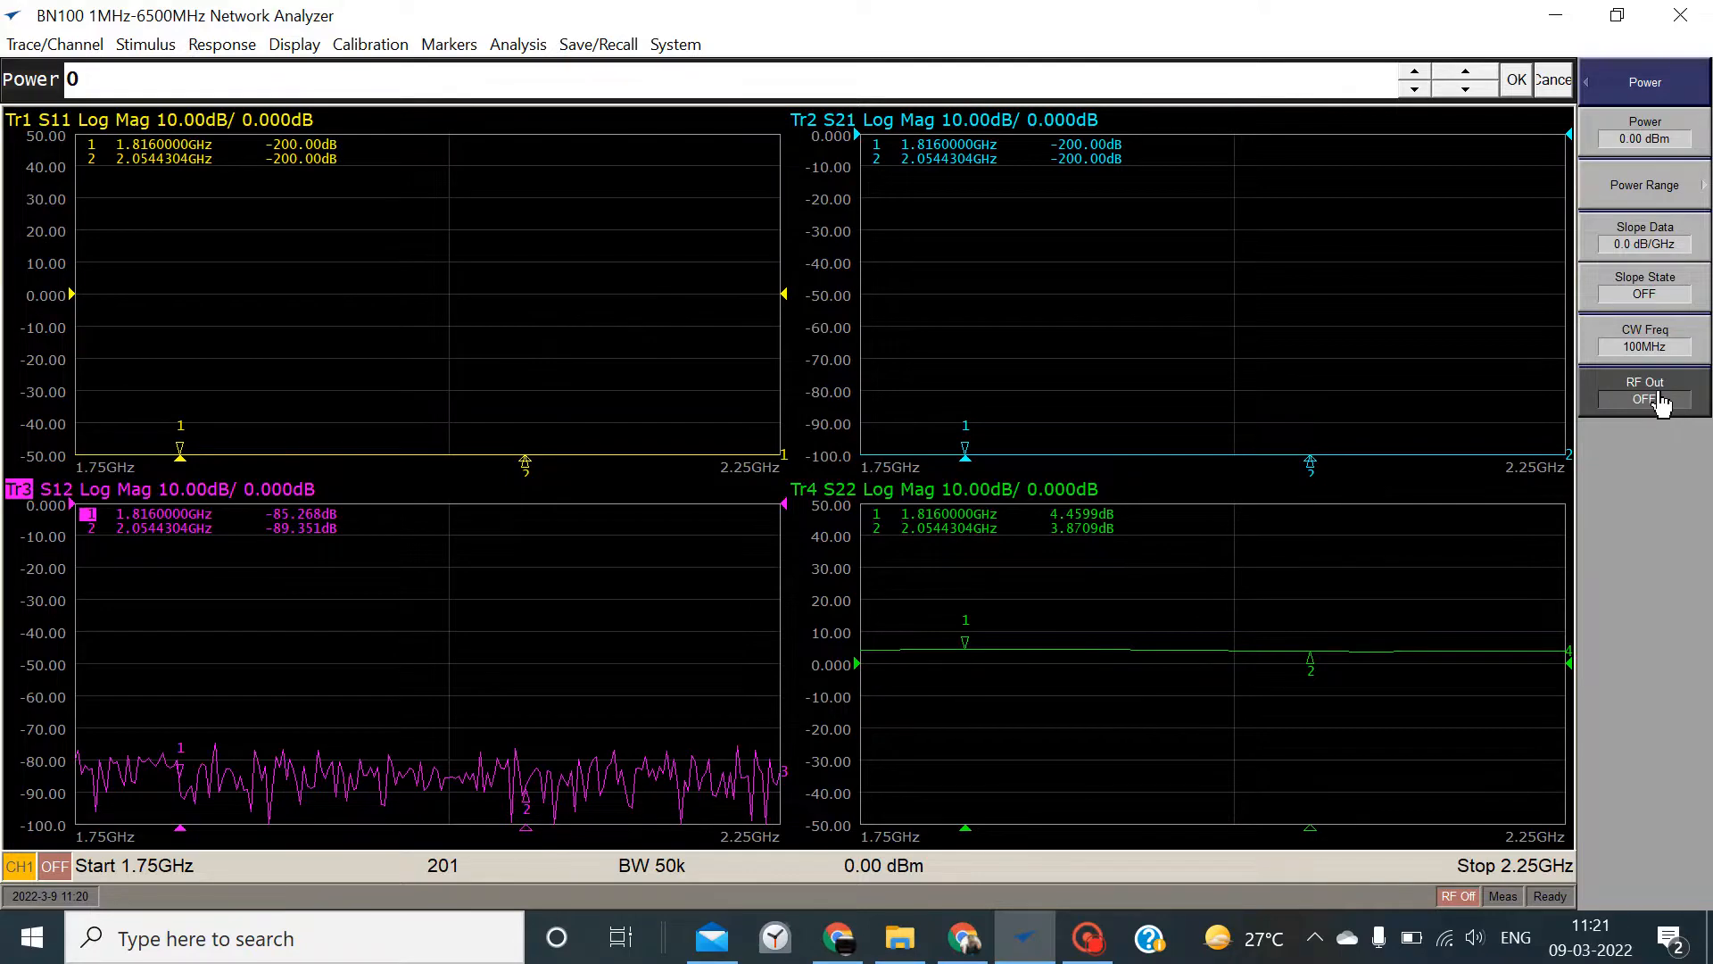
pyautogui.click(1657, 401)
pyautogui.click(1659, 402)
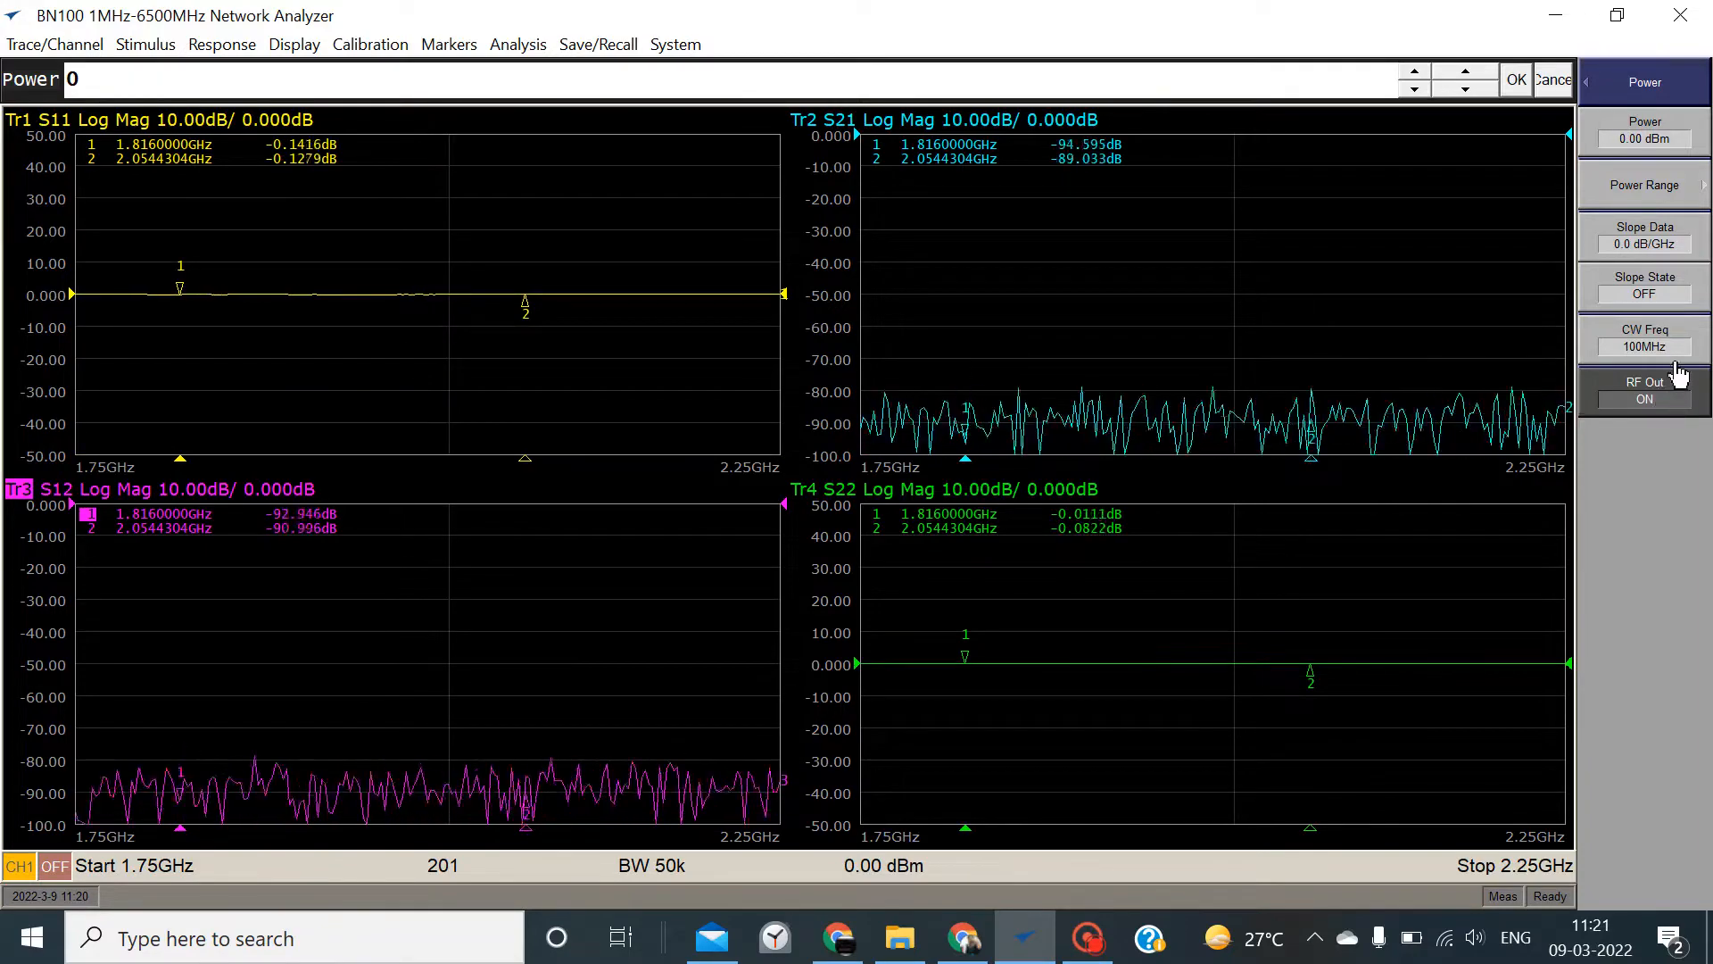
pyautogui.click(1592, 89)
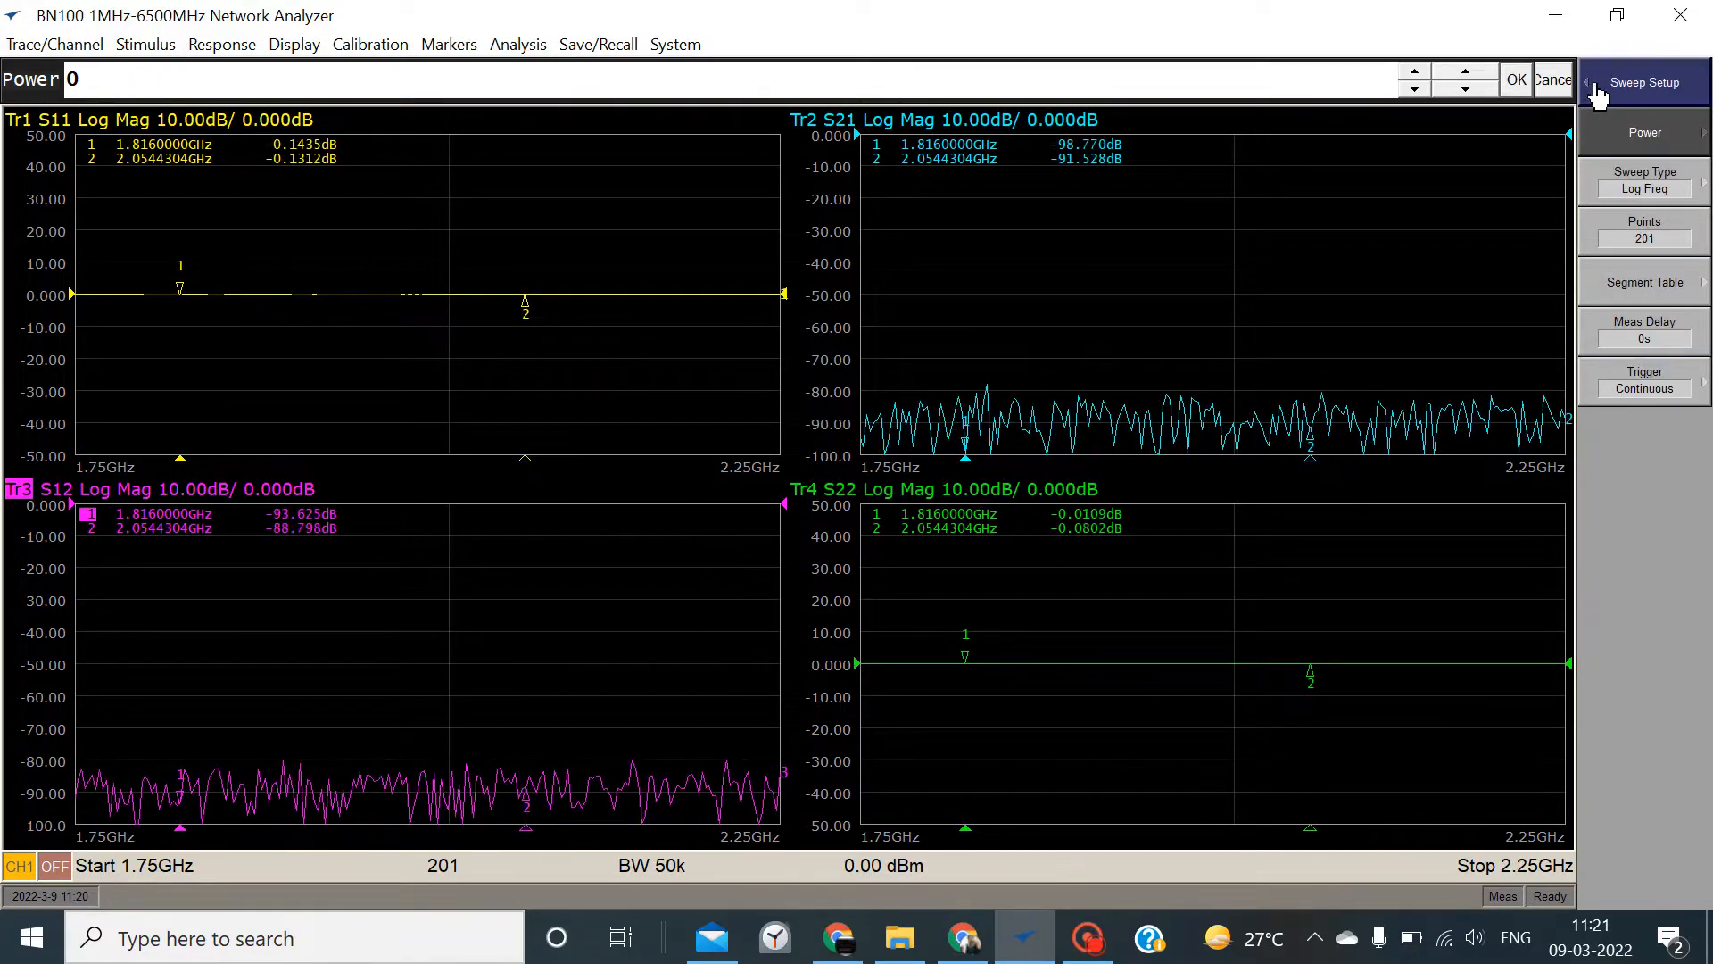
pyautogui.click(1596, 89)
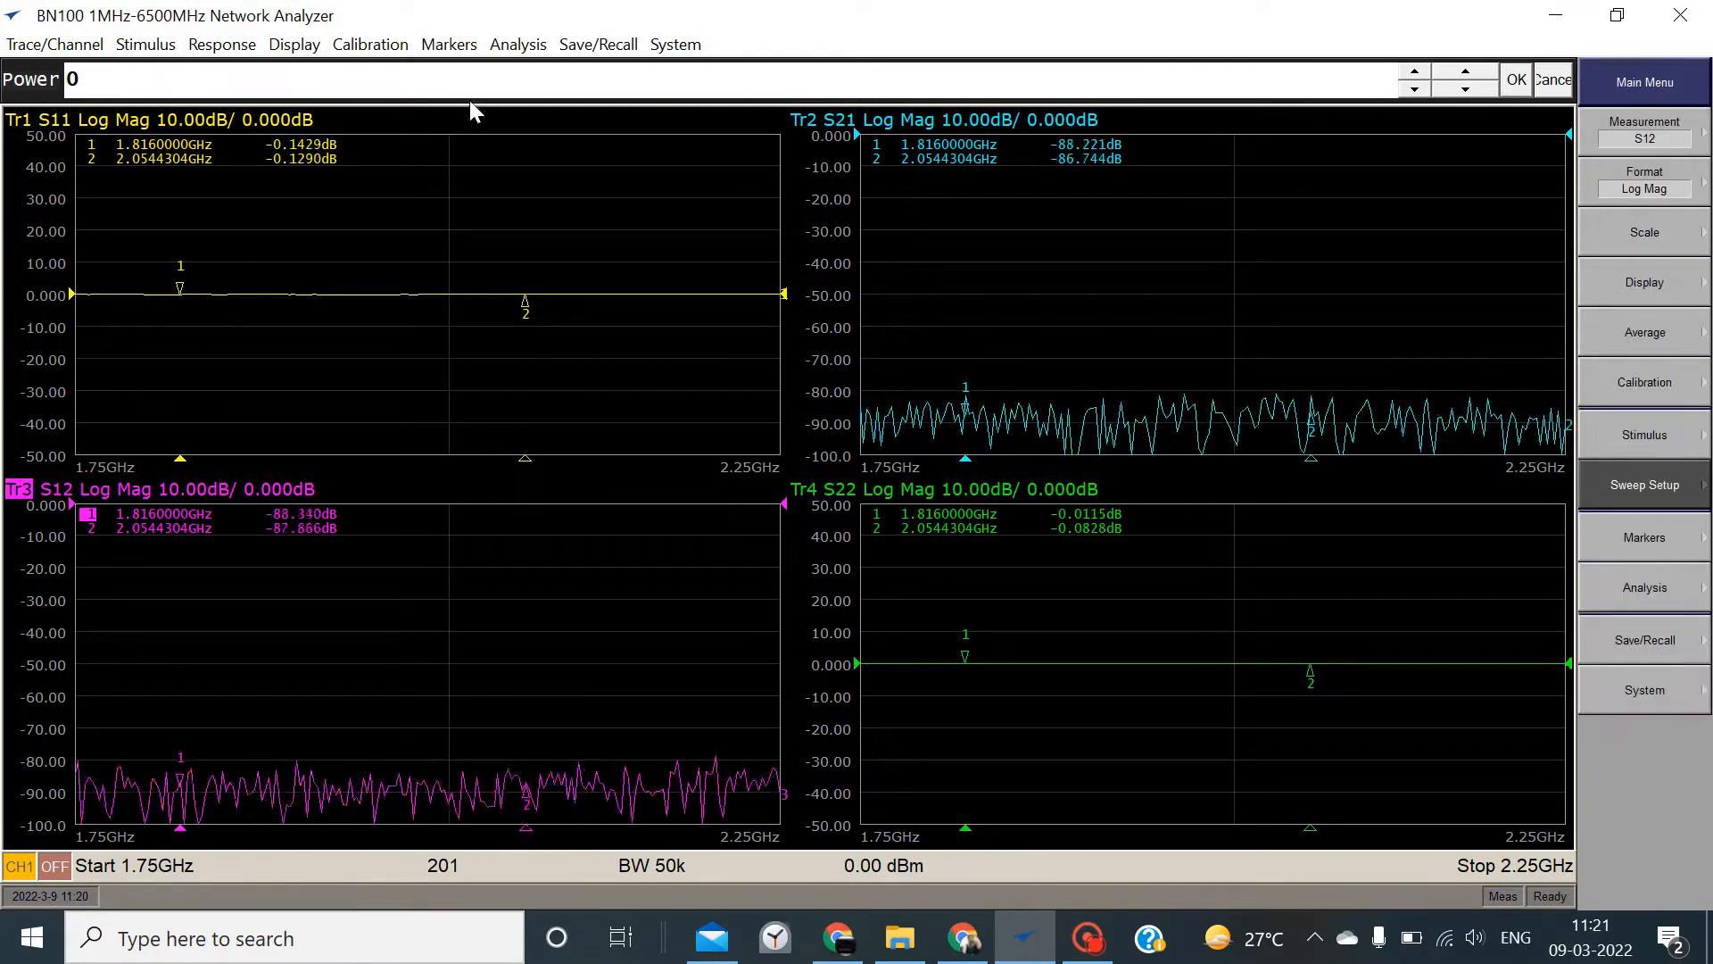
# Set the stimulus sweep type to Lin Freq
pyautogui.click(146, 45)
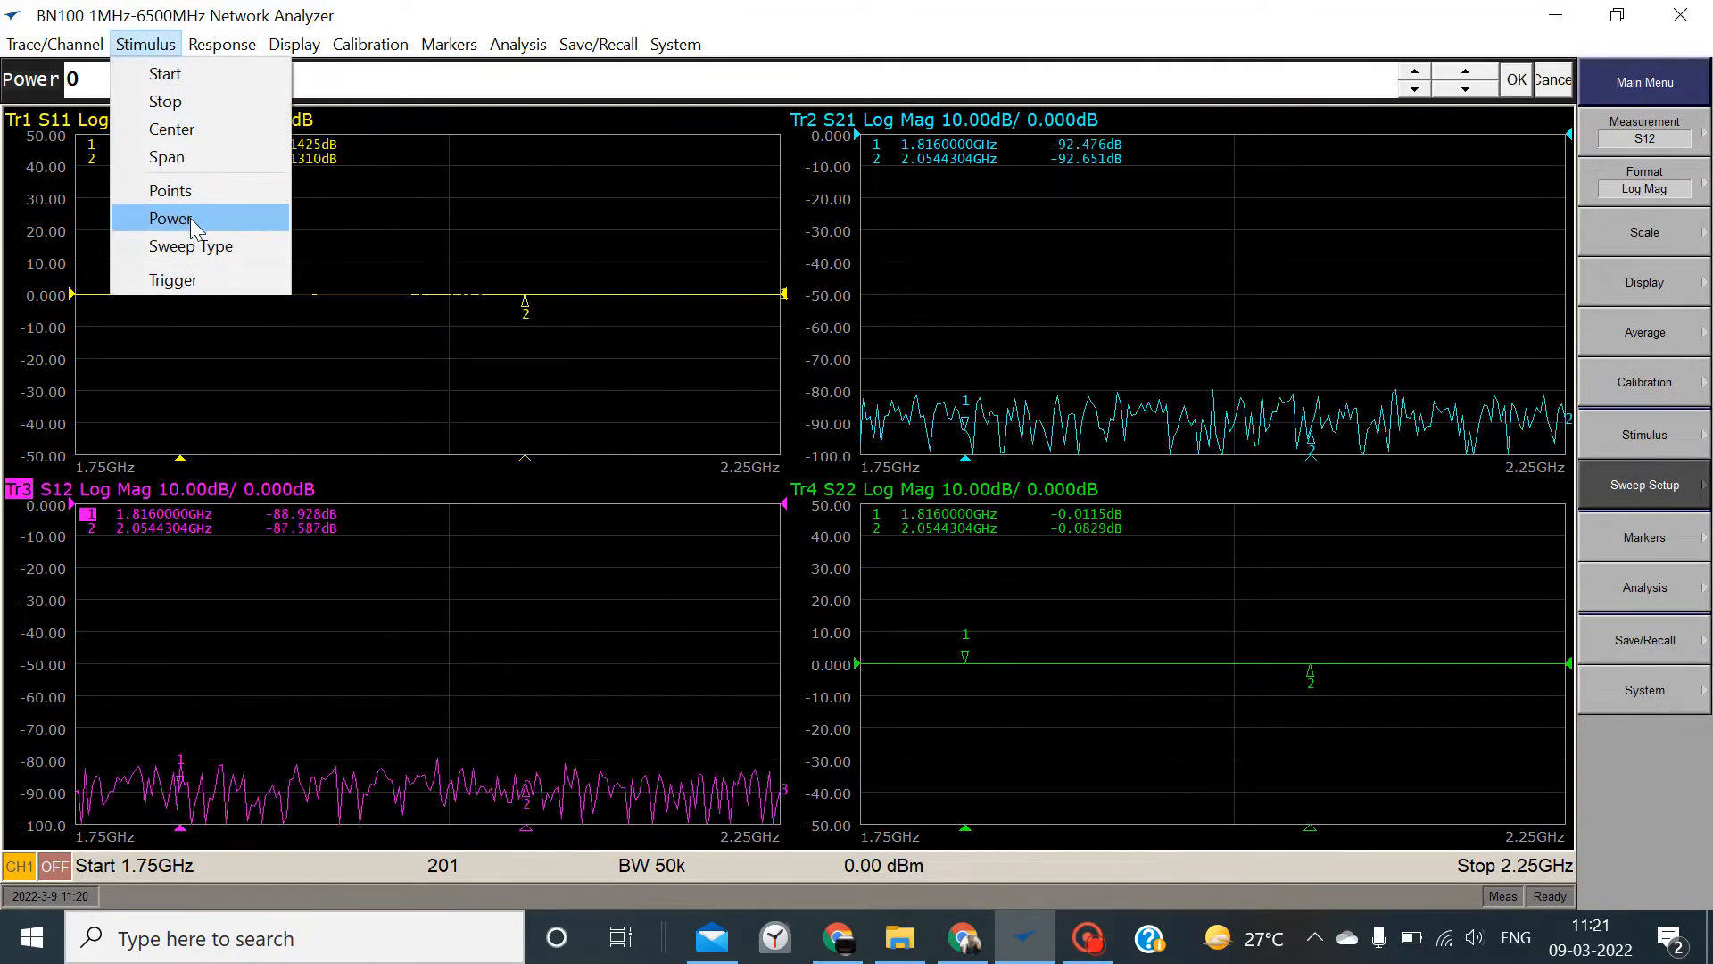
pyautogui.click(203, 246)
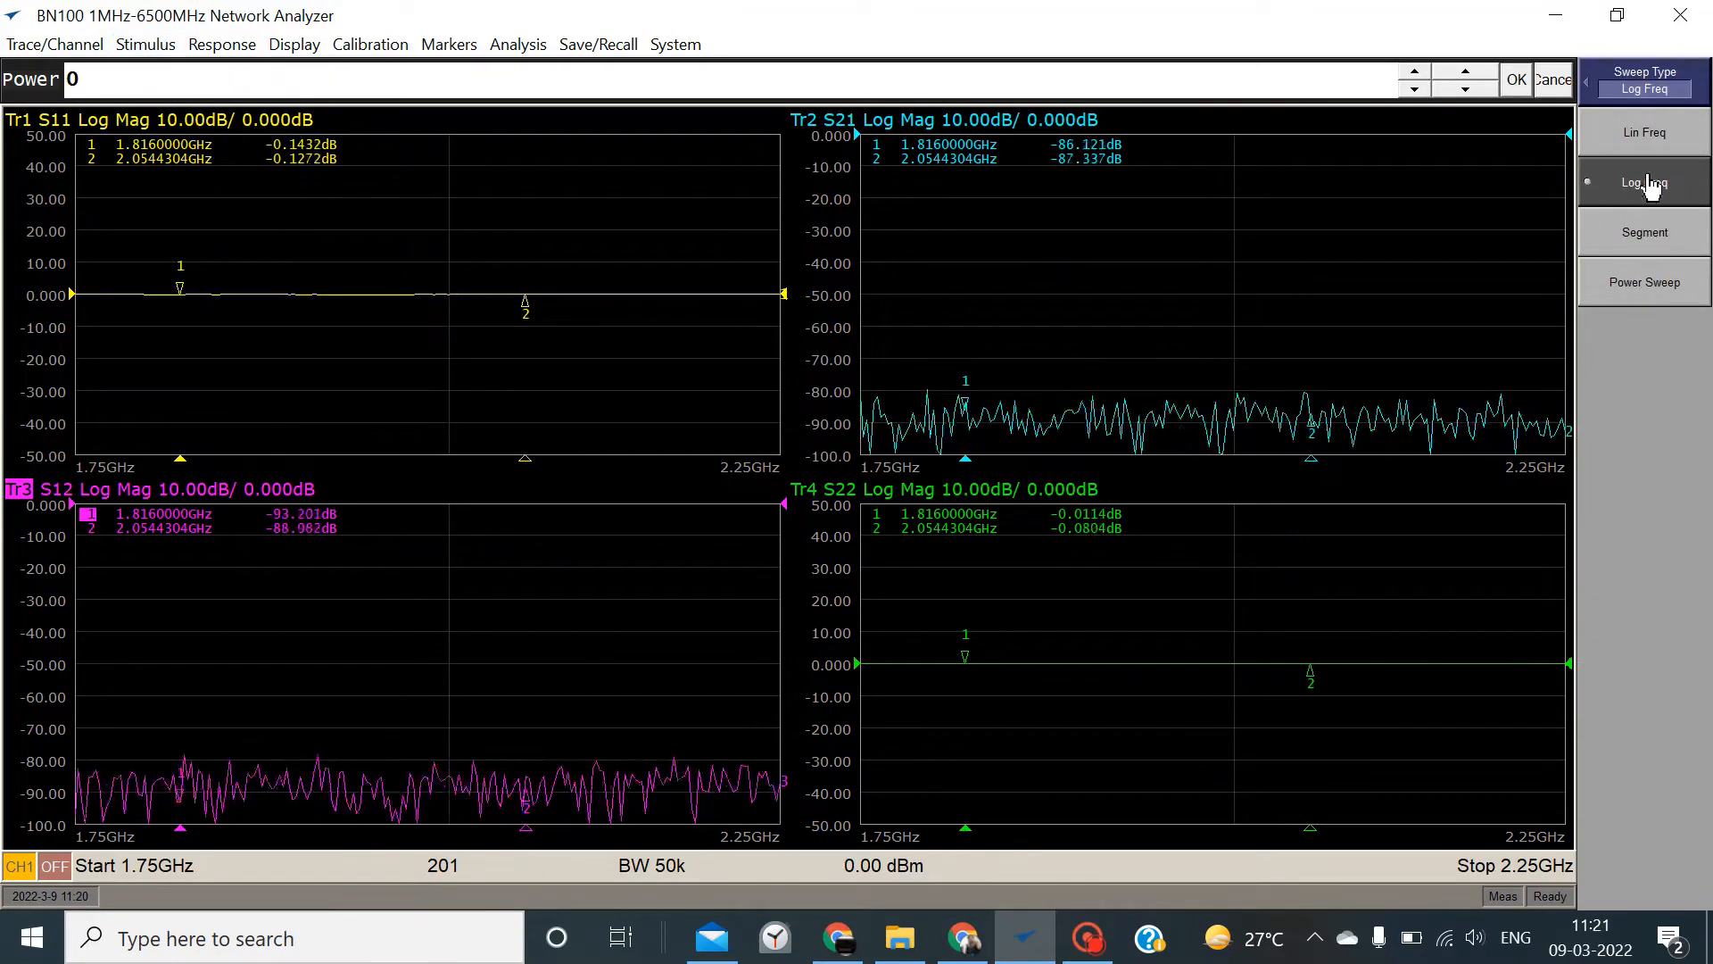
pyautogui.click(1626, 142)
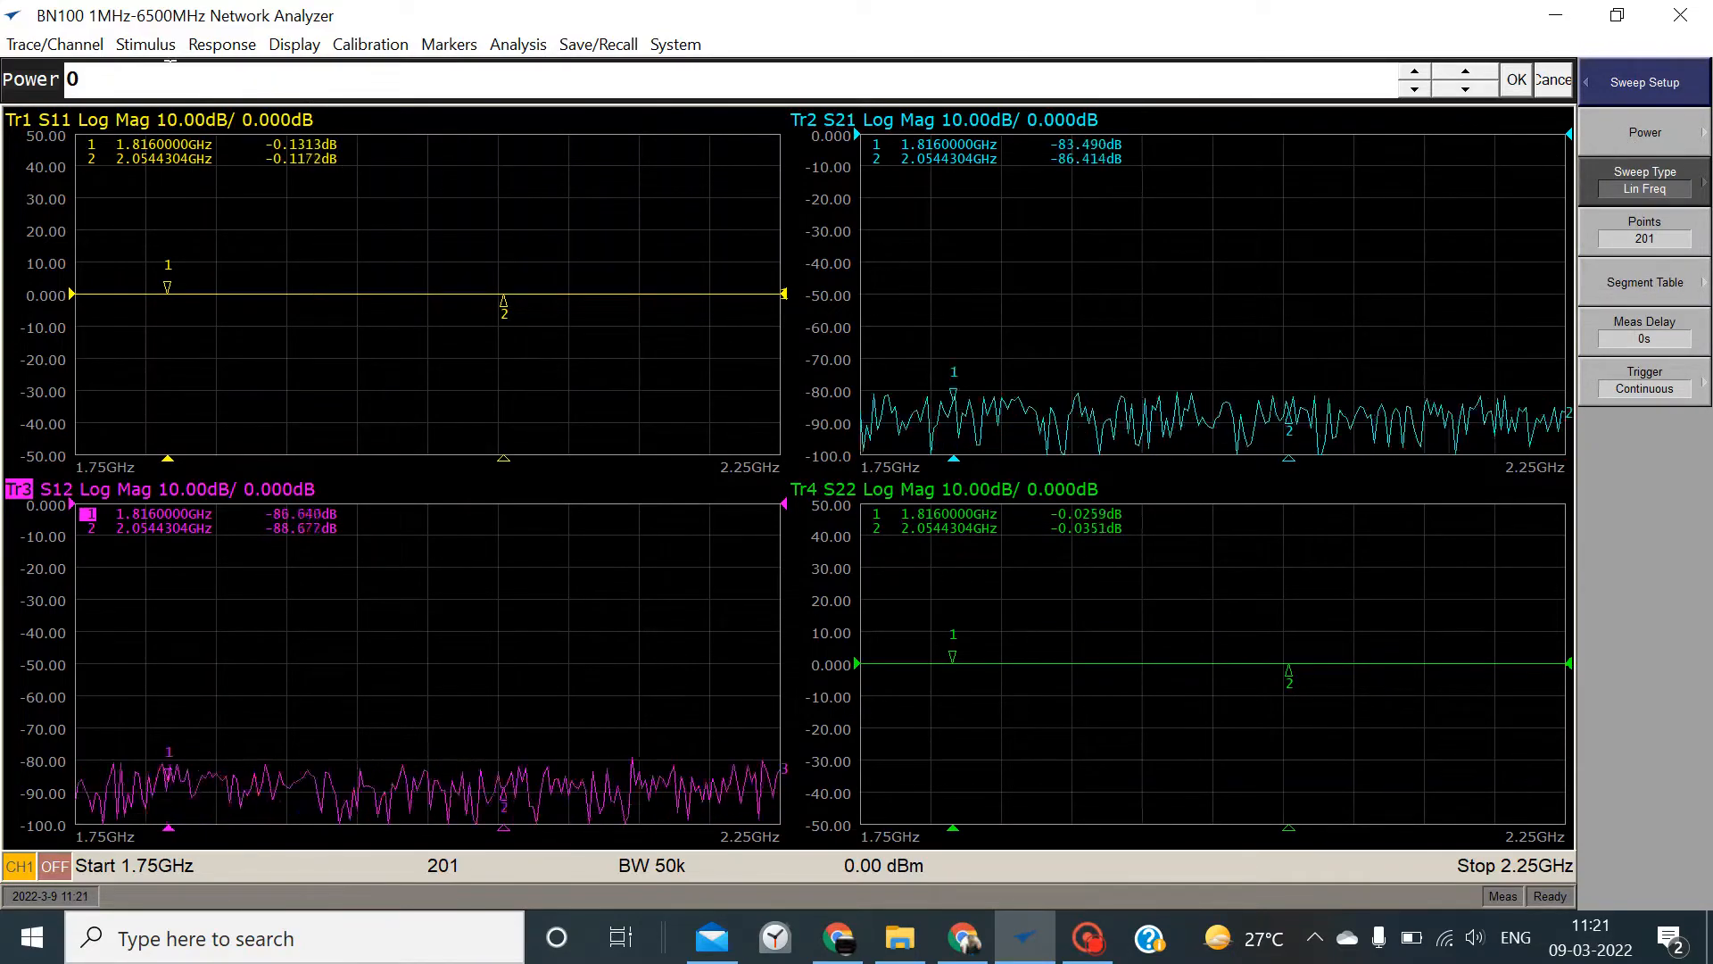
# Put the stimulus trigger on Hold and run several single sweeps
pyautogui.click(151, 44)
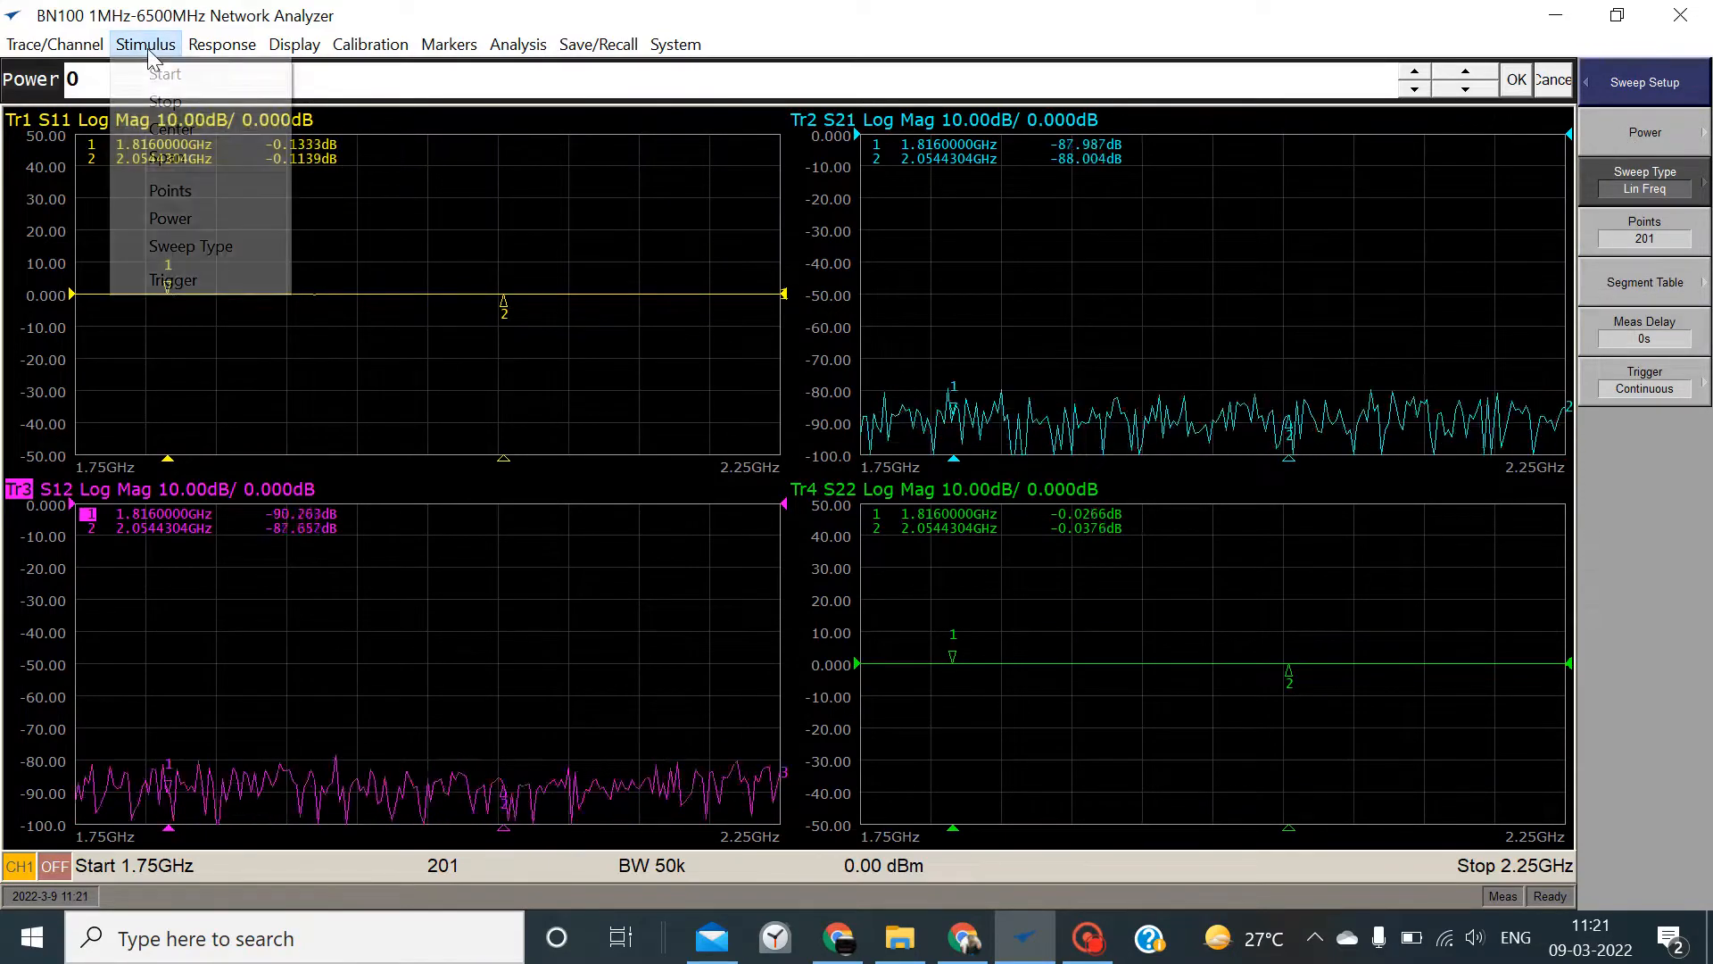
pyautogui.click(206, 280)
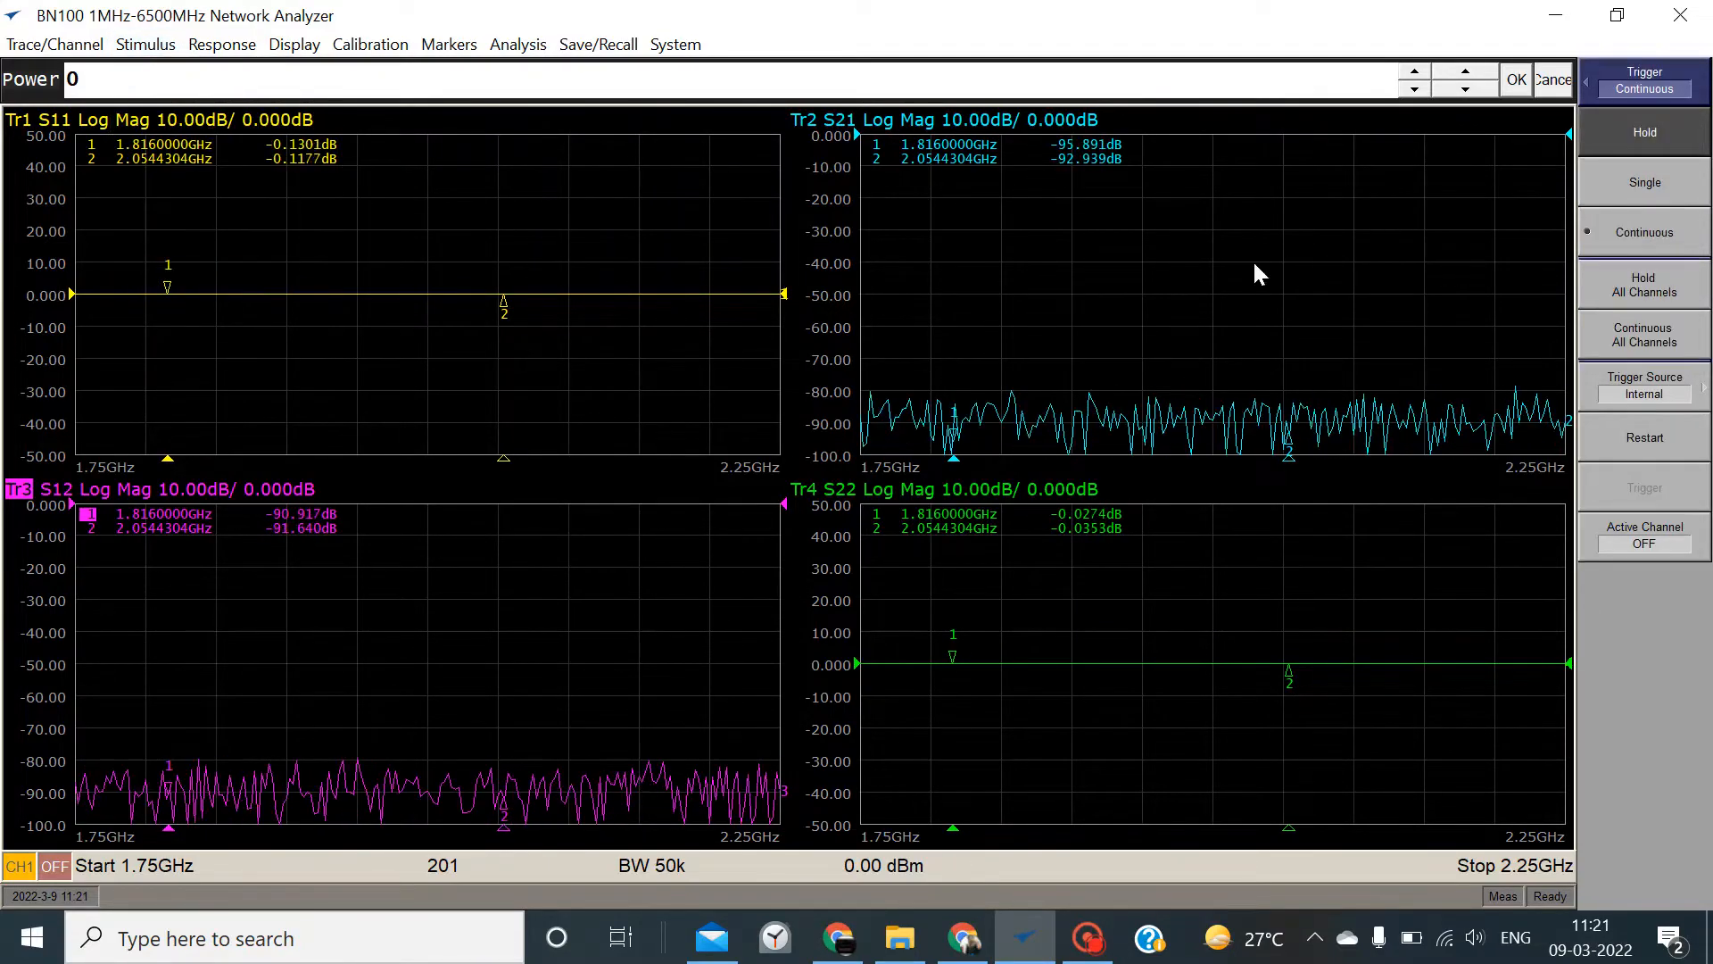
pyautogui.click(1635, 148)
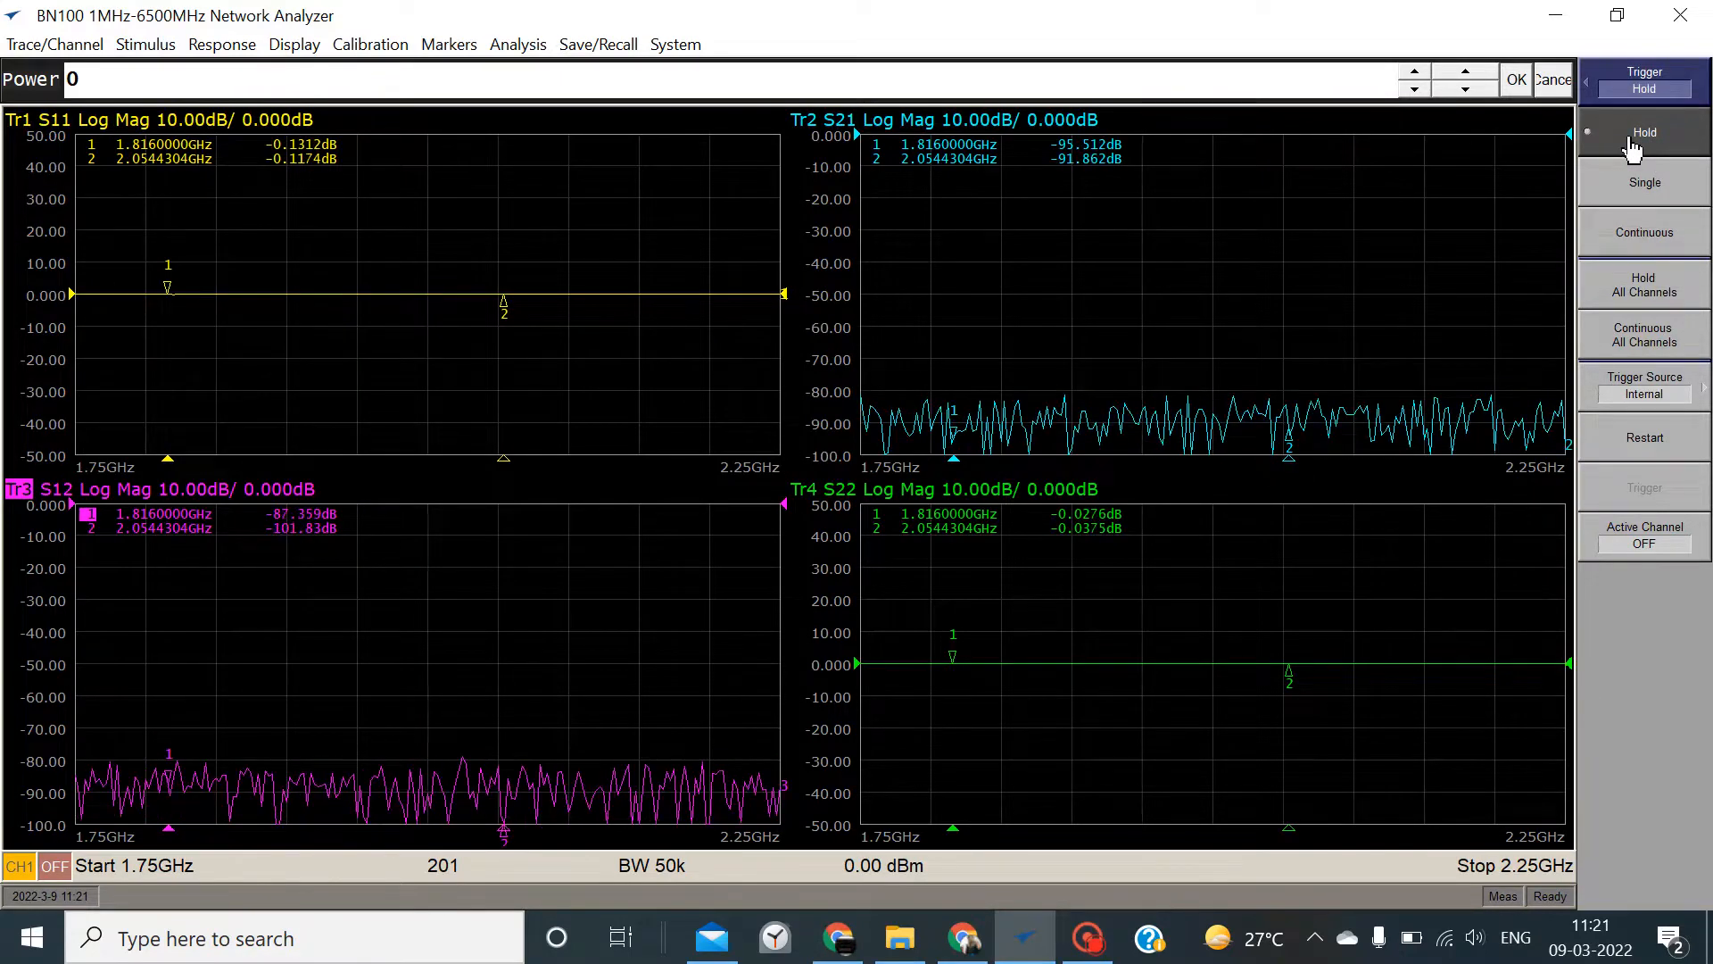
pyautogui.click(1639, 192)
pyautogui.click(1639, 192)
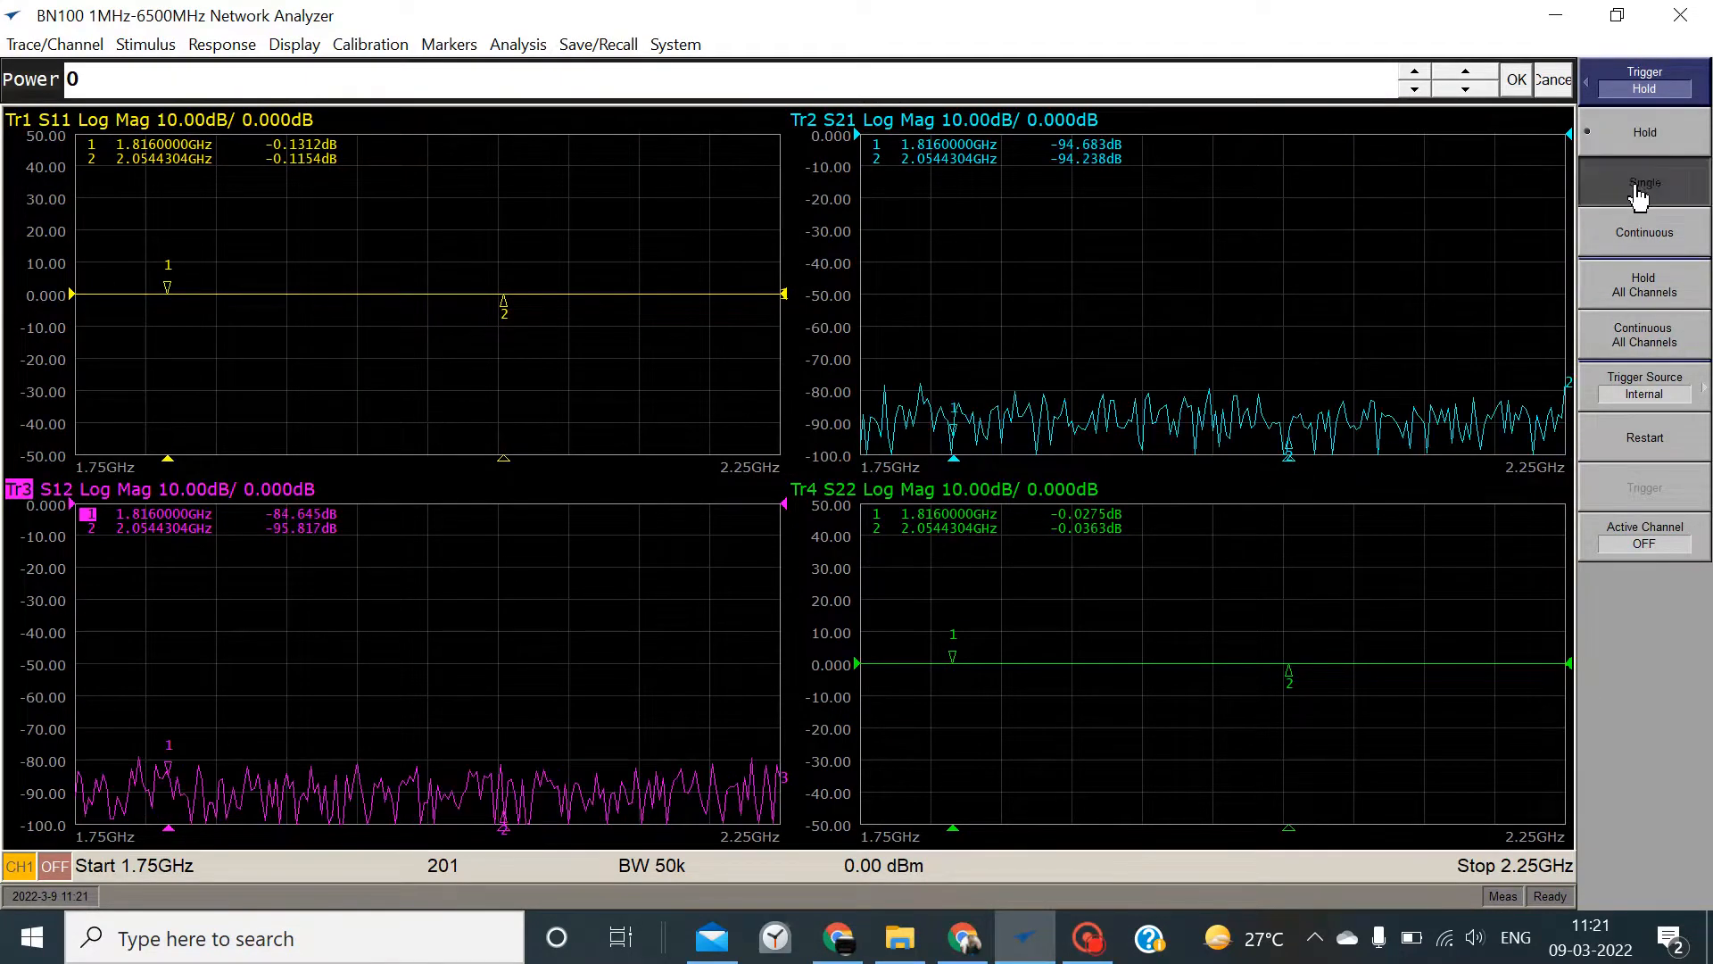
pyautogui.click(1639, 192)
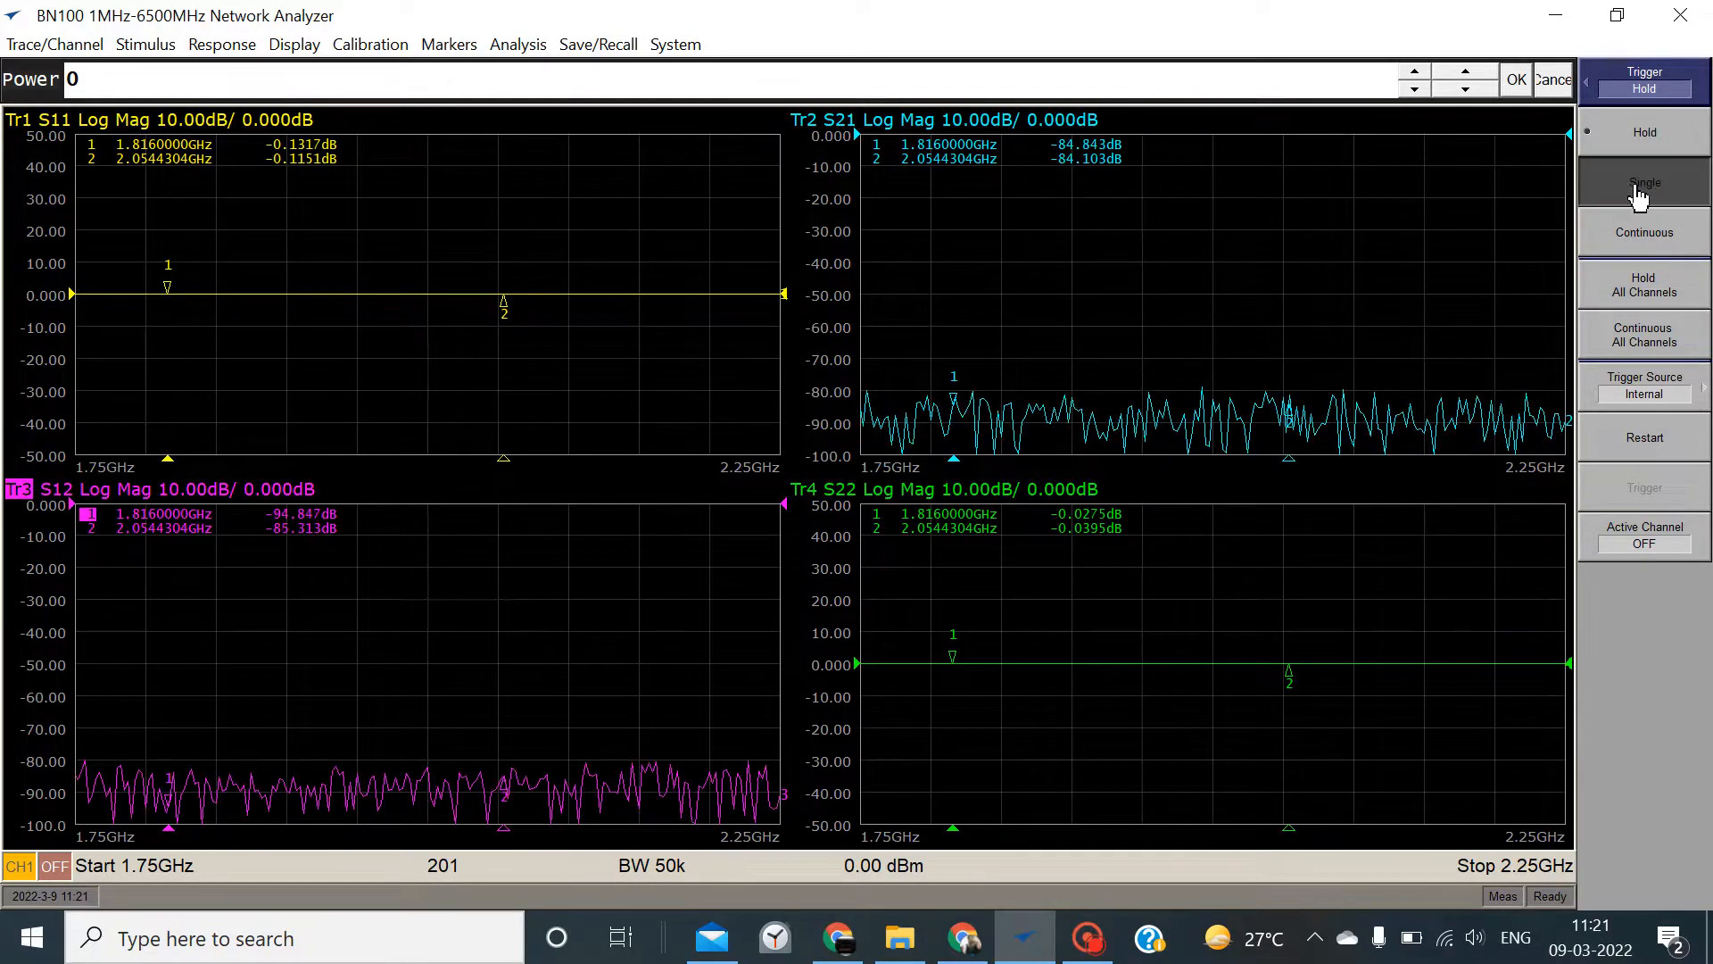
# Return the trigger to Continuous, and try Hold All Channels before restoring Continuous All Channels
pyautogui.click(1643, 233)
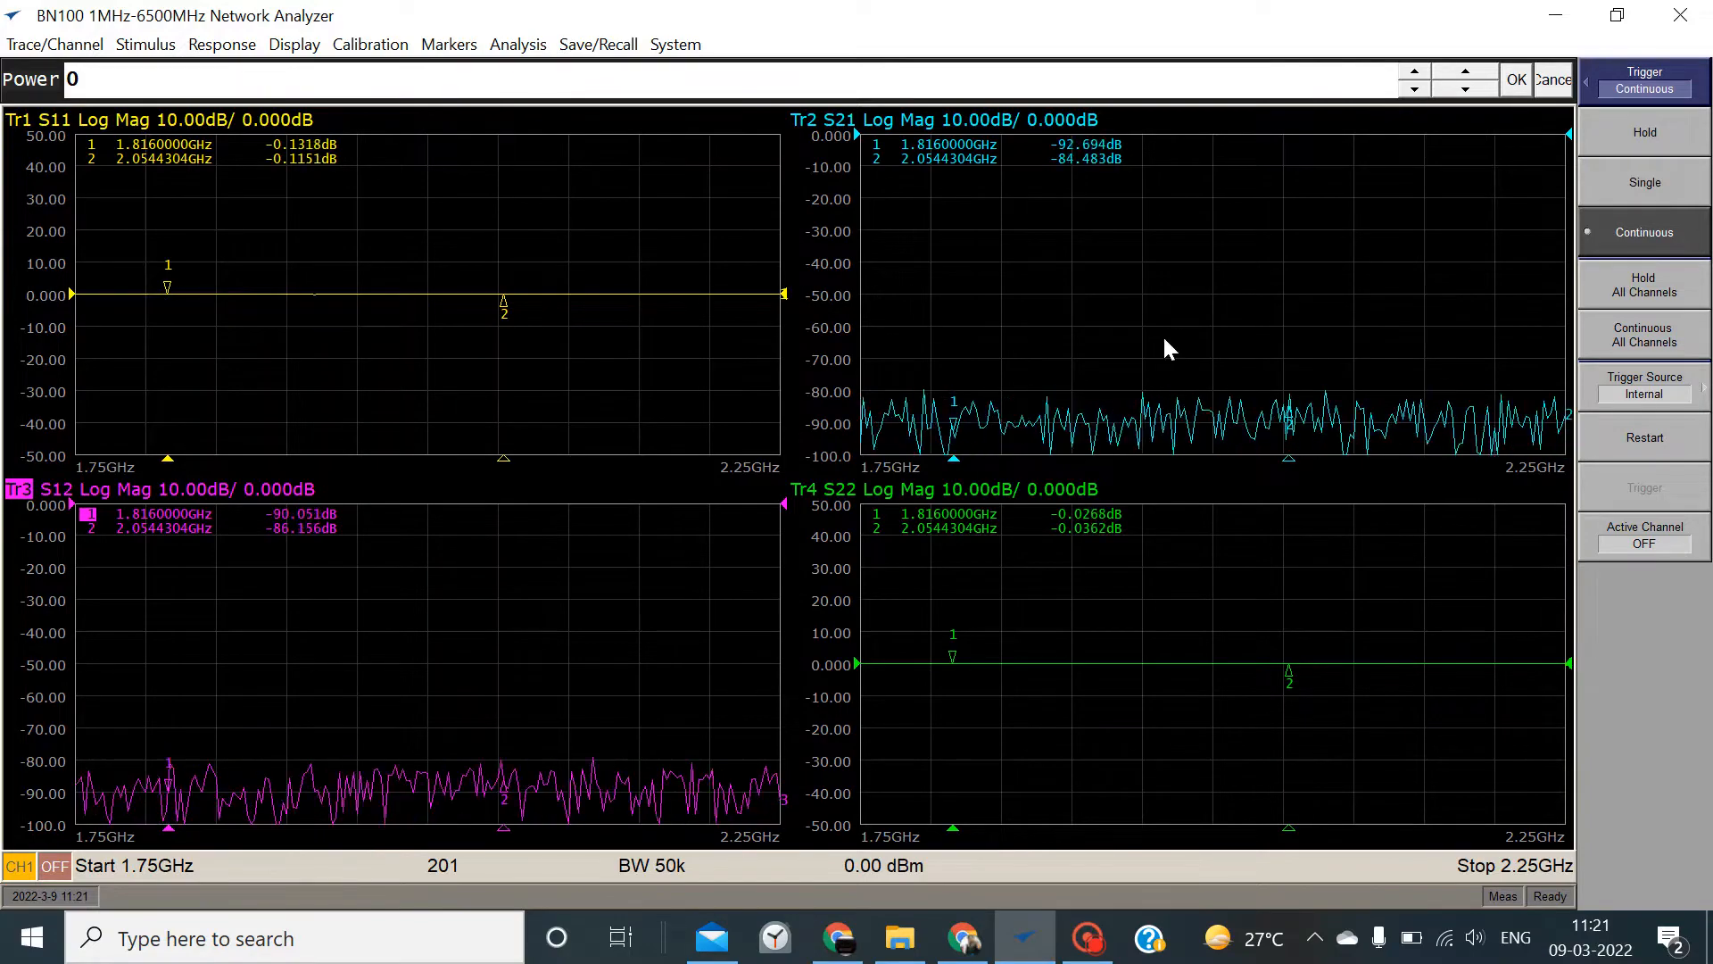
pyautogui.click(1652, 301)
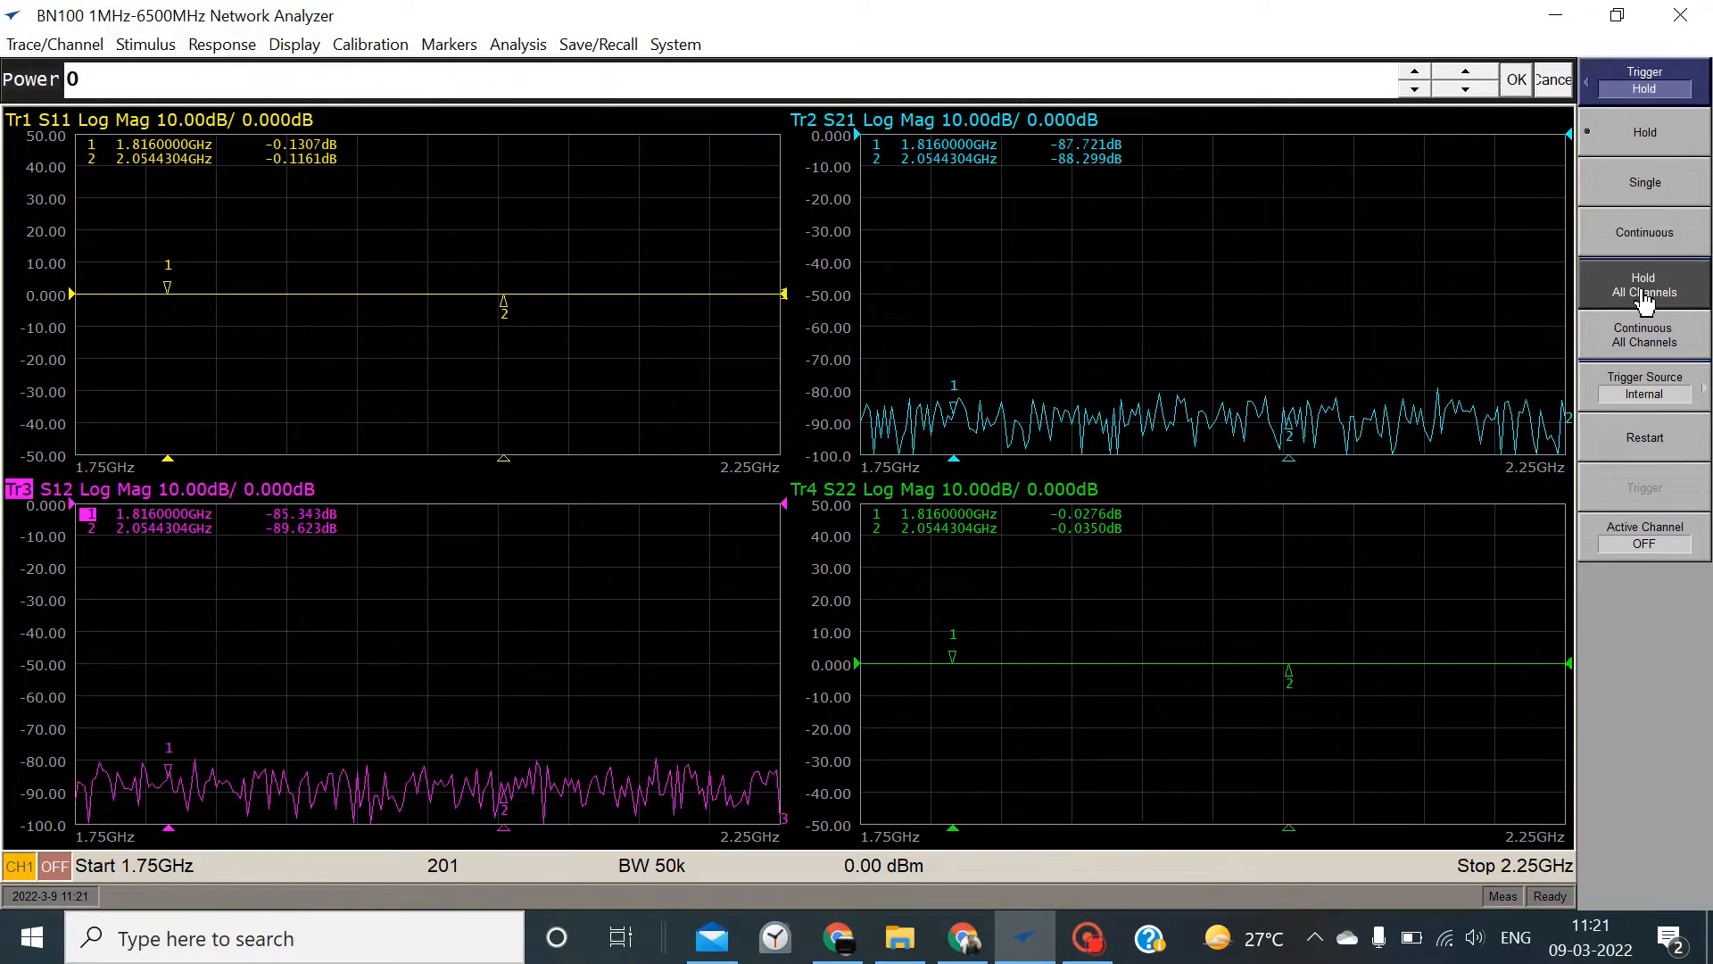
pyautogui.click(1648, 348)
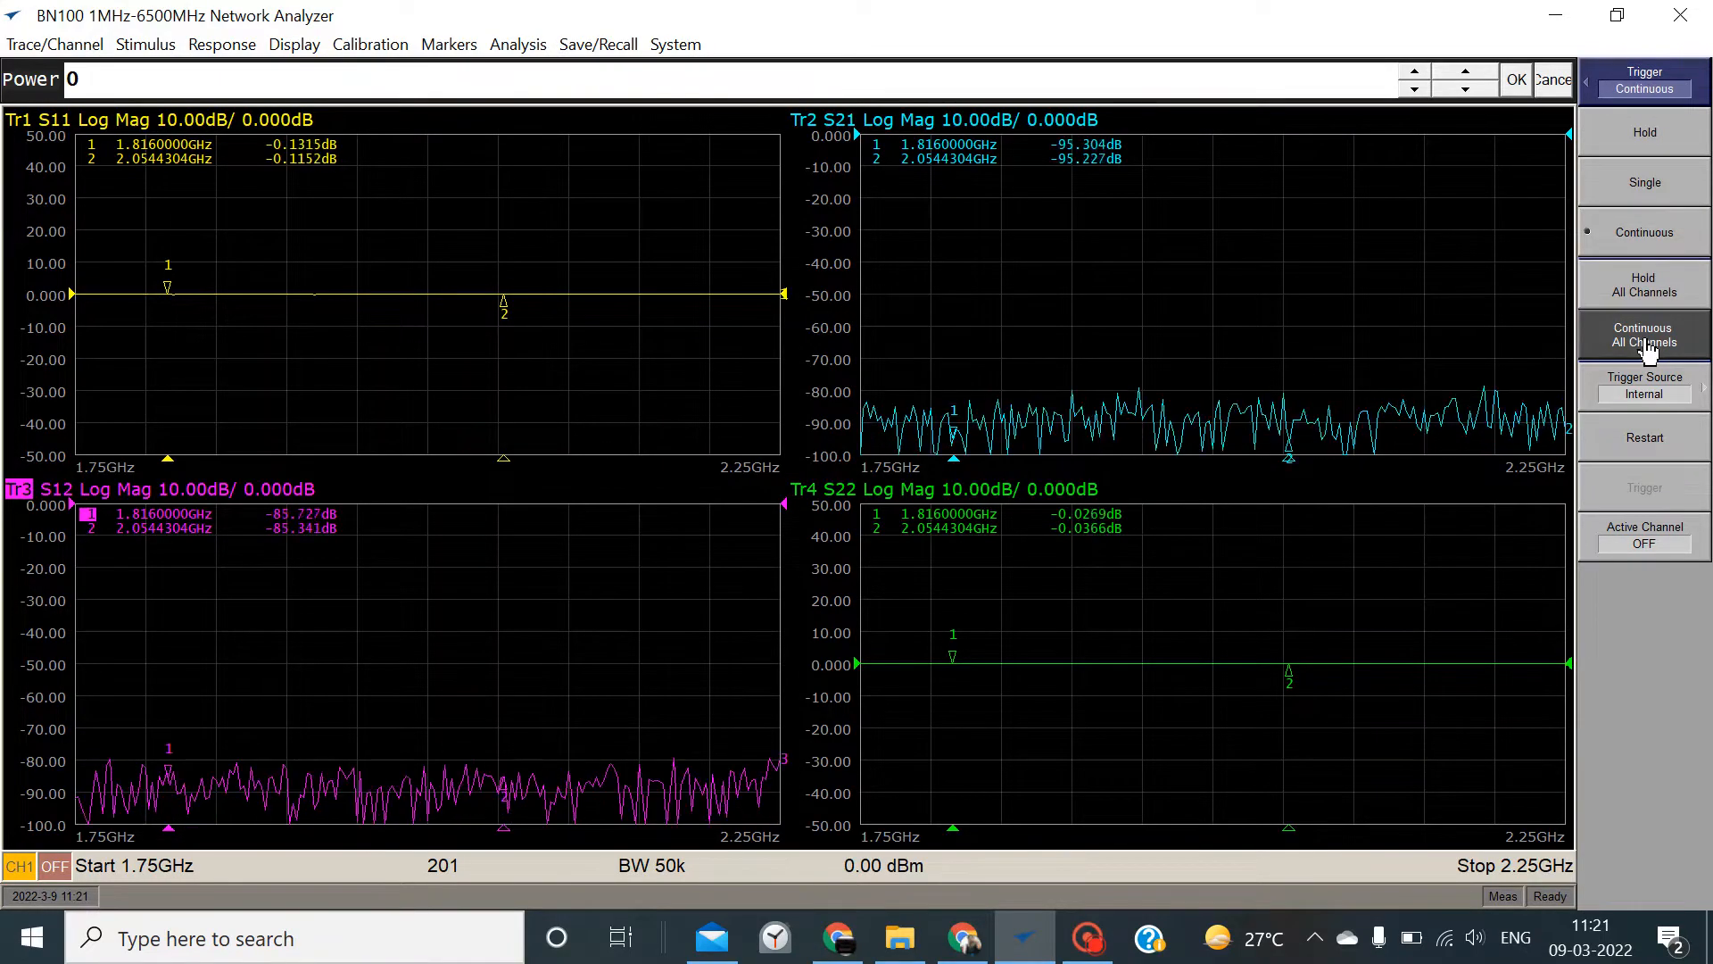
# Review the available trigger source options and go back to the sweep setup
pyautogui.click(1689, 397)
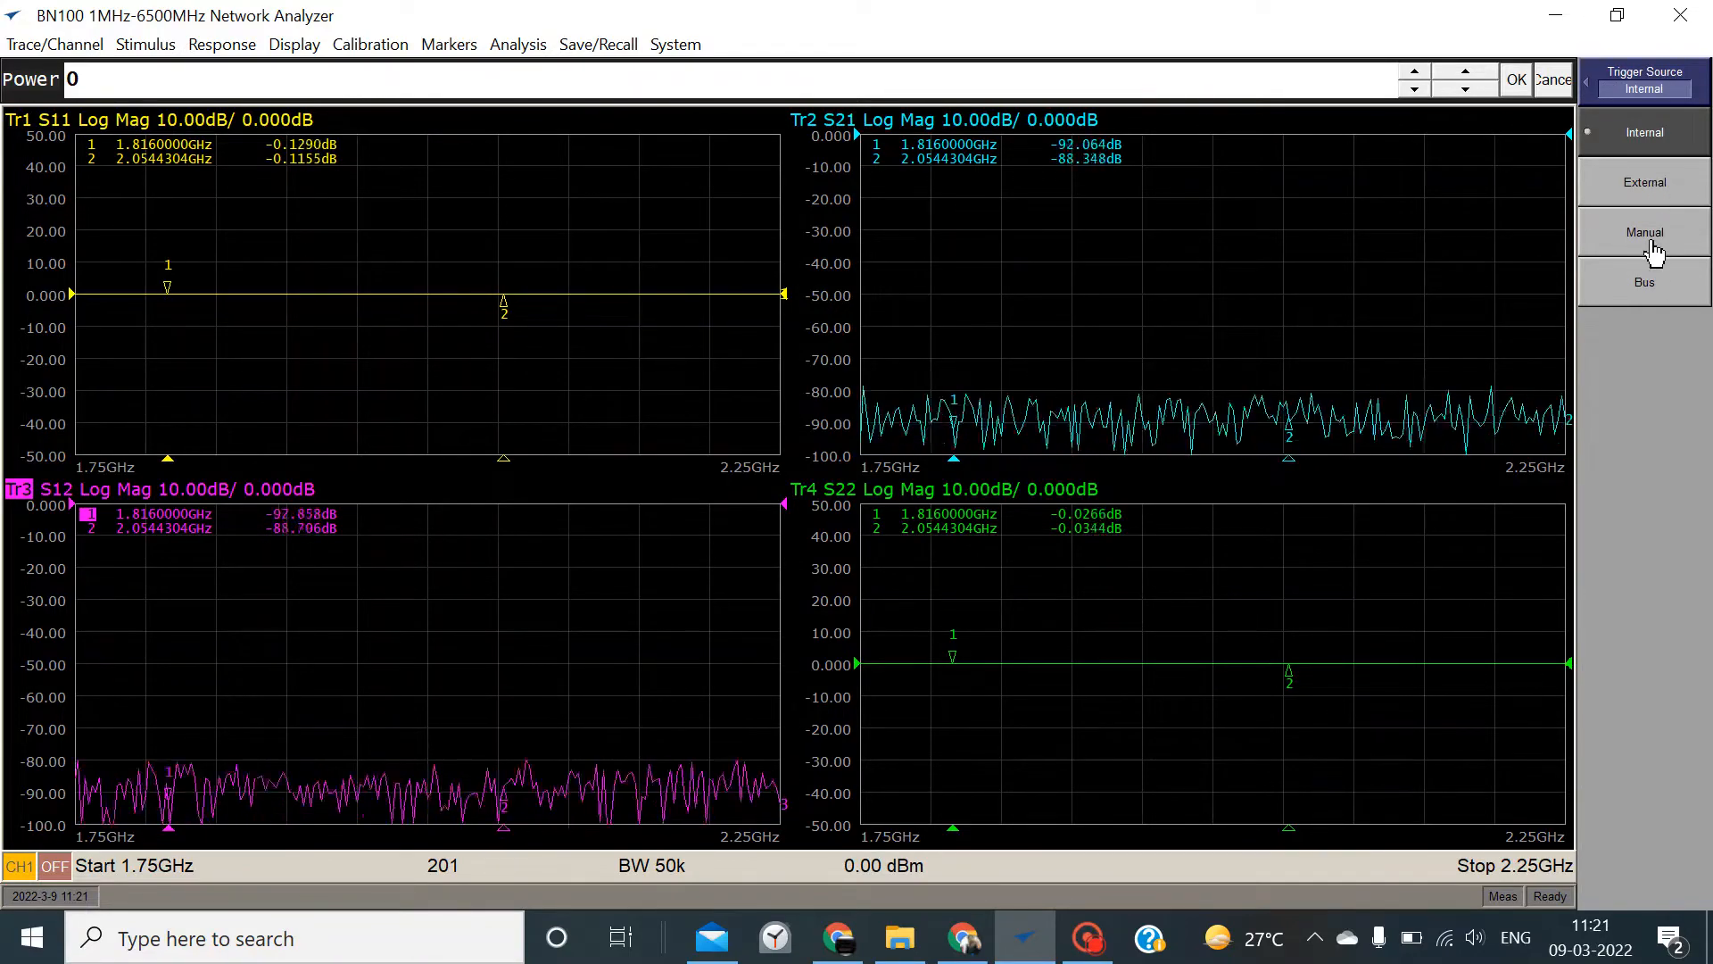
pyautogui.click(1597, 82)
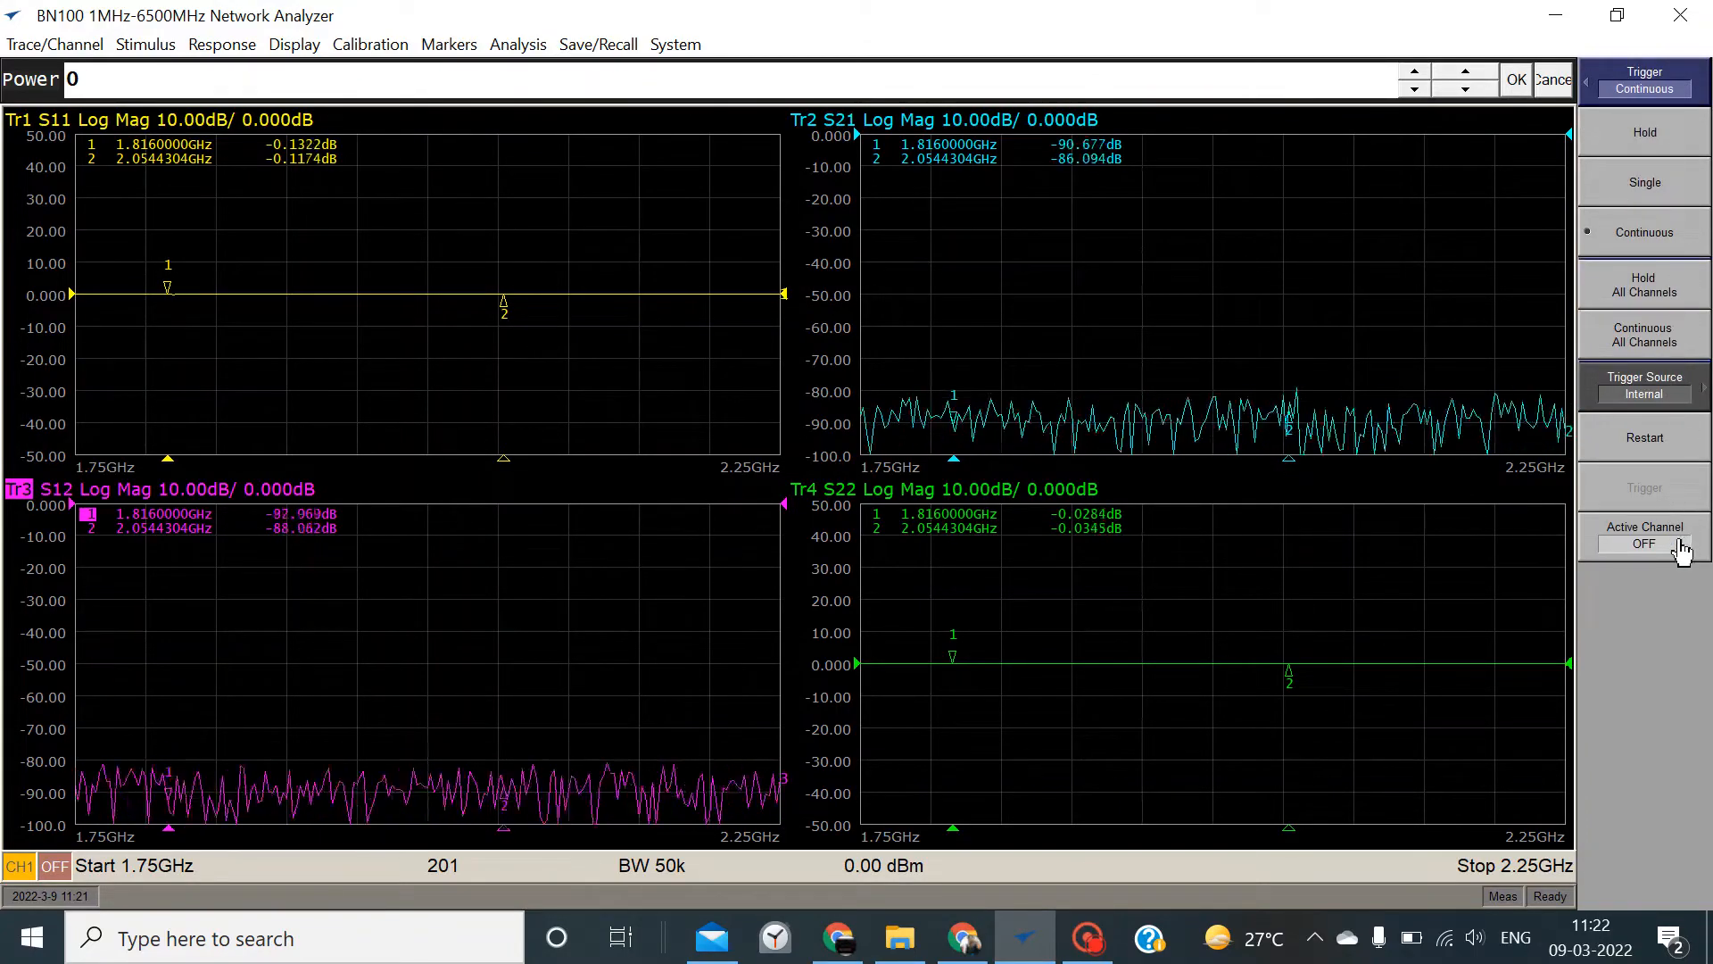
pyautogui.click(1597, 82)
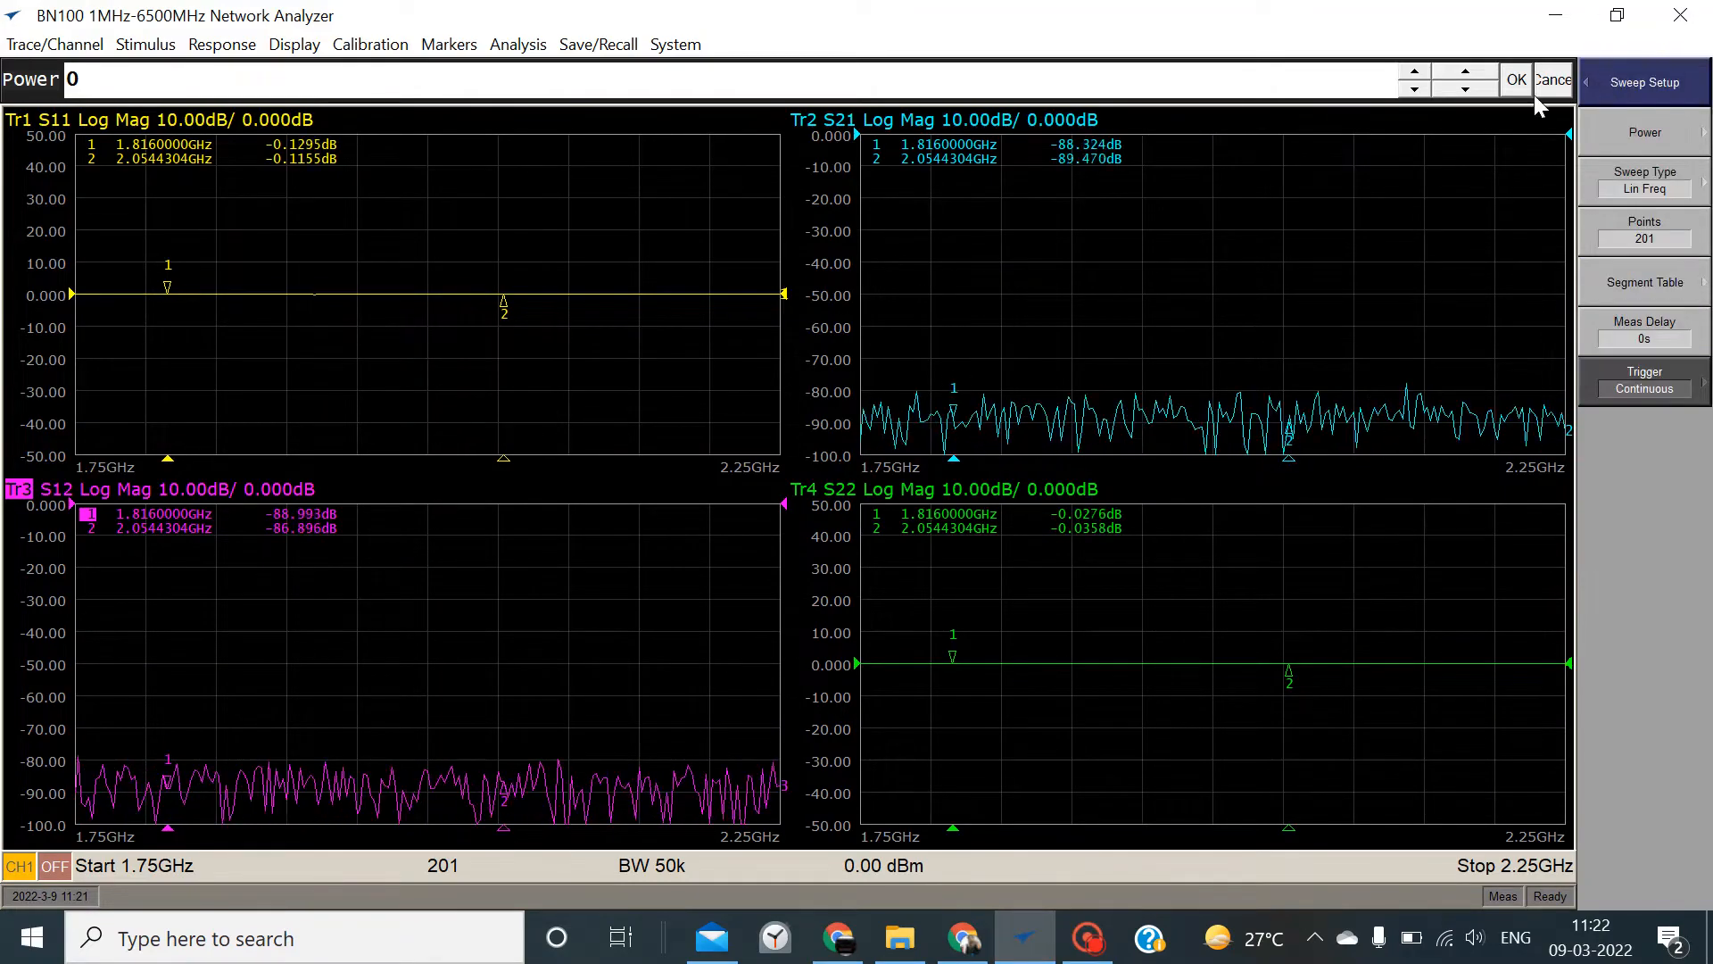
# Switch the measurement of trace 1 through S21, S12 and S22, and return it to S11
pyautogui.click(150, 47)
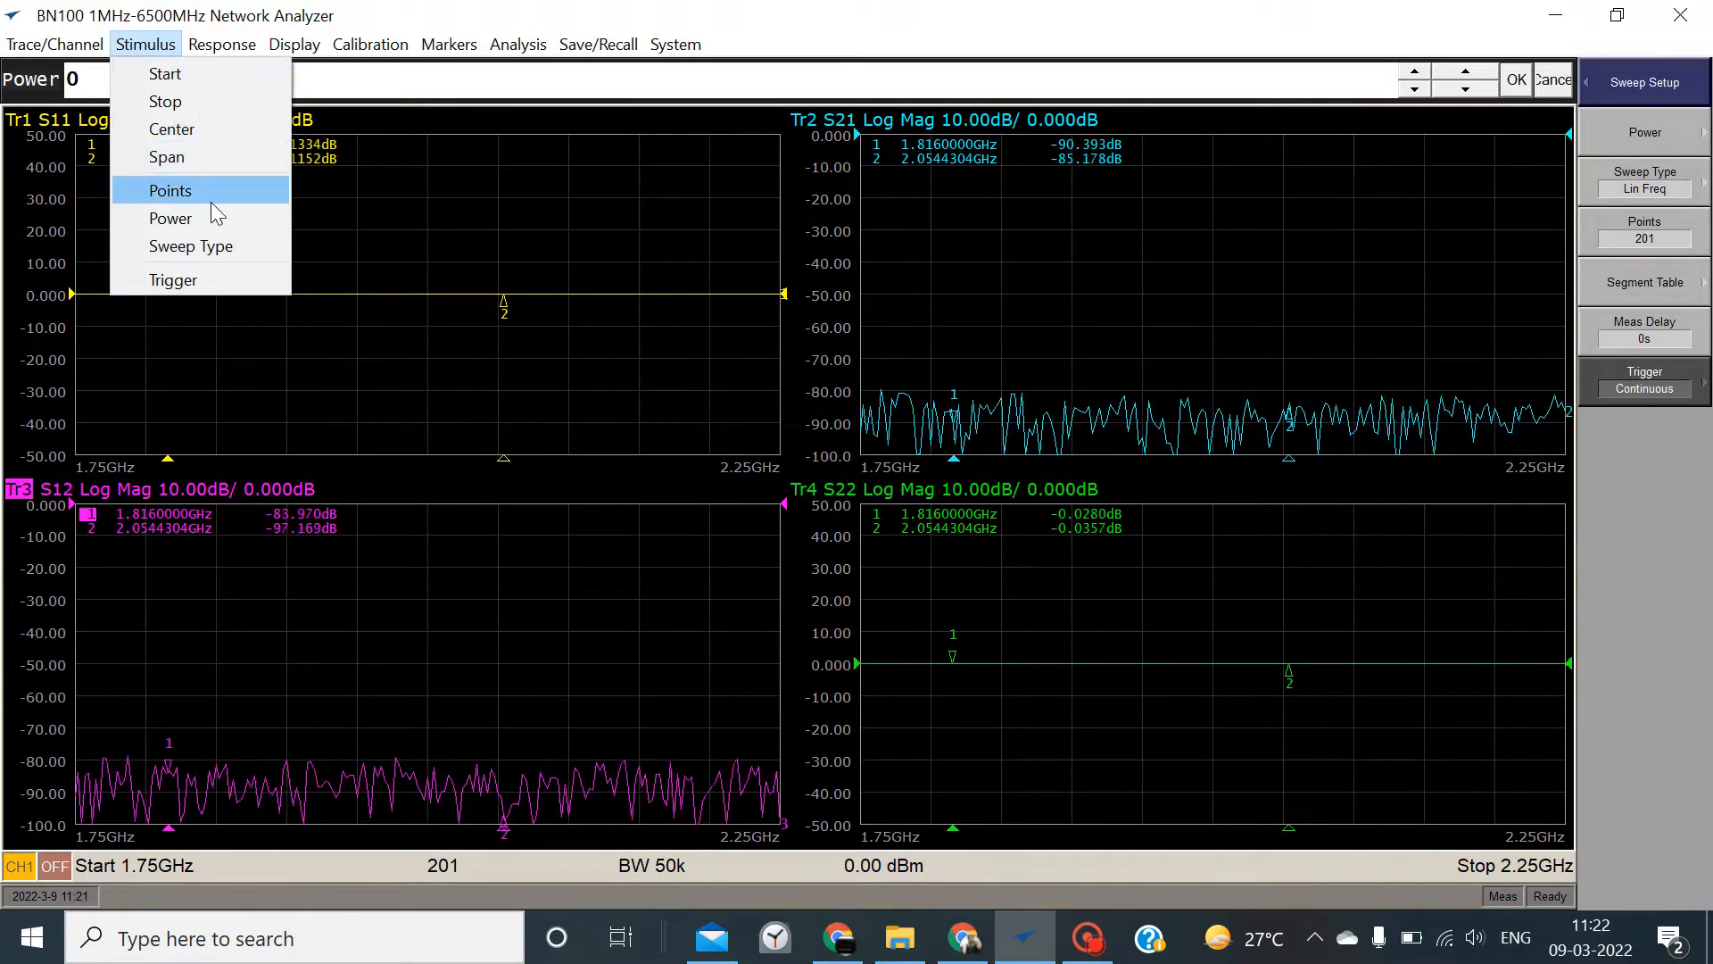
pyautogui.moveTo(212, 50)
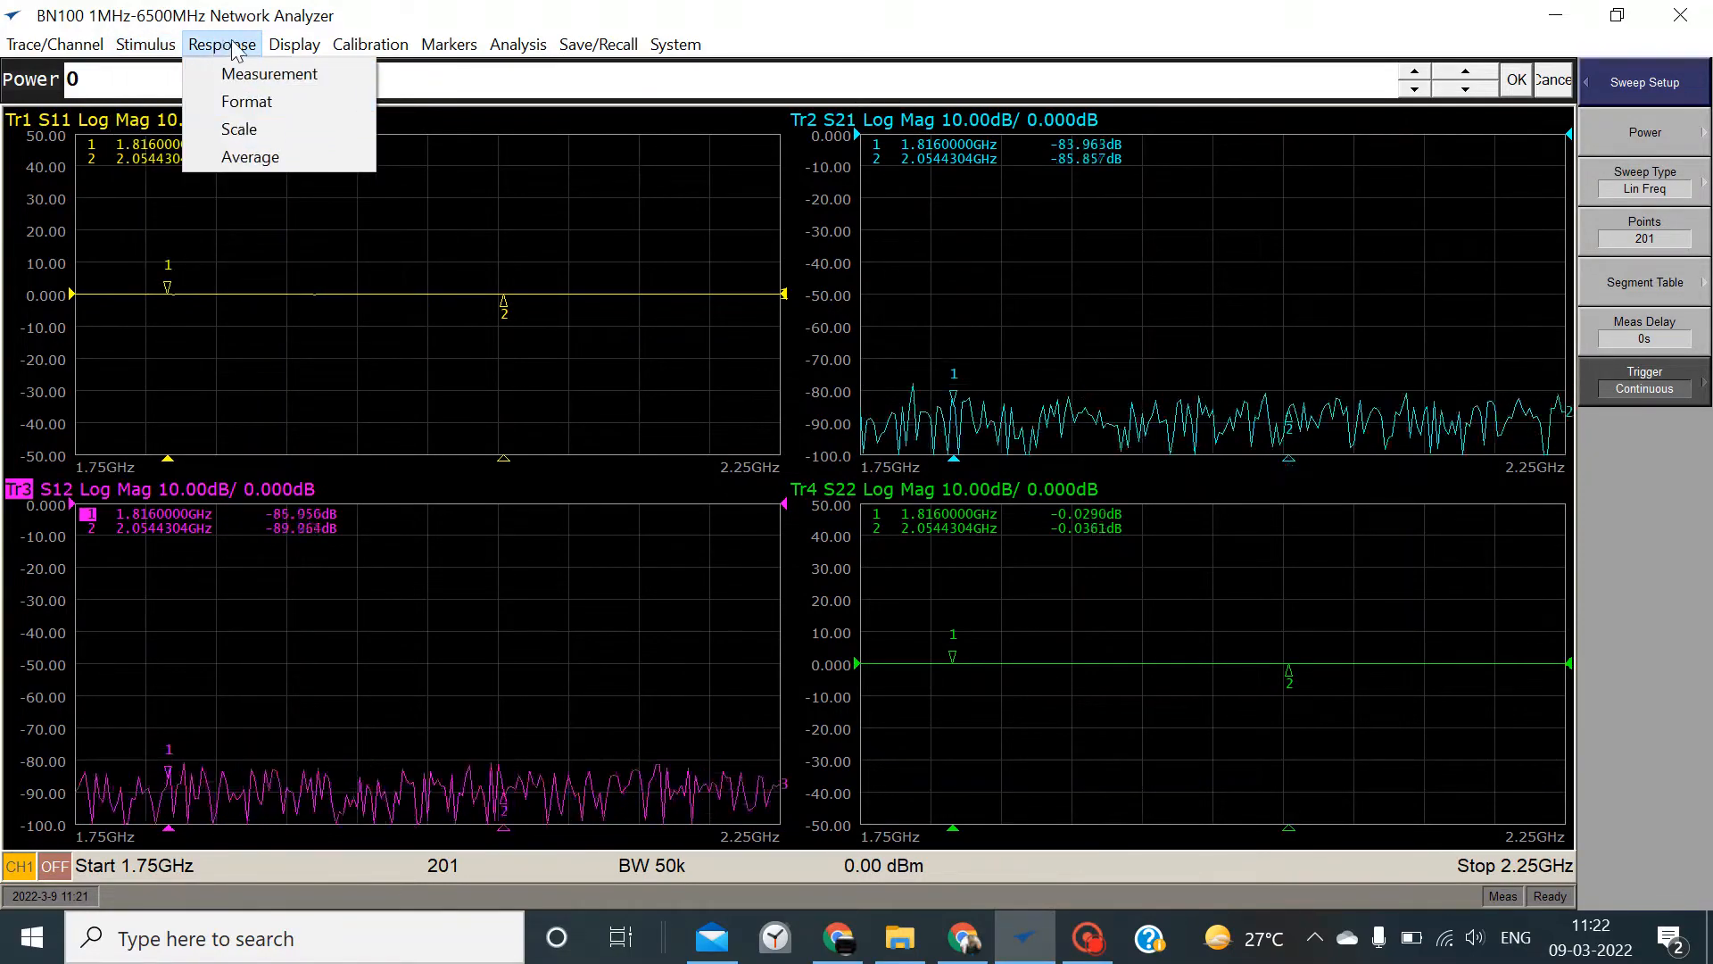
pyautogui.click(340, 77)
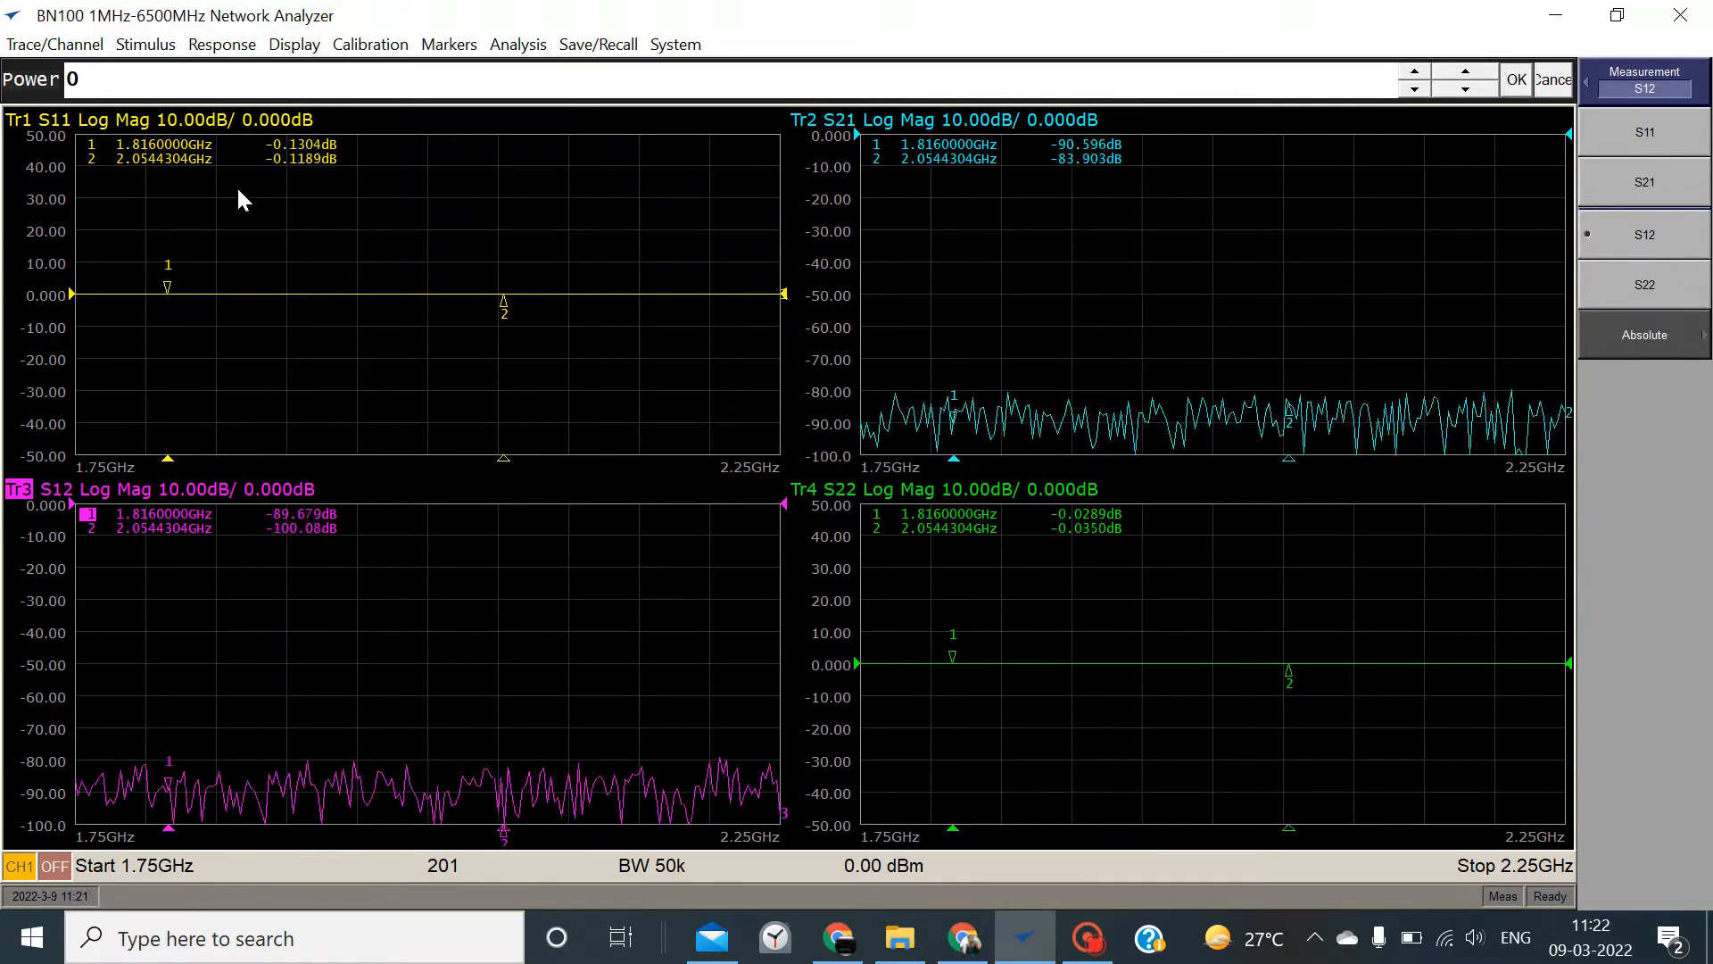
pyautogui.click(166, 191)
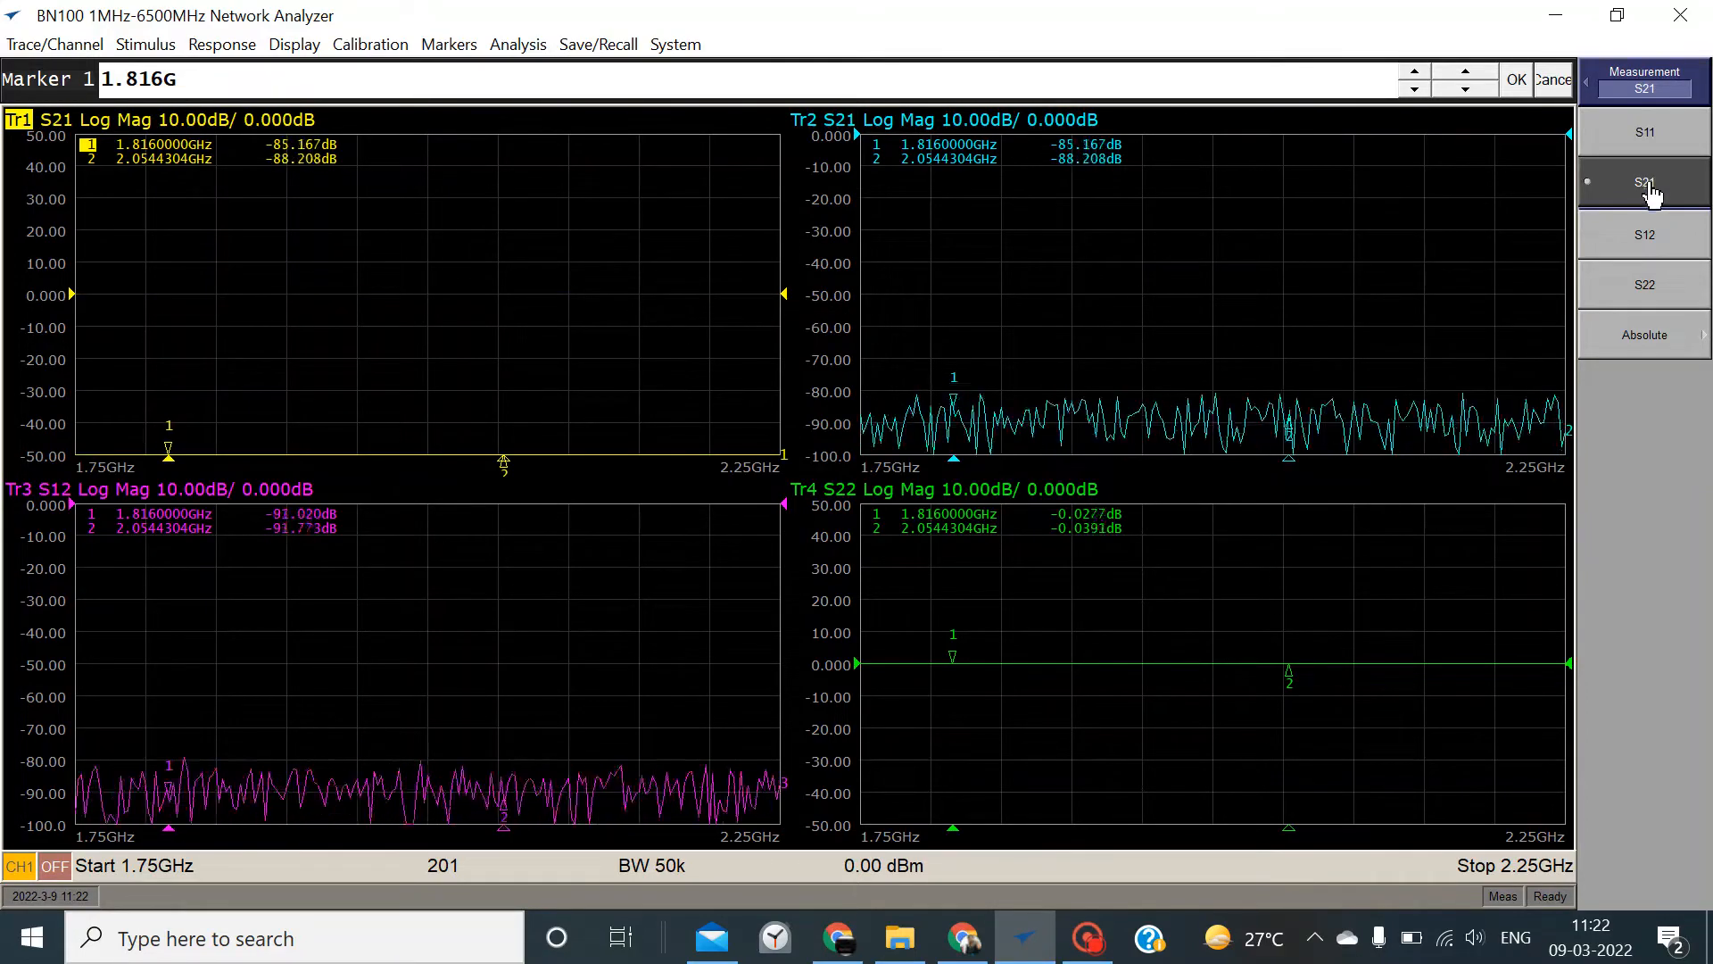
pyautogui.click(1657, 239)
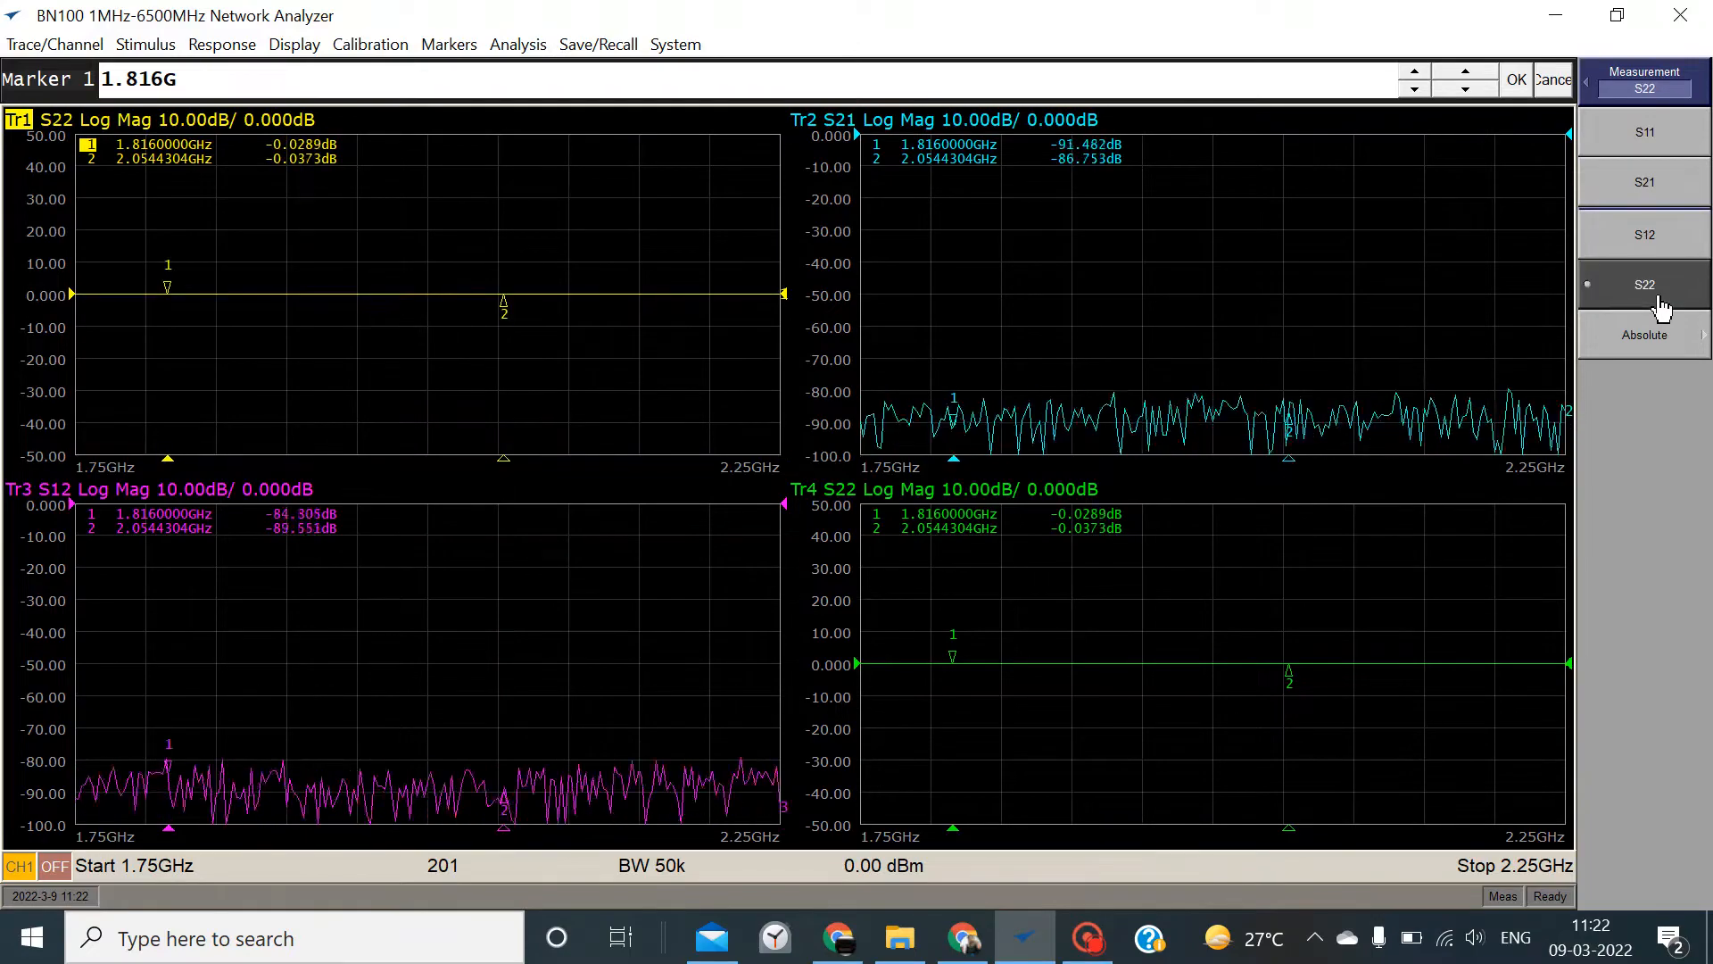
pyautogui.click(1635, 147)
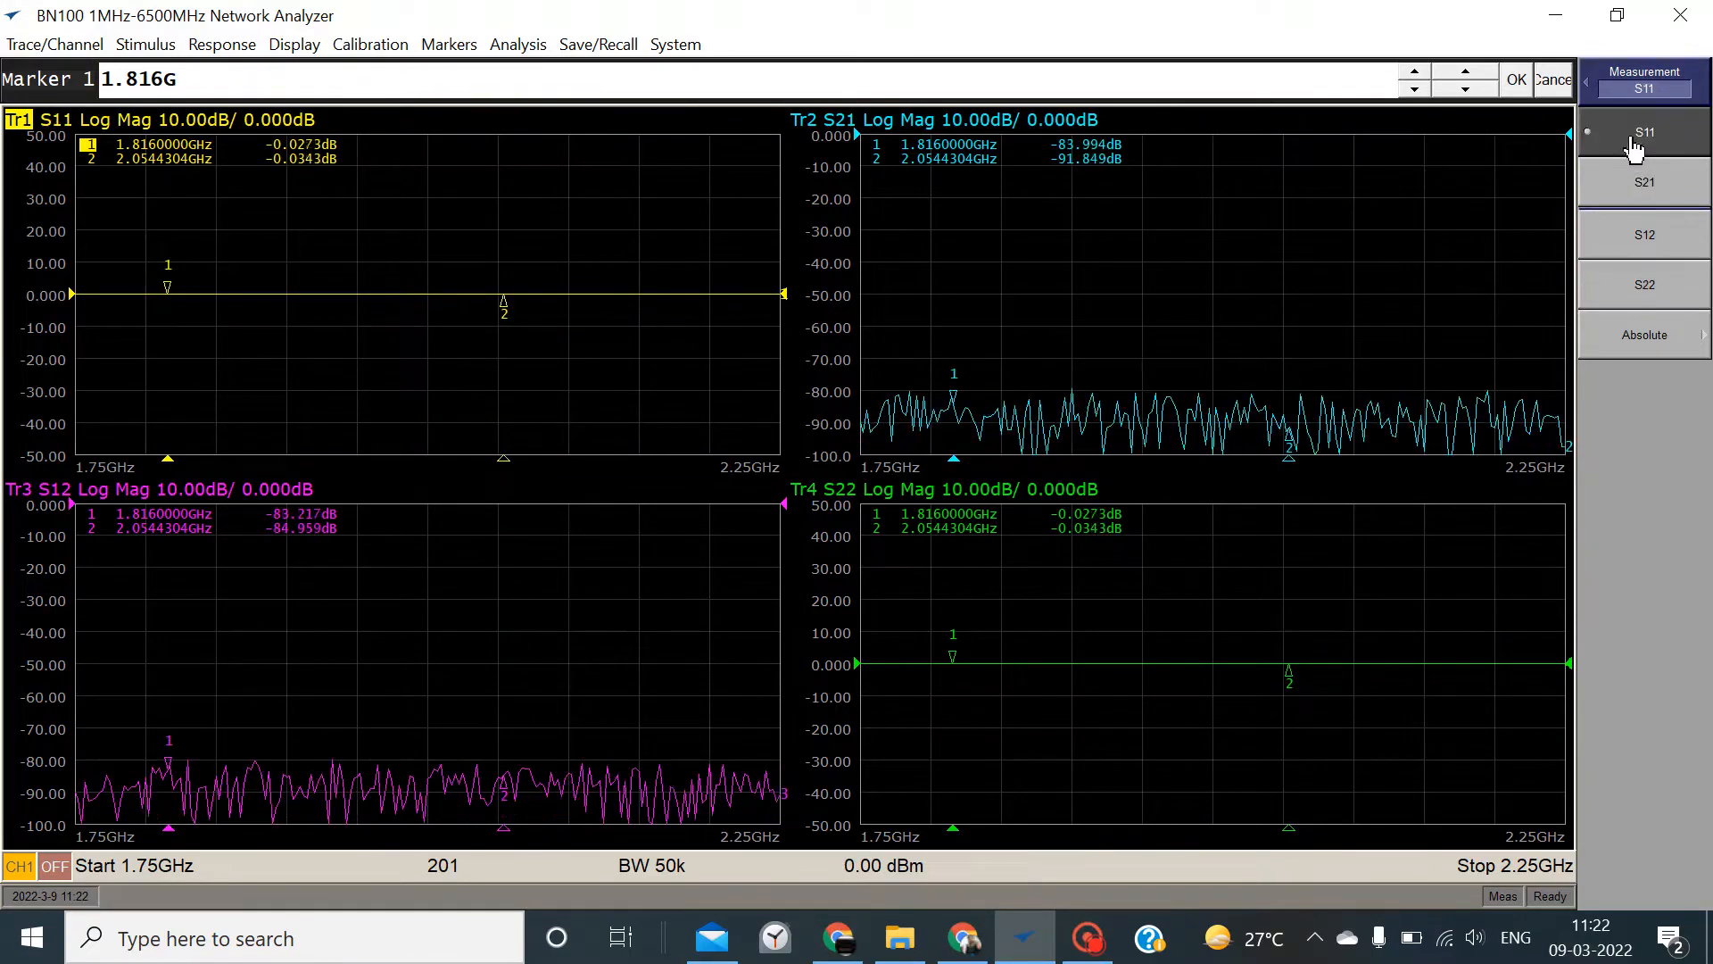
# Switch the measurement of trace 2 through the other S-parameters and return it to S21
pyautogui.click(1069, 223)
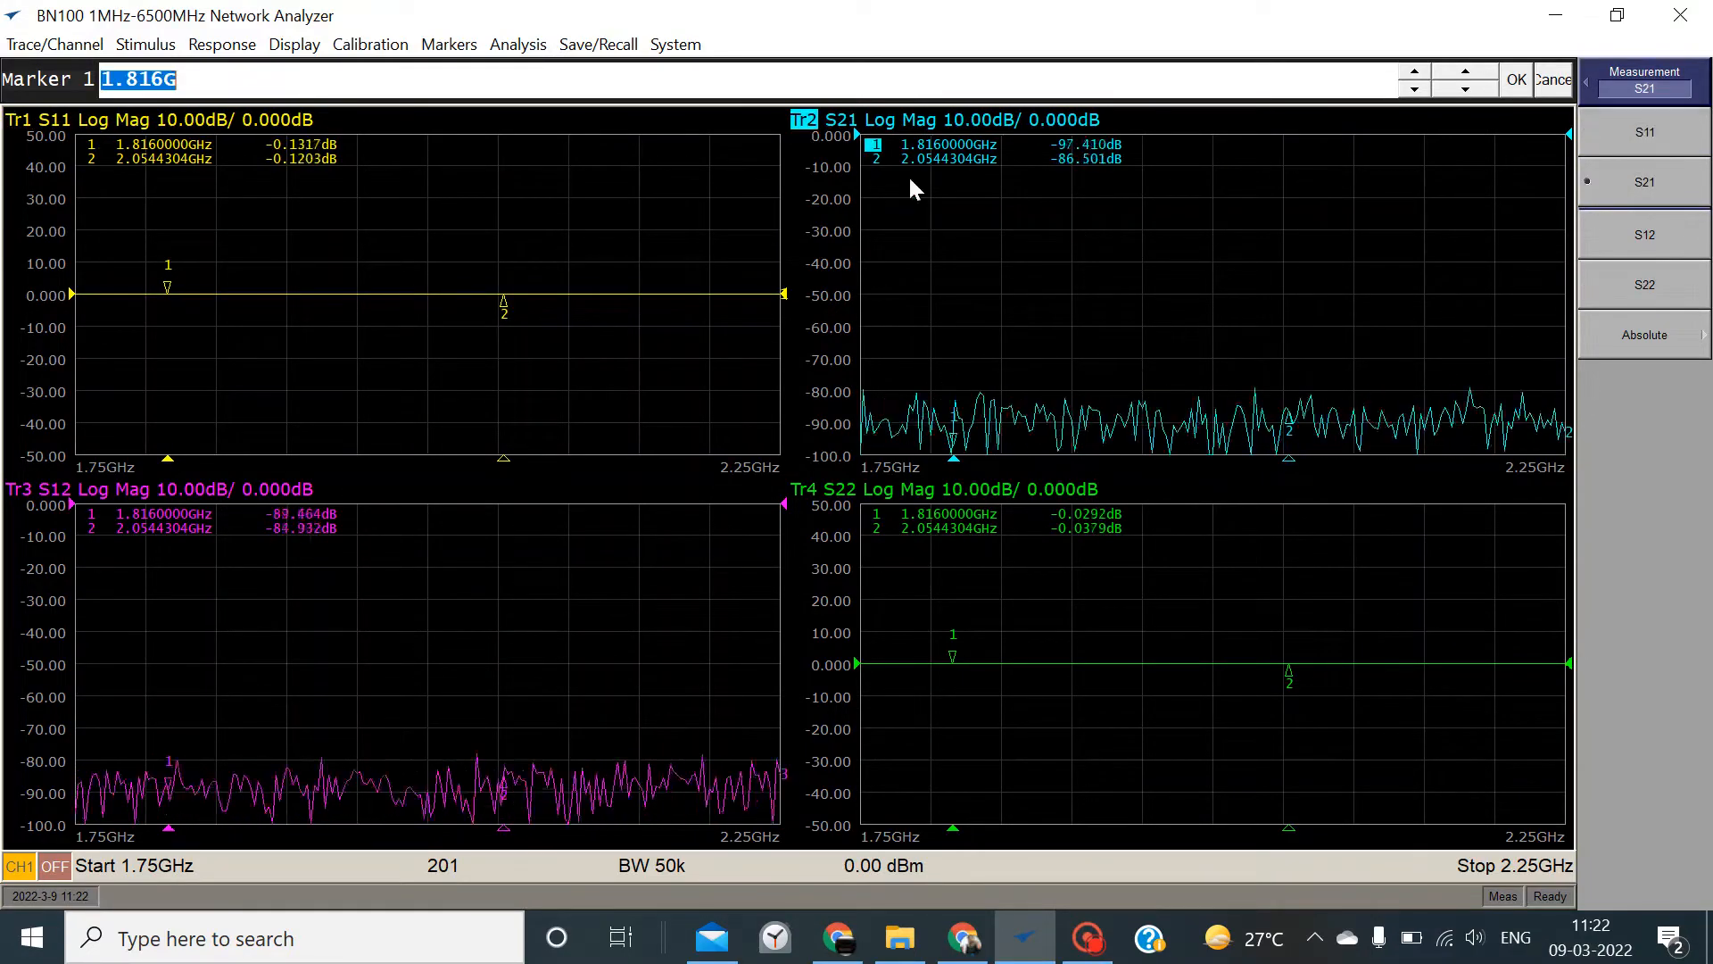
pyautogui.click(1653, 253)
pyautogui.click(1646, 282)
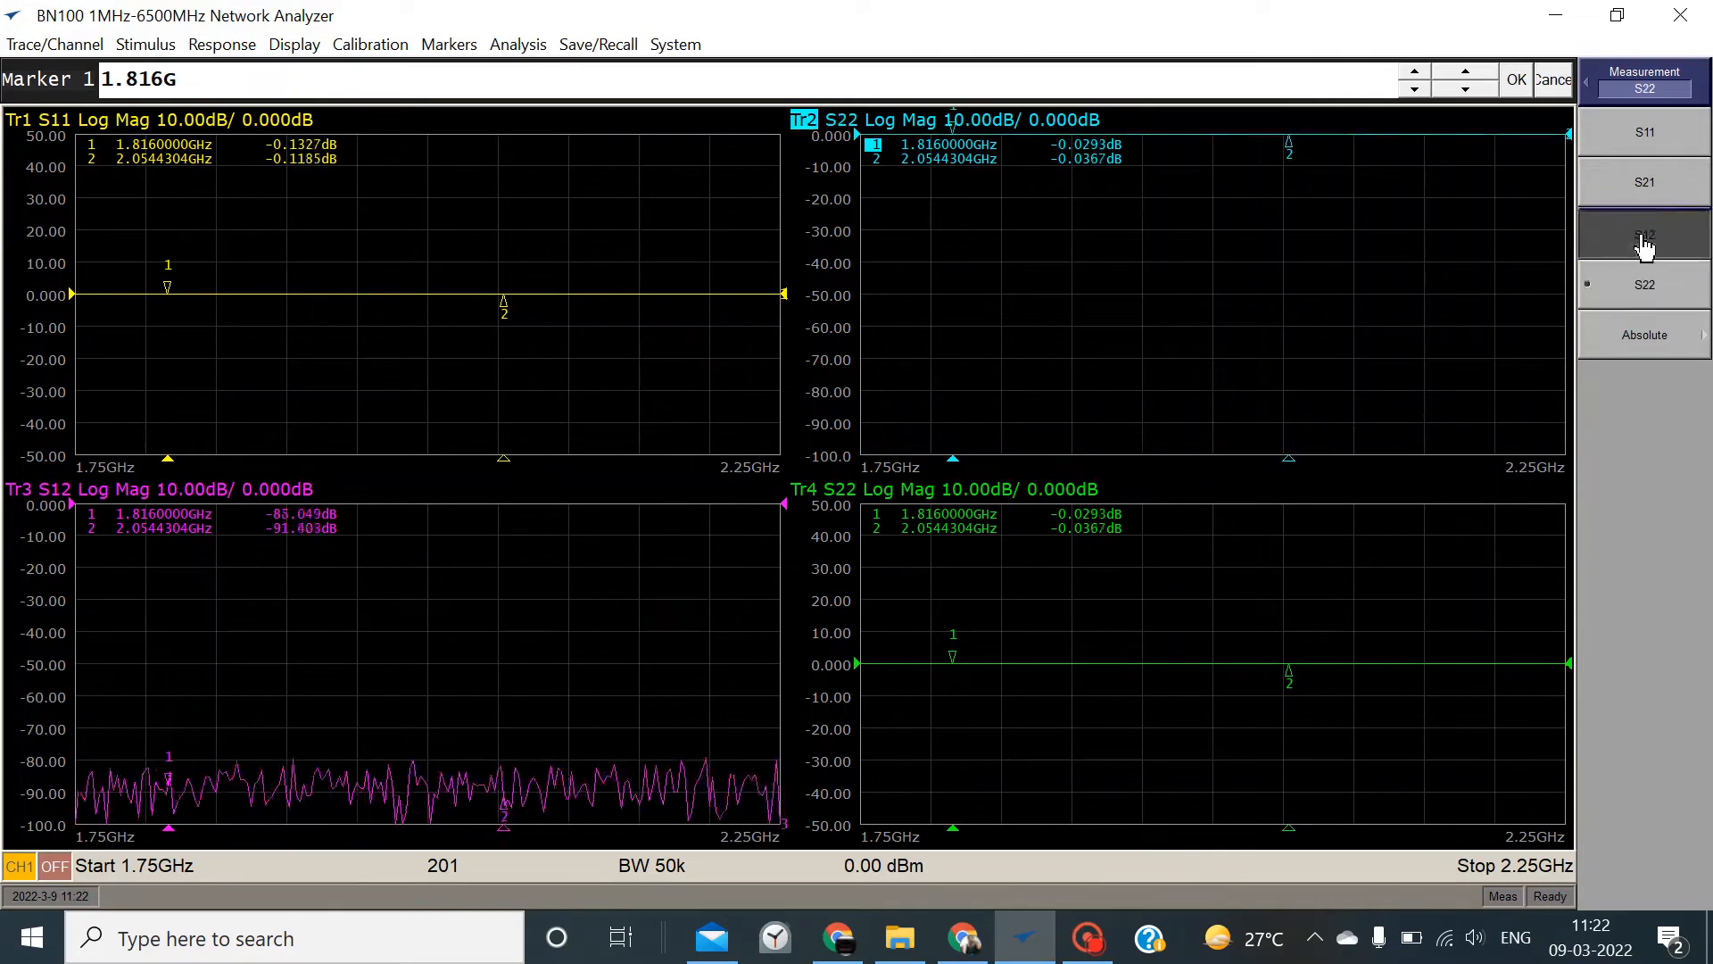
pyautogui.click(1648, 187)
pyautogui.click(1642, 149)
pyautogui.click(1632, 192)
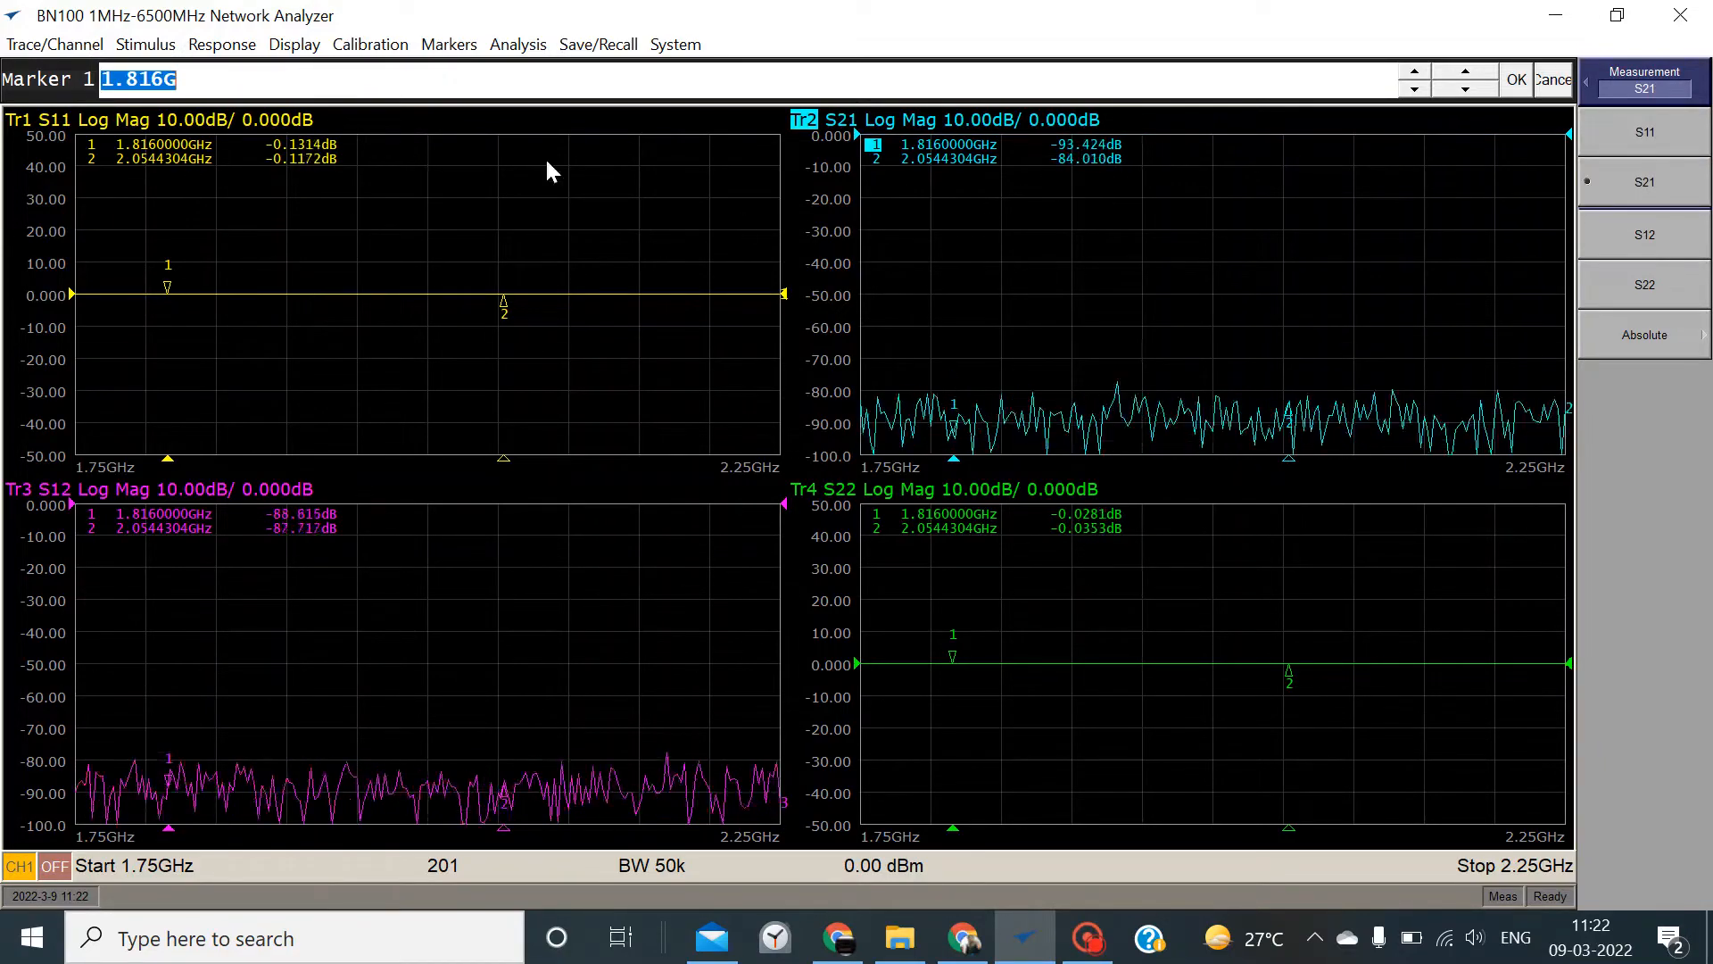
# Switch the display format of trace 1 through SWR, Phase and Expand Phase, and return it to Log Mag
pyautogui.click(222, 45)
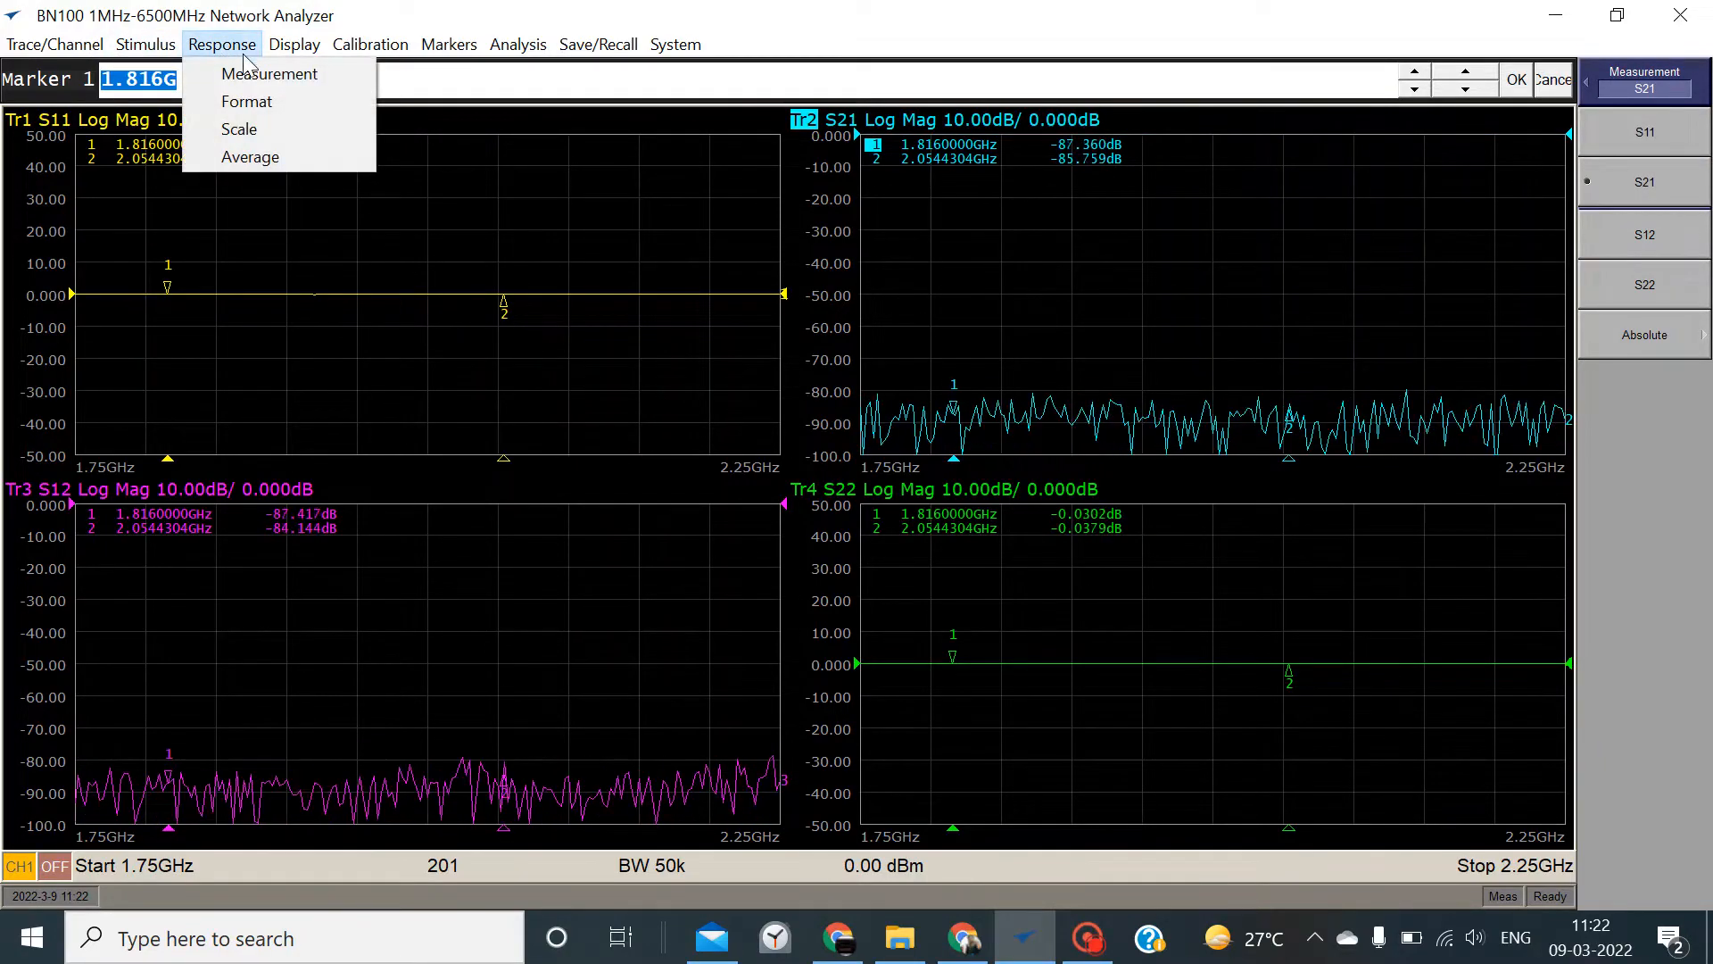
pyautogui.click(284, 100)
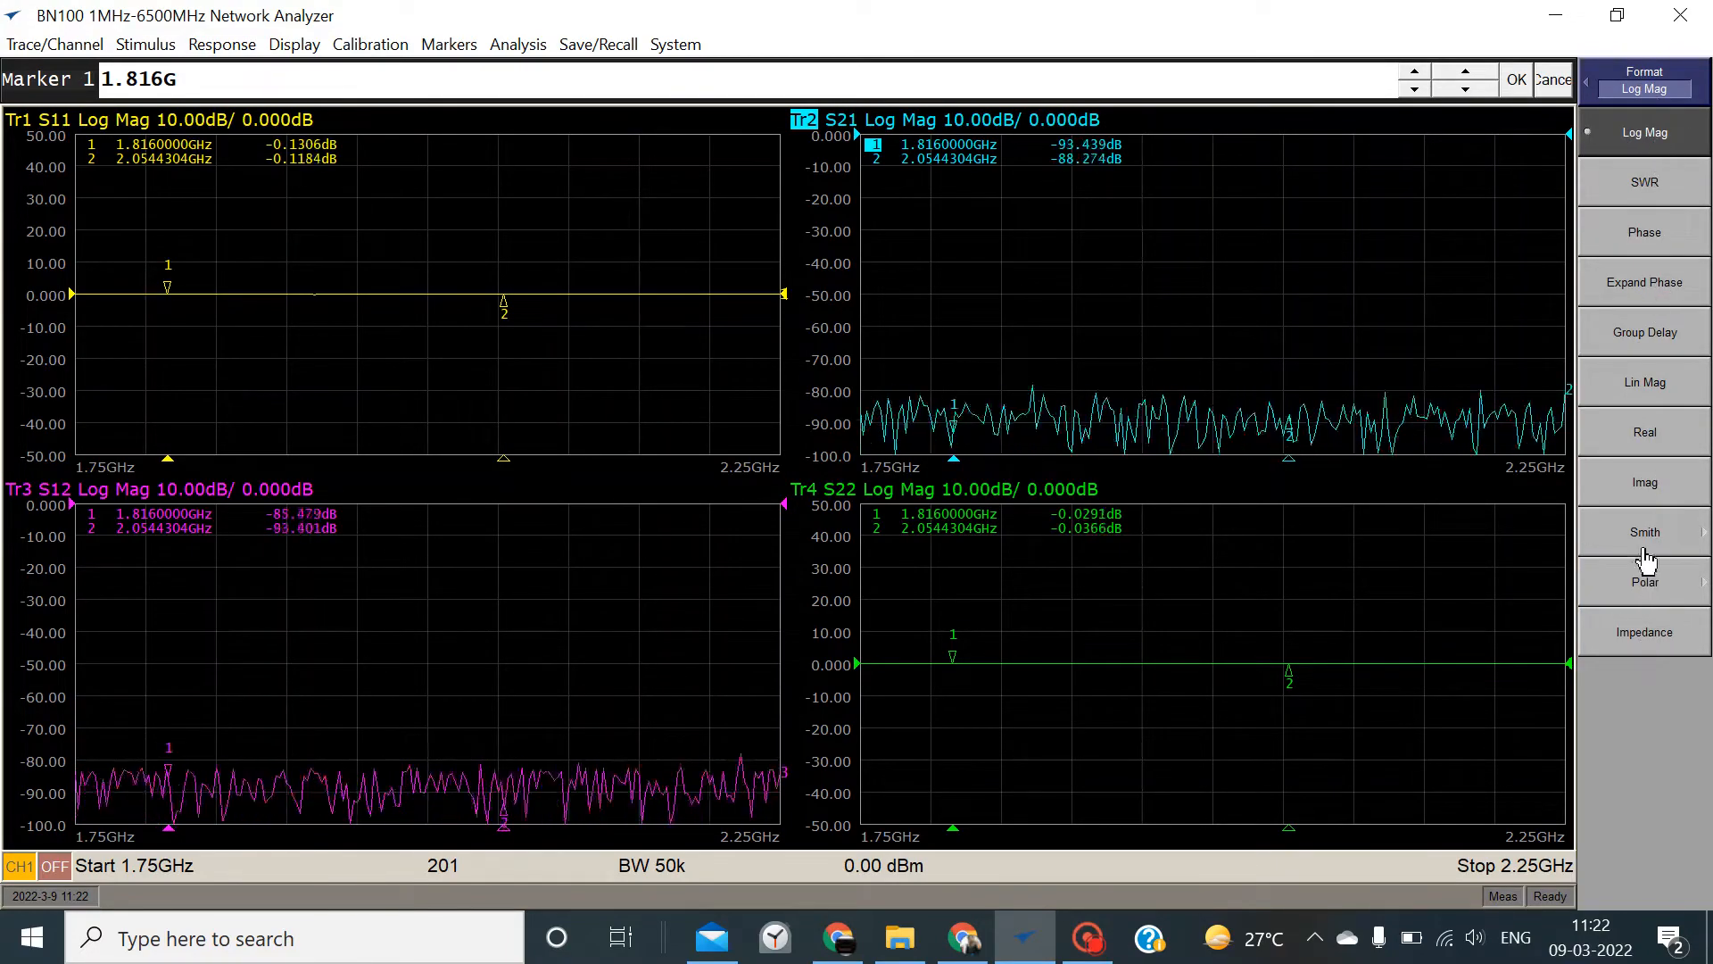
pyautogui.click(373, 207)
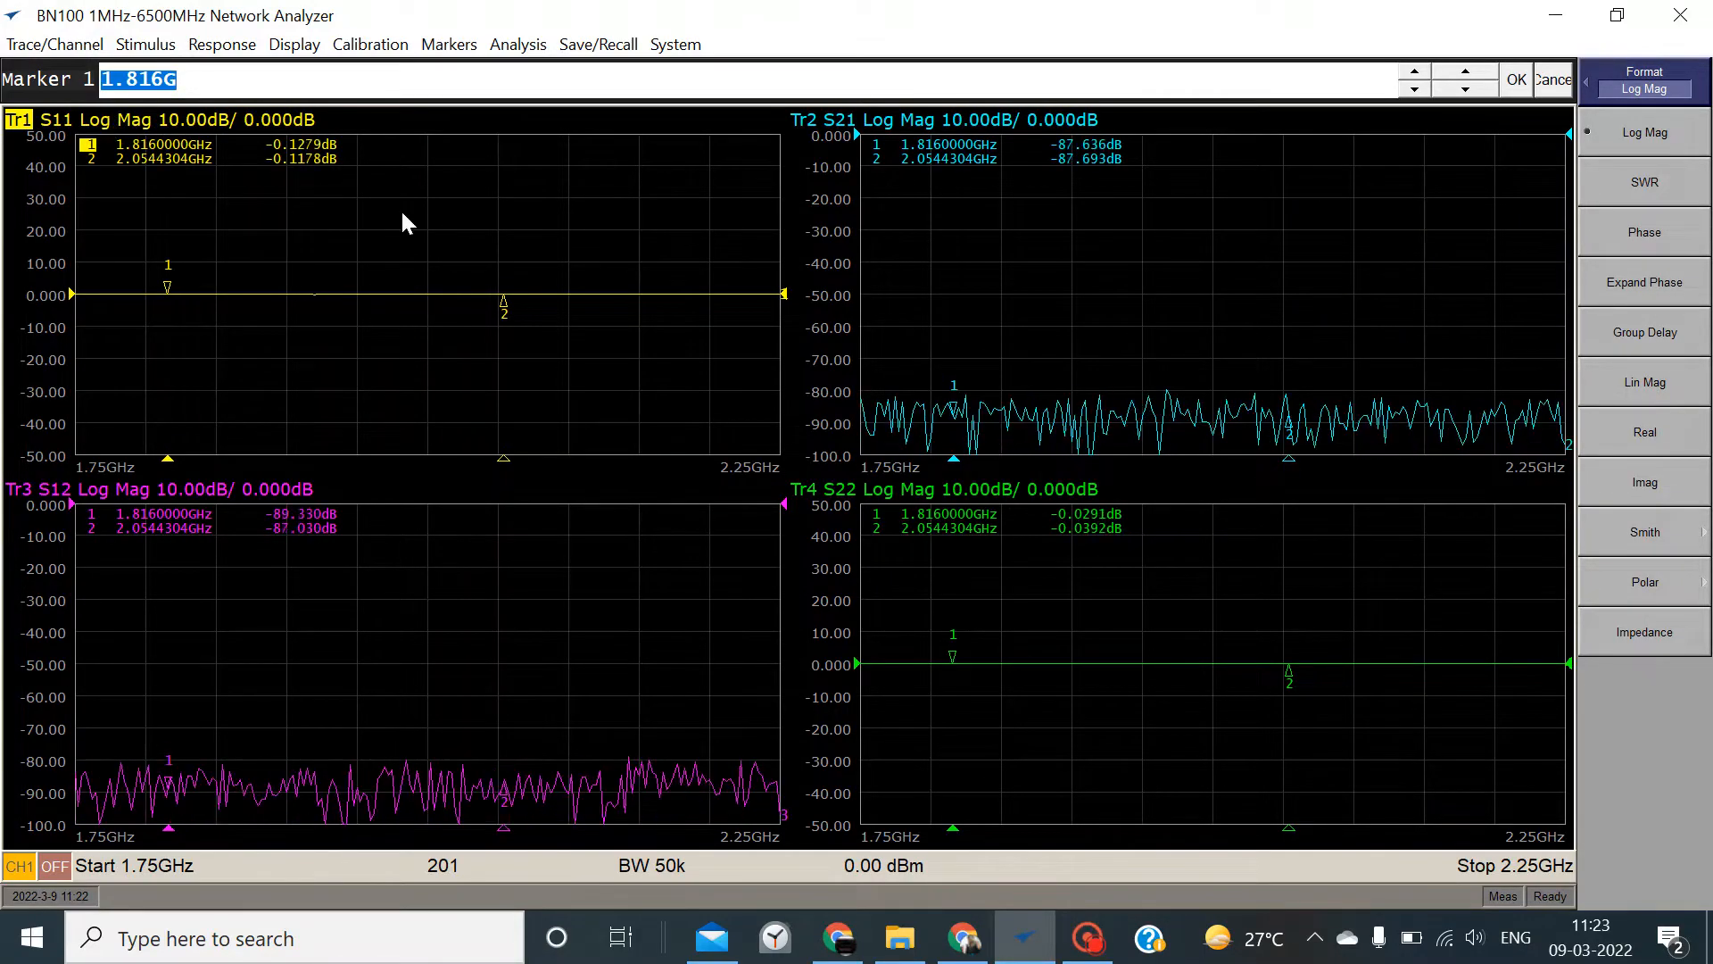
pyautogui.click(1639, 198)
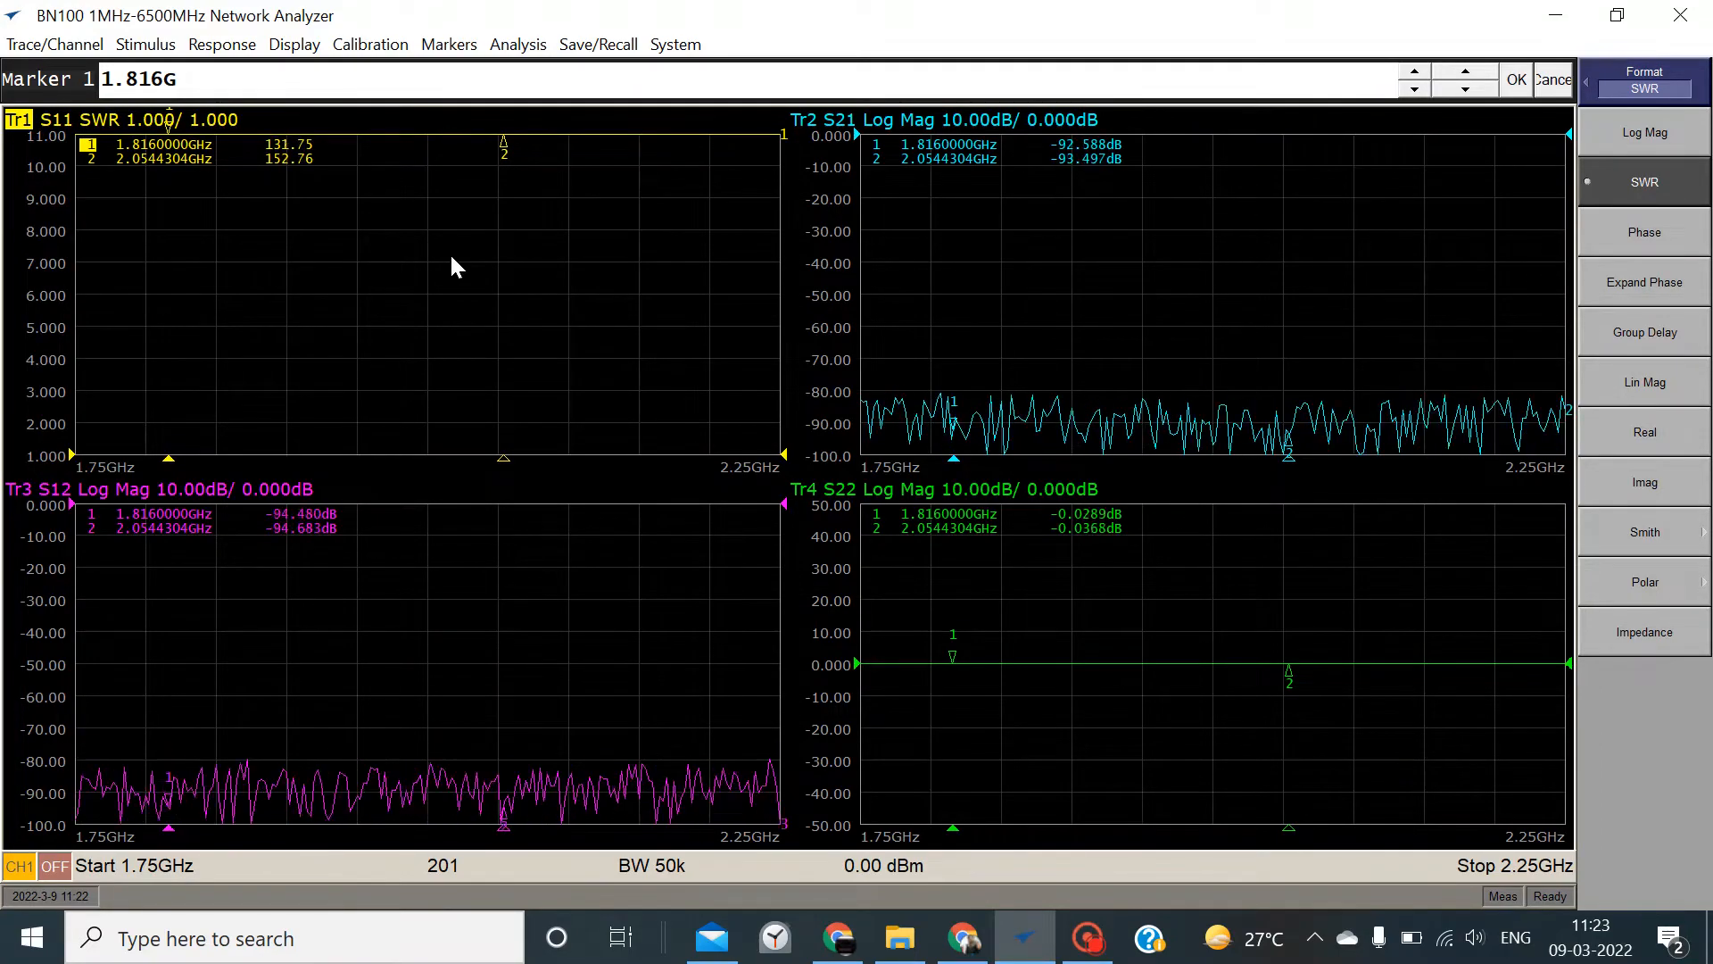
pyautogui.click(1624, 255)
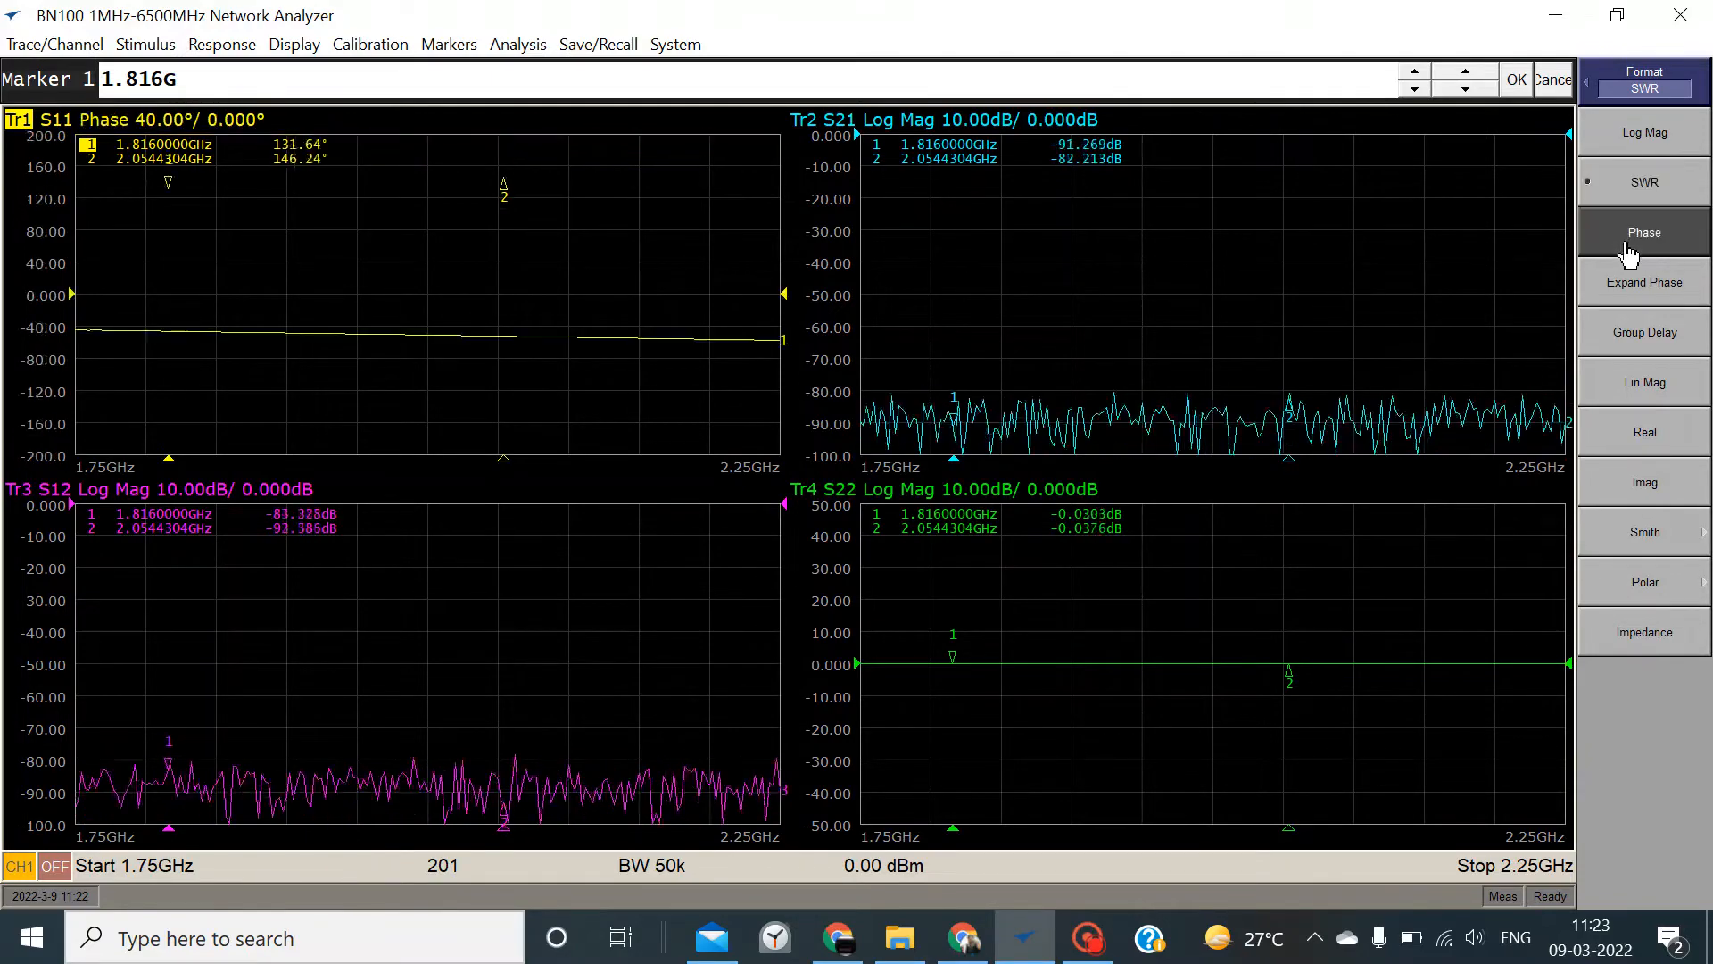
pyautogui.click(1641, 294)
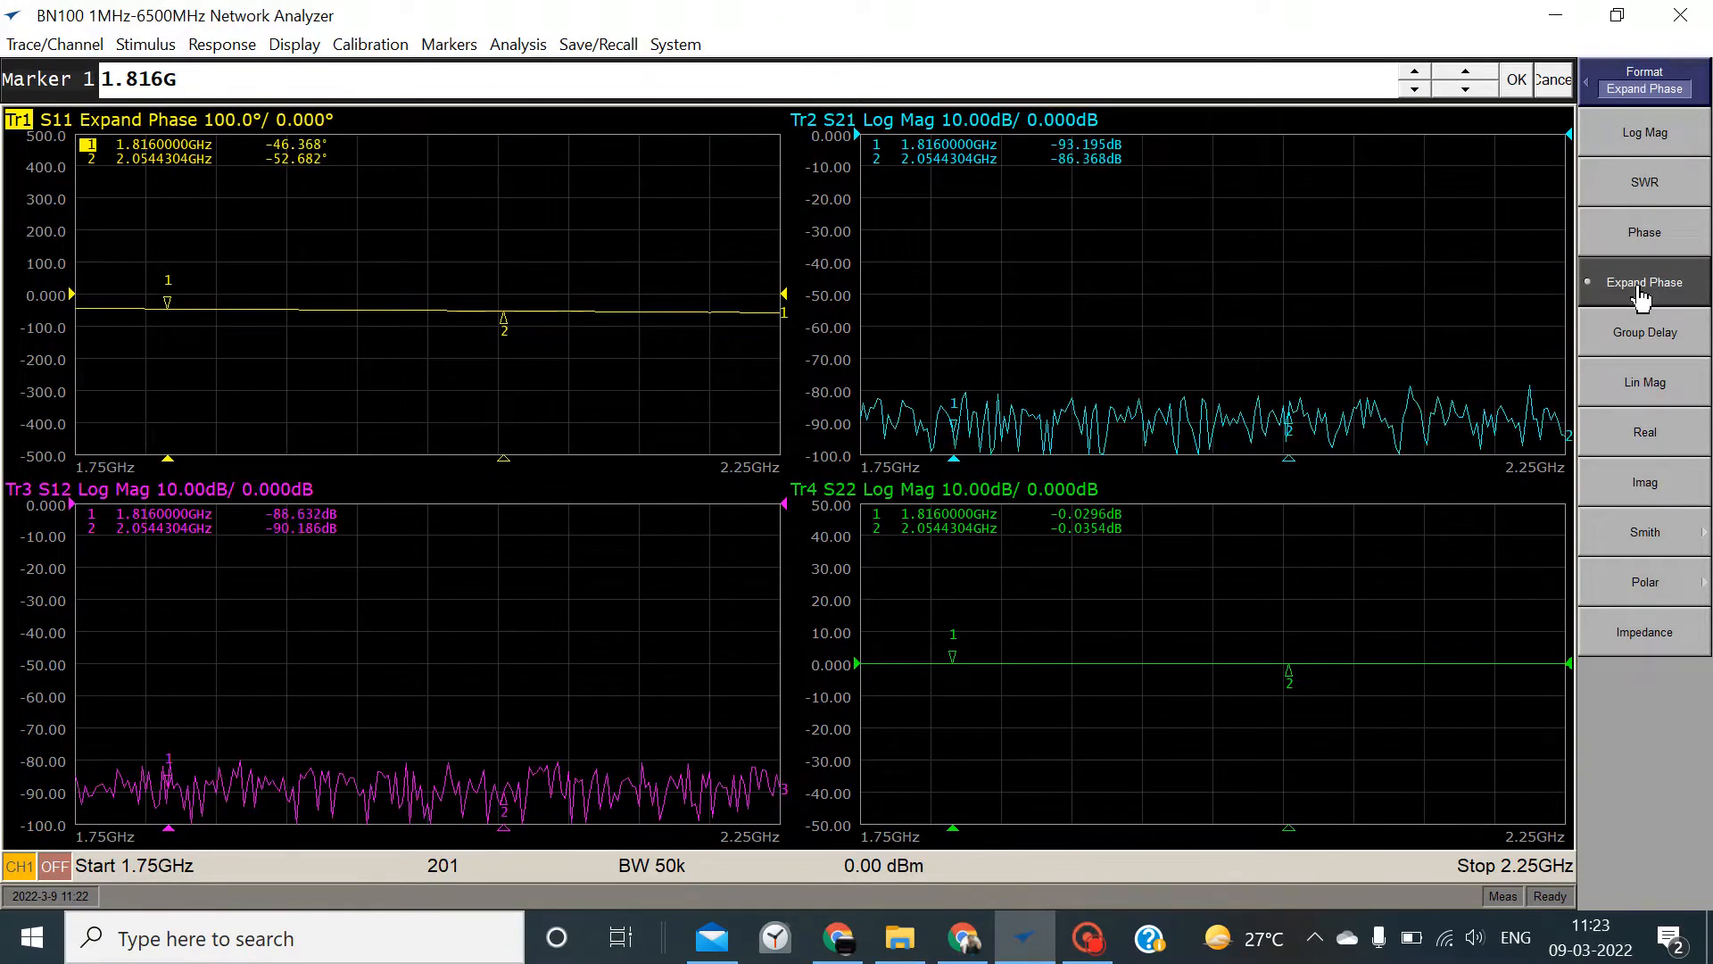
pyautogui.click(1650, 138)
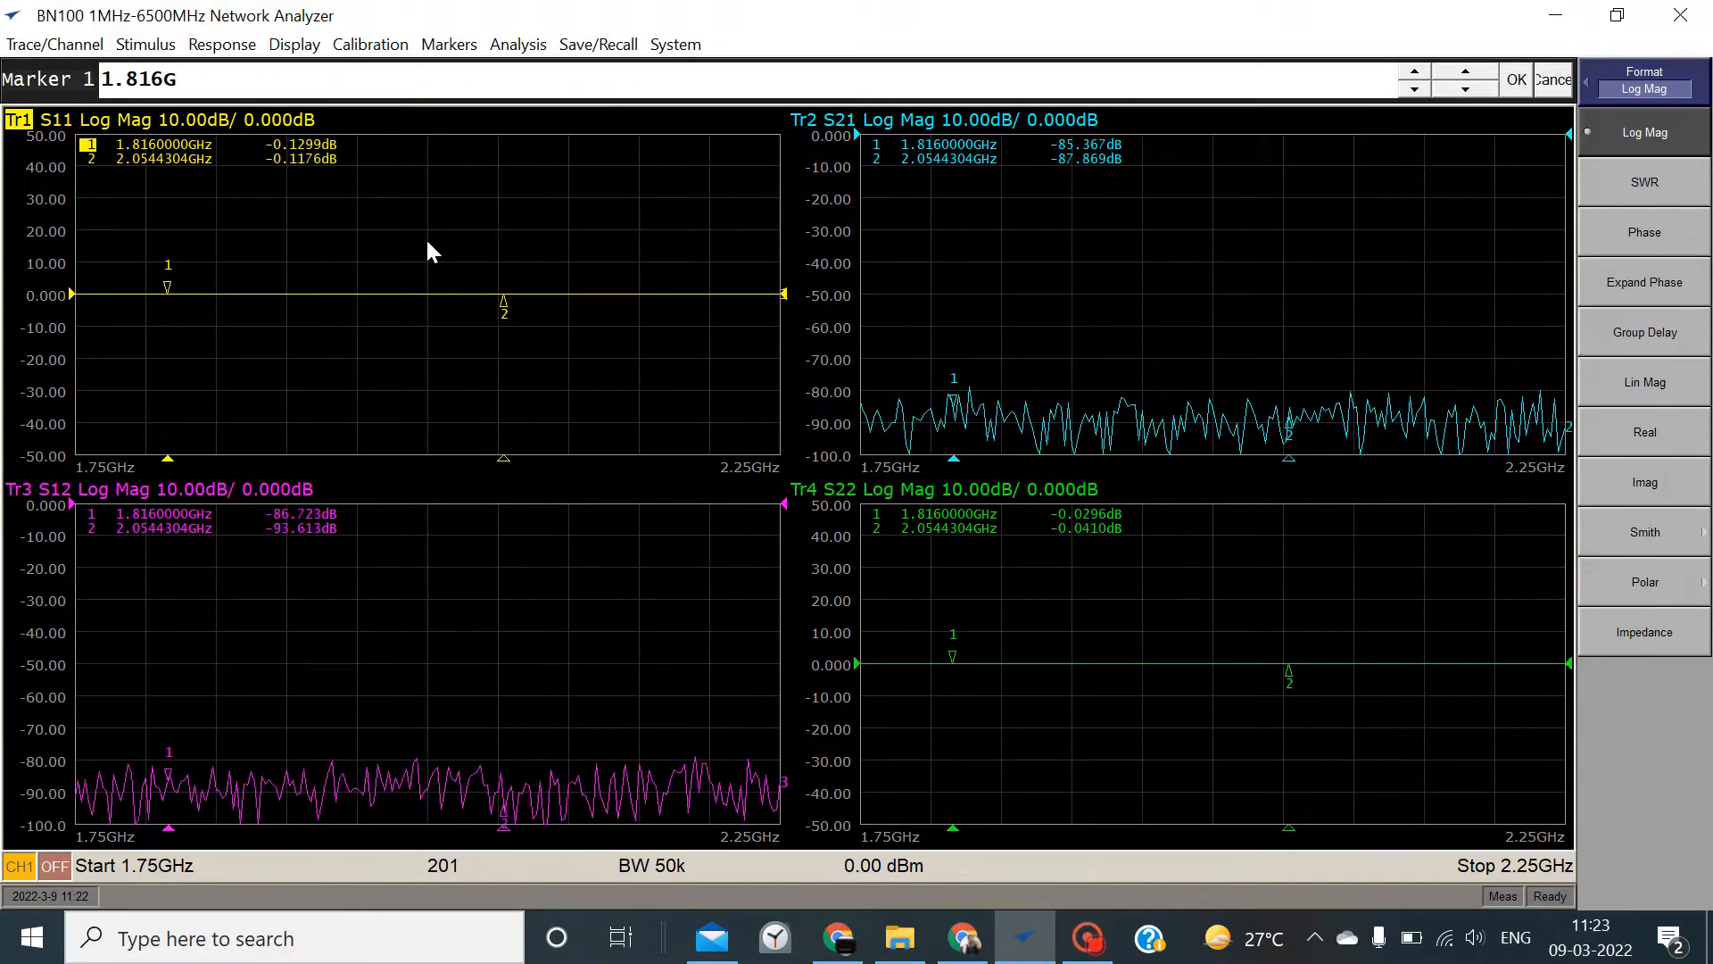
# Switch the format of trace 2 through Phase, Expand Phase, Group Delay, Lin Mag, Real and Imag, and set it to Phase
pyautogui.click(919, 122)
pyautogui.click(1652, 234)
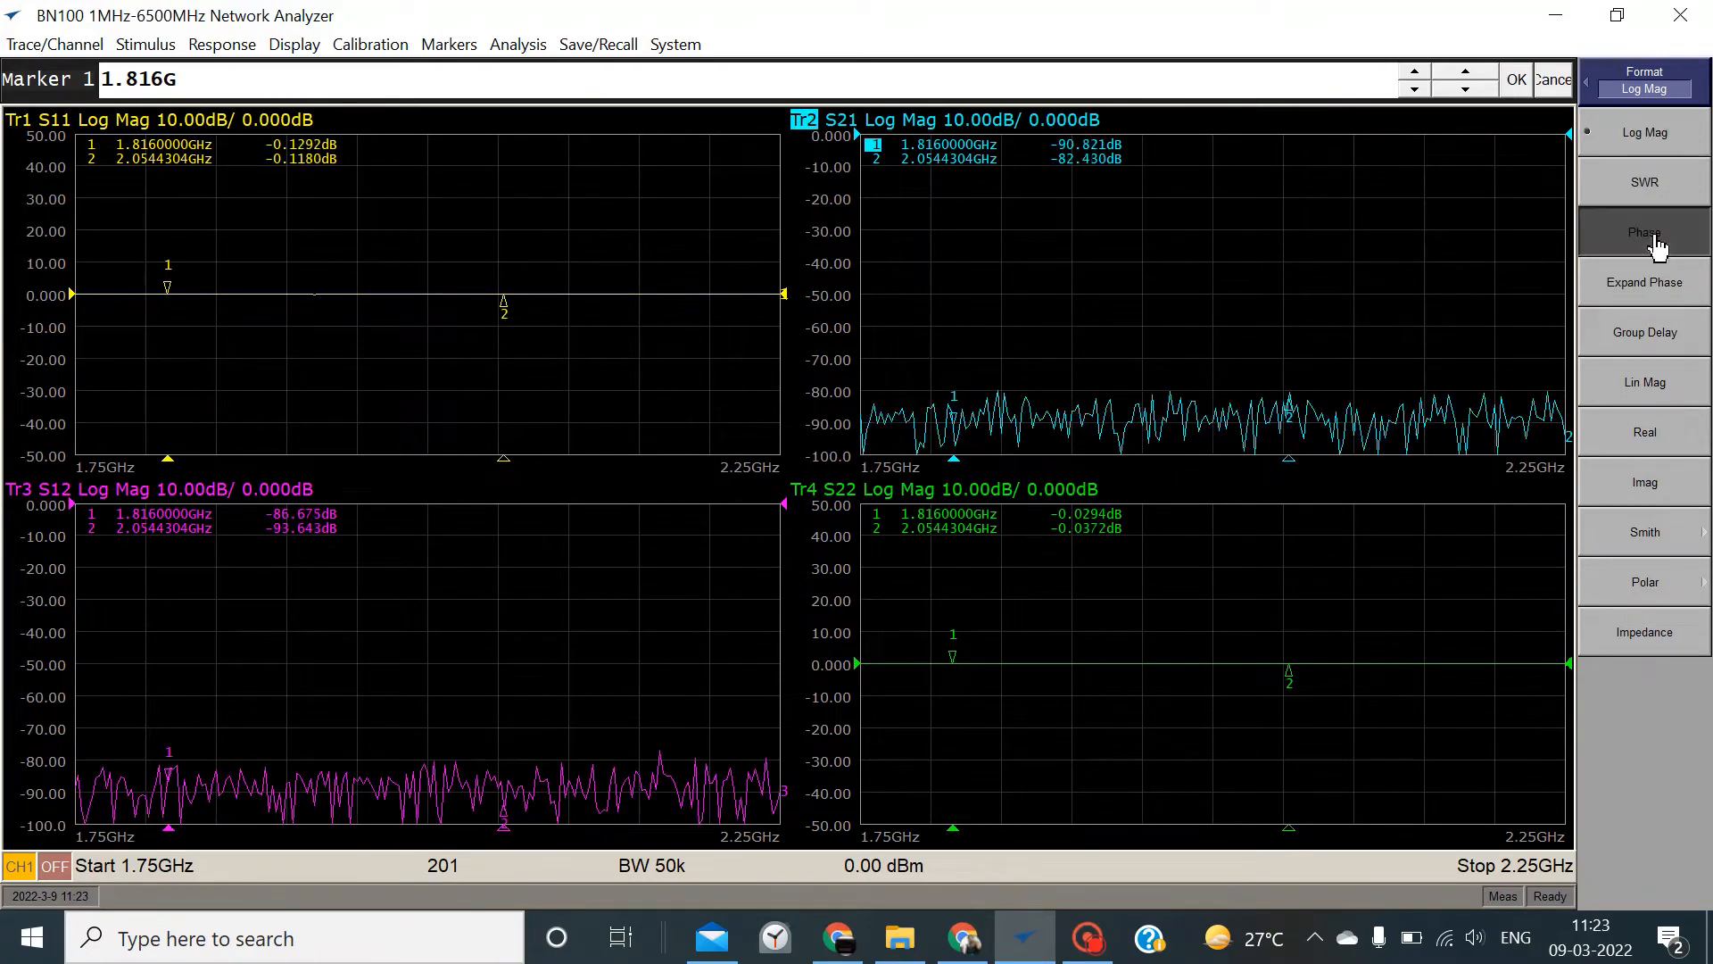
pyautogui.click(1657, 278)
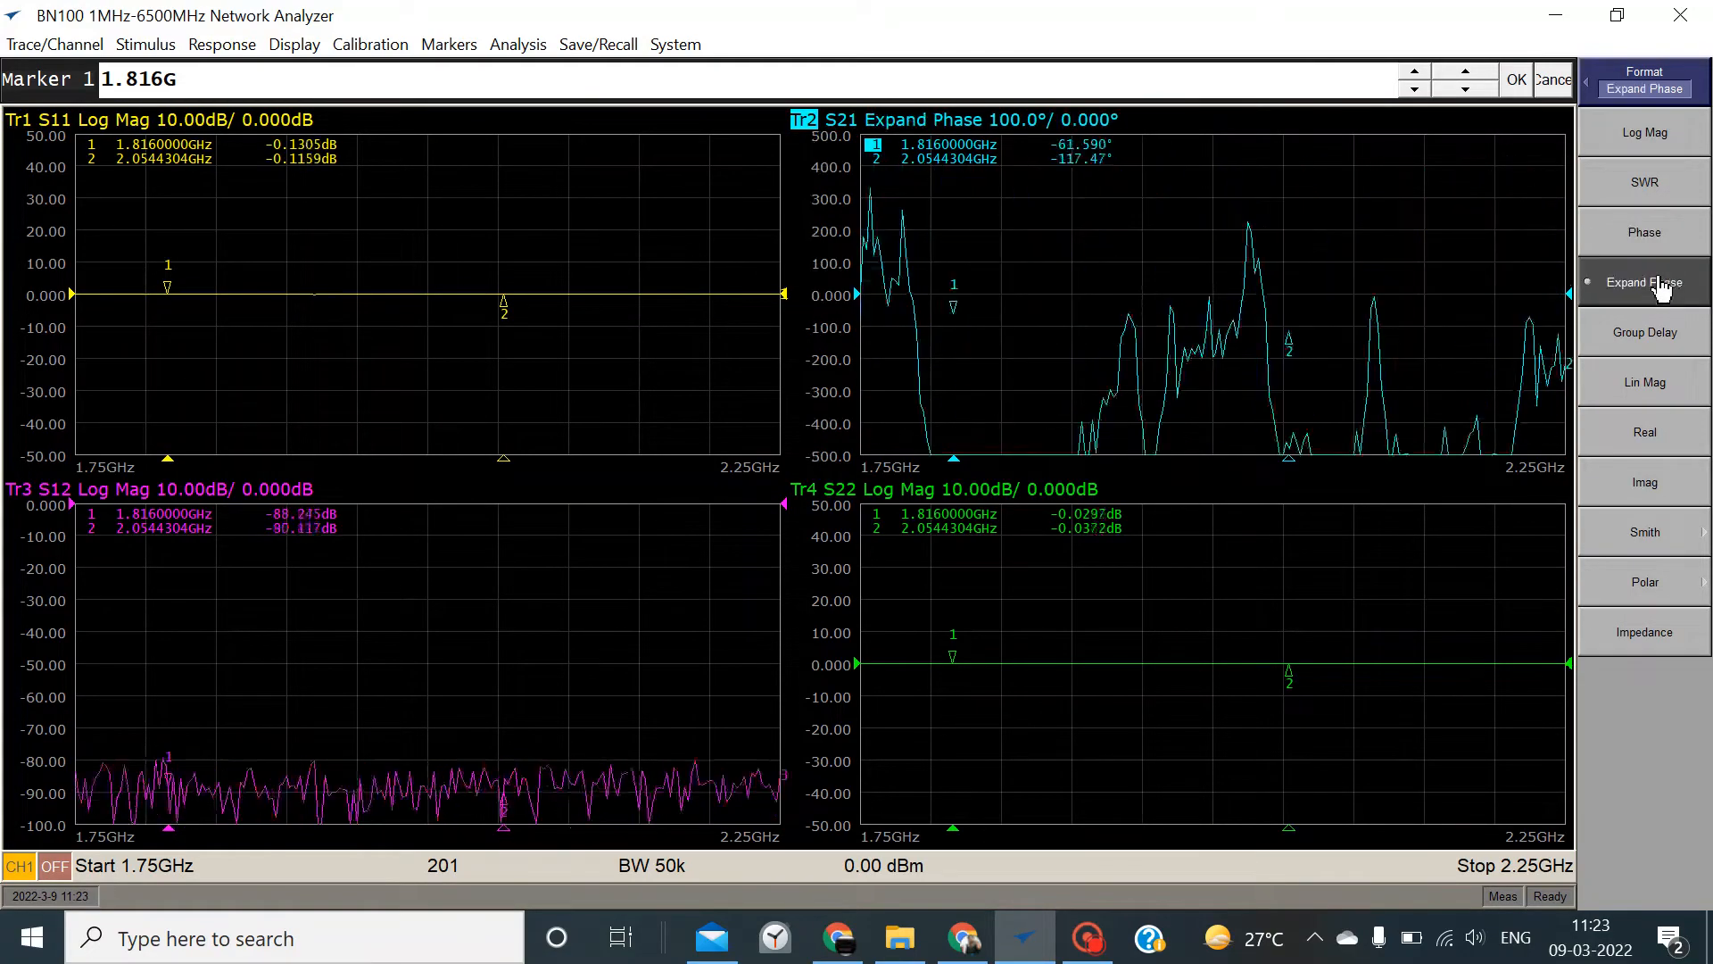
pyautogui.click(1650, 343)
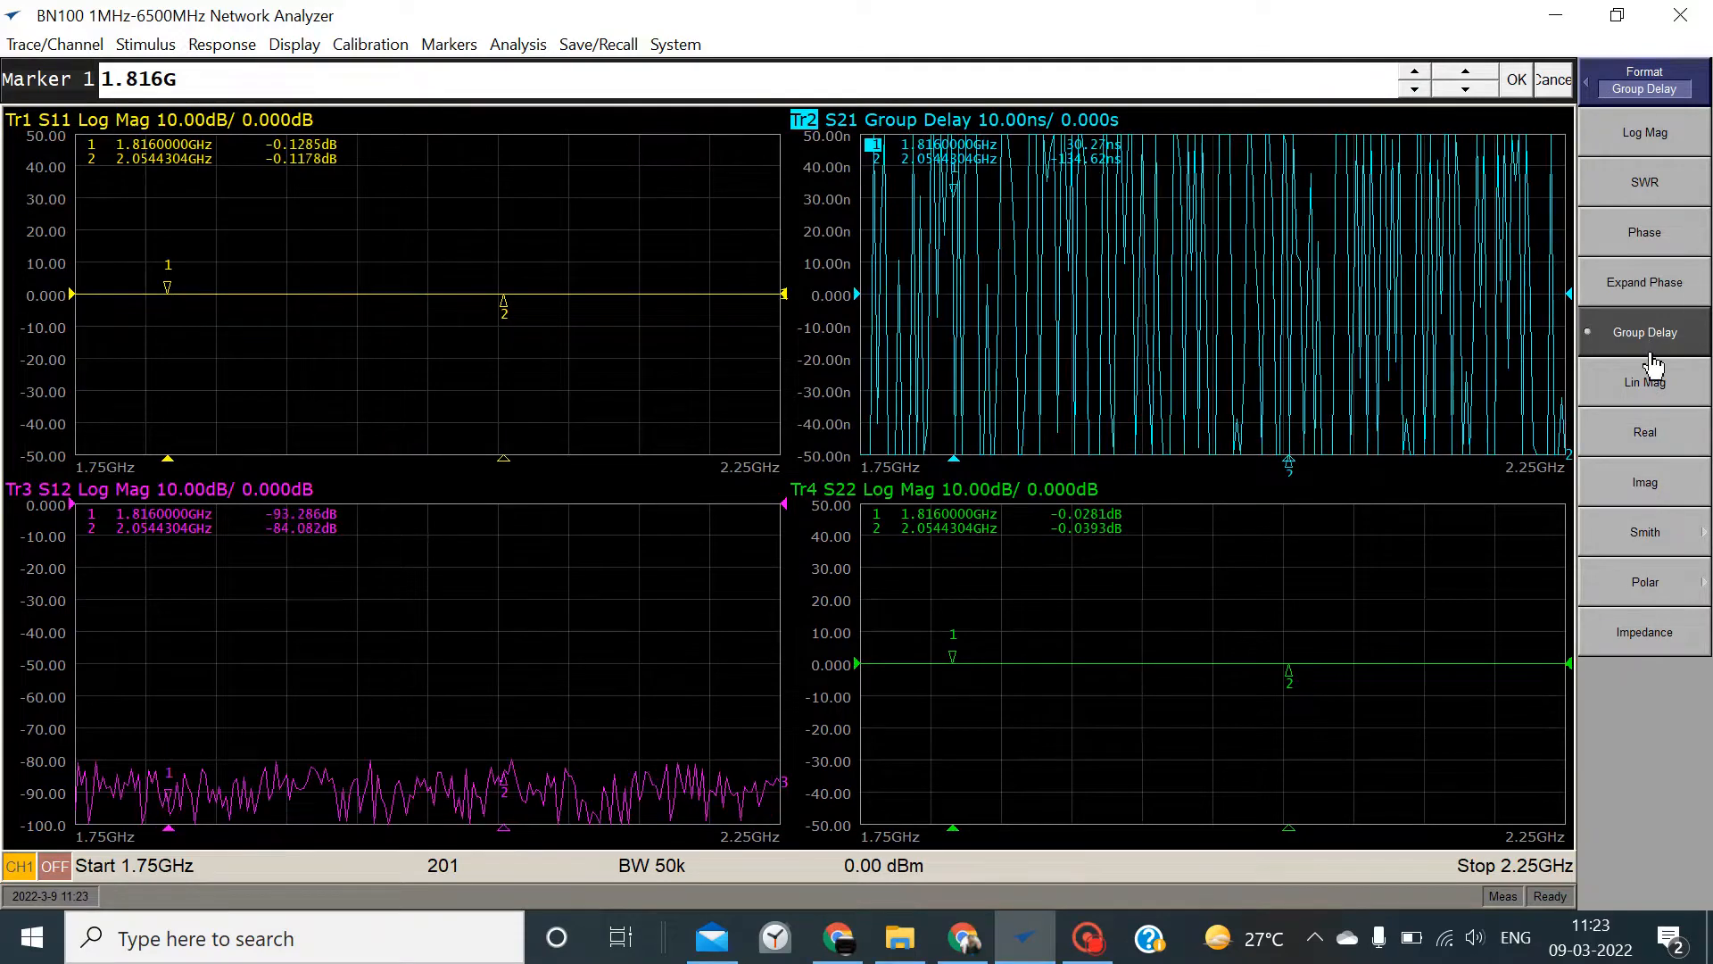
pyautogui.click(1653, 384)
pyautogui.click(1651, 437)
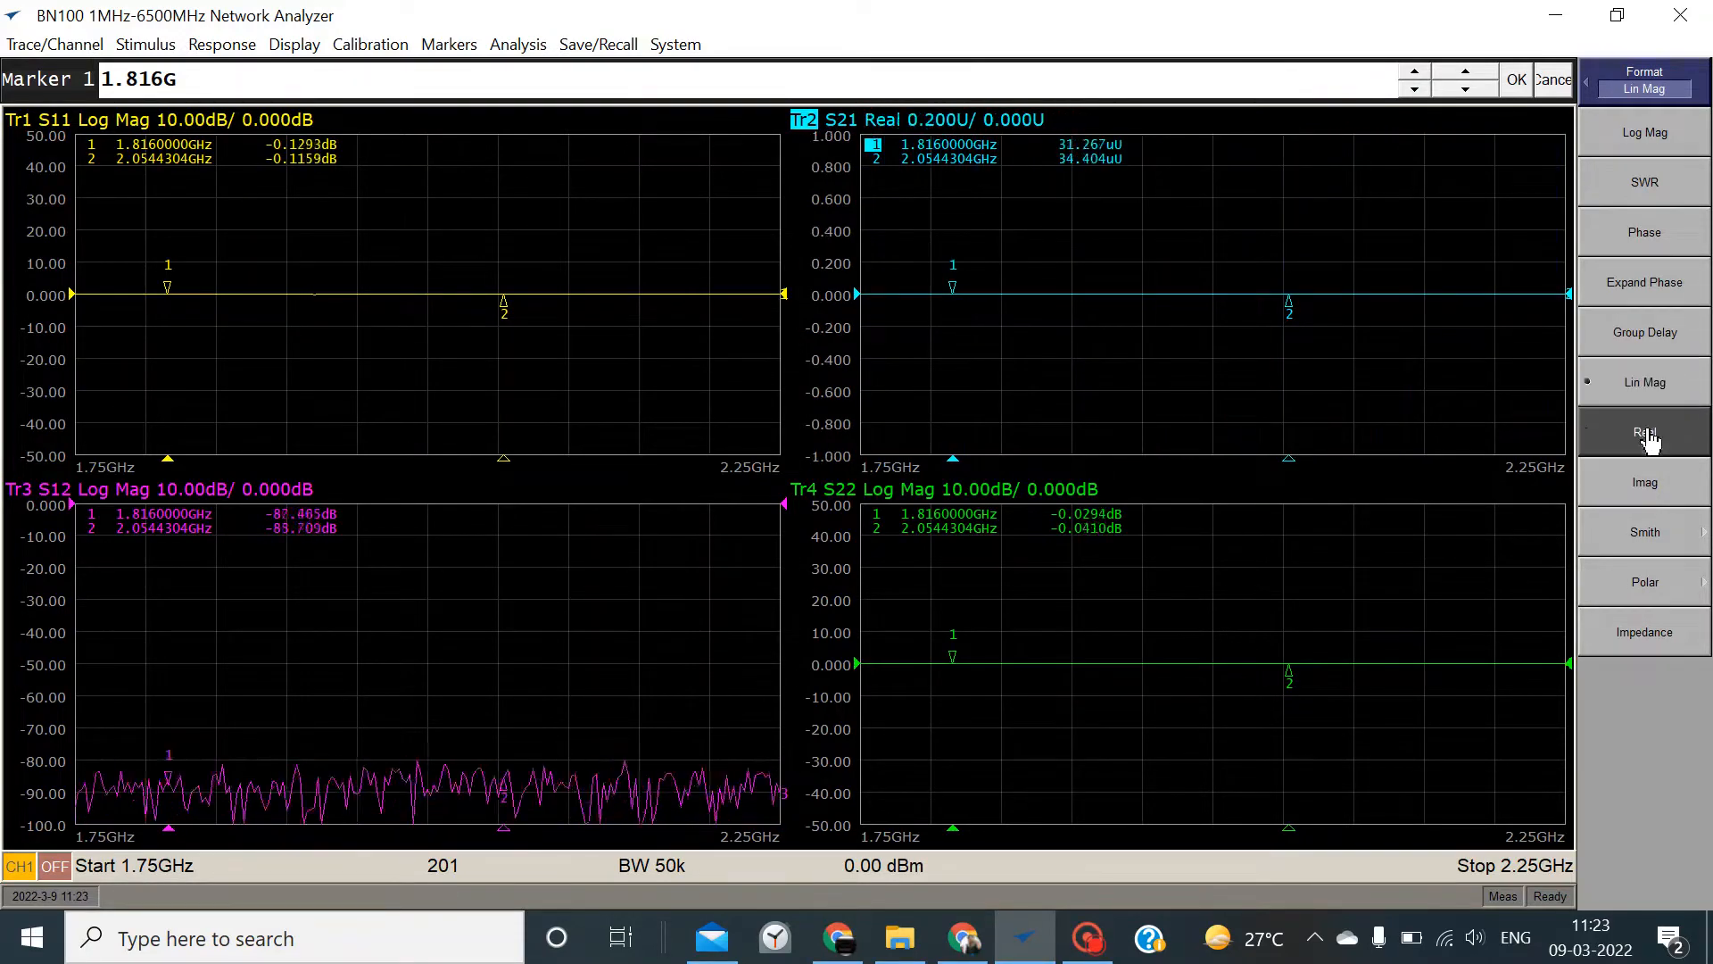
pyautogui.click(1639, 505)
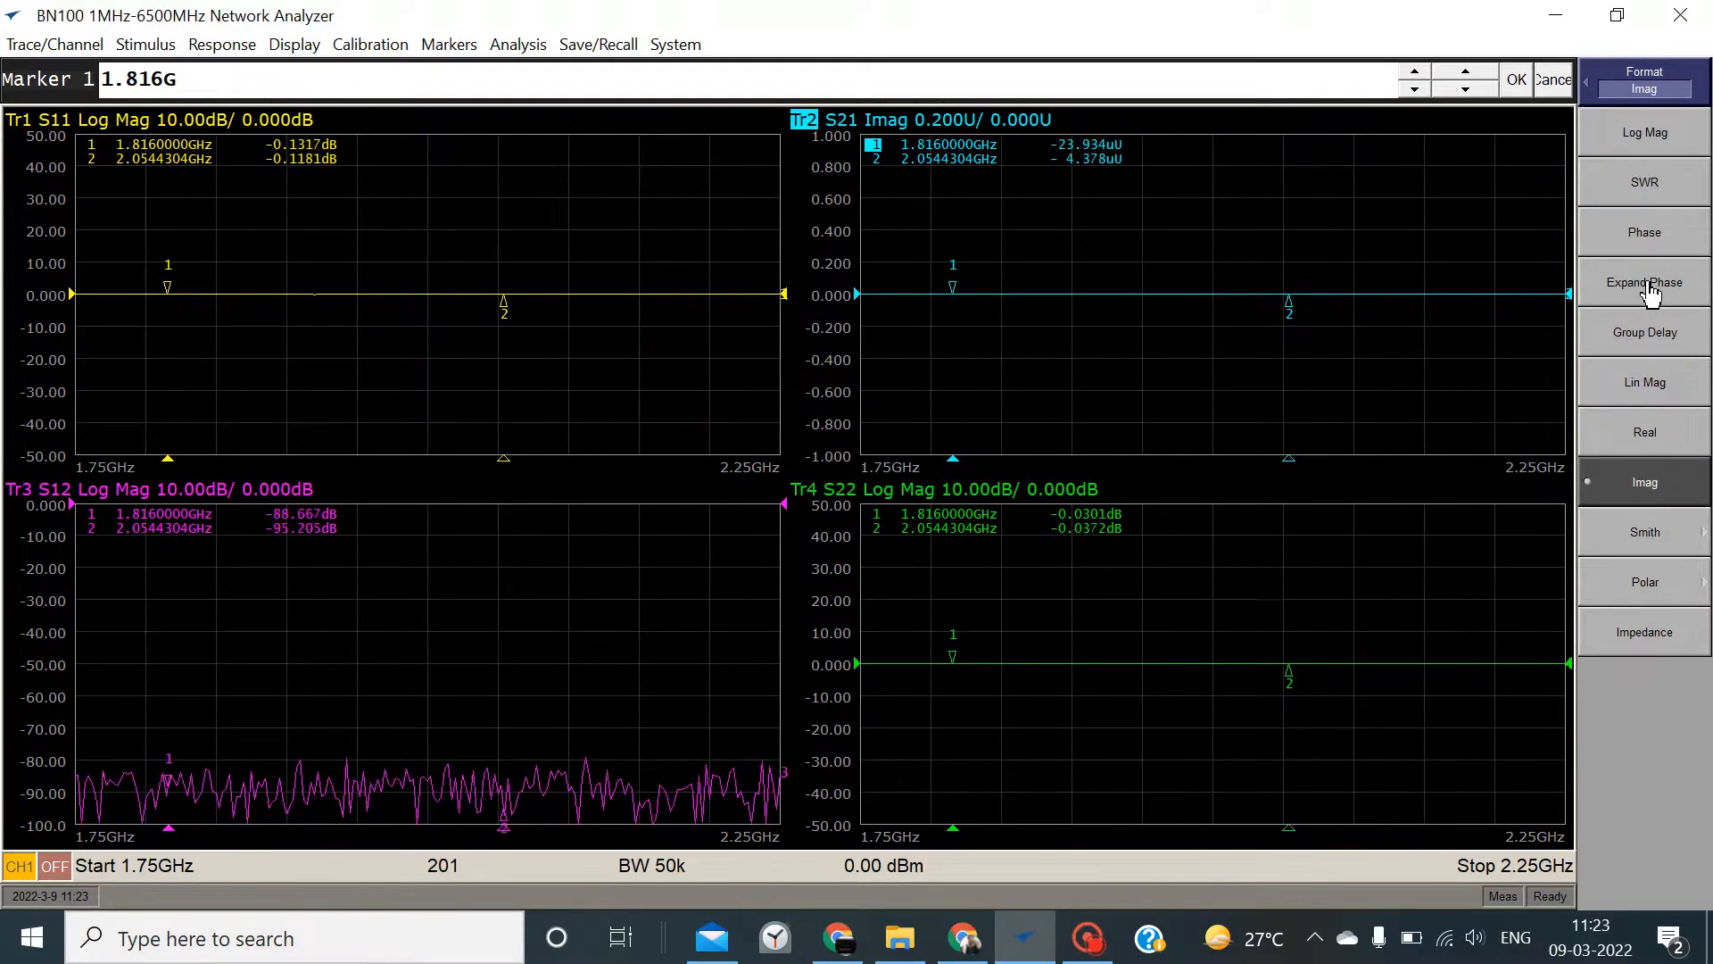
pyautogui.click(1652, 234)
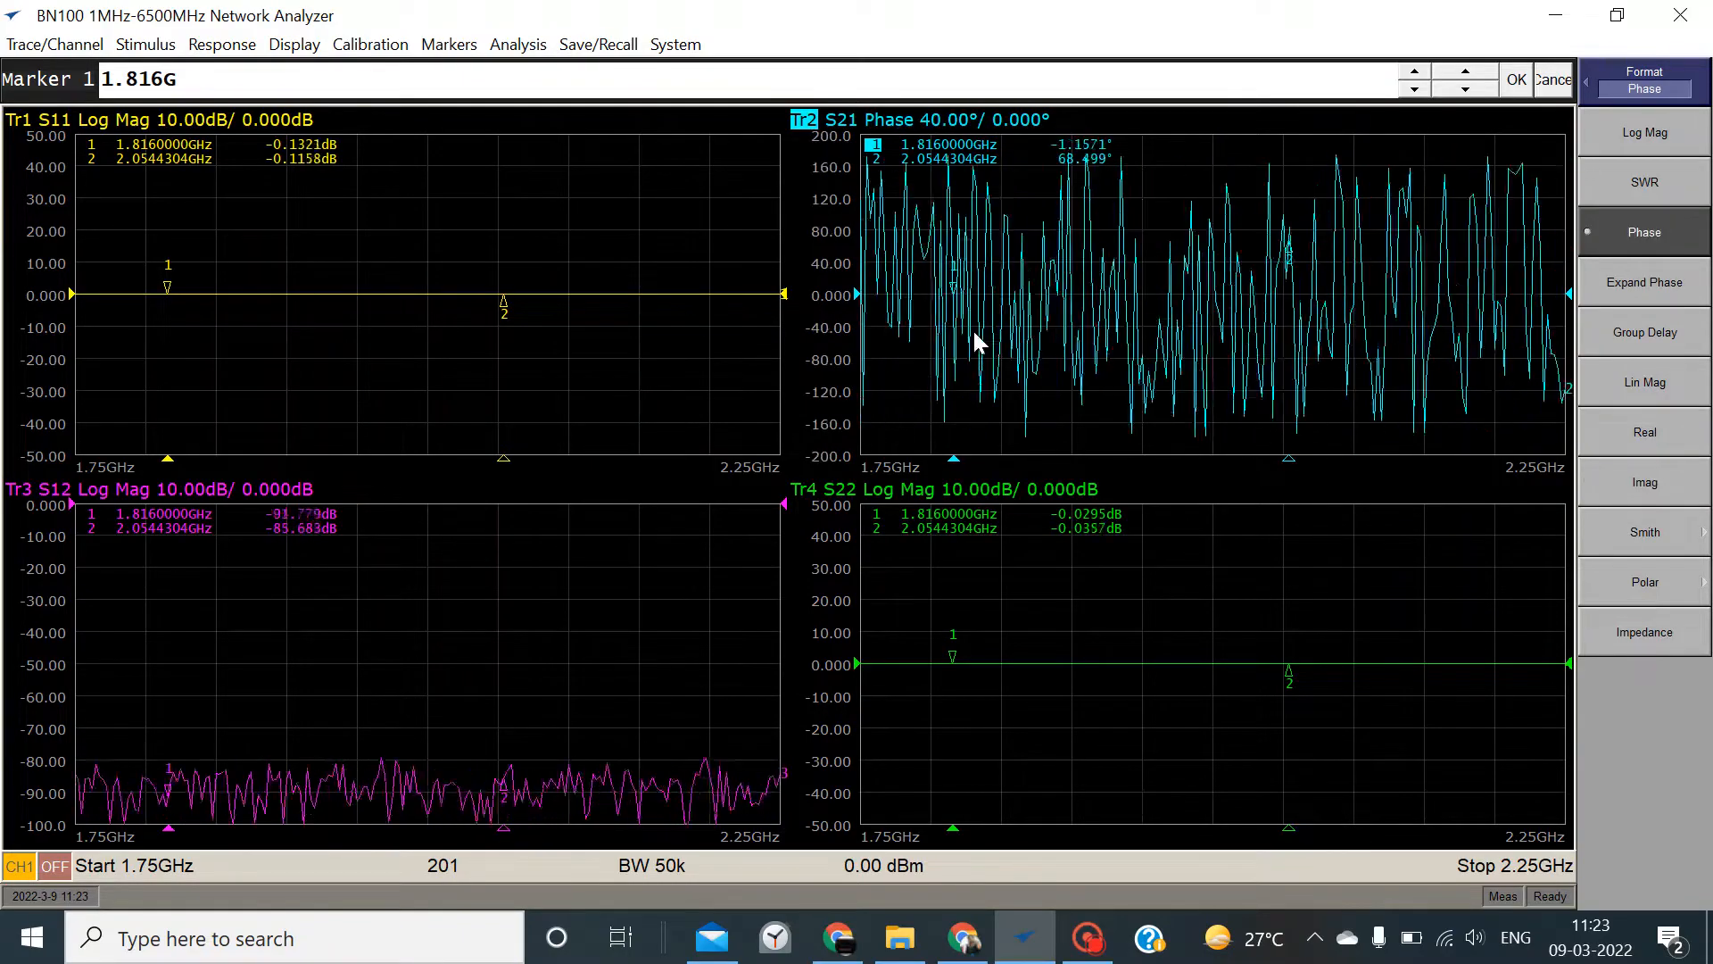
# Set the format of trace 3 to Group Delay and that of trace 4 to Smith R + jX
pyautogui.click(533, 587)
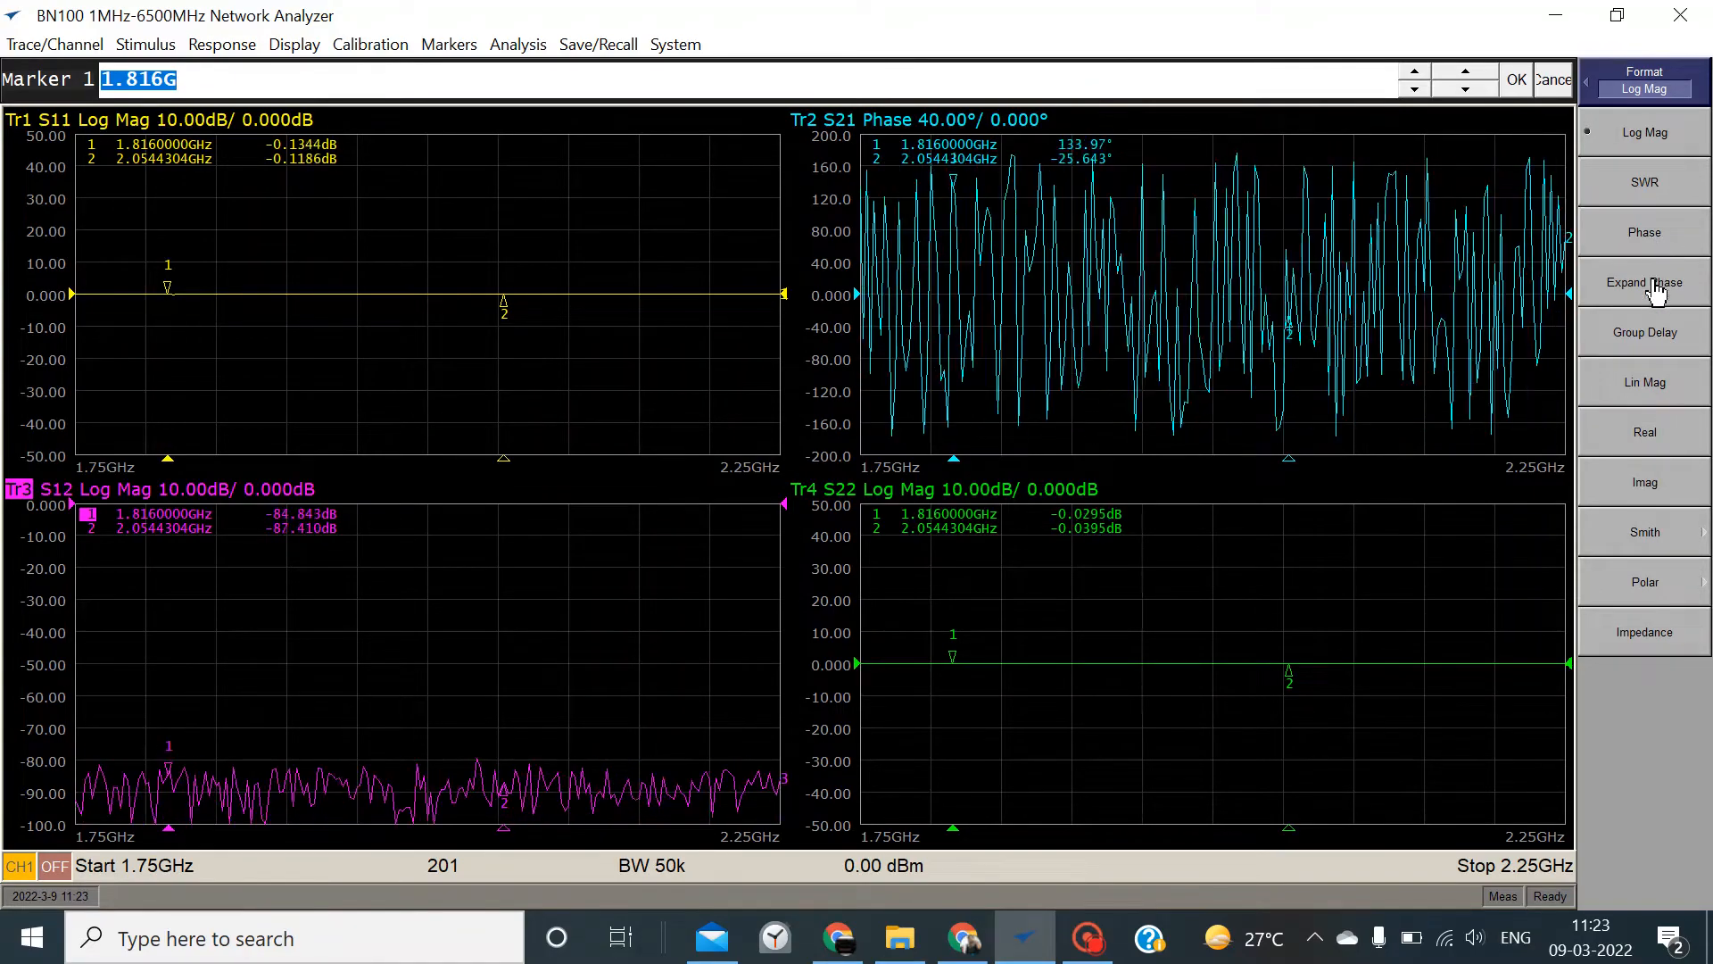
pyautogui.click(1646, 332)
pyautogui.click(1118, 616)
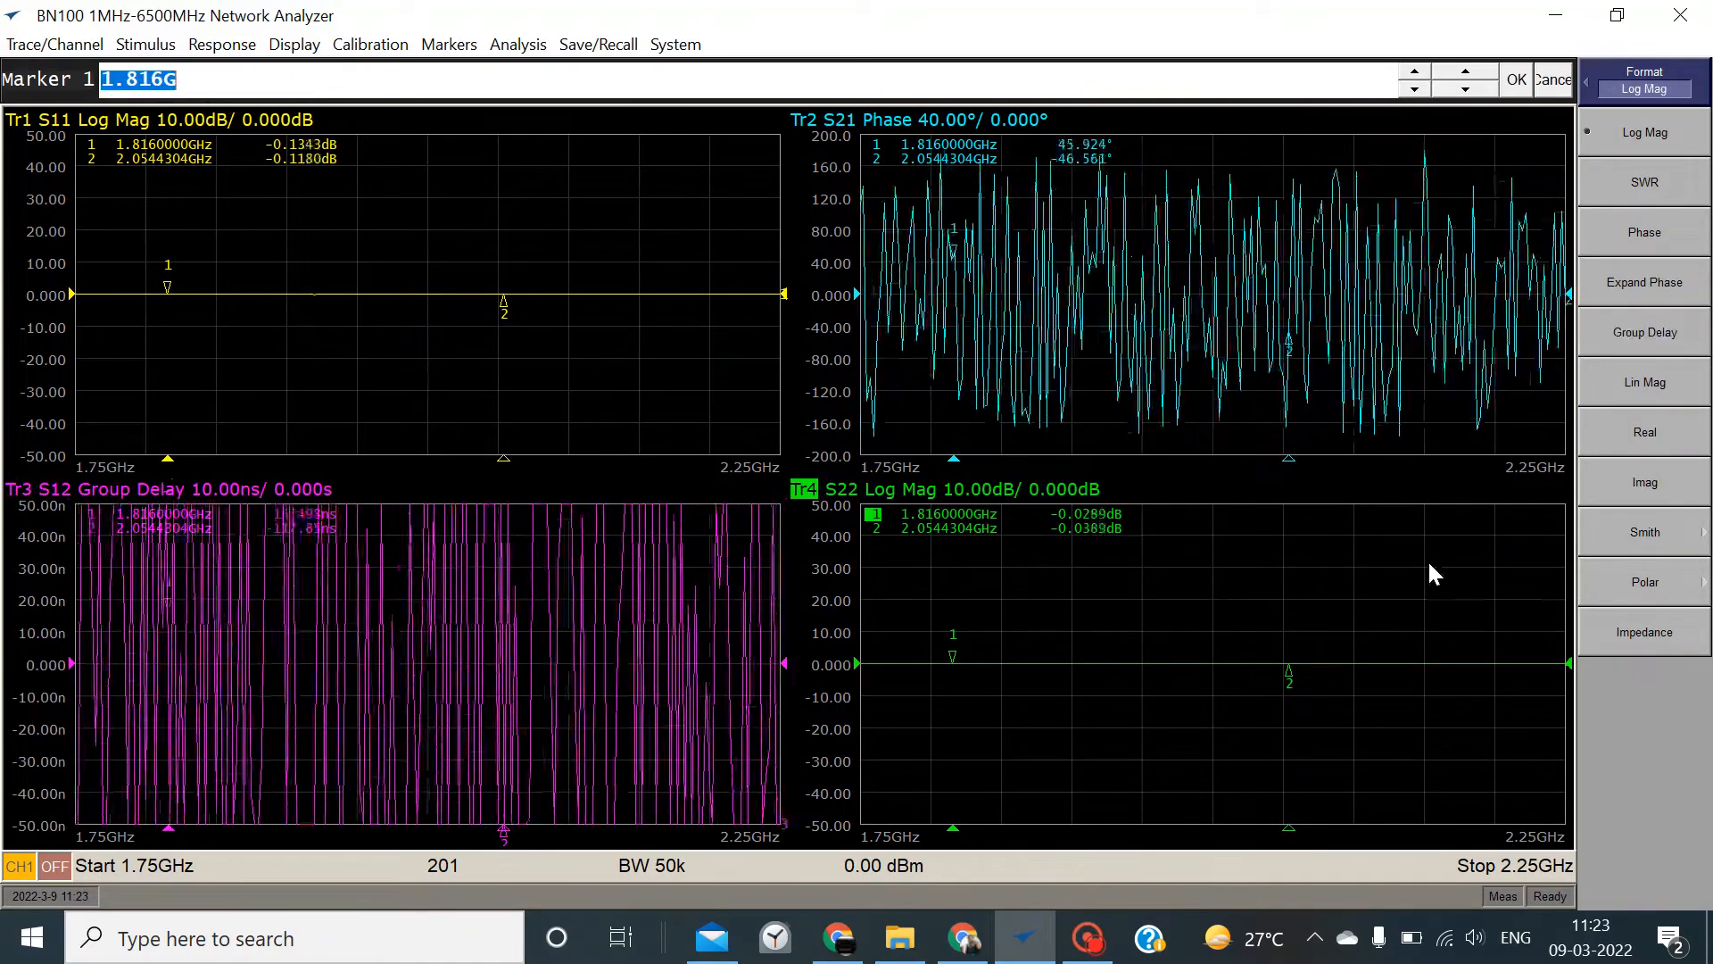
pyautogui.click(1667, 532)
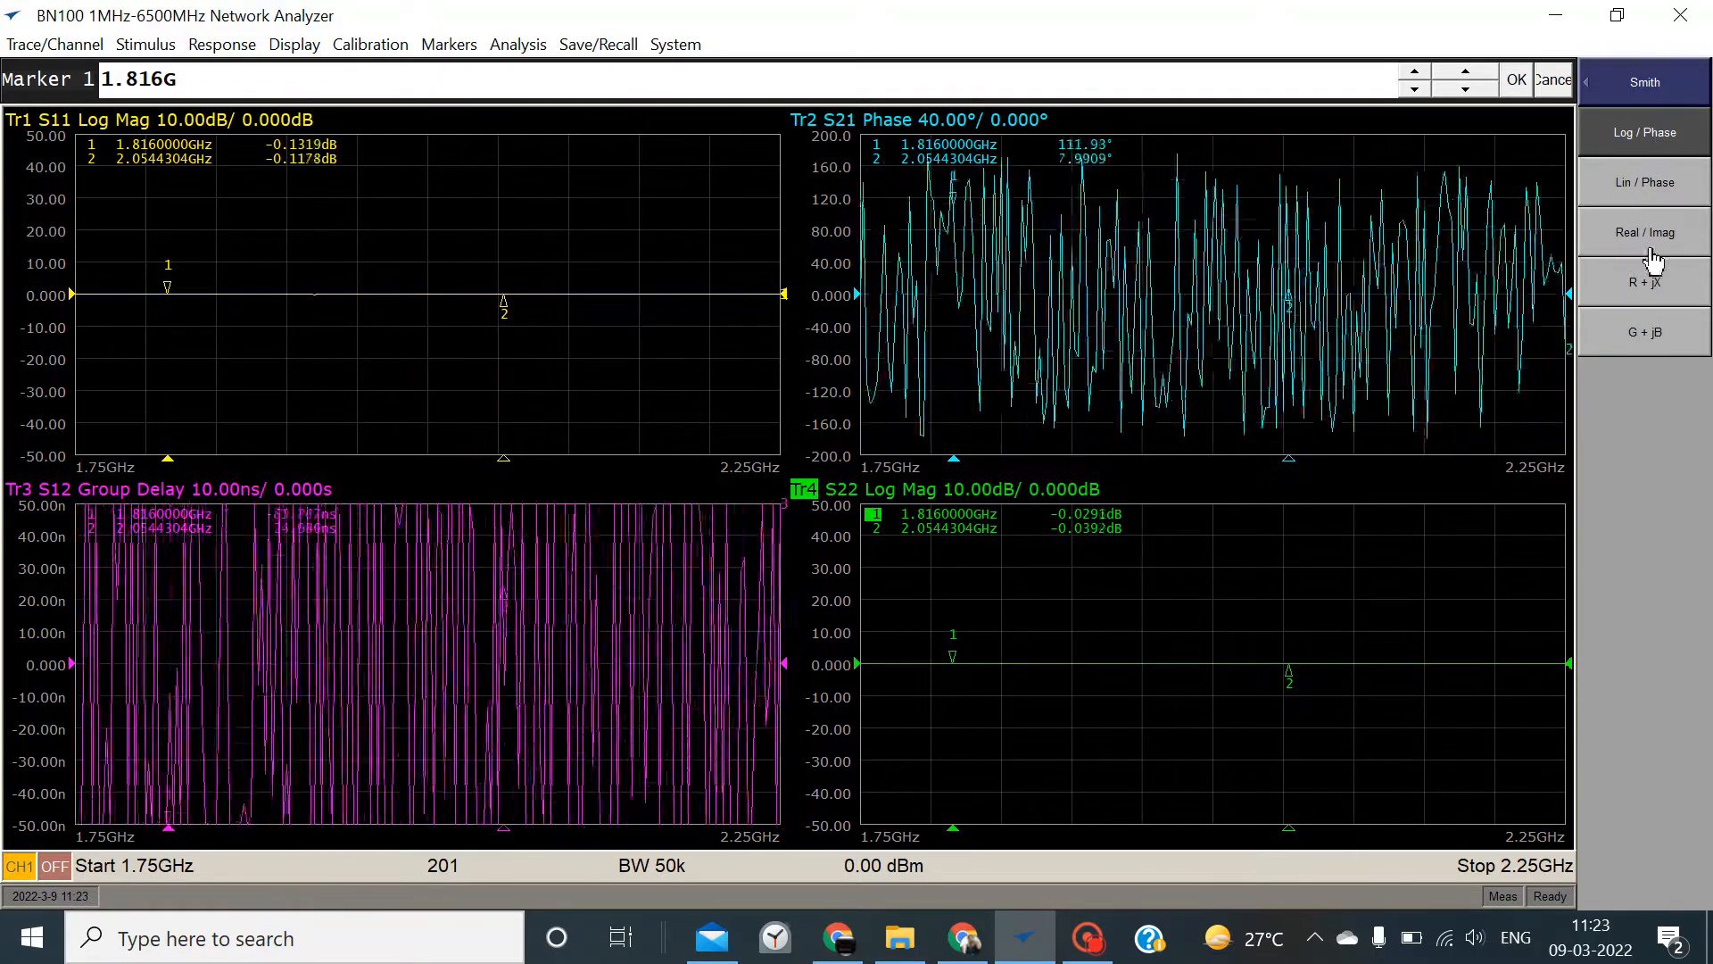
pyautogui.click(1648, 291)
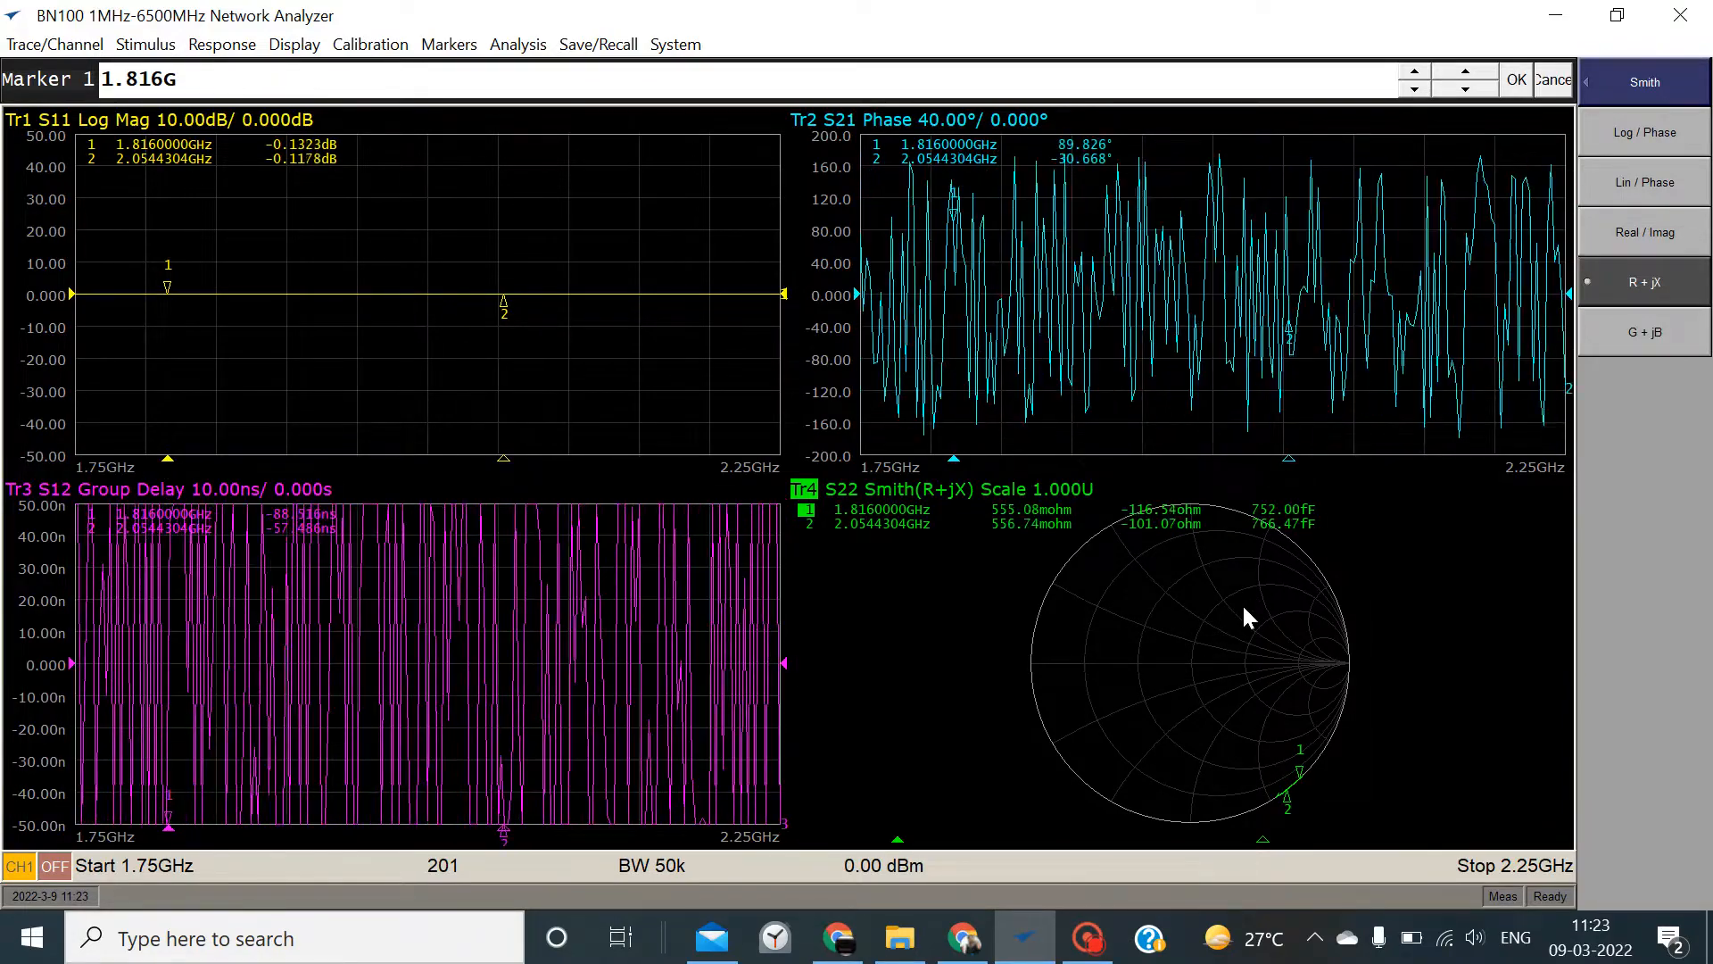
# Autoscale trace 2 and trace 3 individually, and apply Auto Scale All to every trace
pyautogui.click(230, 49)
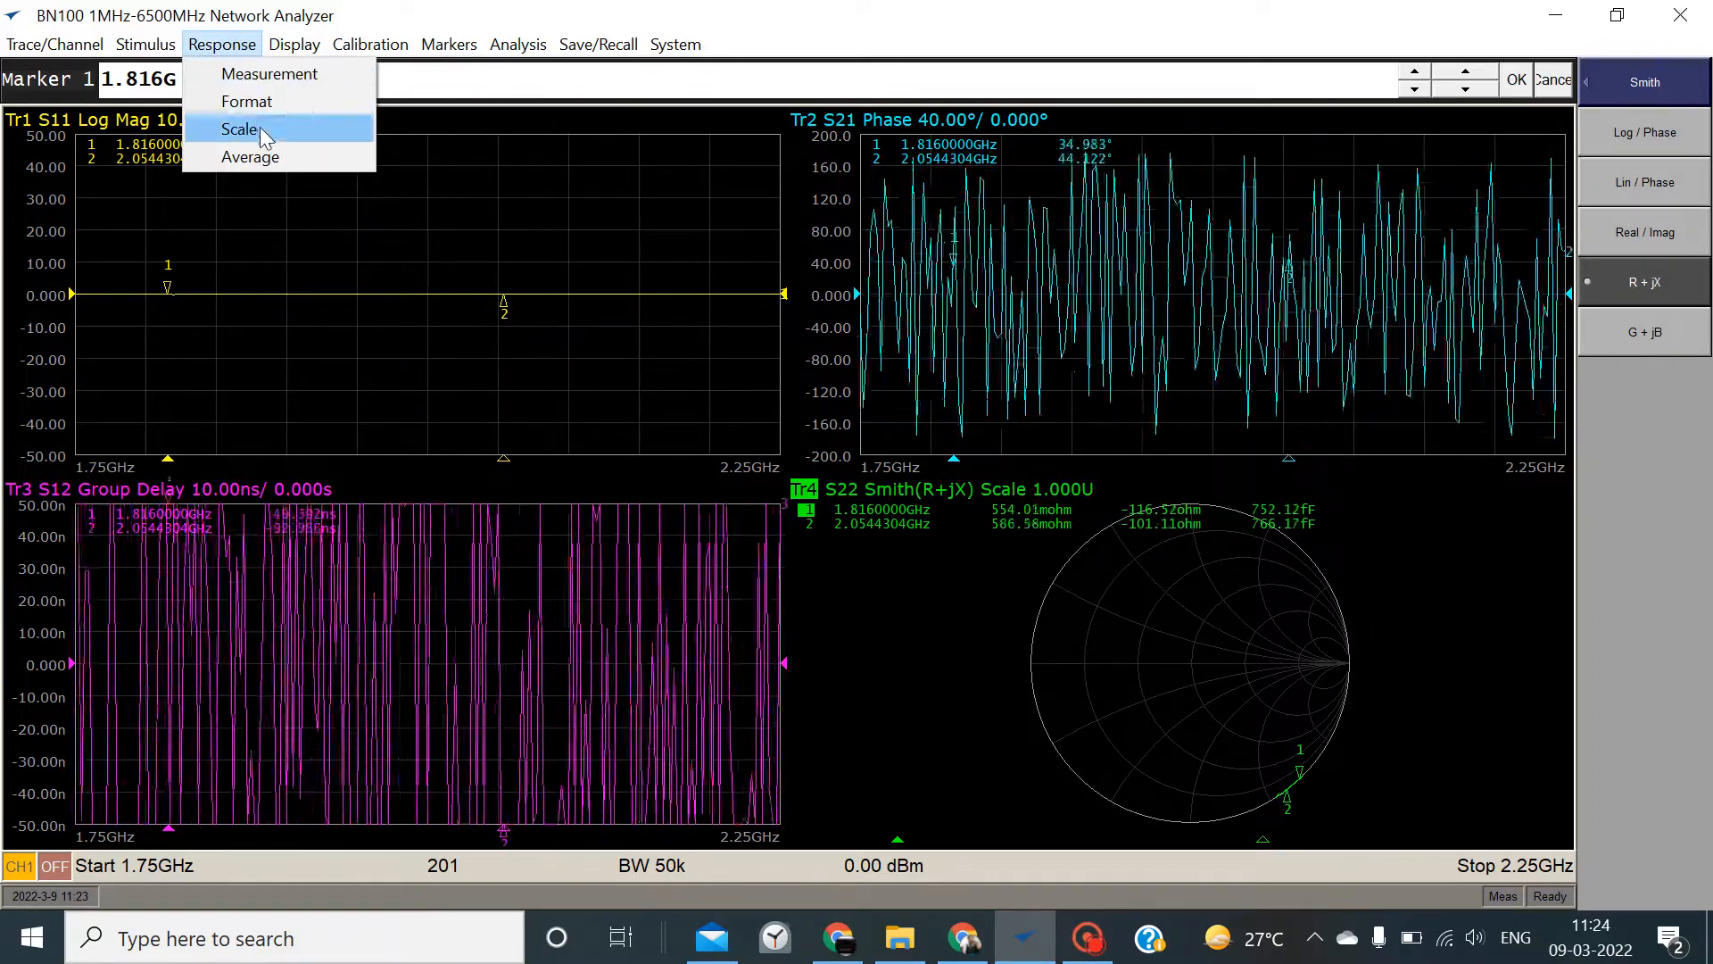
pyautogui.click(259, 130)
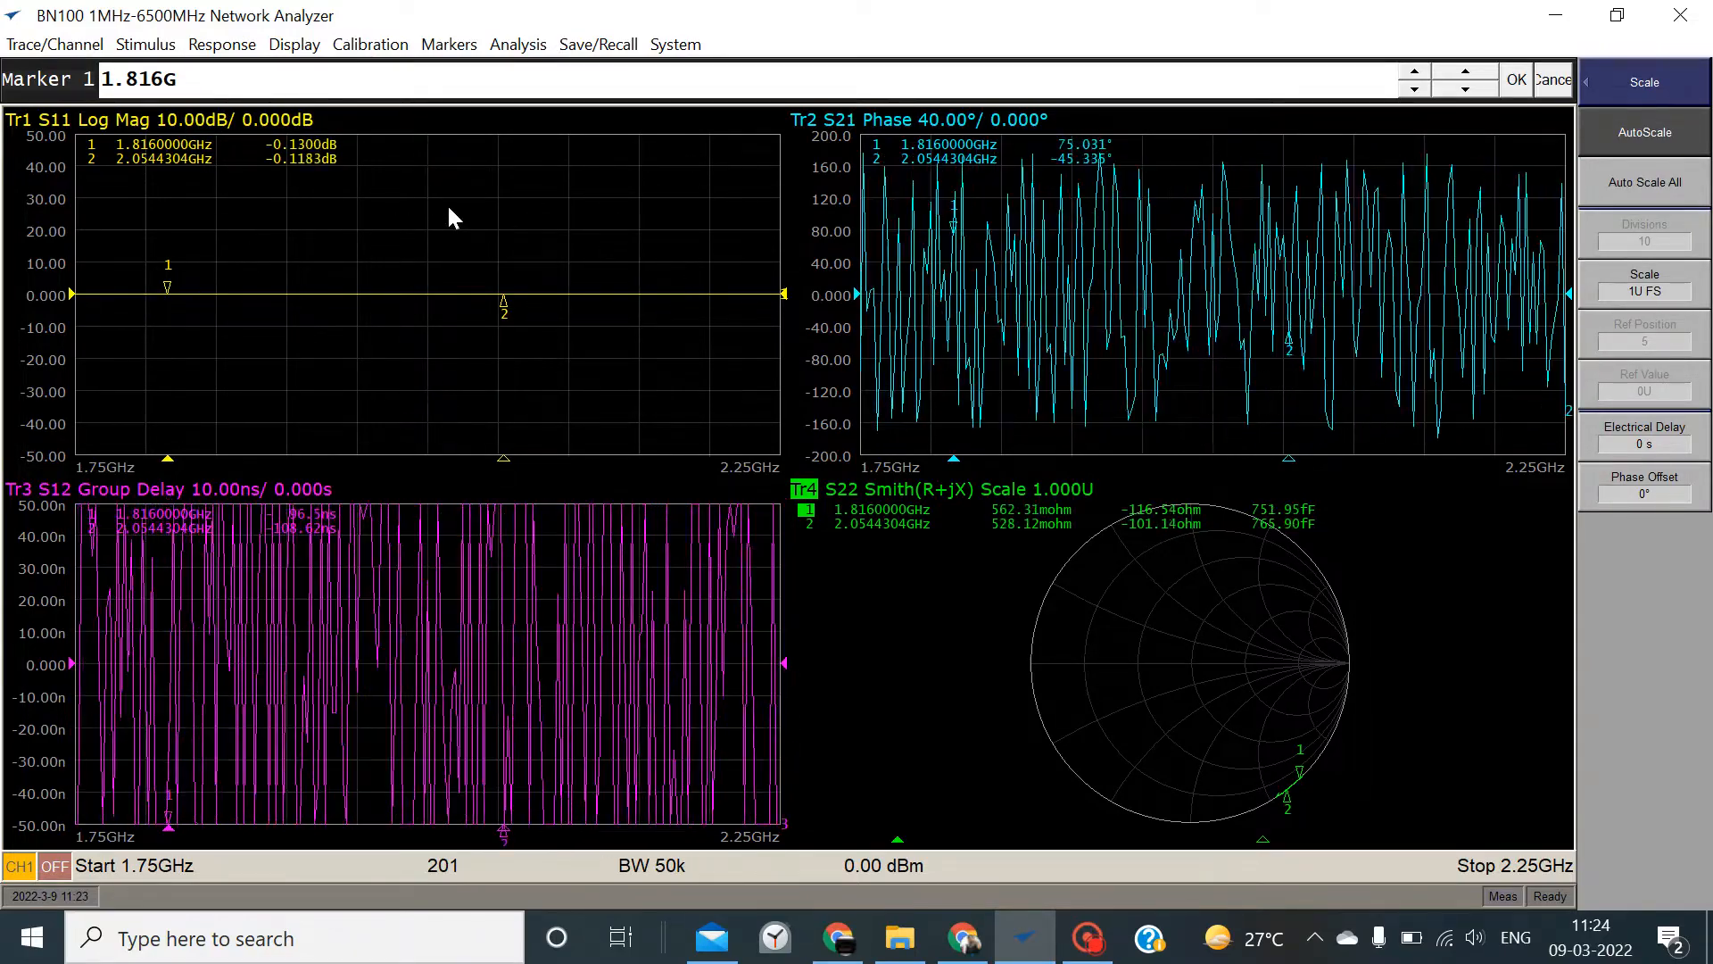
pyautogui.click(1117, 189)
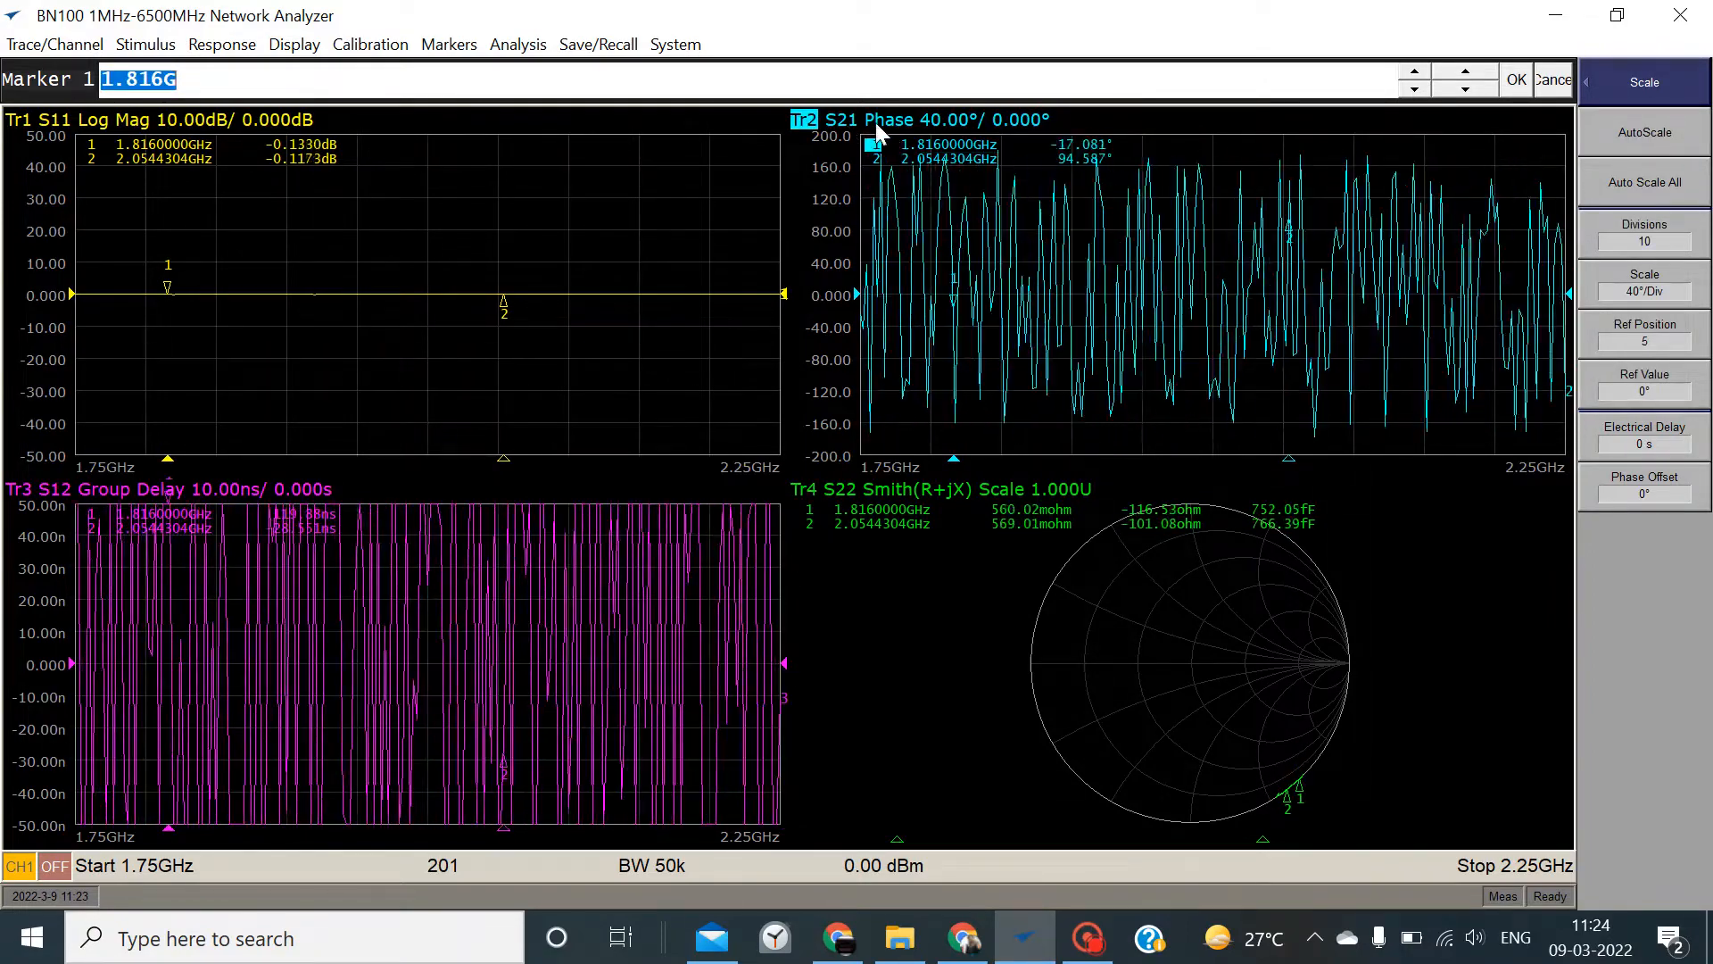
pyautogui.click(1644, 135)
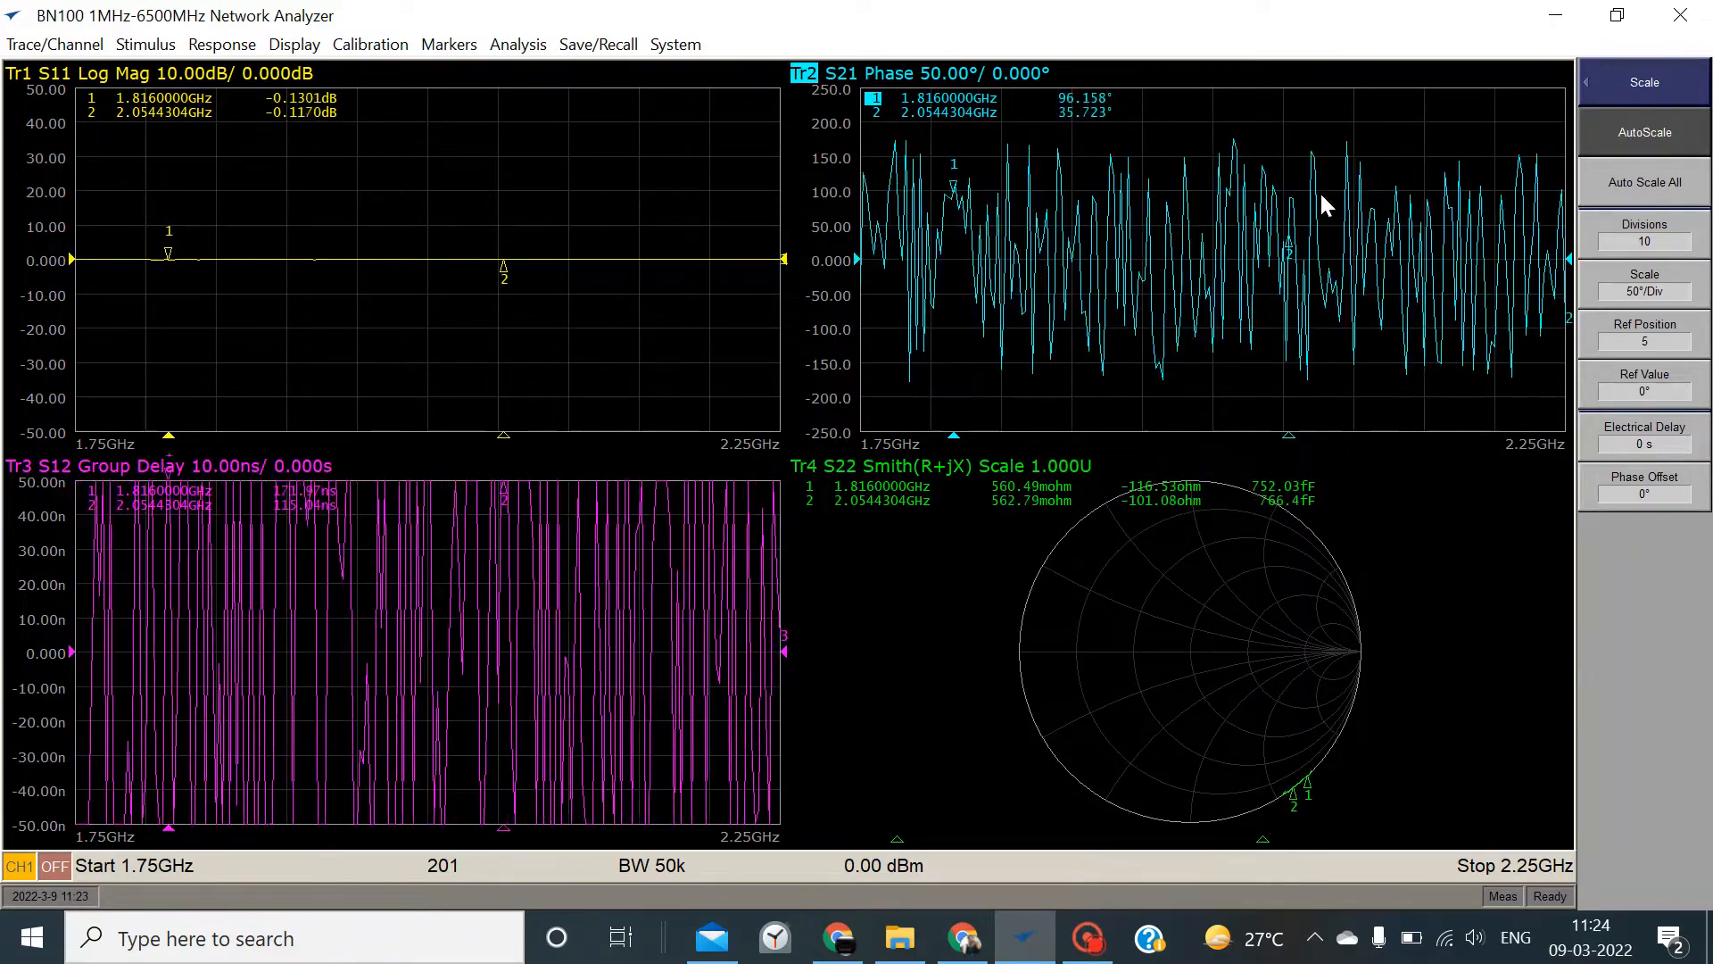
pyautogui.click(586, 562)
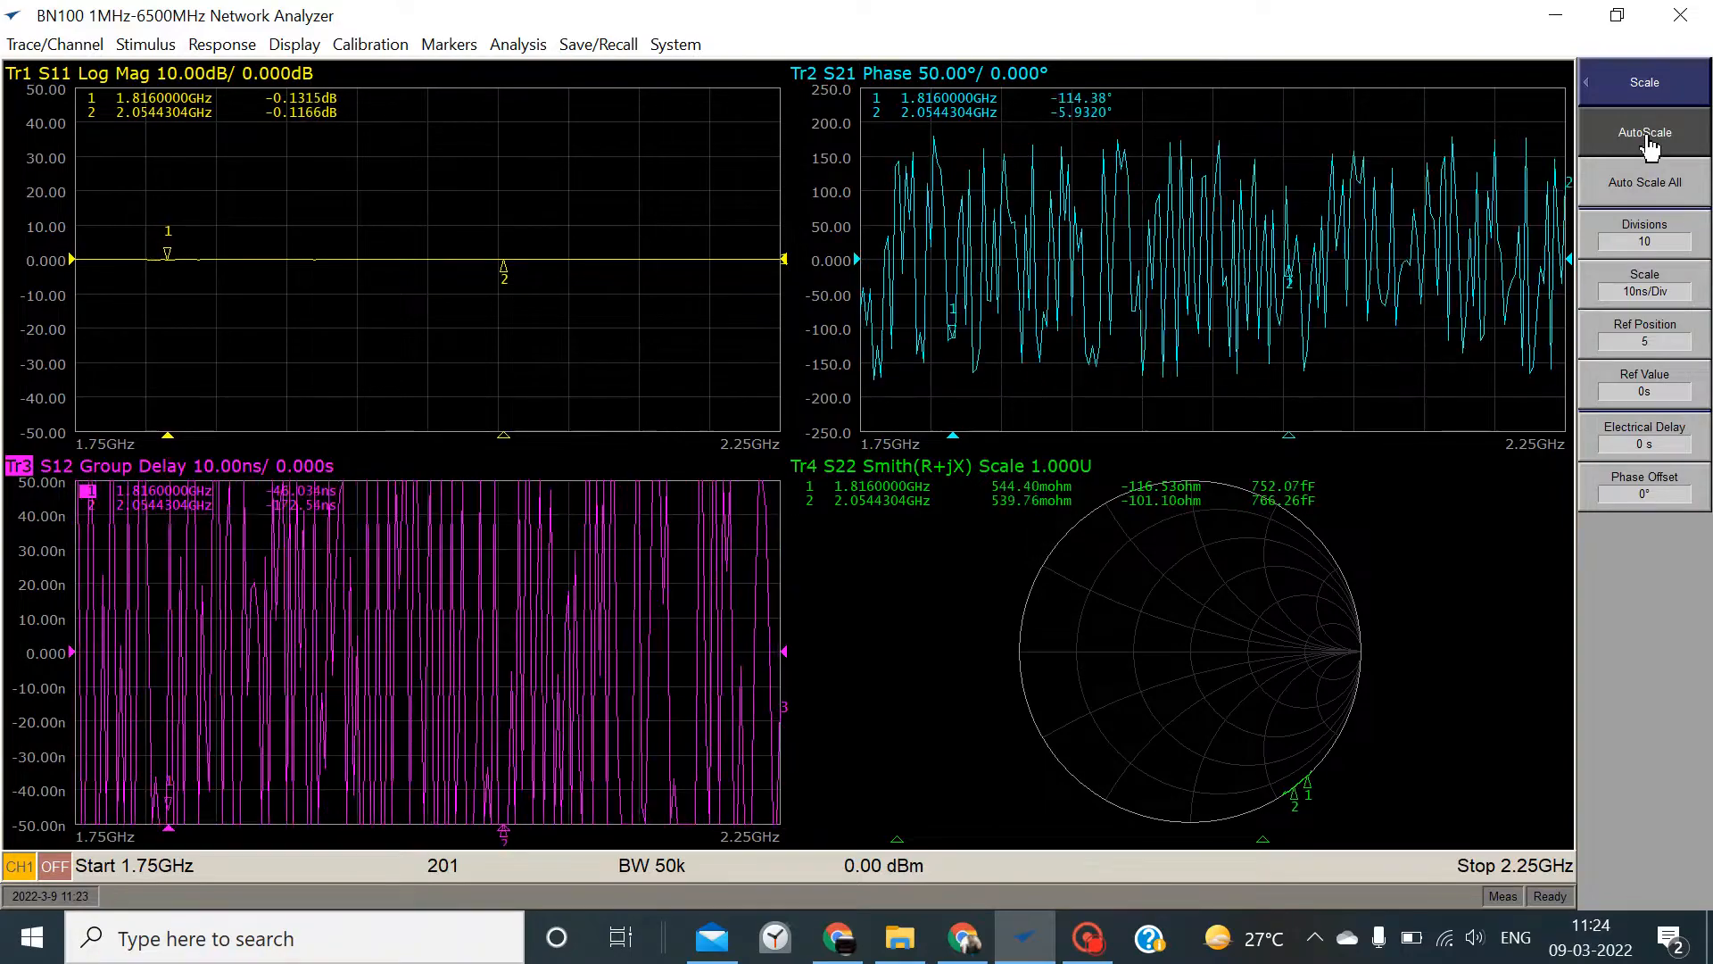
pyautogui.click(1647, 141)
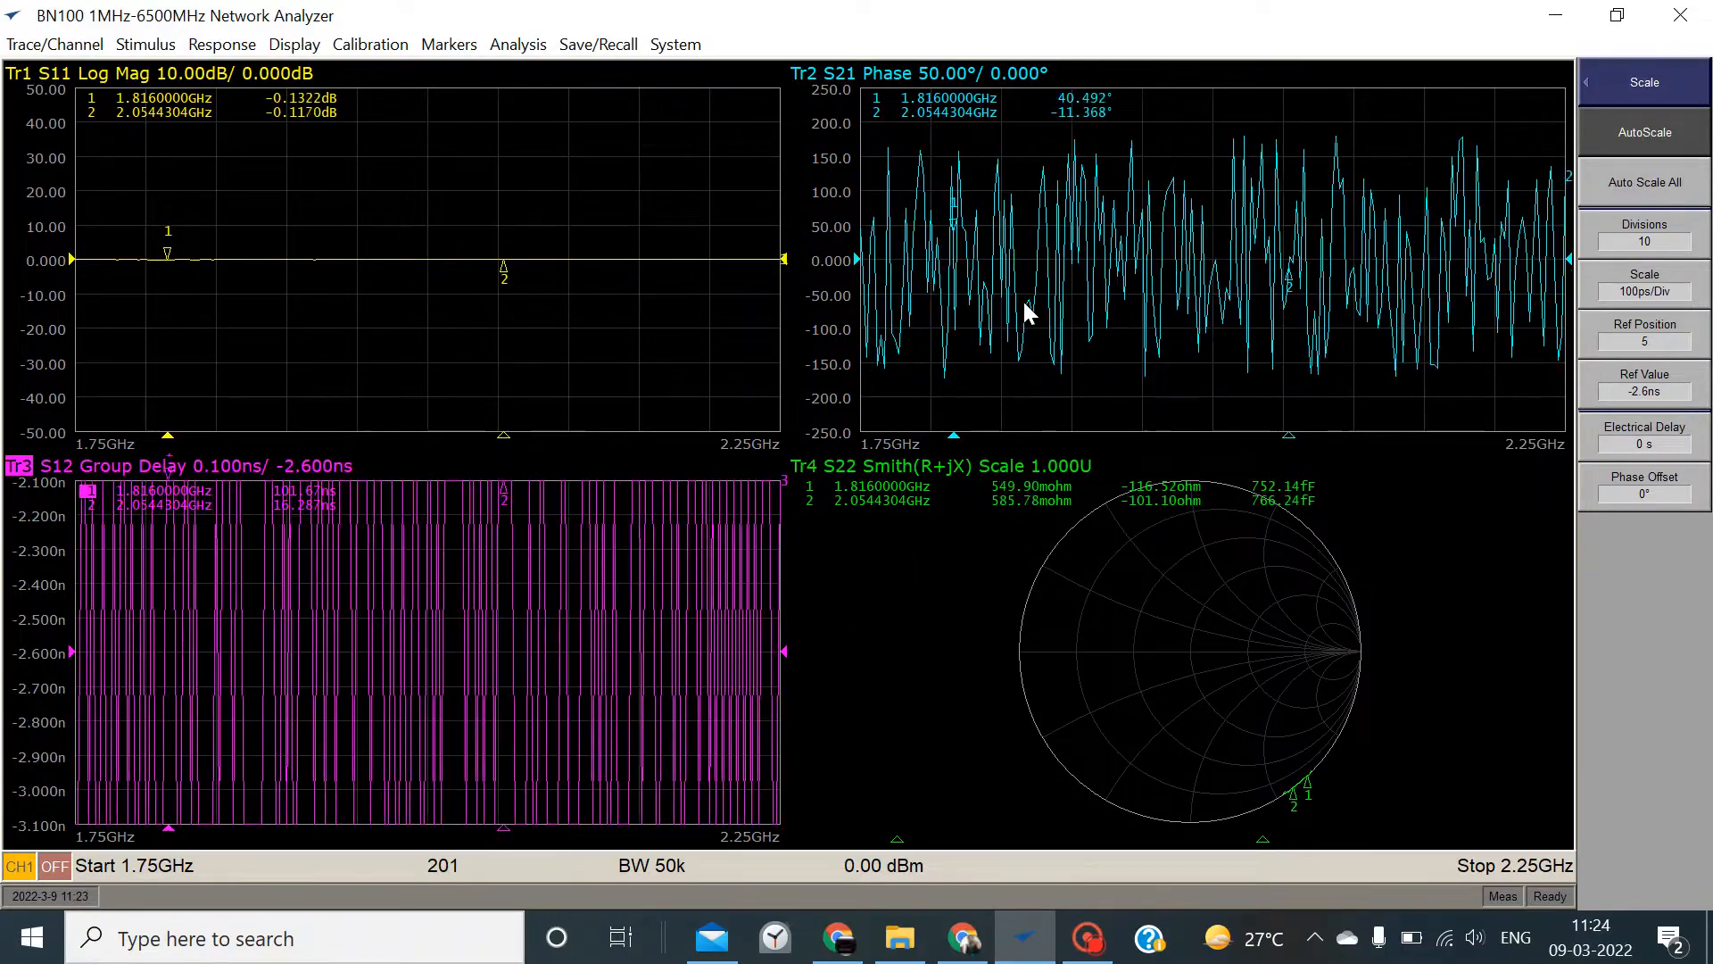
pyautogui.click(1597, 196)
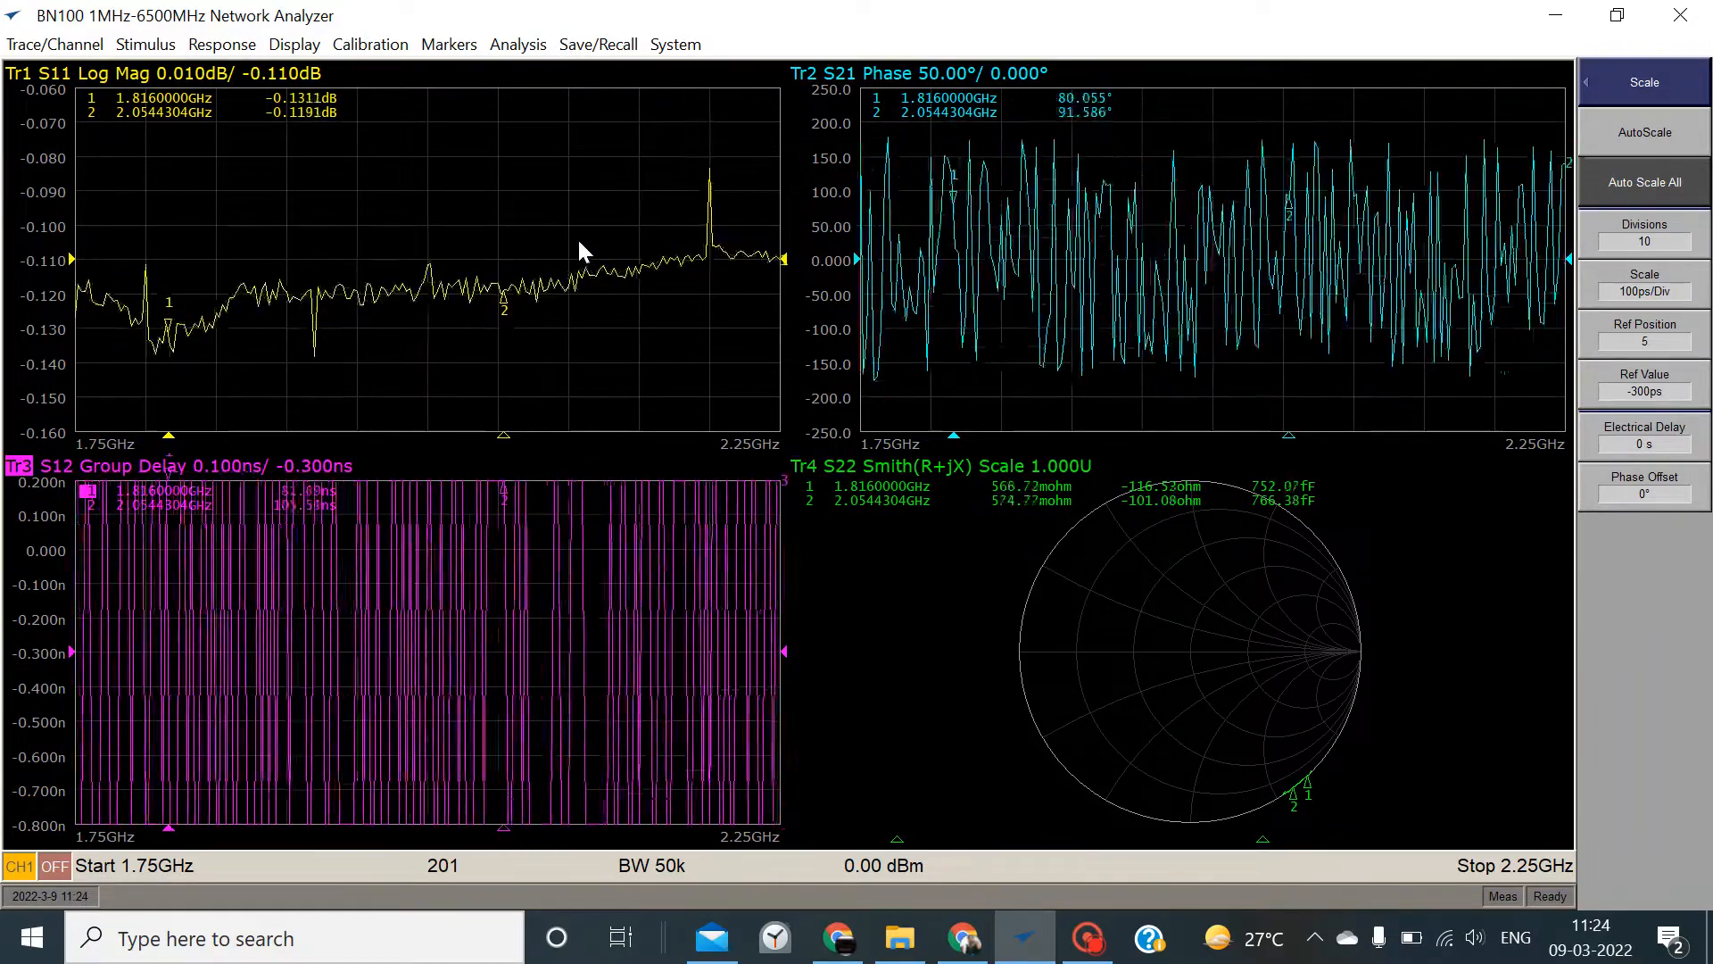
# Maximize trace 1 and try 4 and 12 vertical scale divisions before setting them back to 10
pyautogui.doubleClick(576, 238)
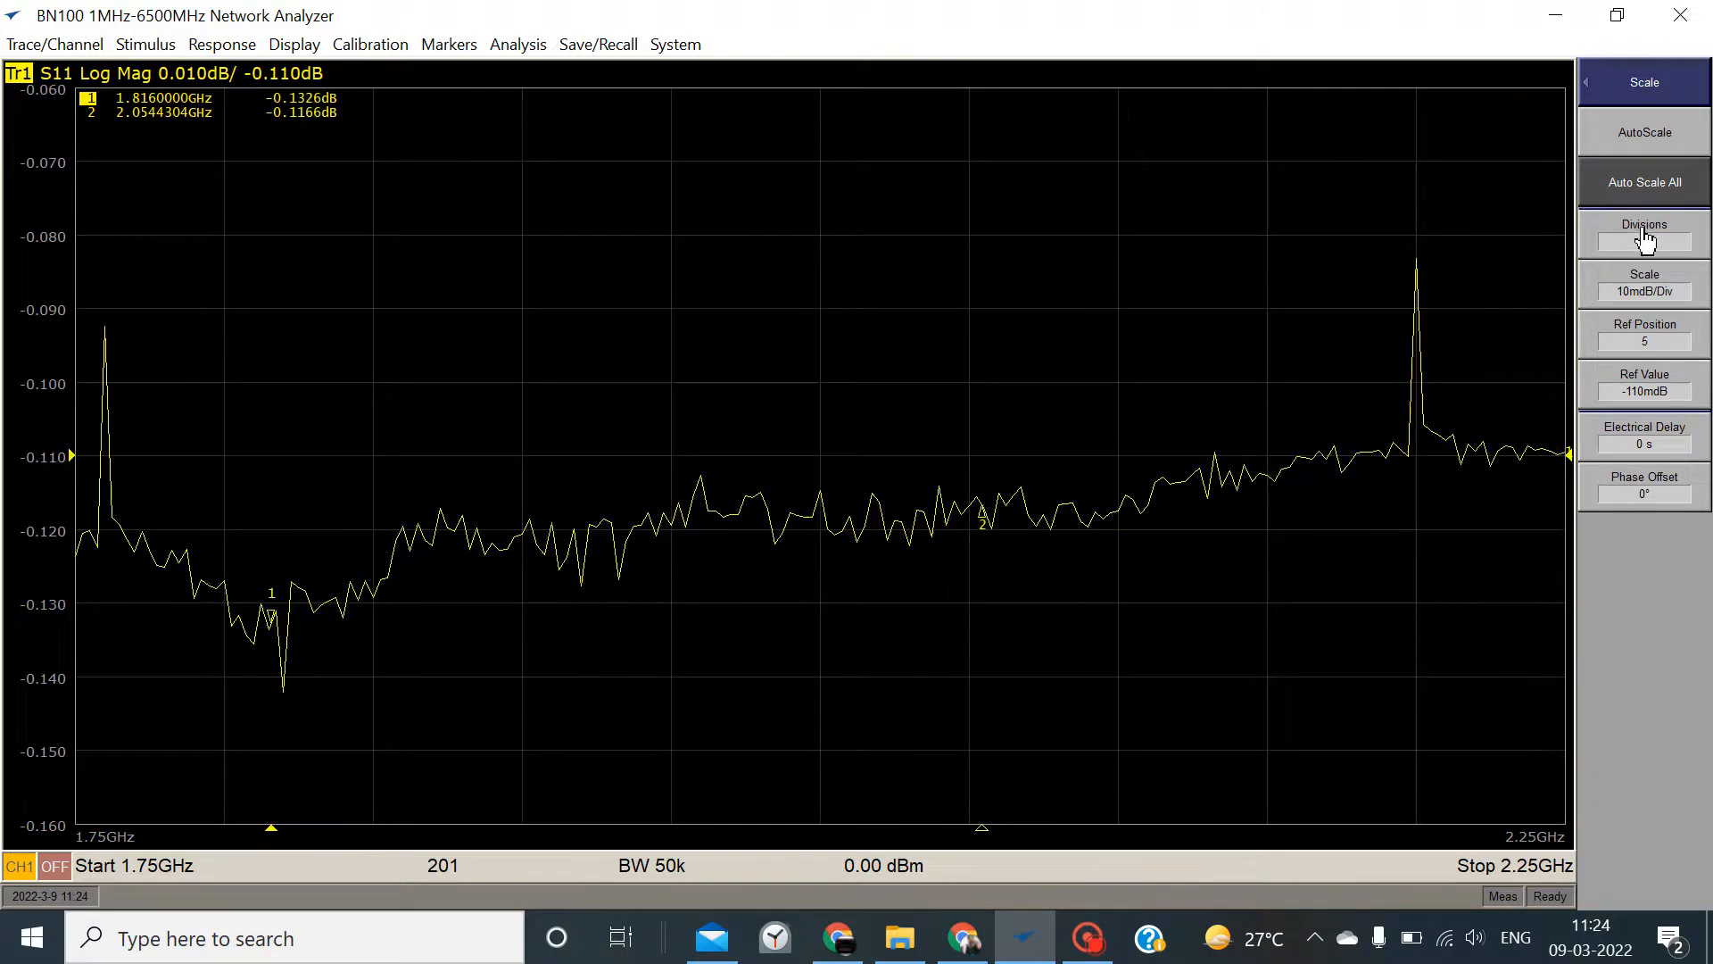
pyautogui.click(1644, 240)
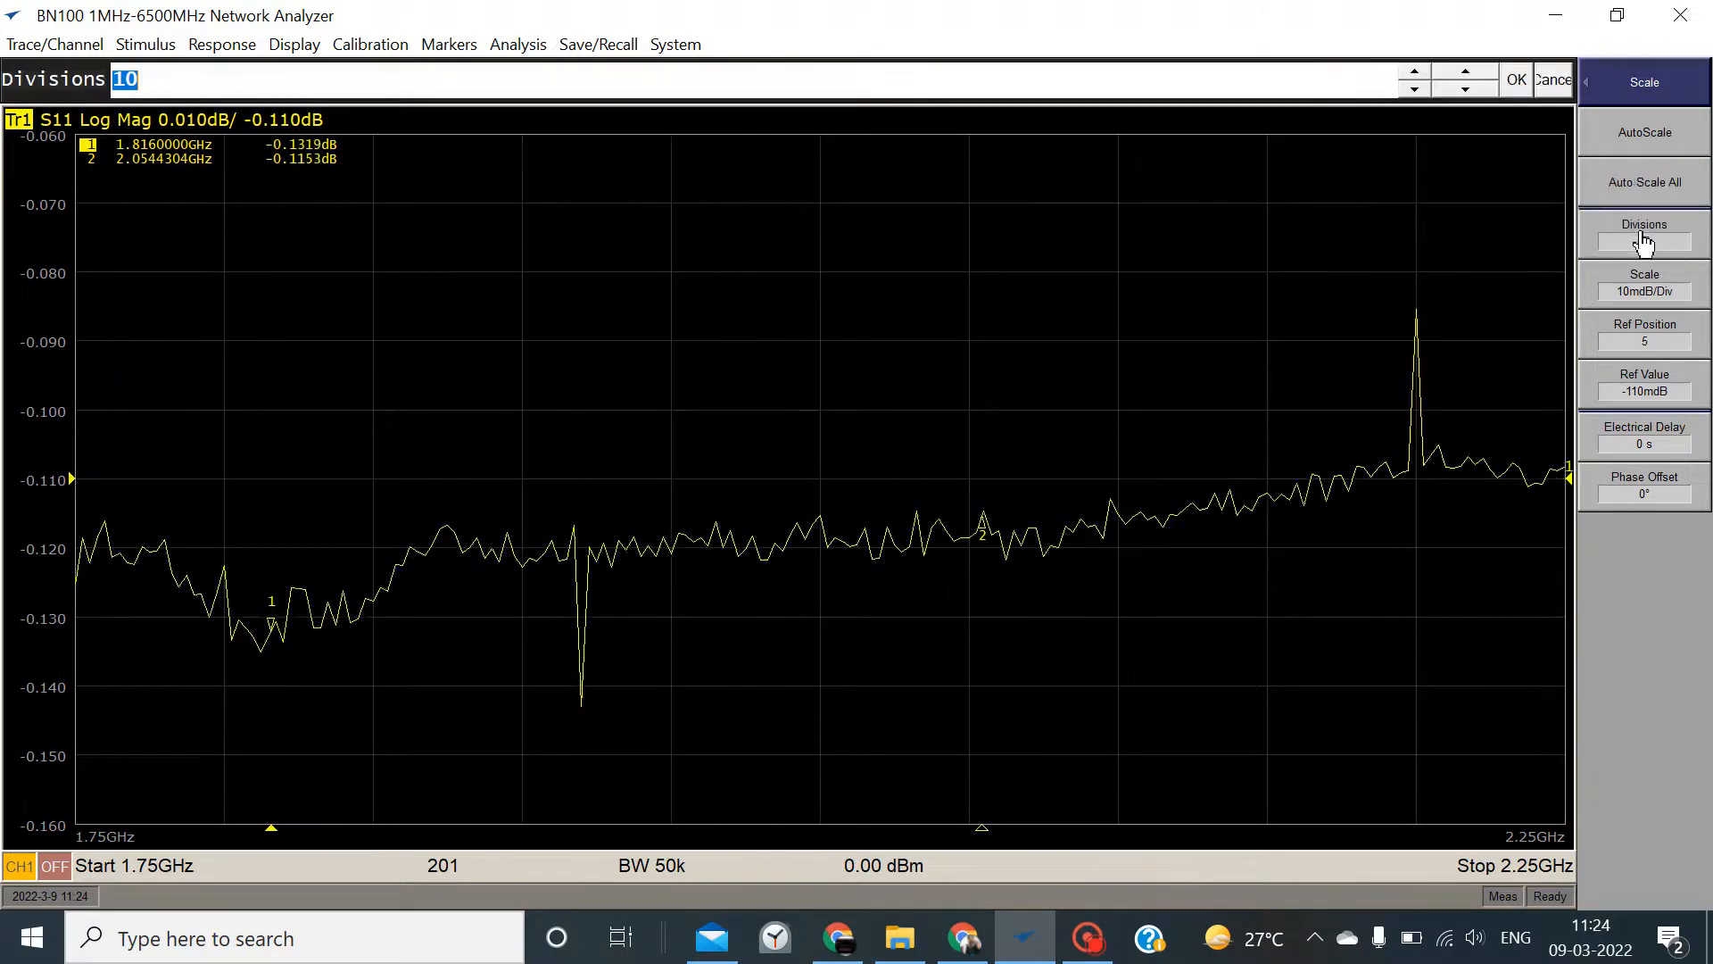
pyautogui.click(1466, 90)
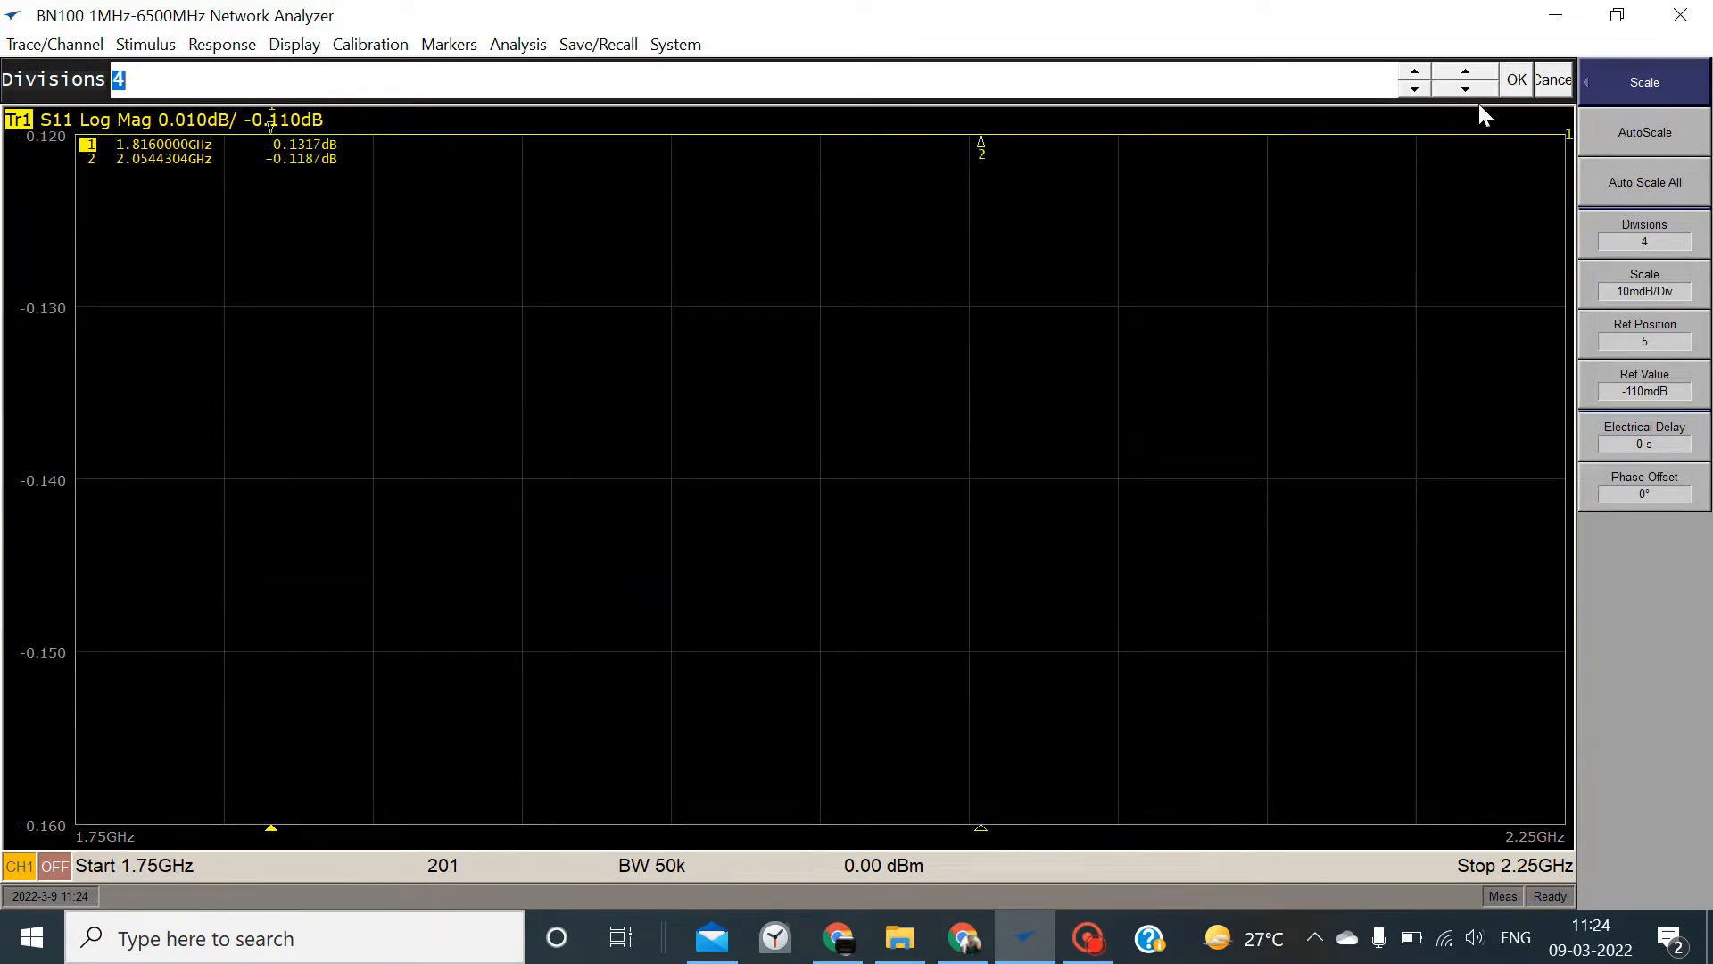
pyautogui.click(1465, 70)
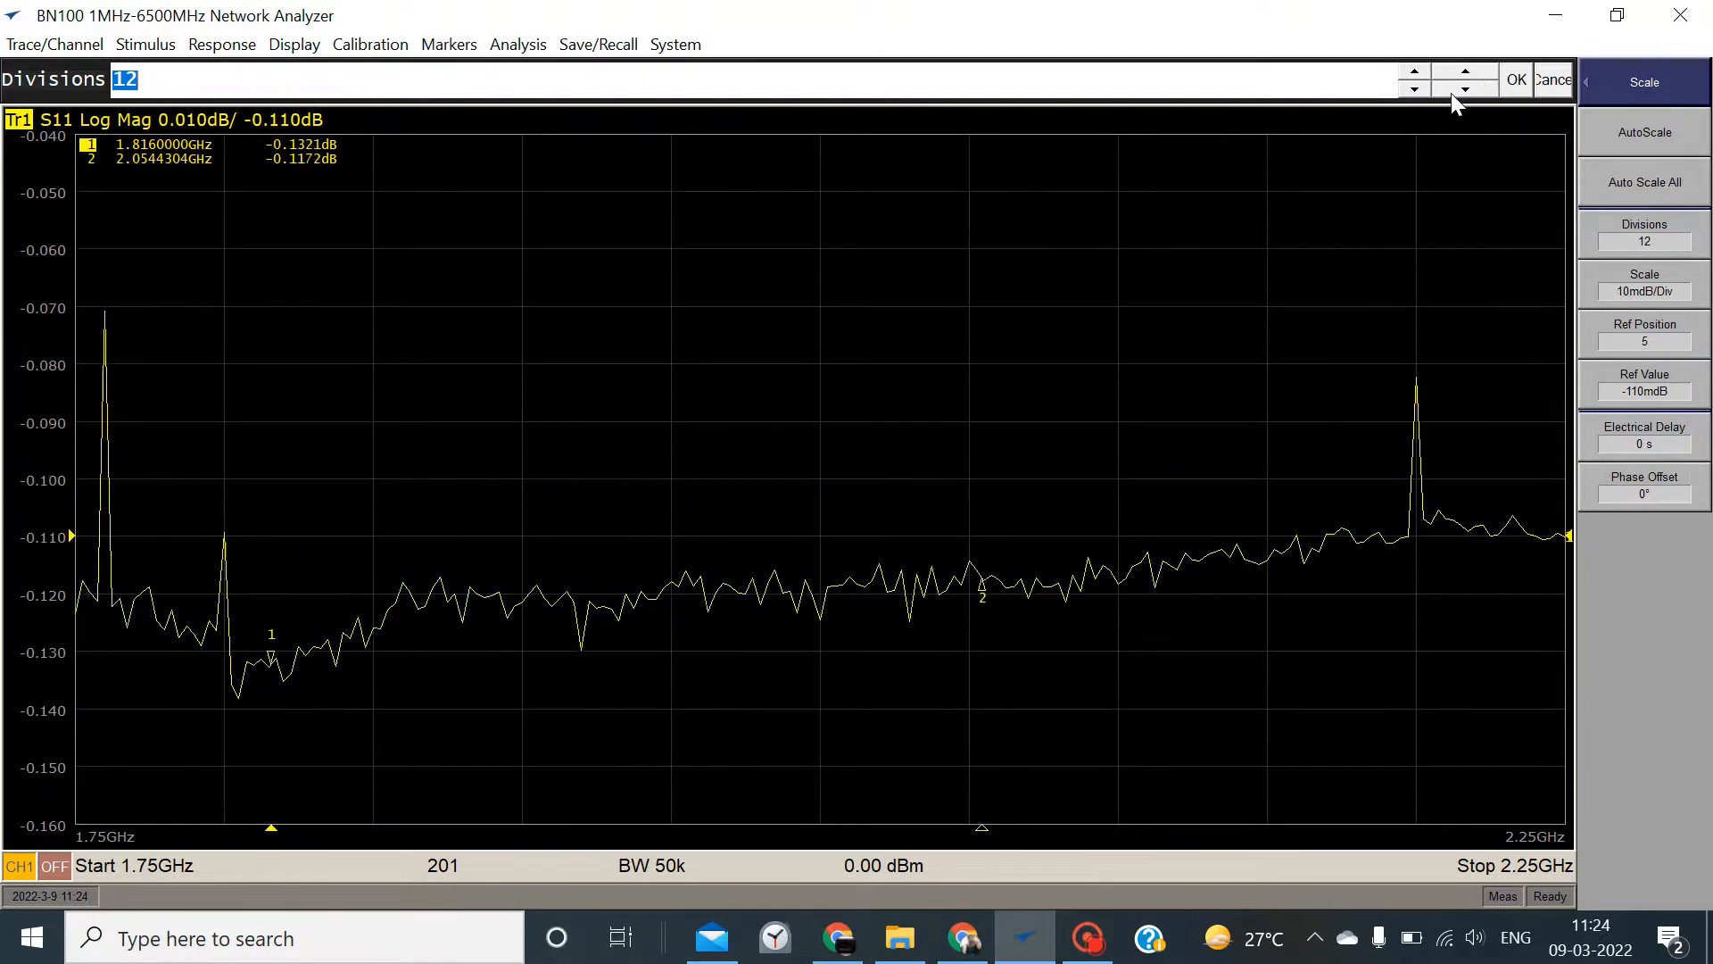
pyautogui.doubleClick(1415, 89)
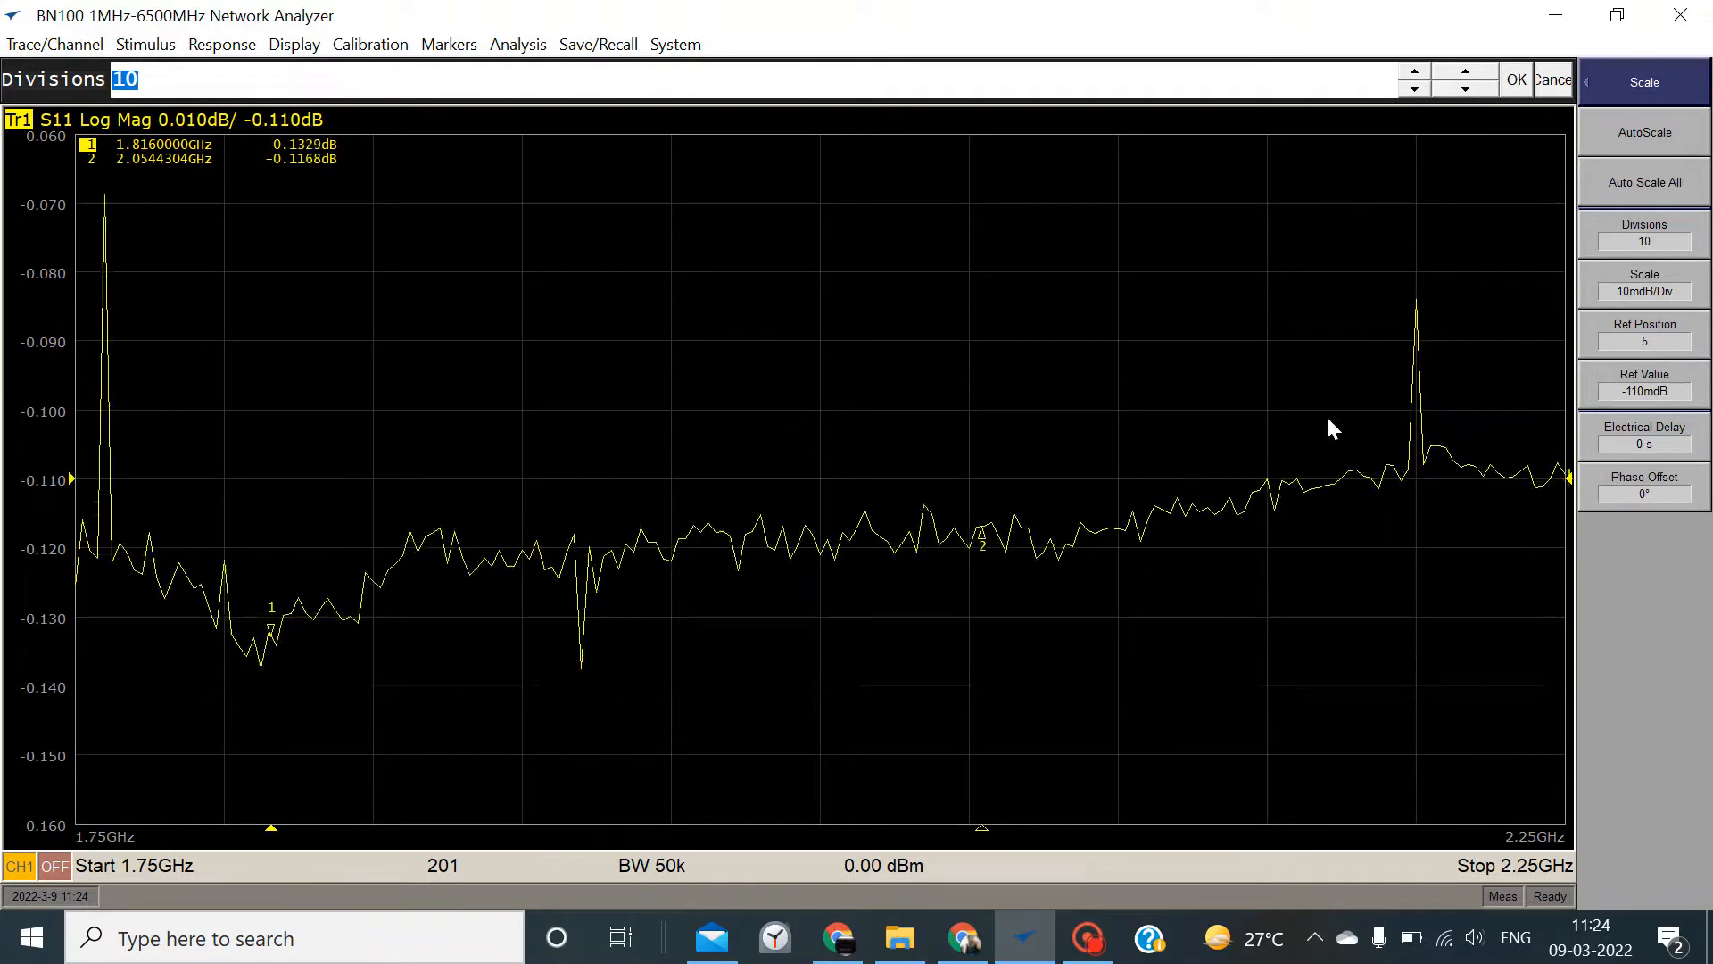
# Lower the reference position of trace 1 to 1 and raise it to 4, and open the reference value before returning to the main menu
pyautogui.click(1640, 332)
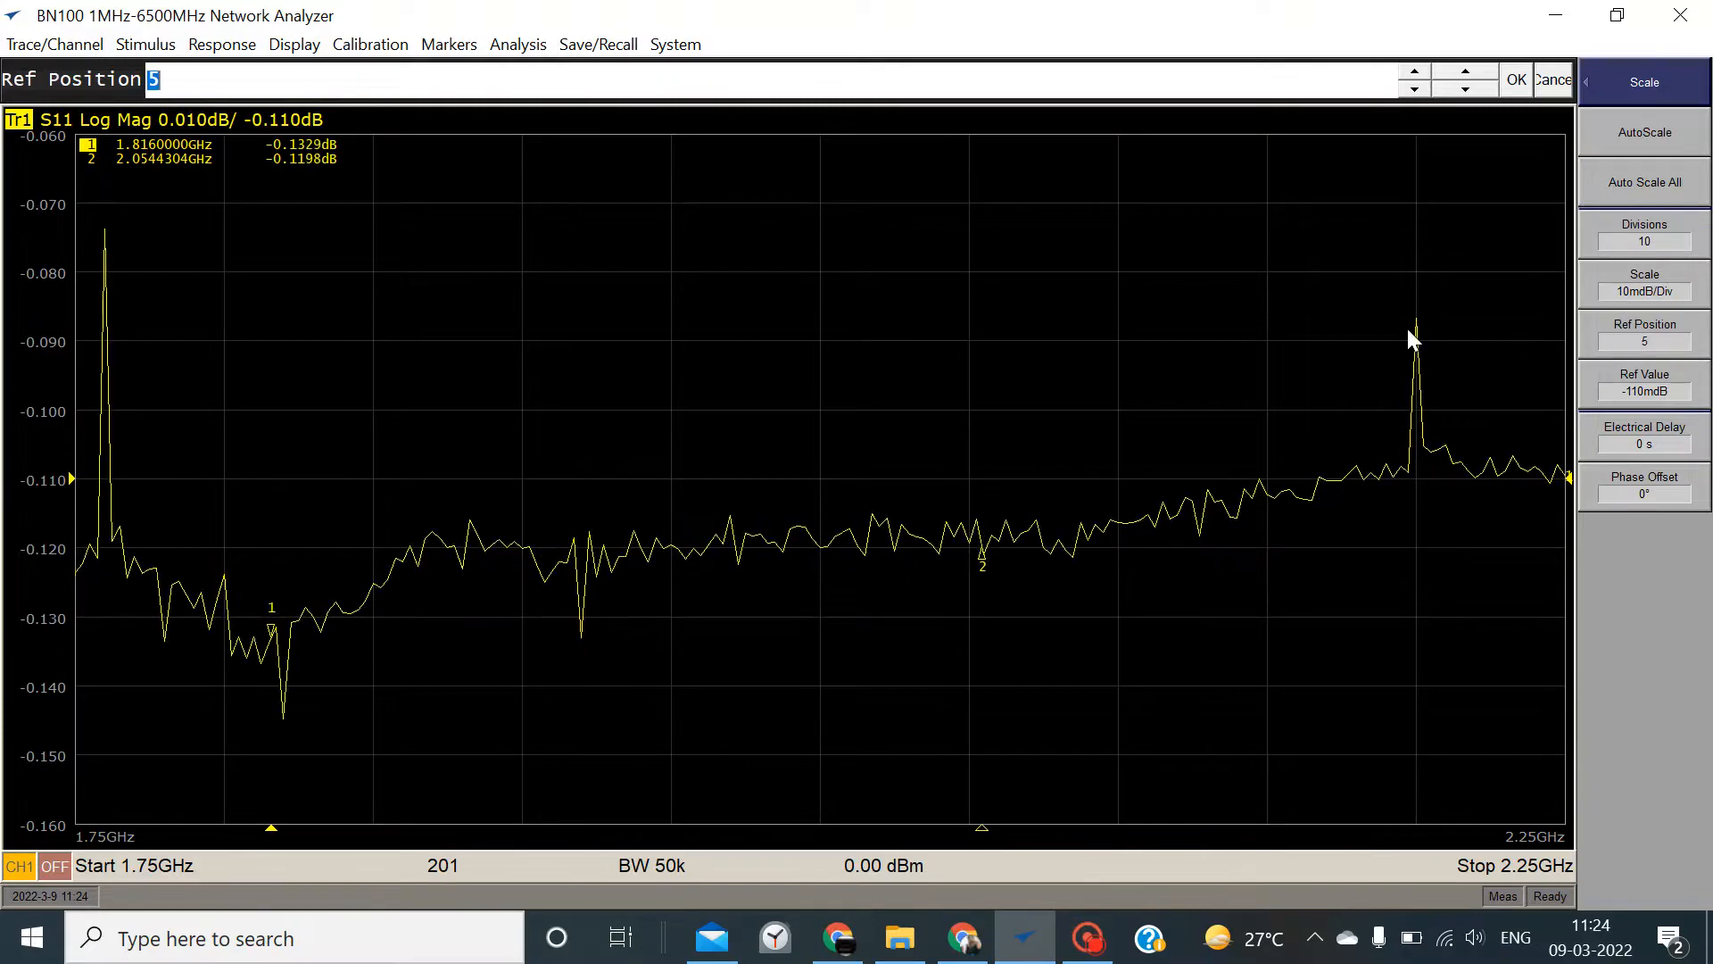
pyautogui.click(1465, 89)
pyautogui.click(1463, 89)
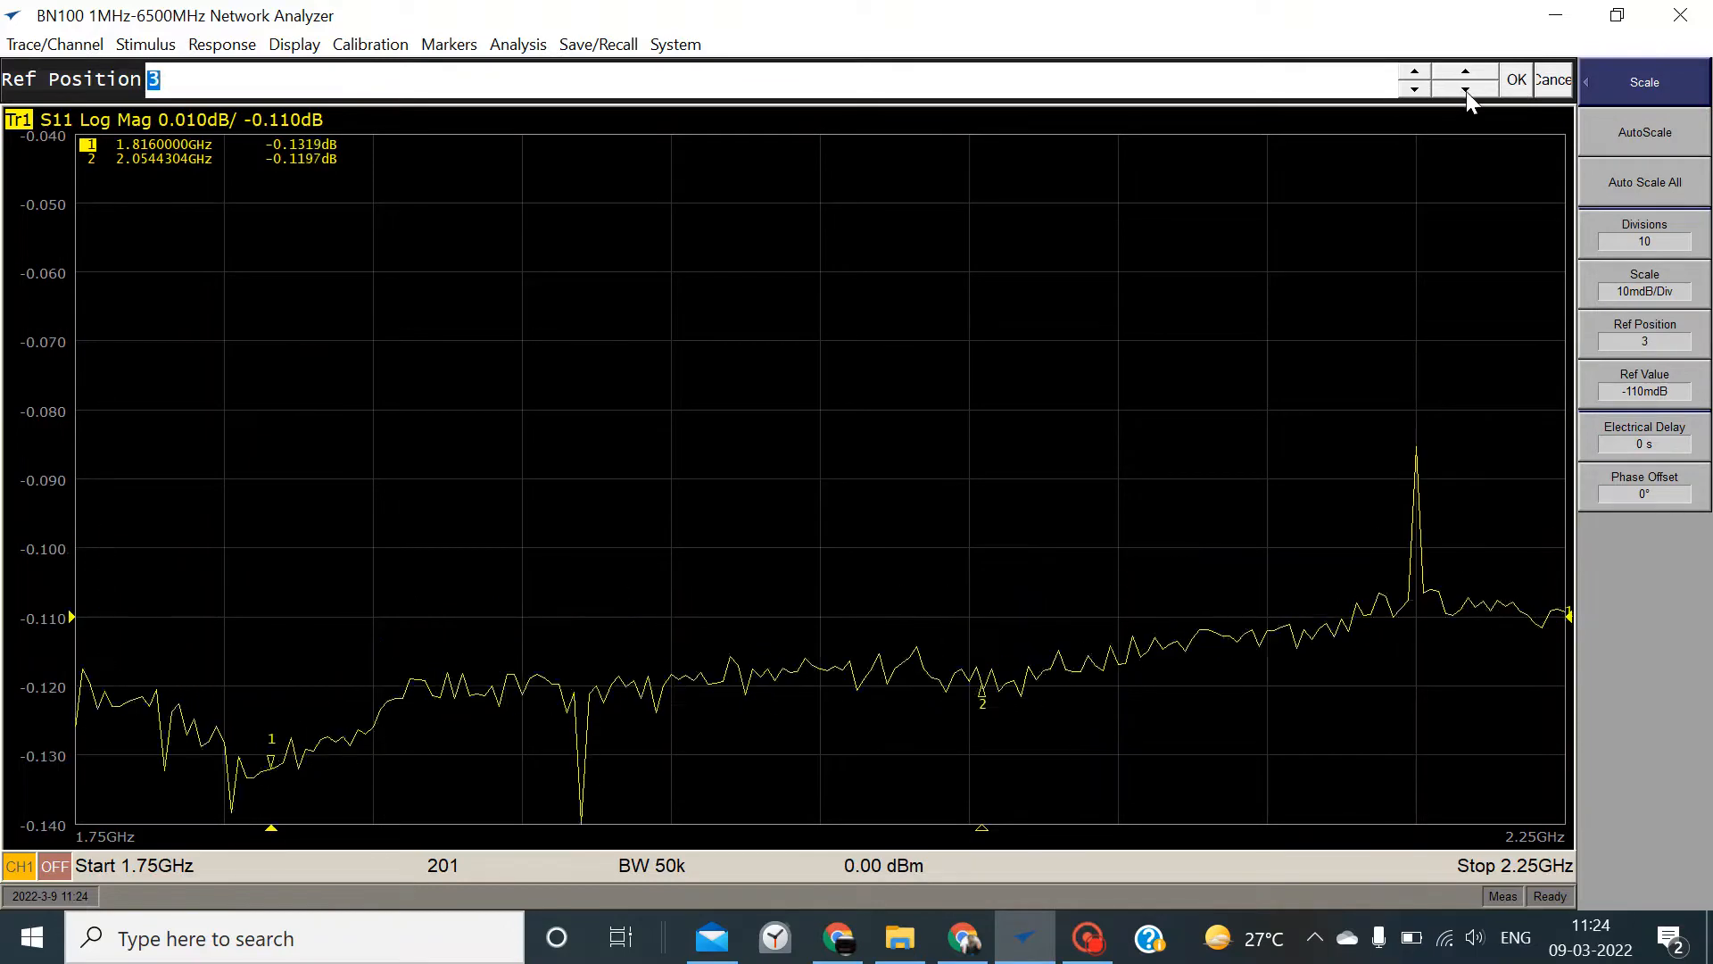
pyautogui.click(1465, 91)
pyautogui.click(1465, 91)
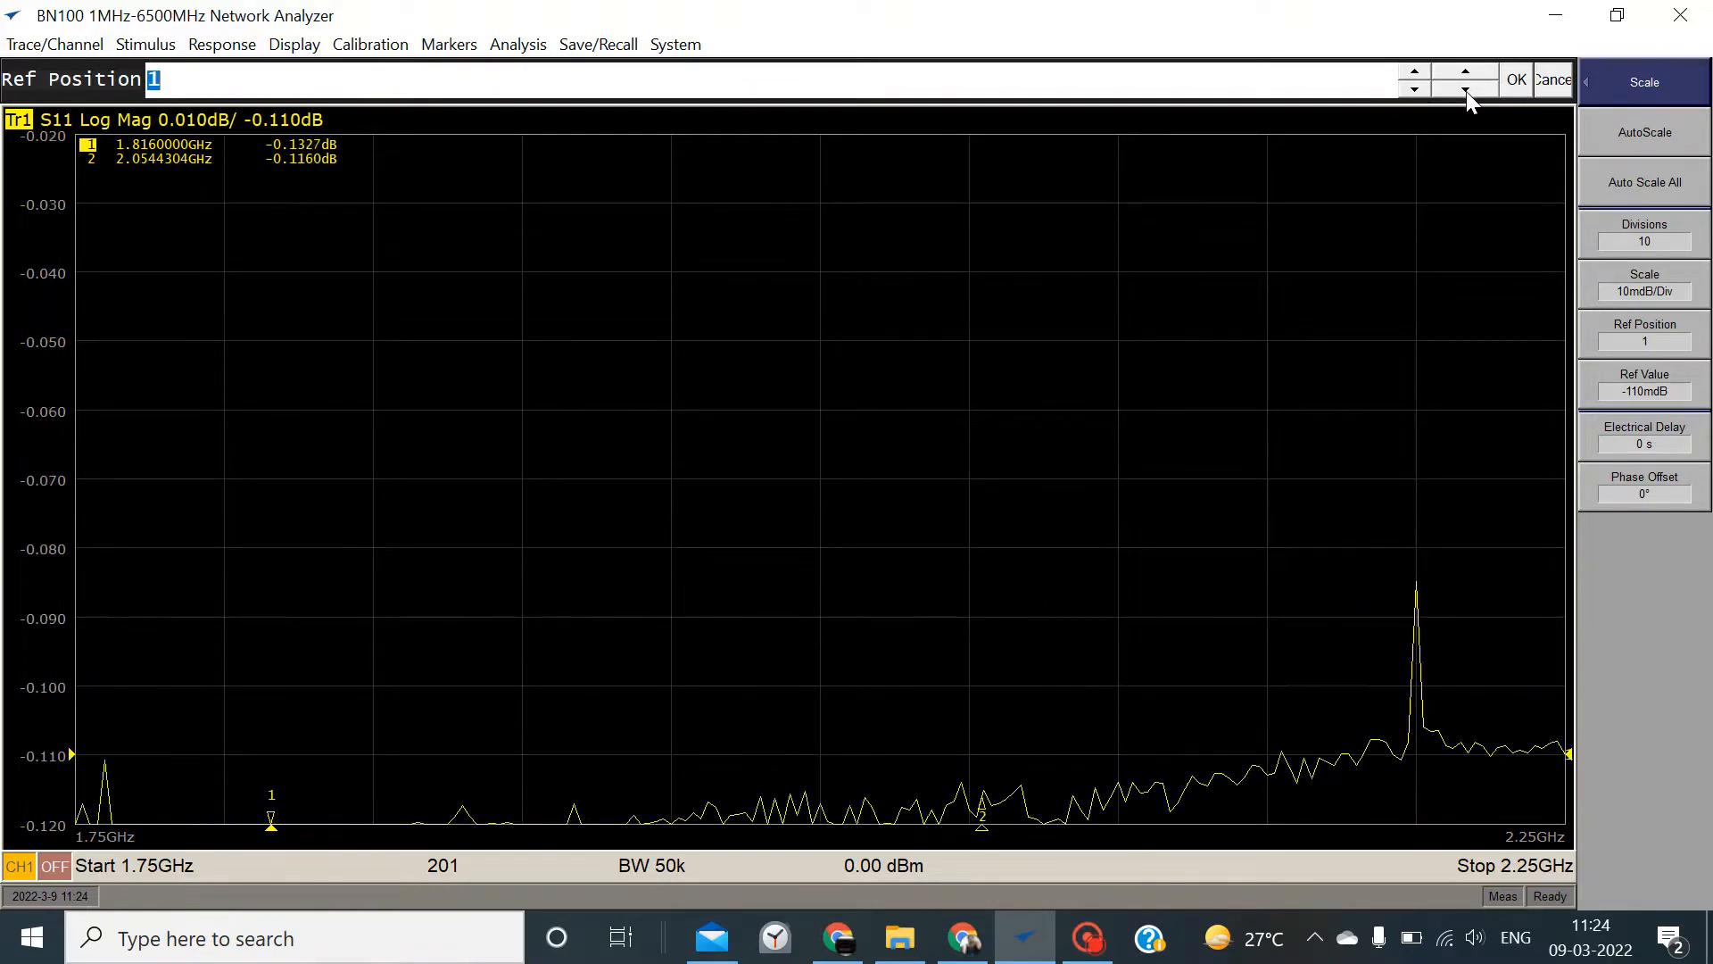
pyautogui.click(1466, 72)
pyautogui.click(1466, 71)
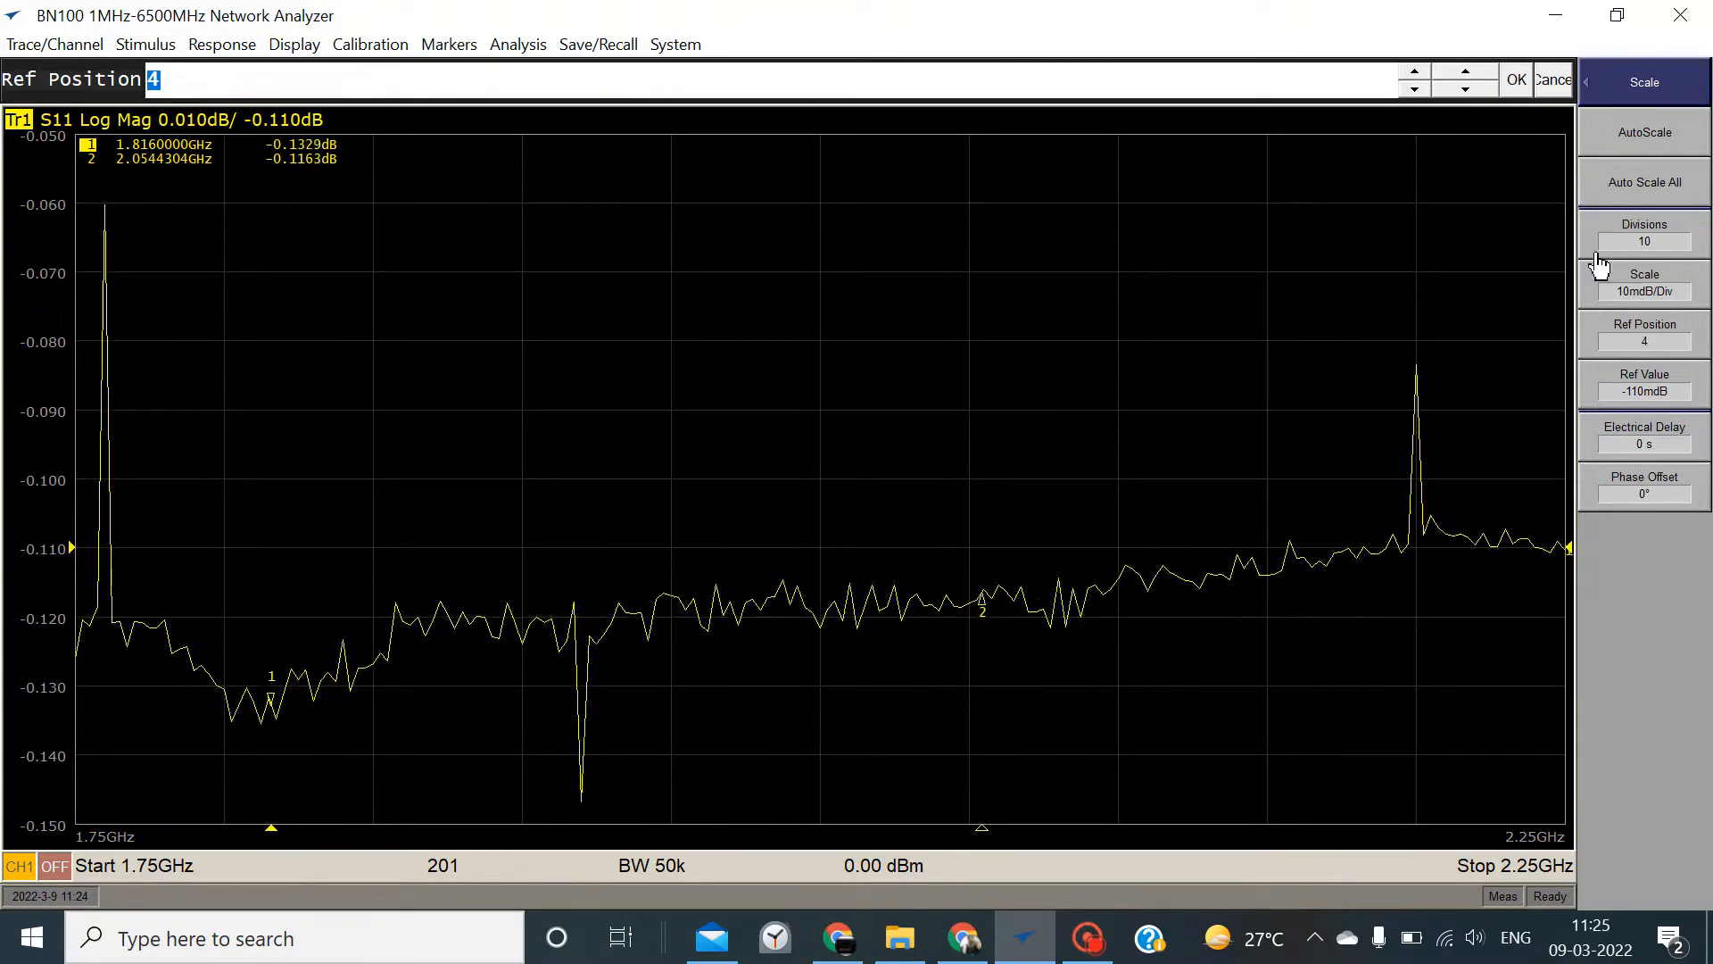
pyautogui.click(1656, 402)
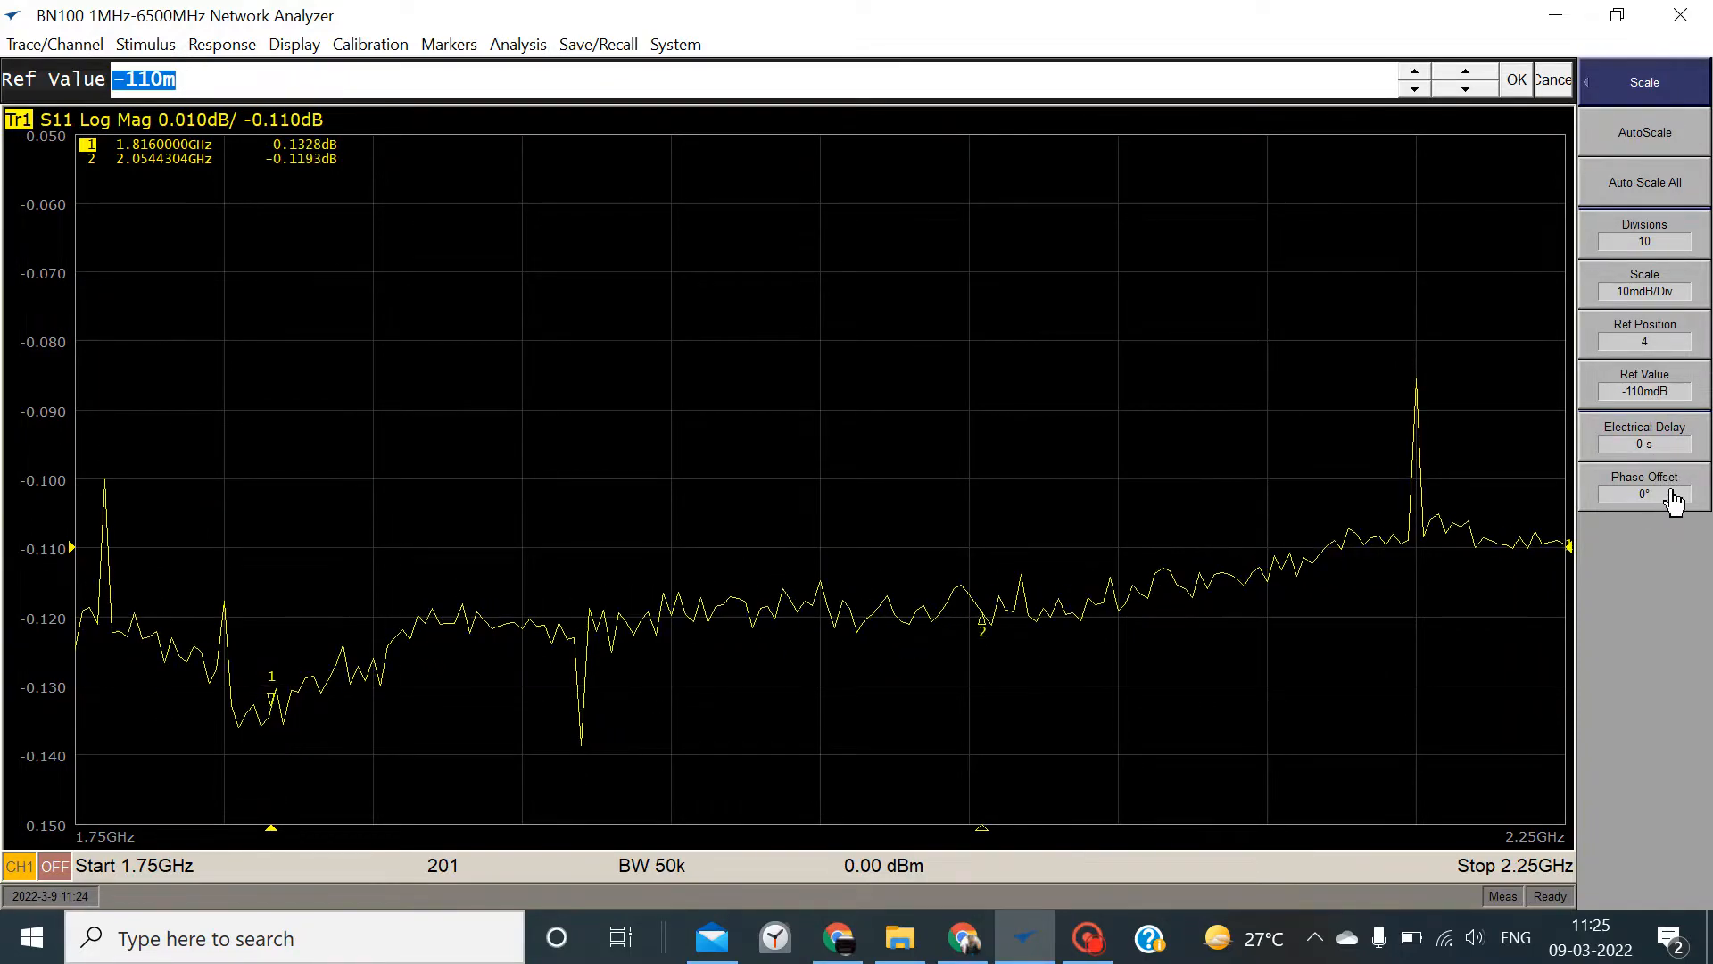
pyautogui.click(1592, 89)
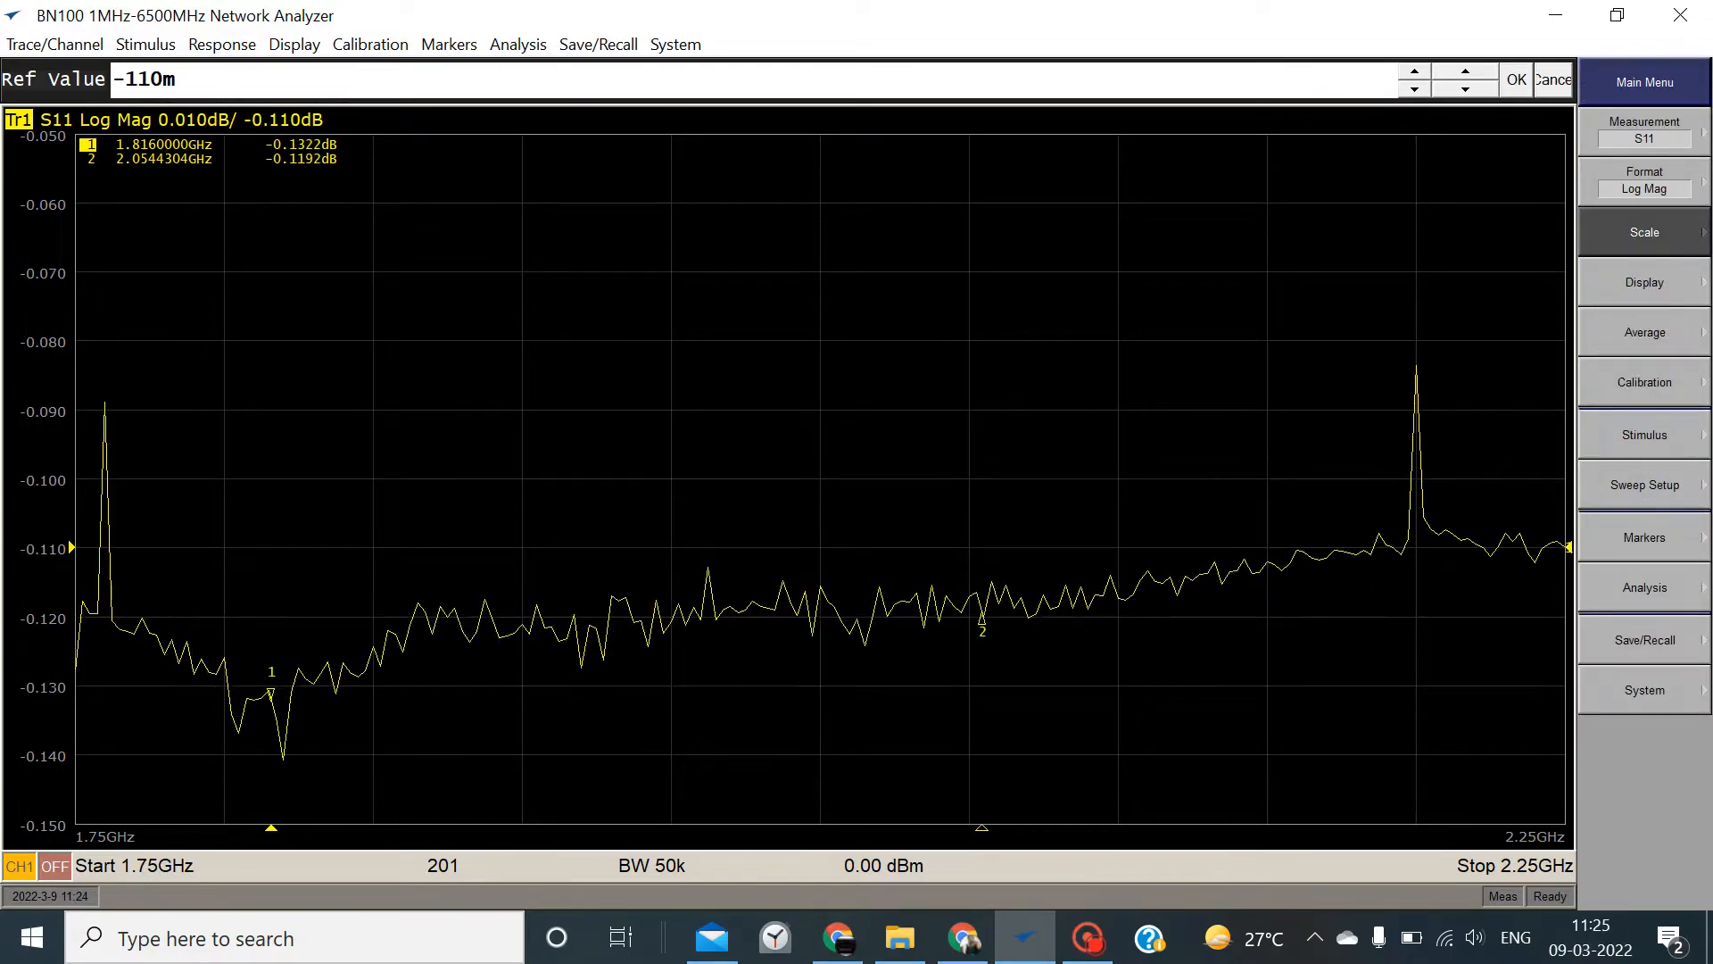
# Open the averaging settings for trace 1 and try IF bandwidths of 4k and 5M
pyautogui.click(225, 48)
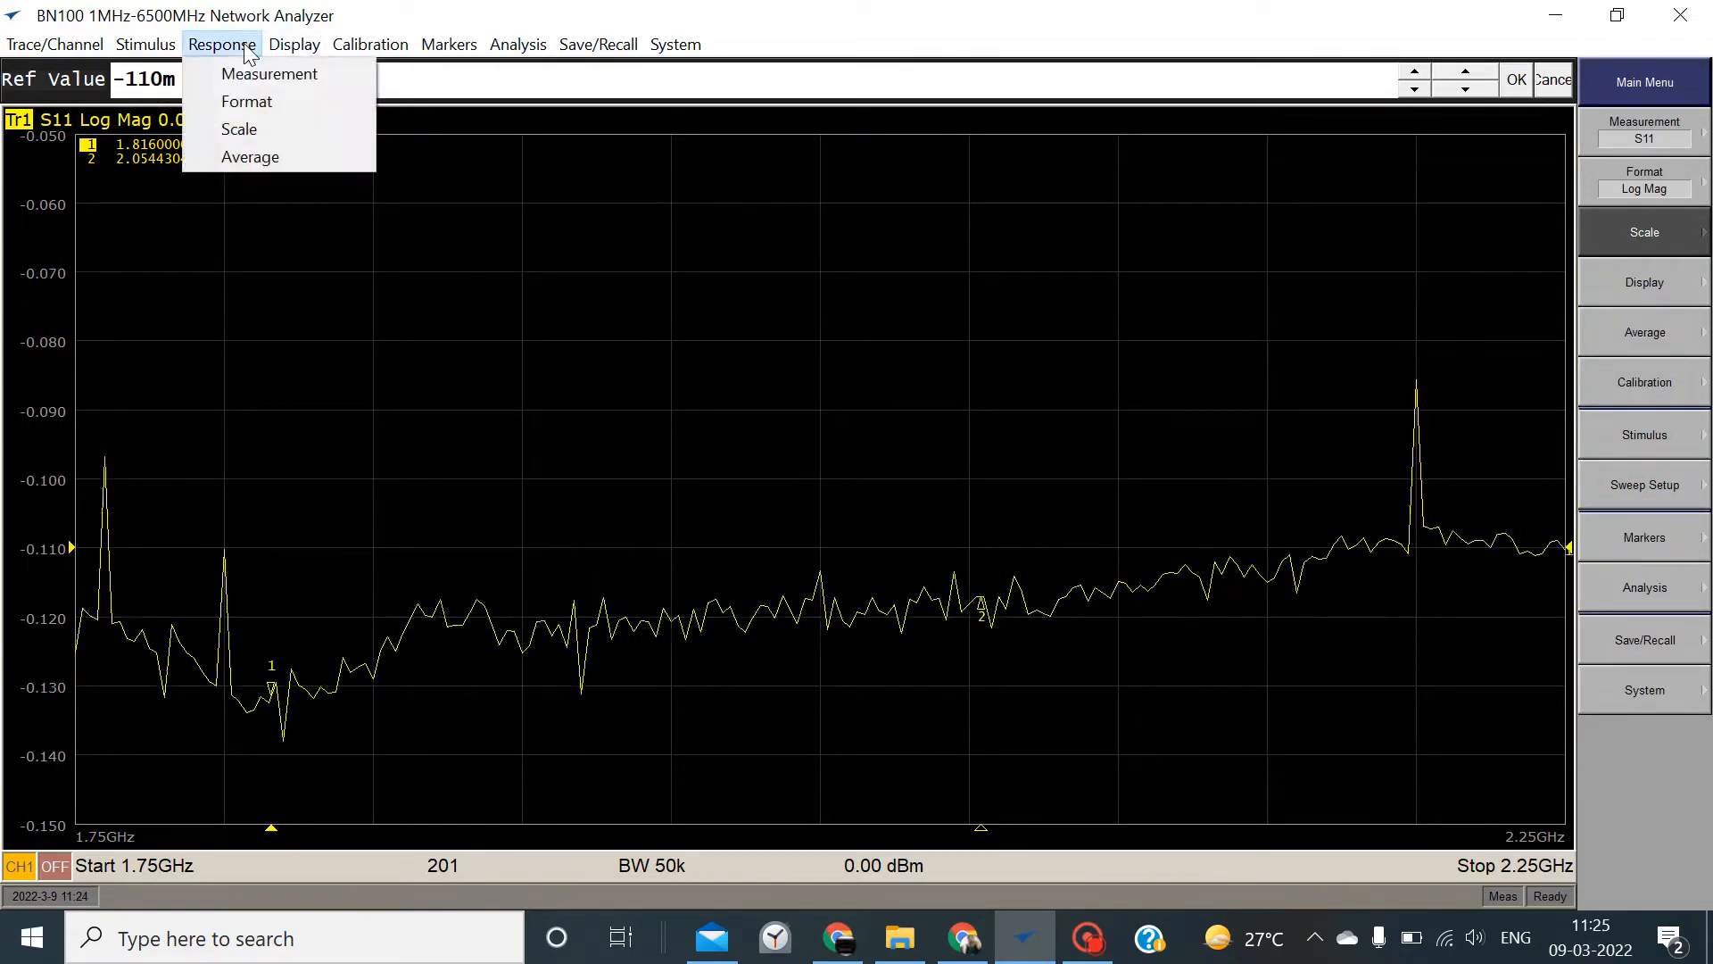
pyautogui.click(296, 168)
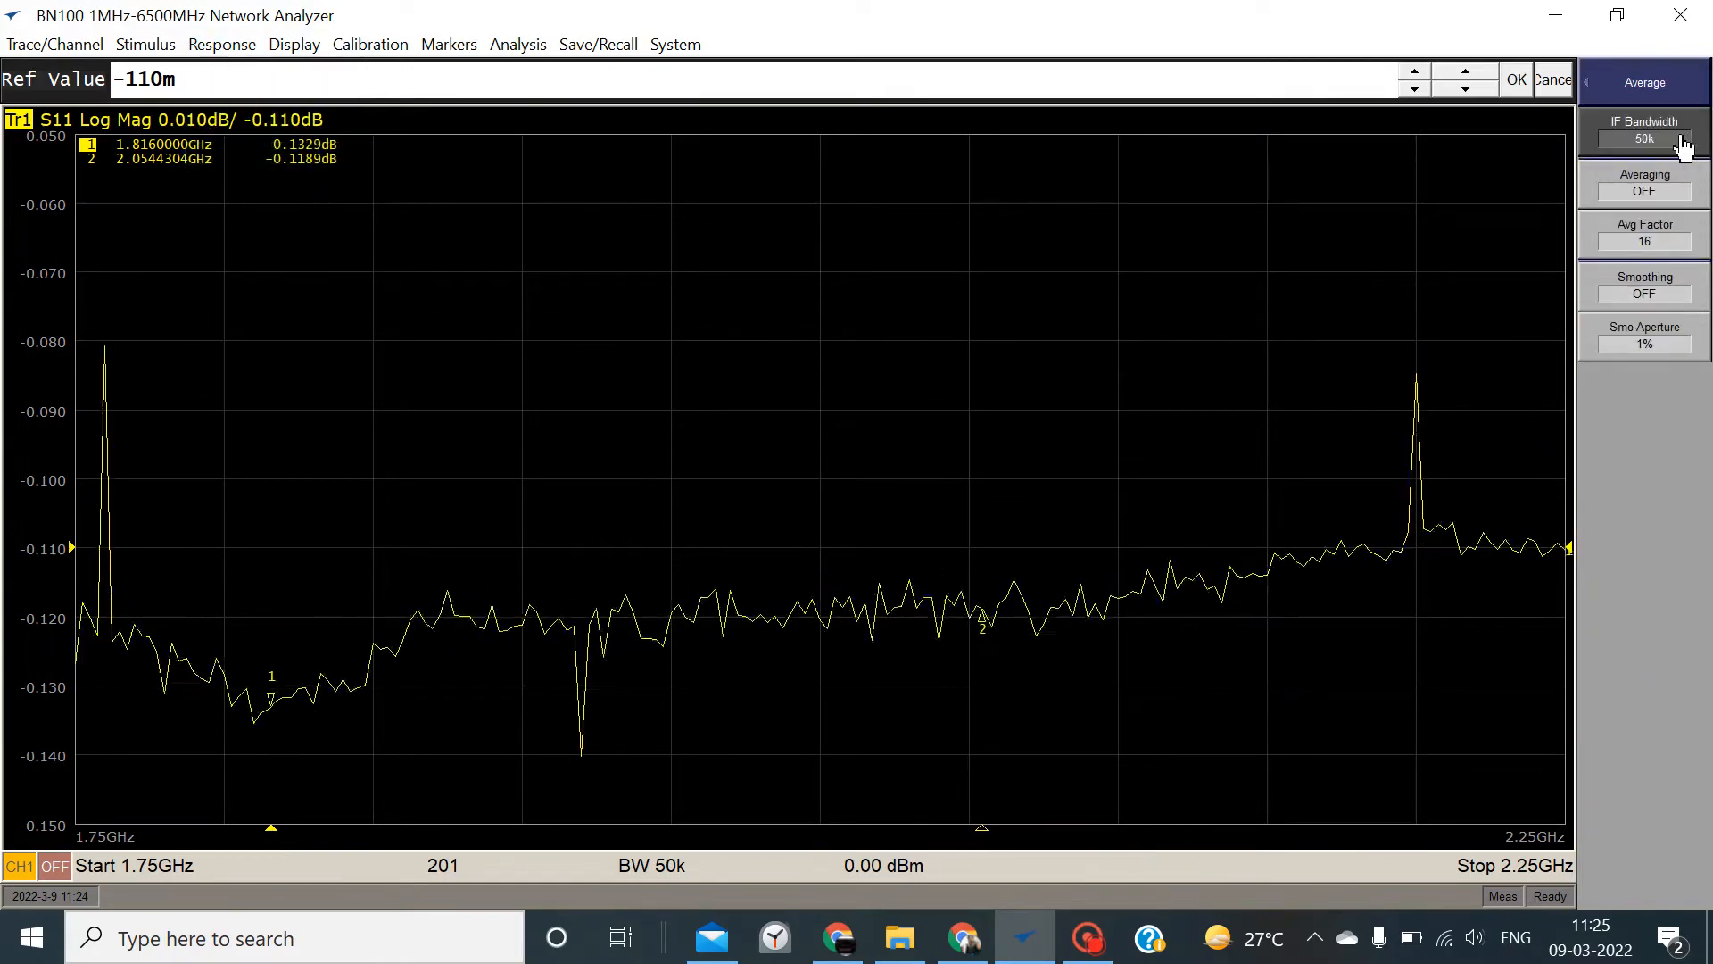
pyautogui.click(1656, 193)
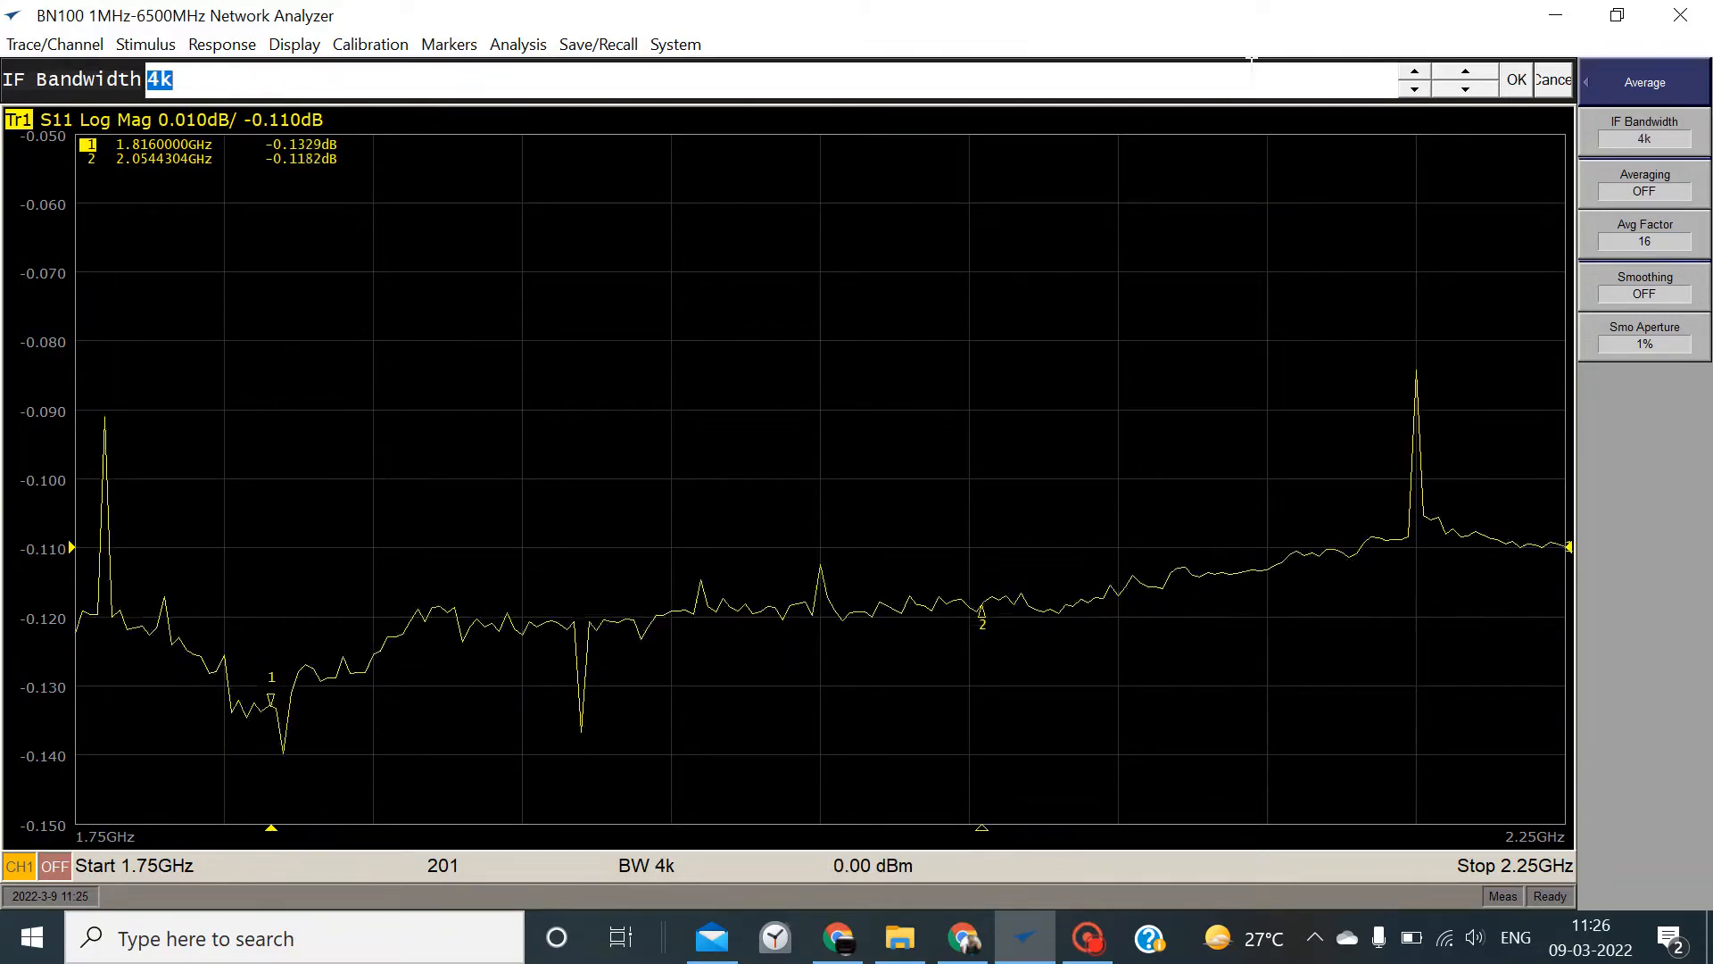
pyautogui.press('Up')
pyautogui.press('Up')
pyautogui.press('Up')
pyautogui.press('Up')
pyautogui.press('Up')
pyautogui.press('Up')
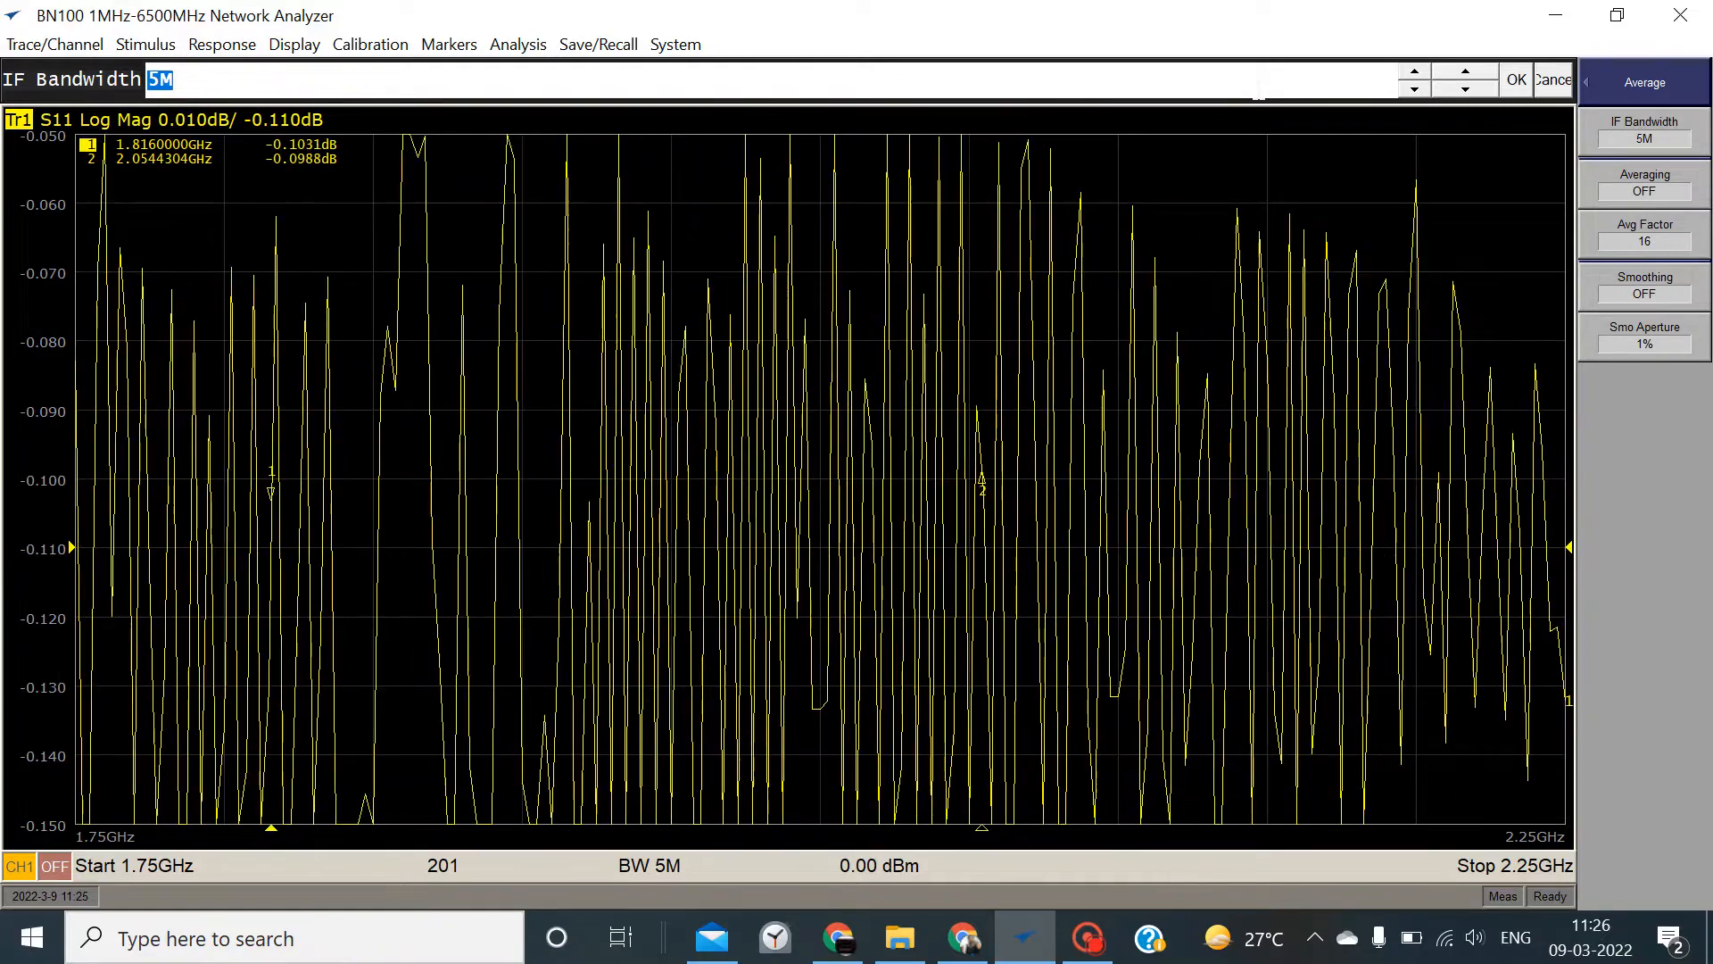
# Lower the IF bandwidth through 2M and 40k, set it to 50k, and restore the four-trace view
pyautogui.press('Down')
pyautogui.press('Down')
pyautogui.press('Down')
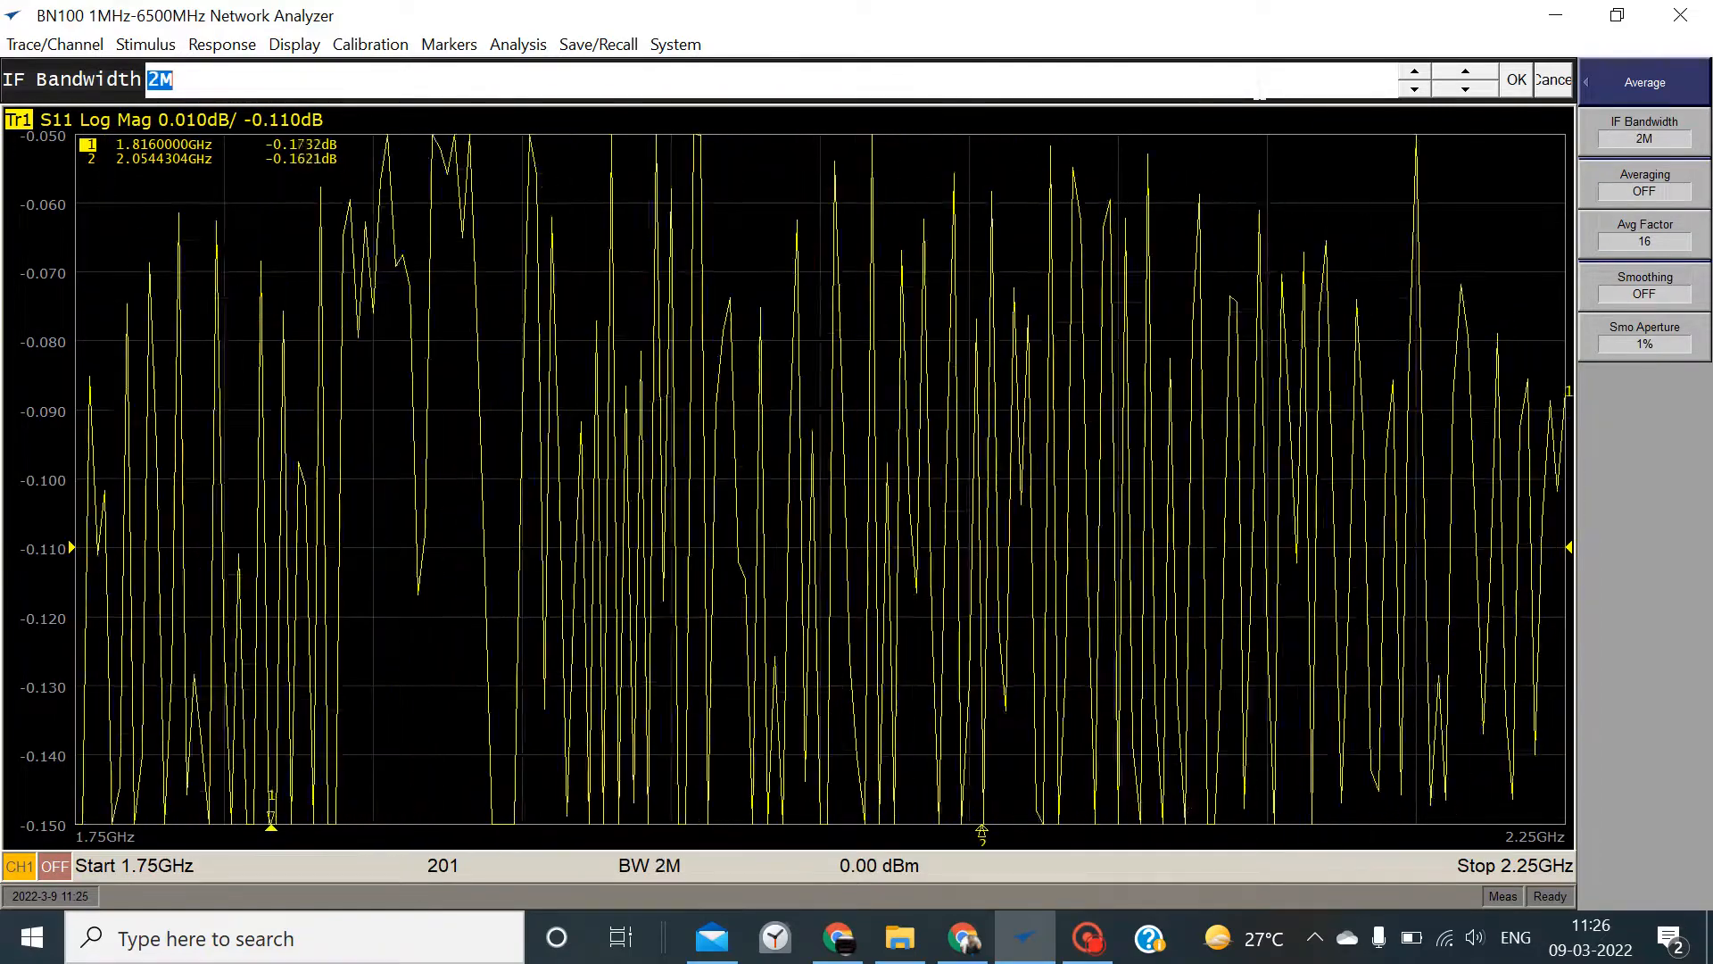
pyautogui.press('Down')
pyautogui.press('Down')
pyautogui.press('Down')
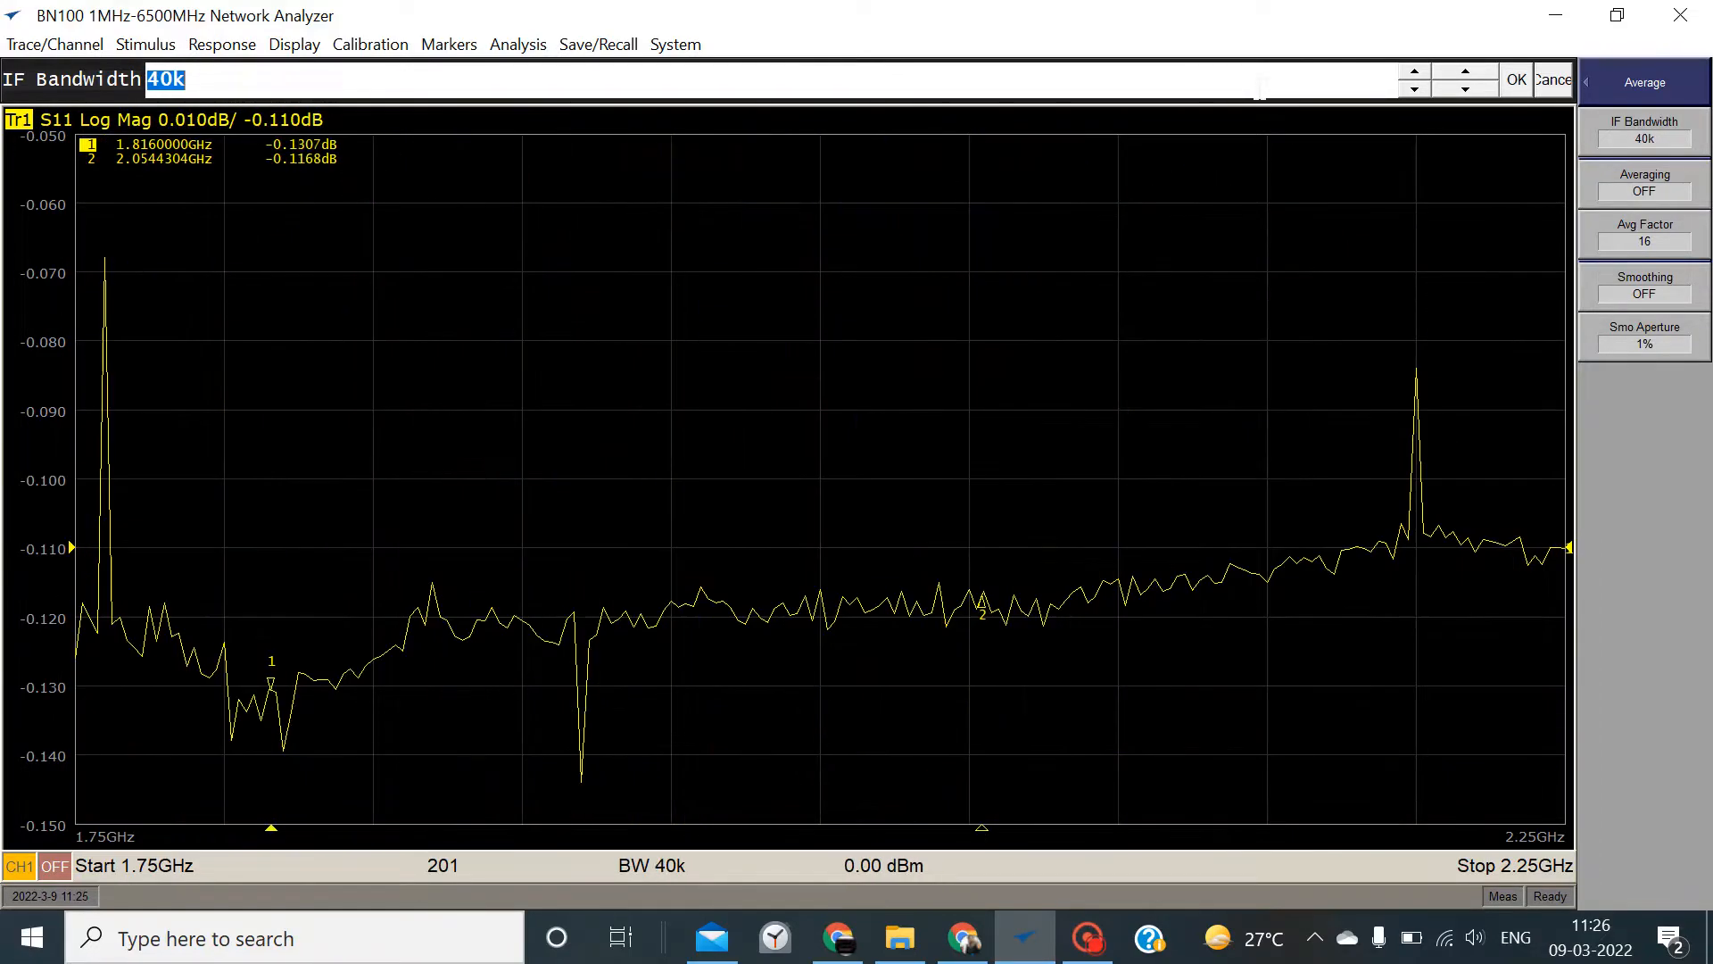
pyautogui.click(1517, 80)
pyautogui.doubleClick(1184, 200)
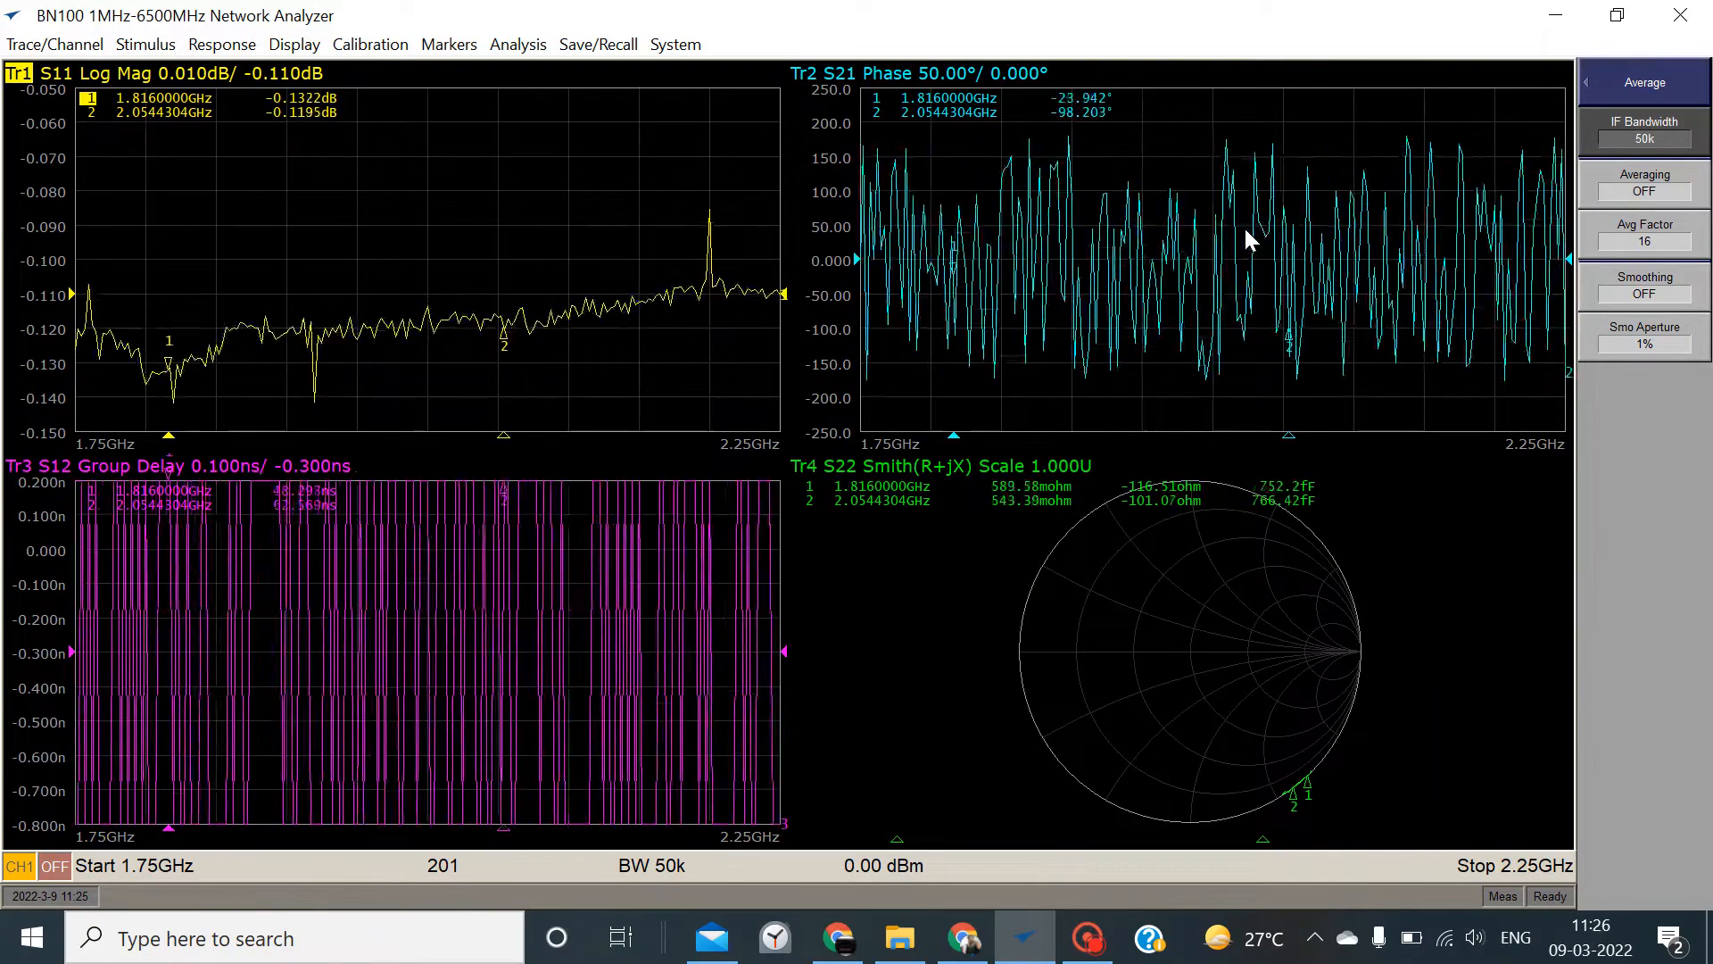
pyautogui.click(216, 46)
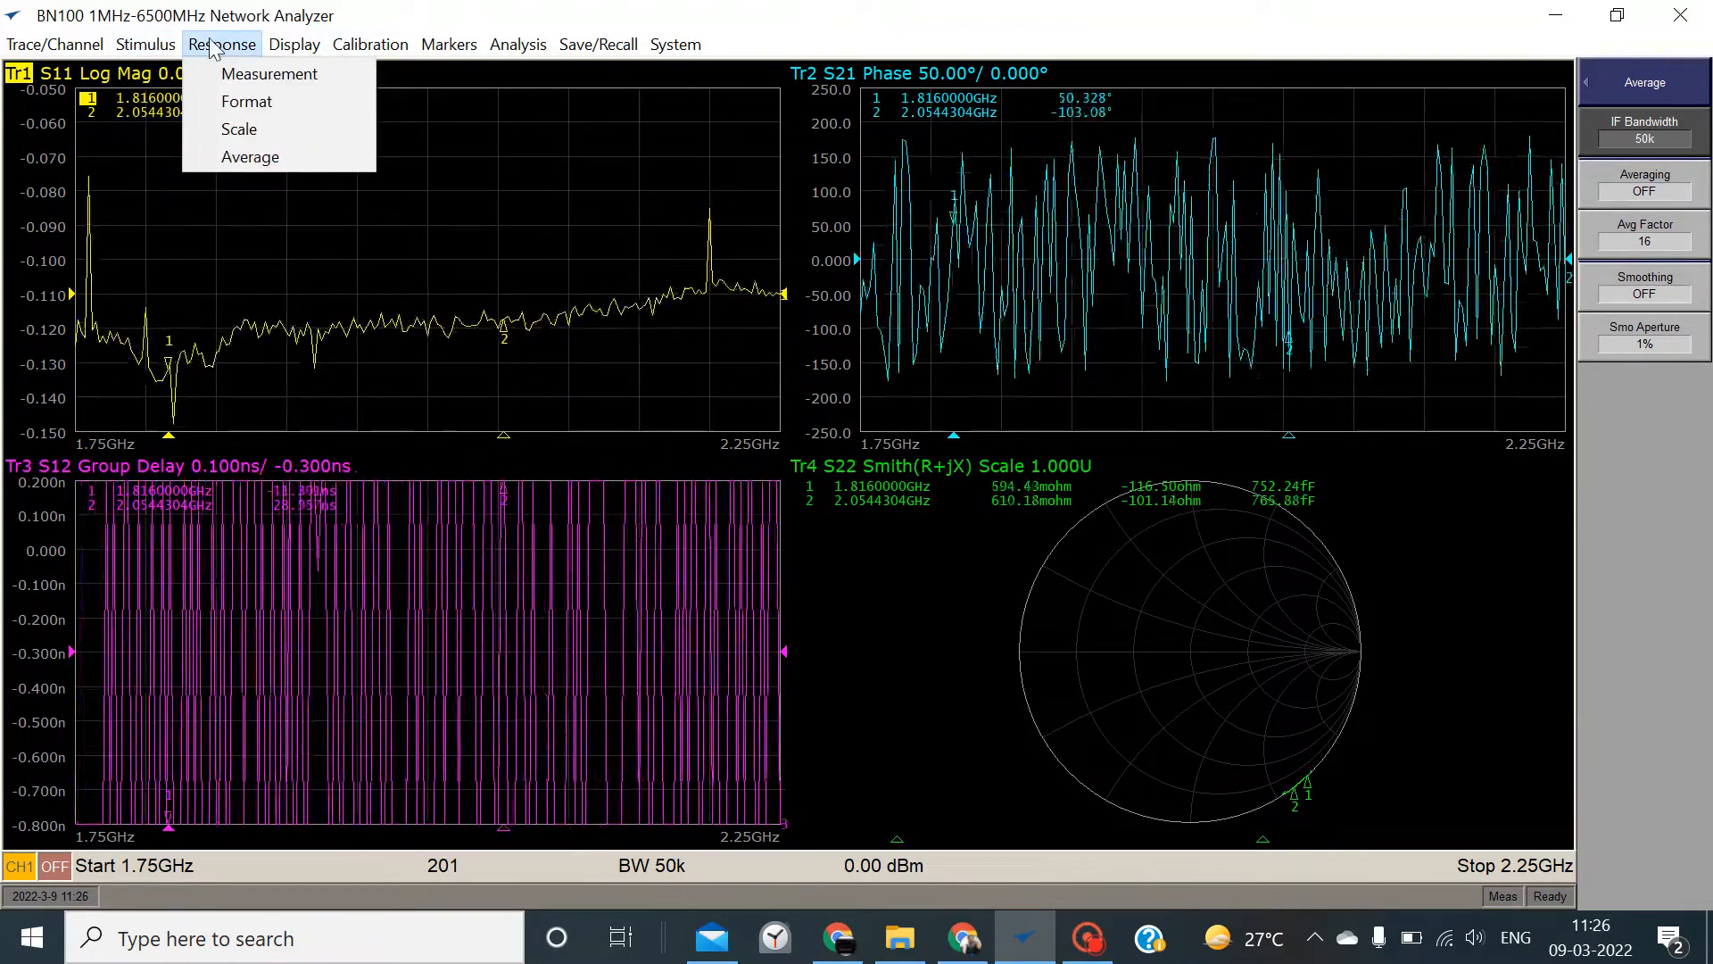
pyautogui.moveTo(371, 50)
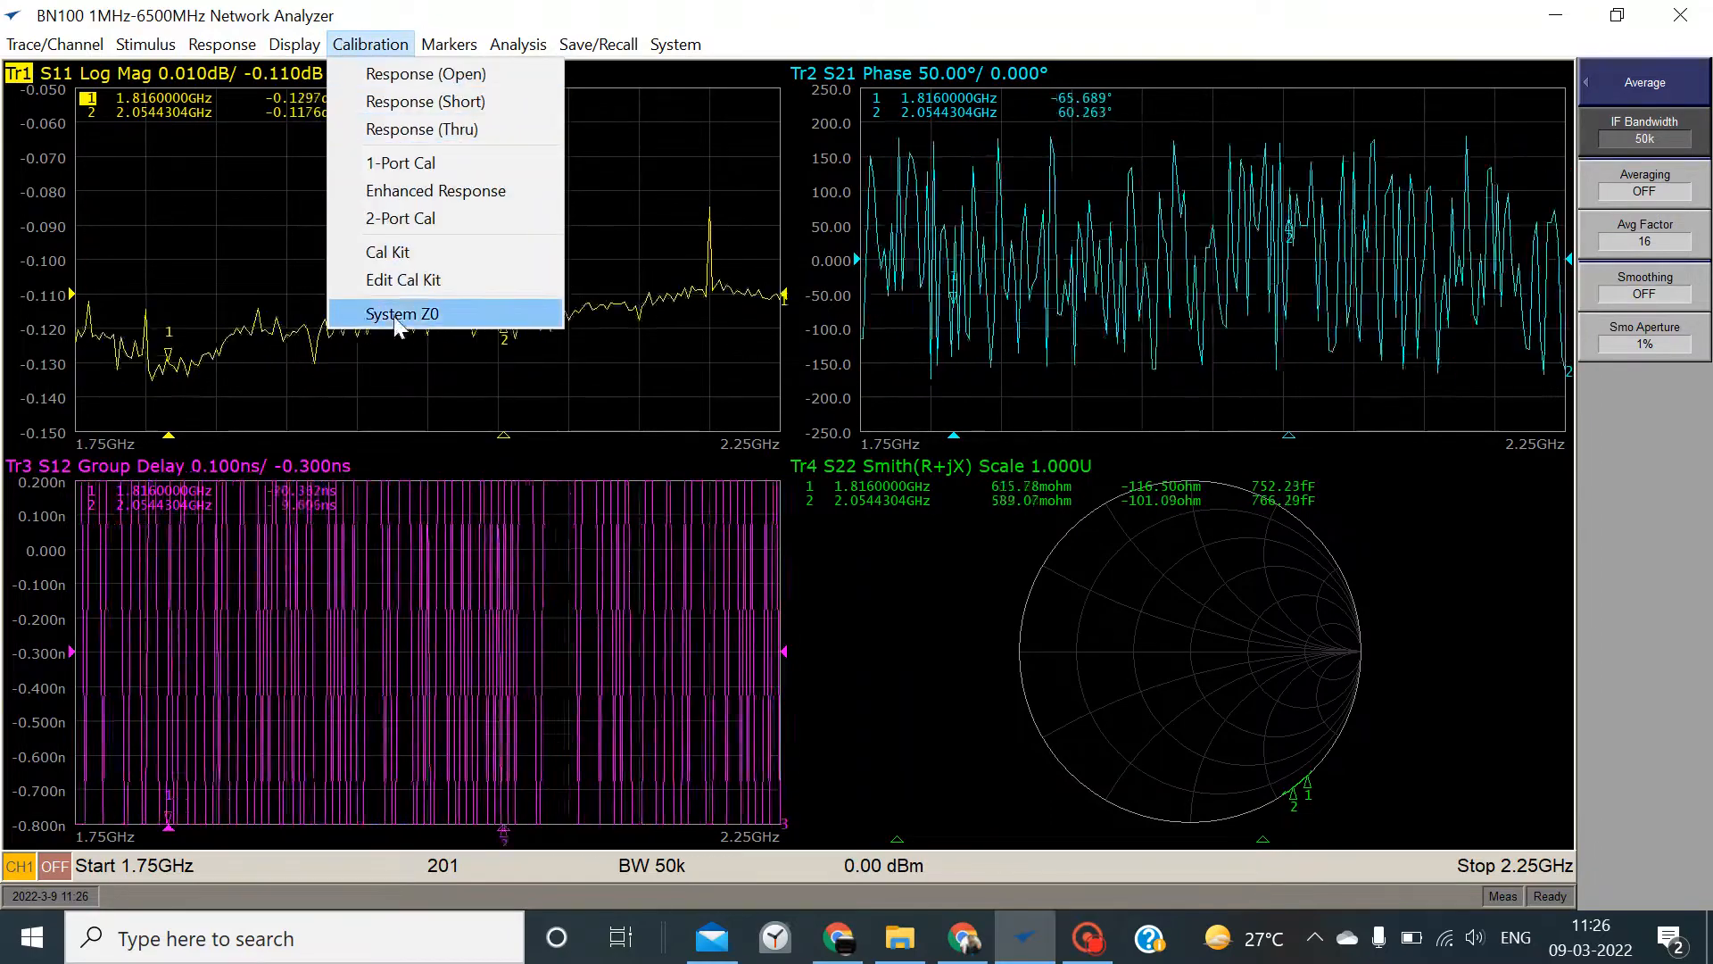
pyautogui.click(371, 44)
pyautogui.click(370, 45)
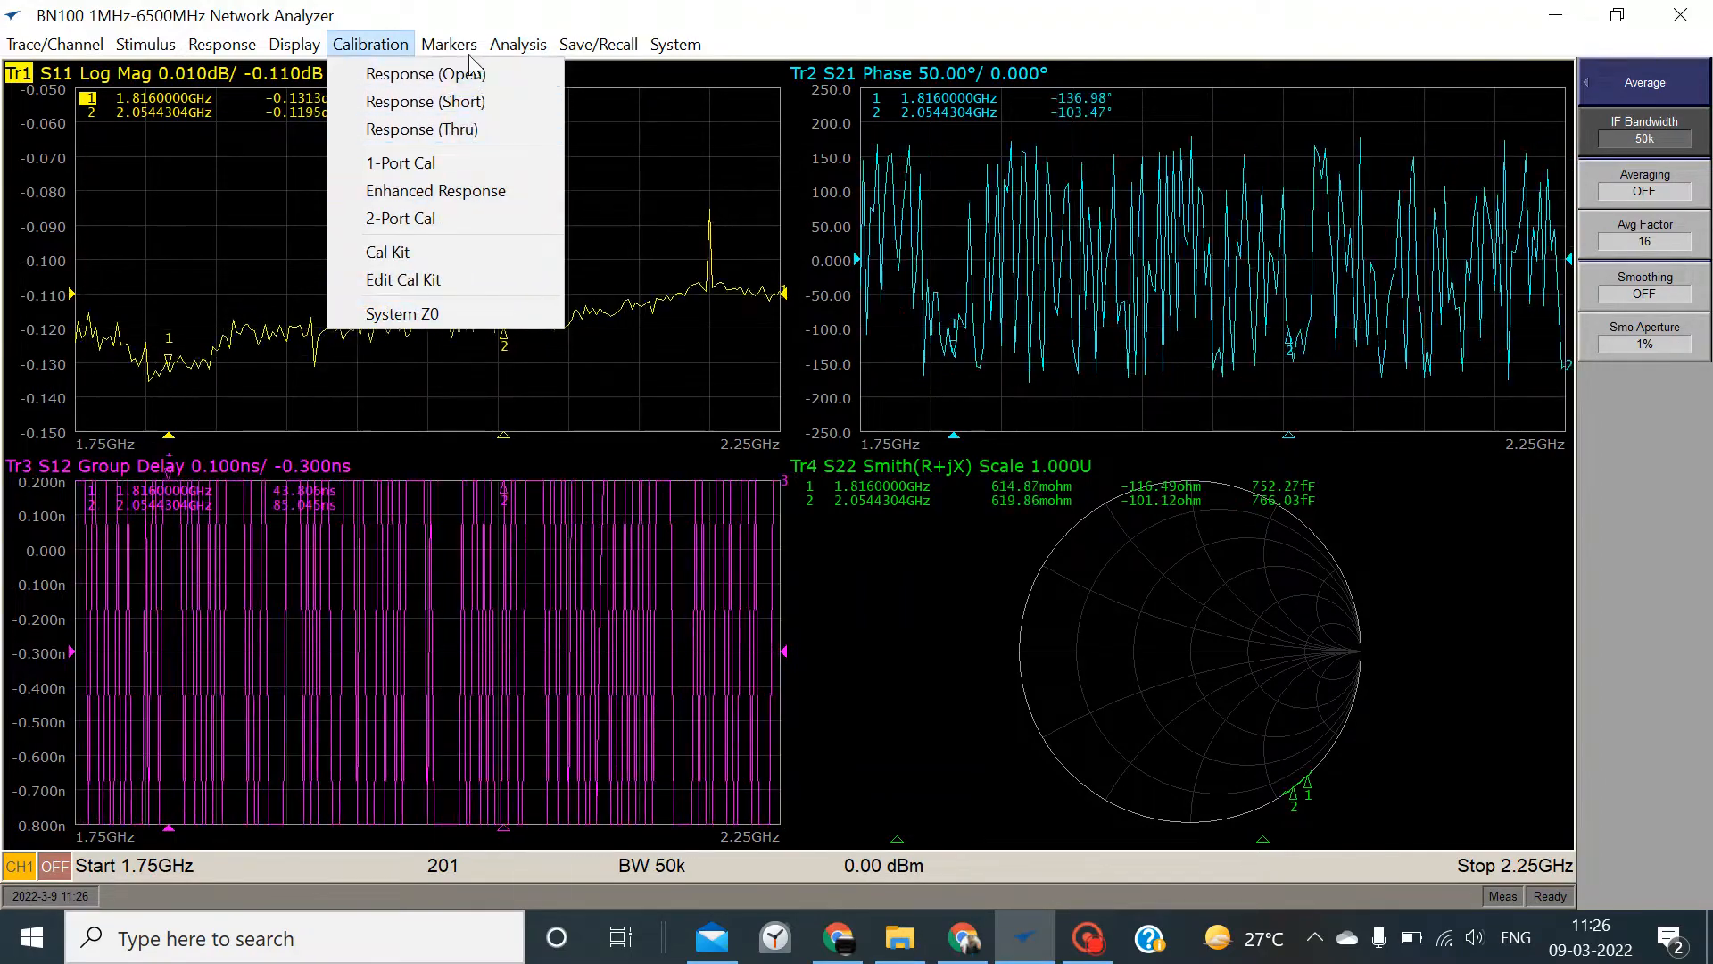
pyautogui.moveTo(452, 44)
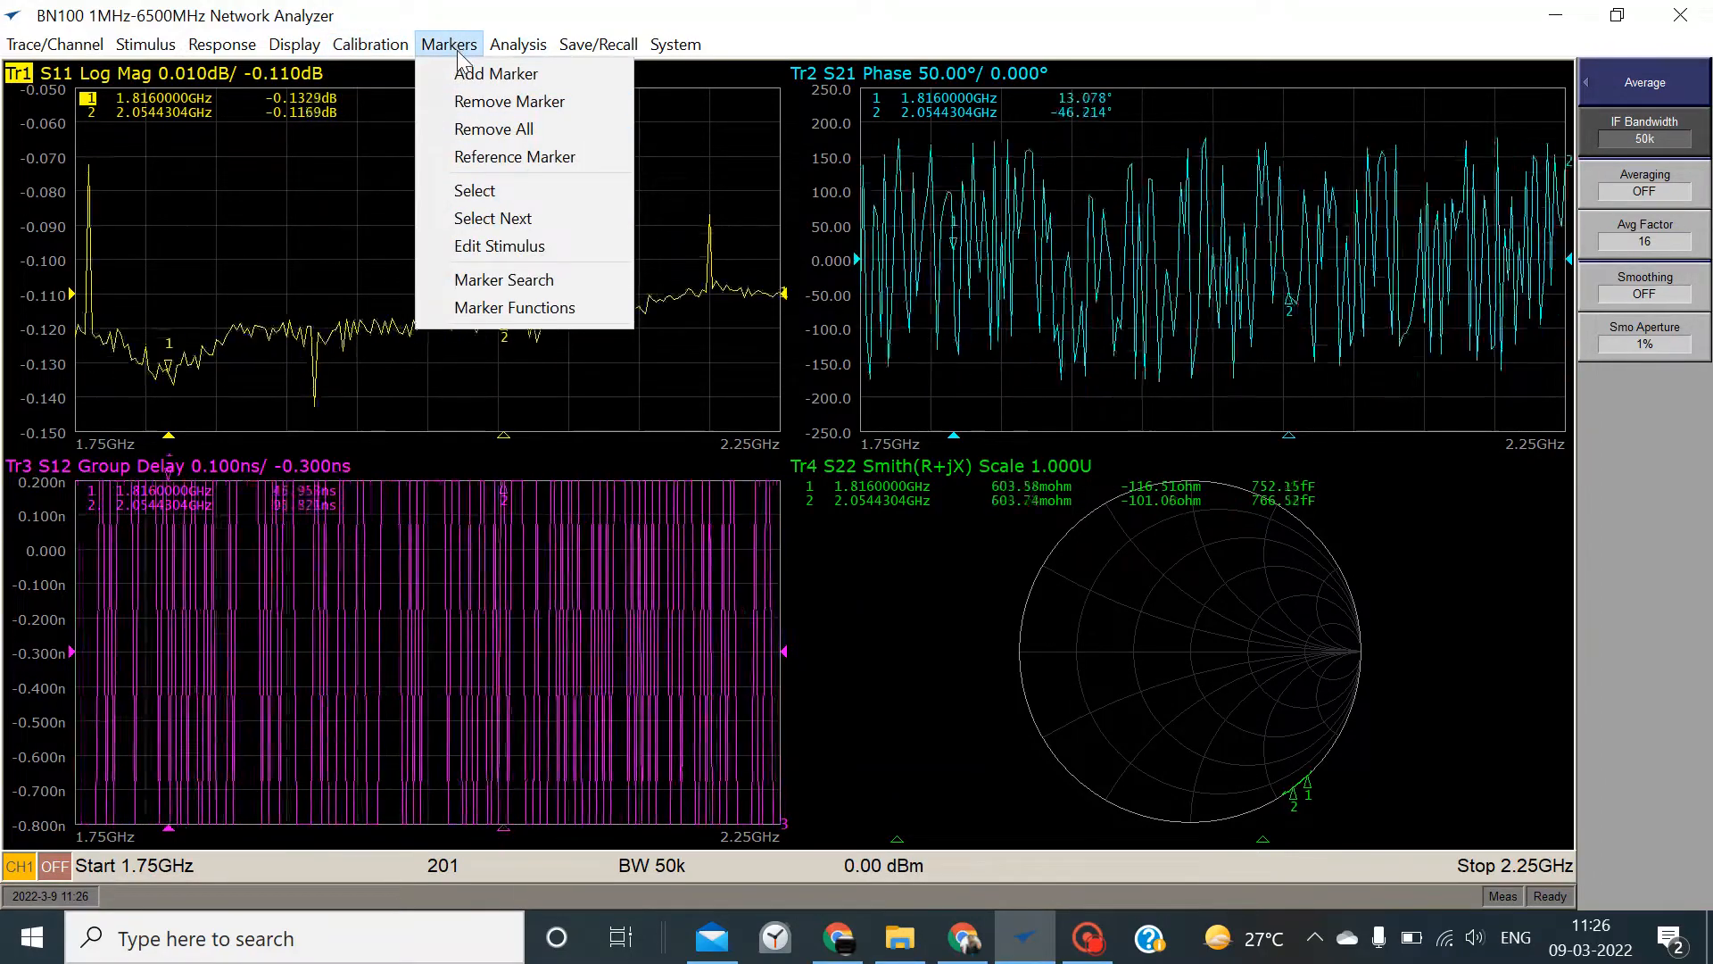
# Turn on time domain for trace 2 and try metres as its unit before switching back to seconds
pyautogui.moveTo(527, 46)
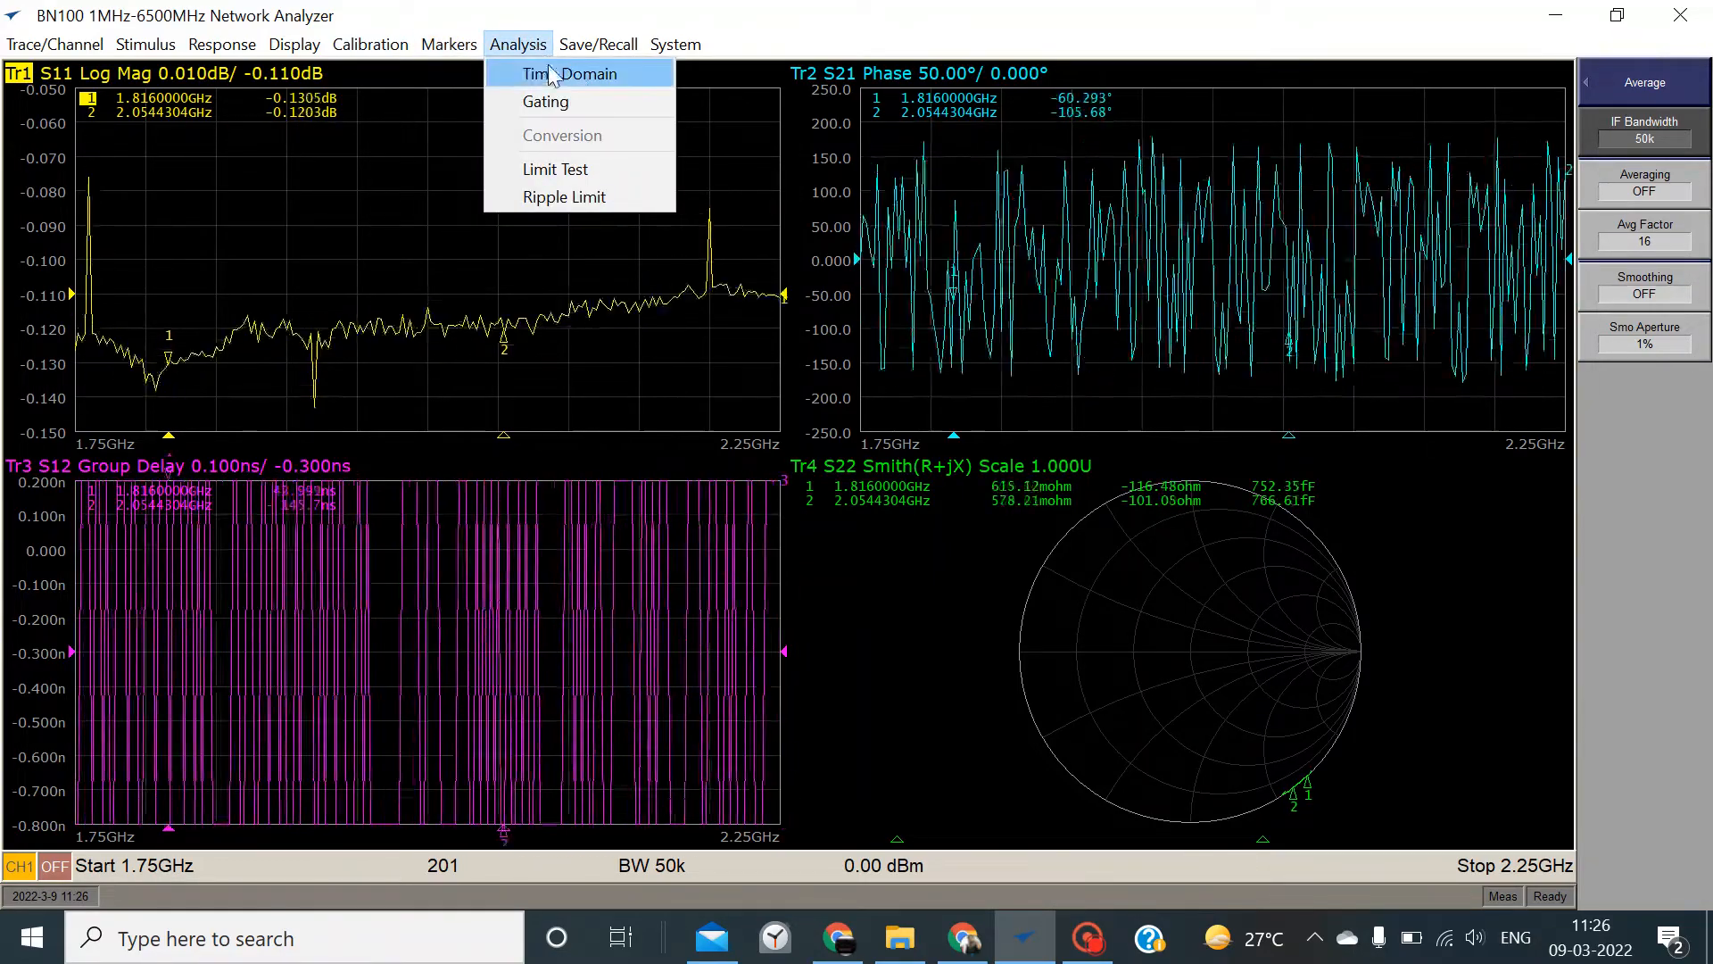
pyautogui.click(606, 82)
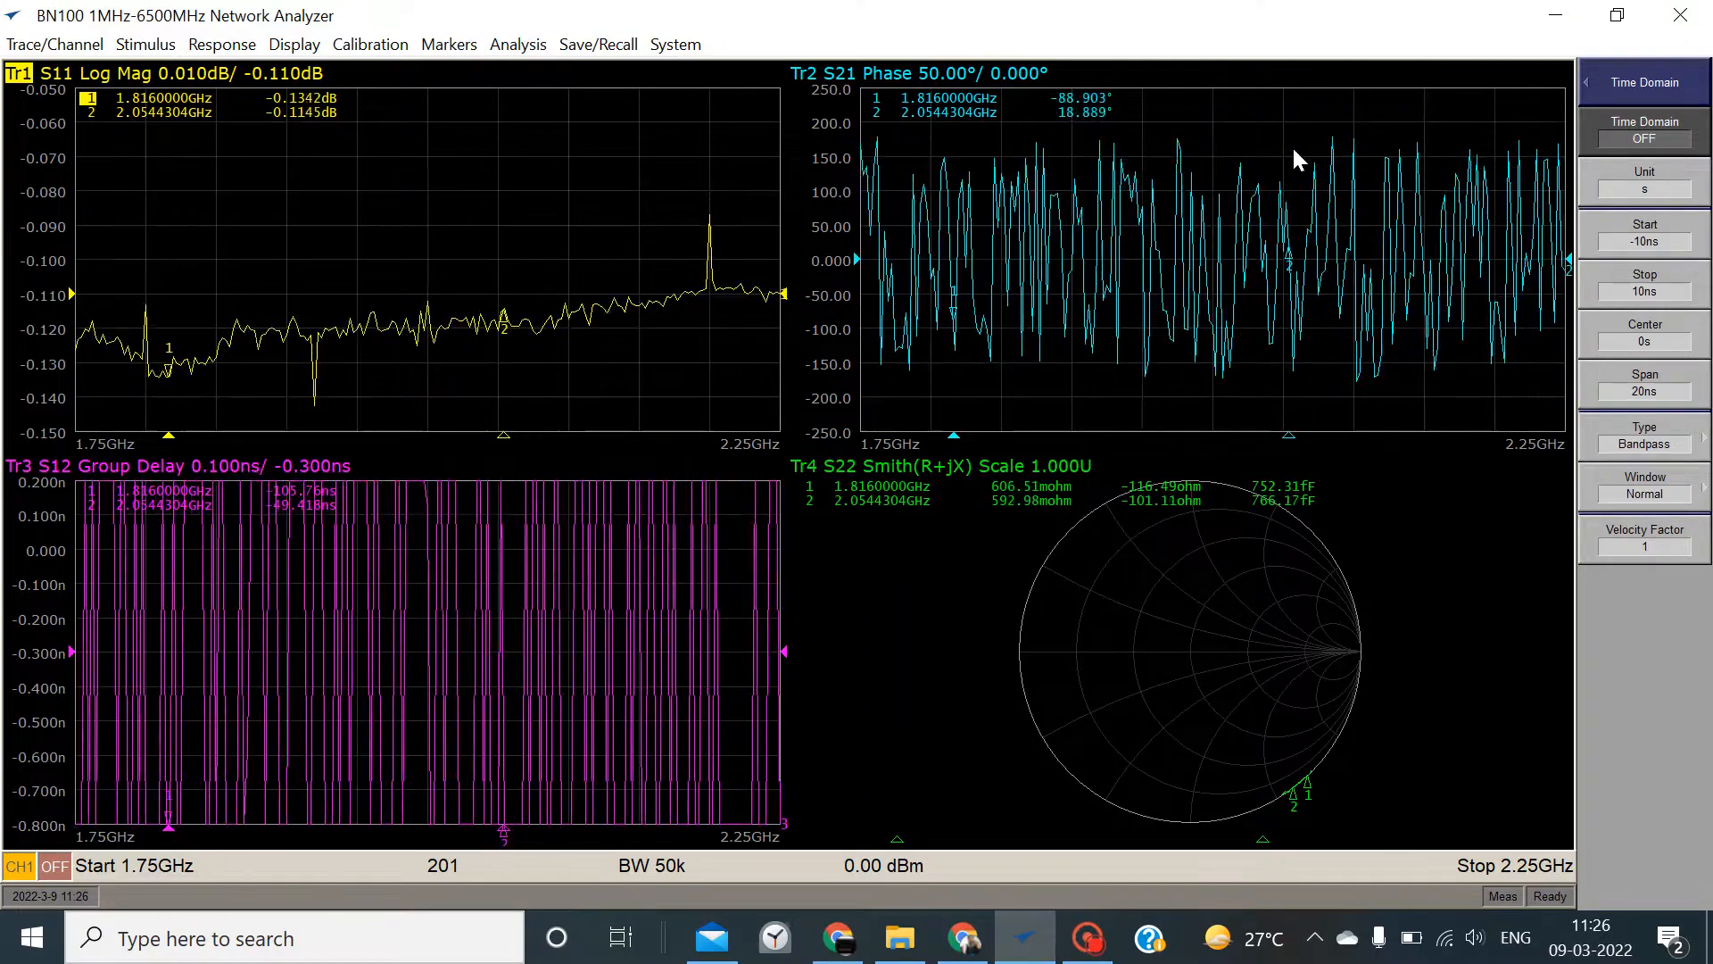
pyautogui.click(896, 126)
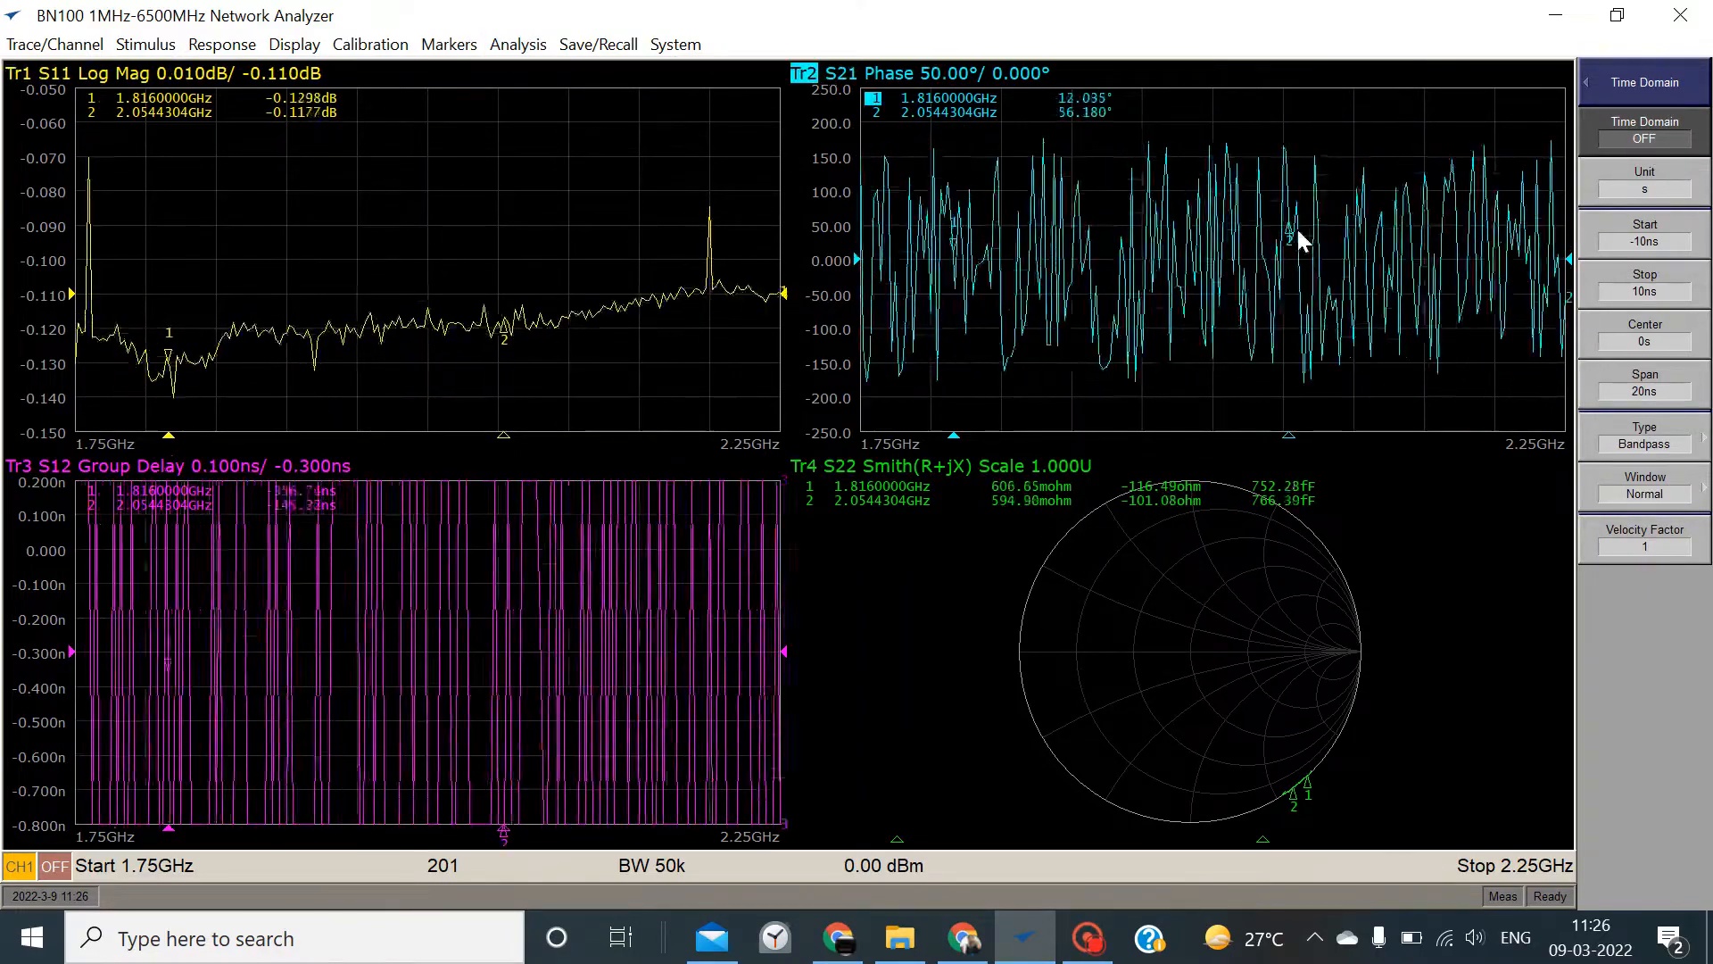
pyautogui.click(1667, 153)
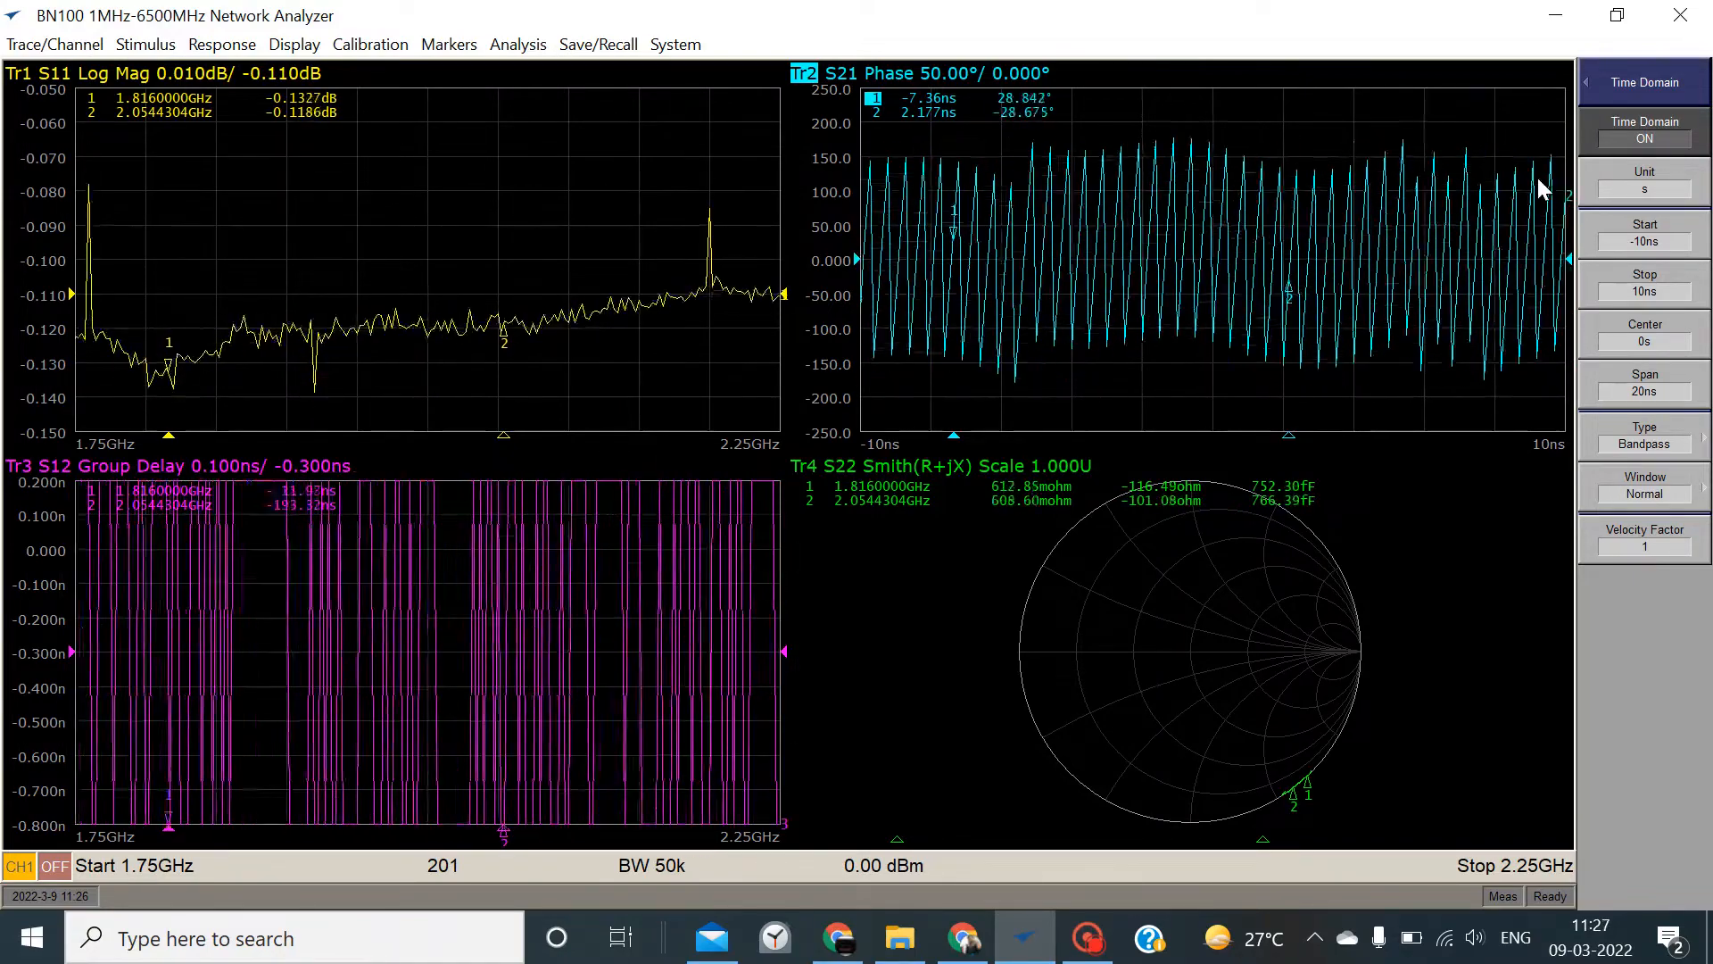
pyautogui.click(1675, 189)
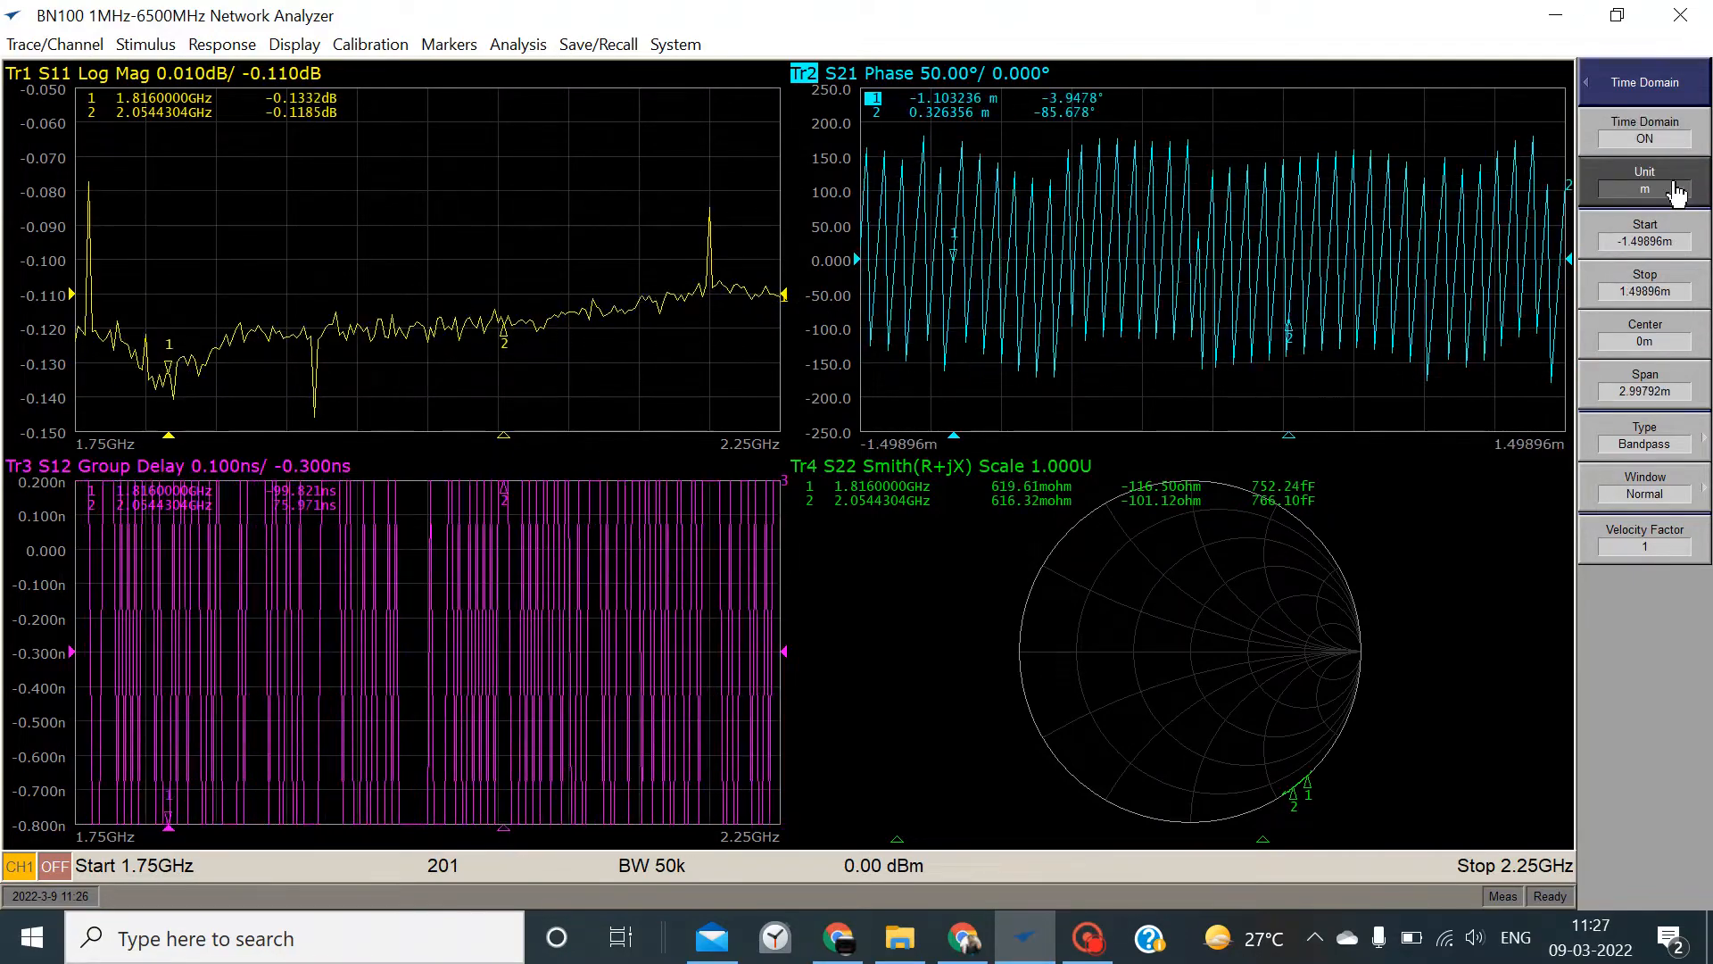
pyautogui.click(1675, 189)
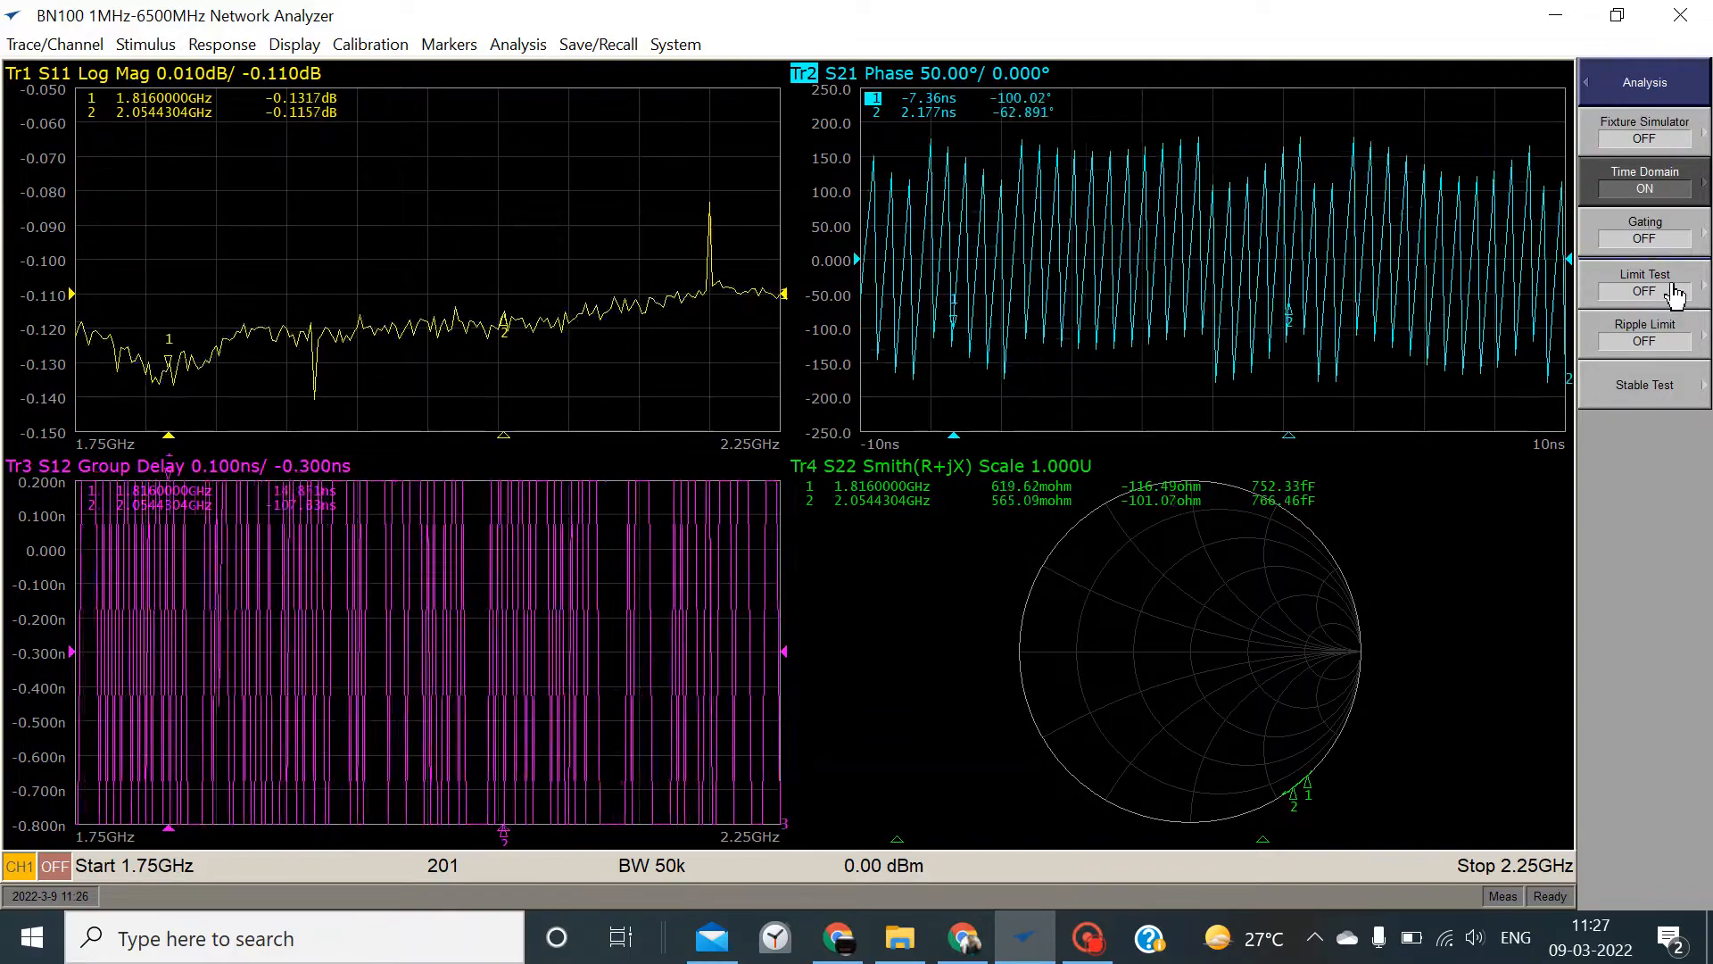
pyautogui.click(1618, 89)
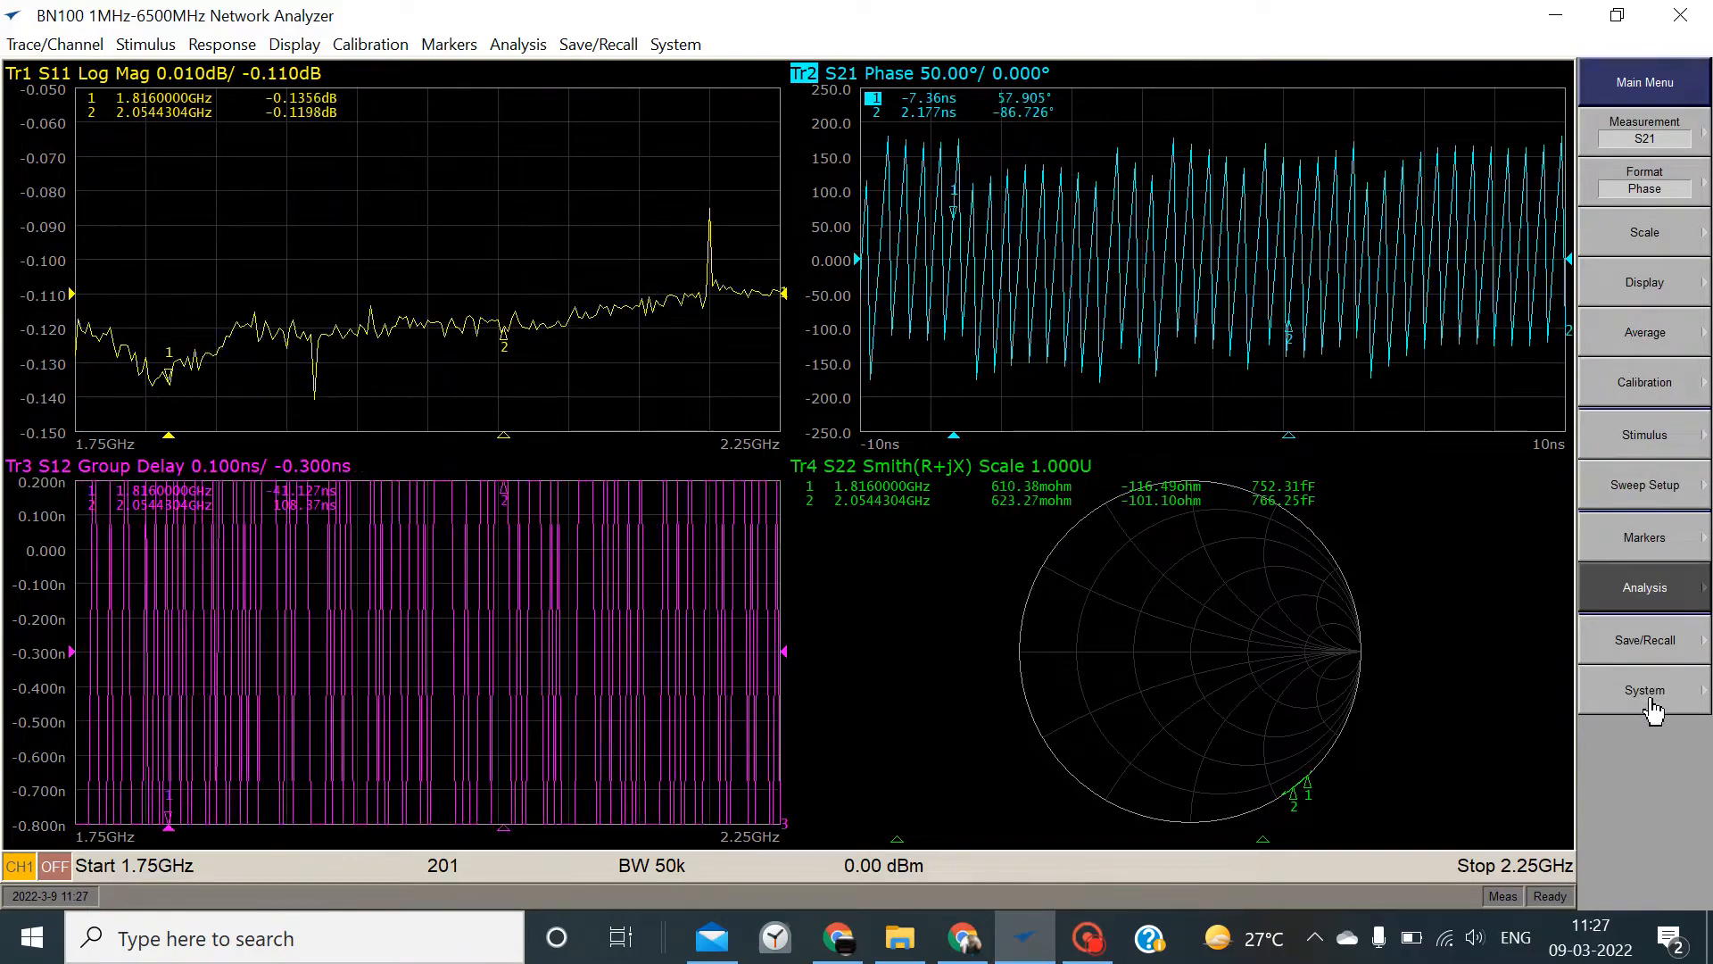
pyautogui.click(1650, 699)
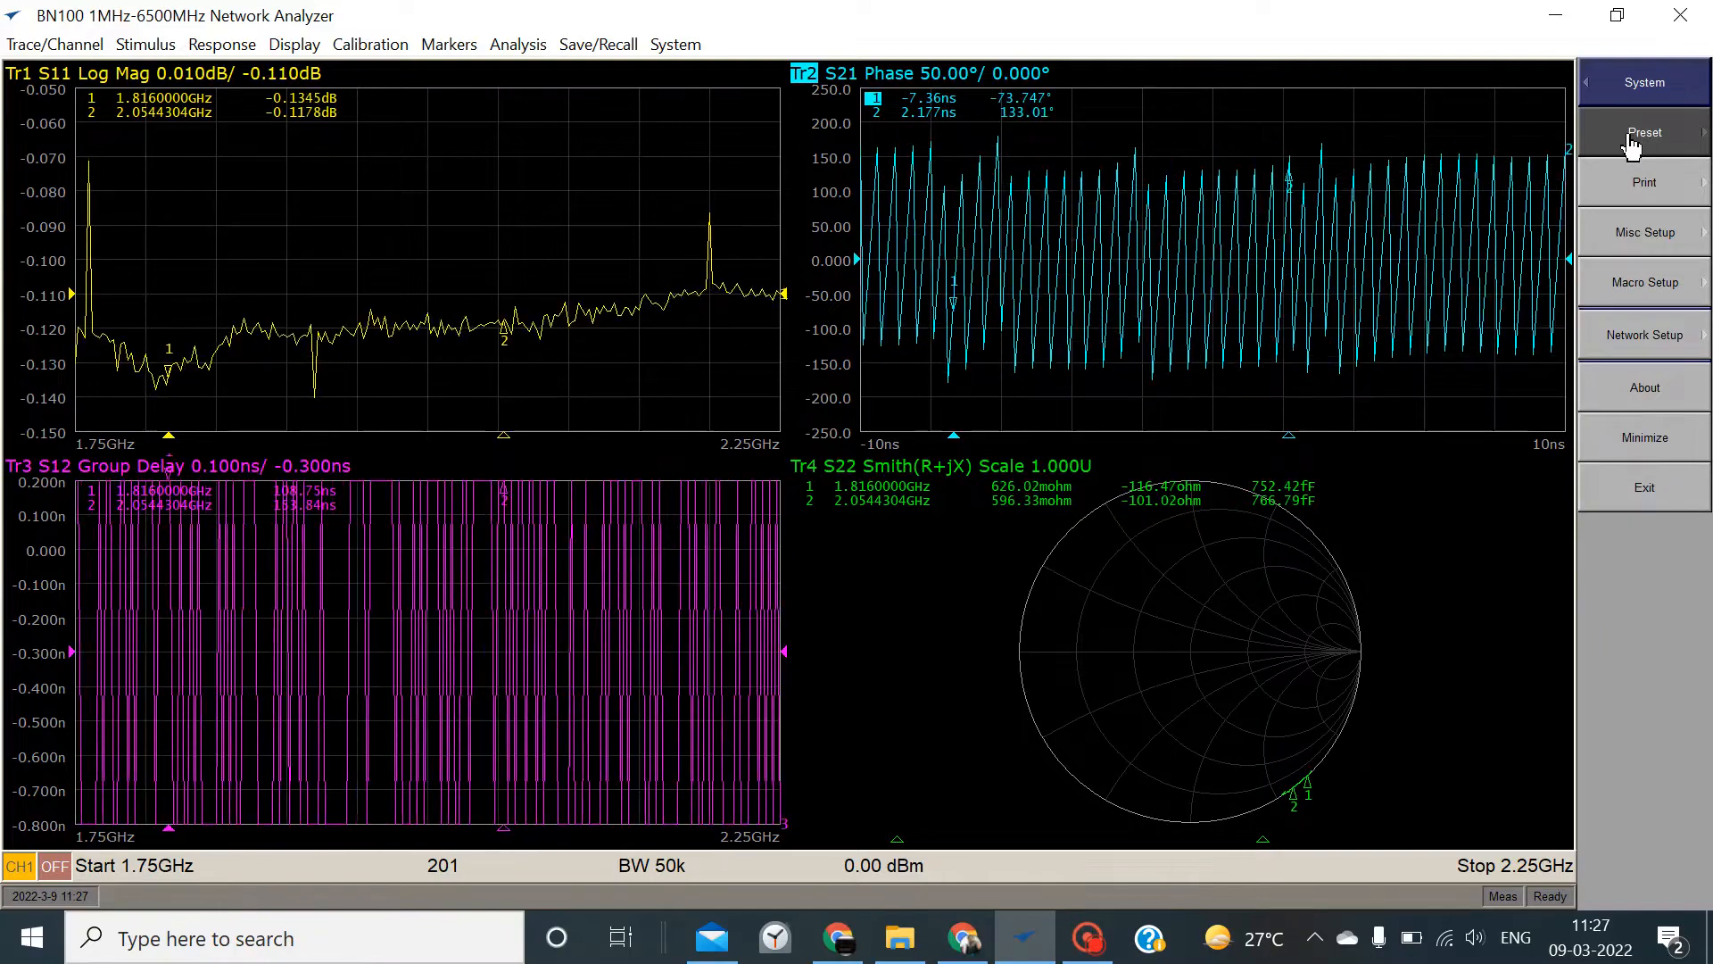
pyautogui.click(1606, 89)
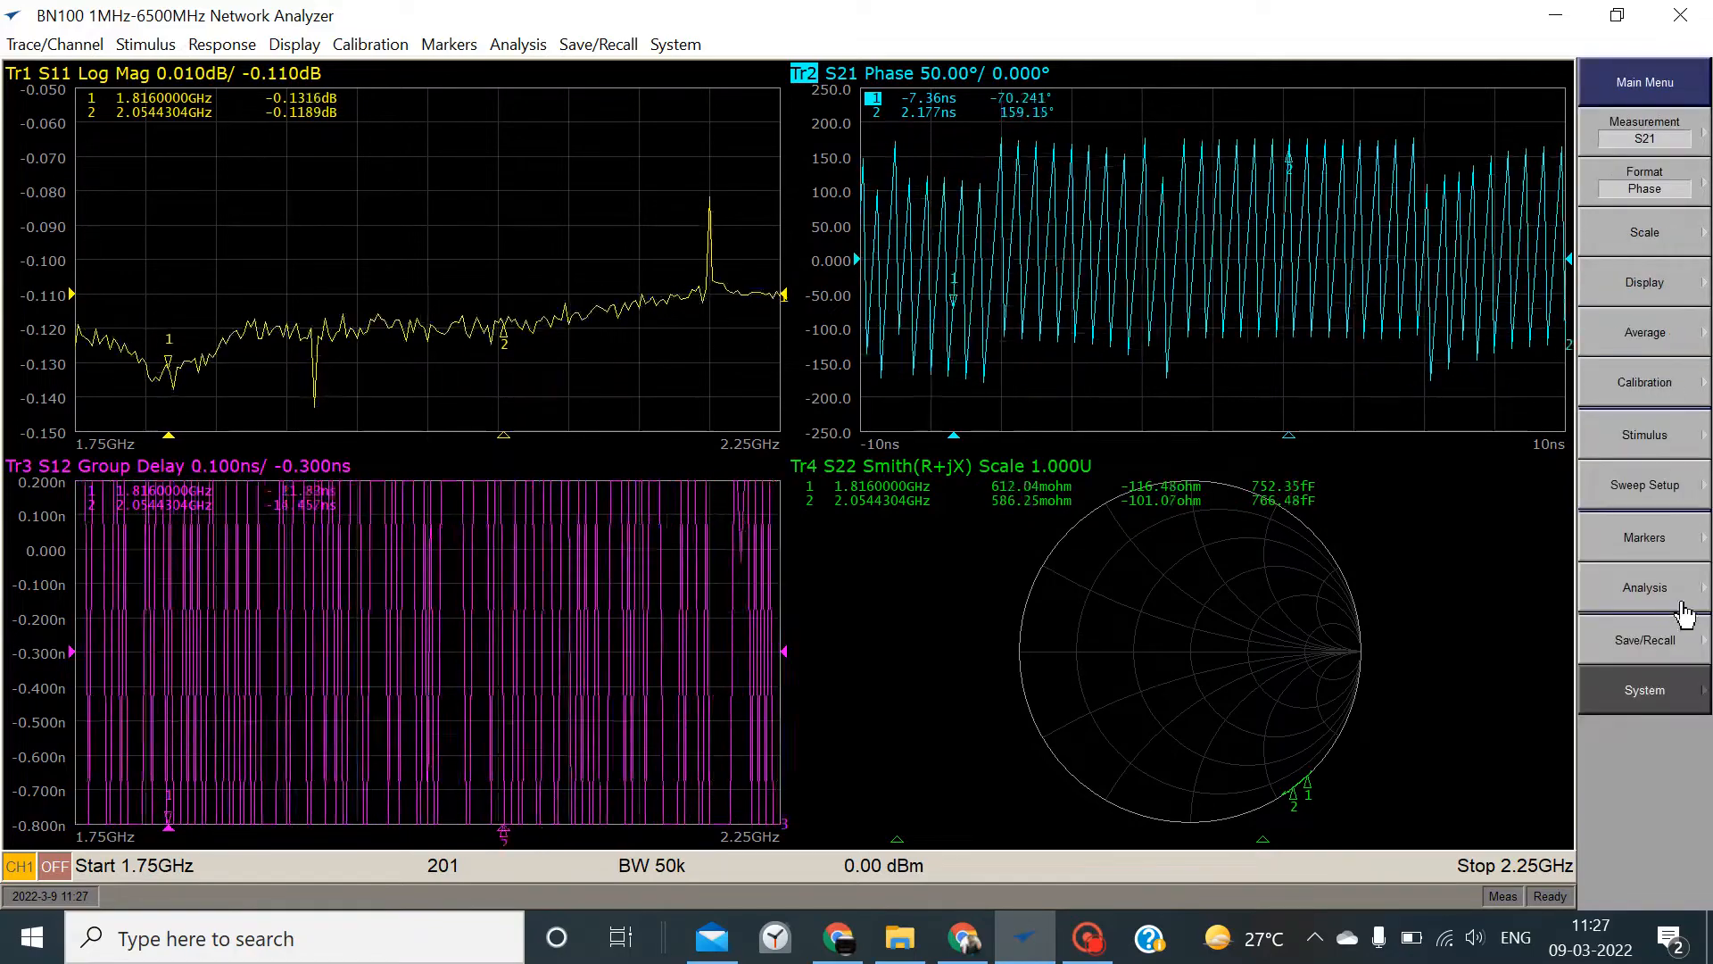
# Save the current analyzer setup to State 01, replacing the existing state file
pyautogui.click(1647, 641)
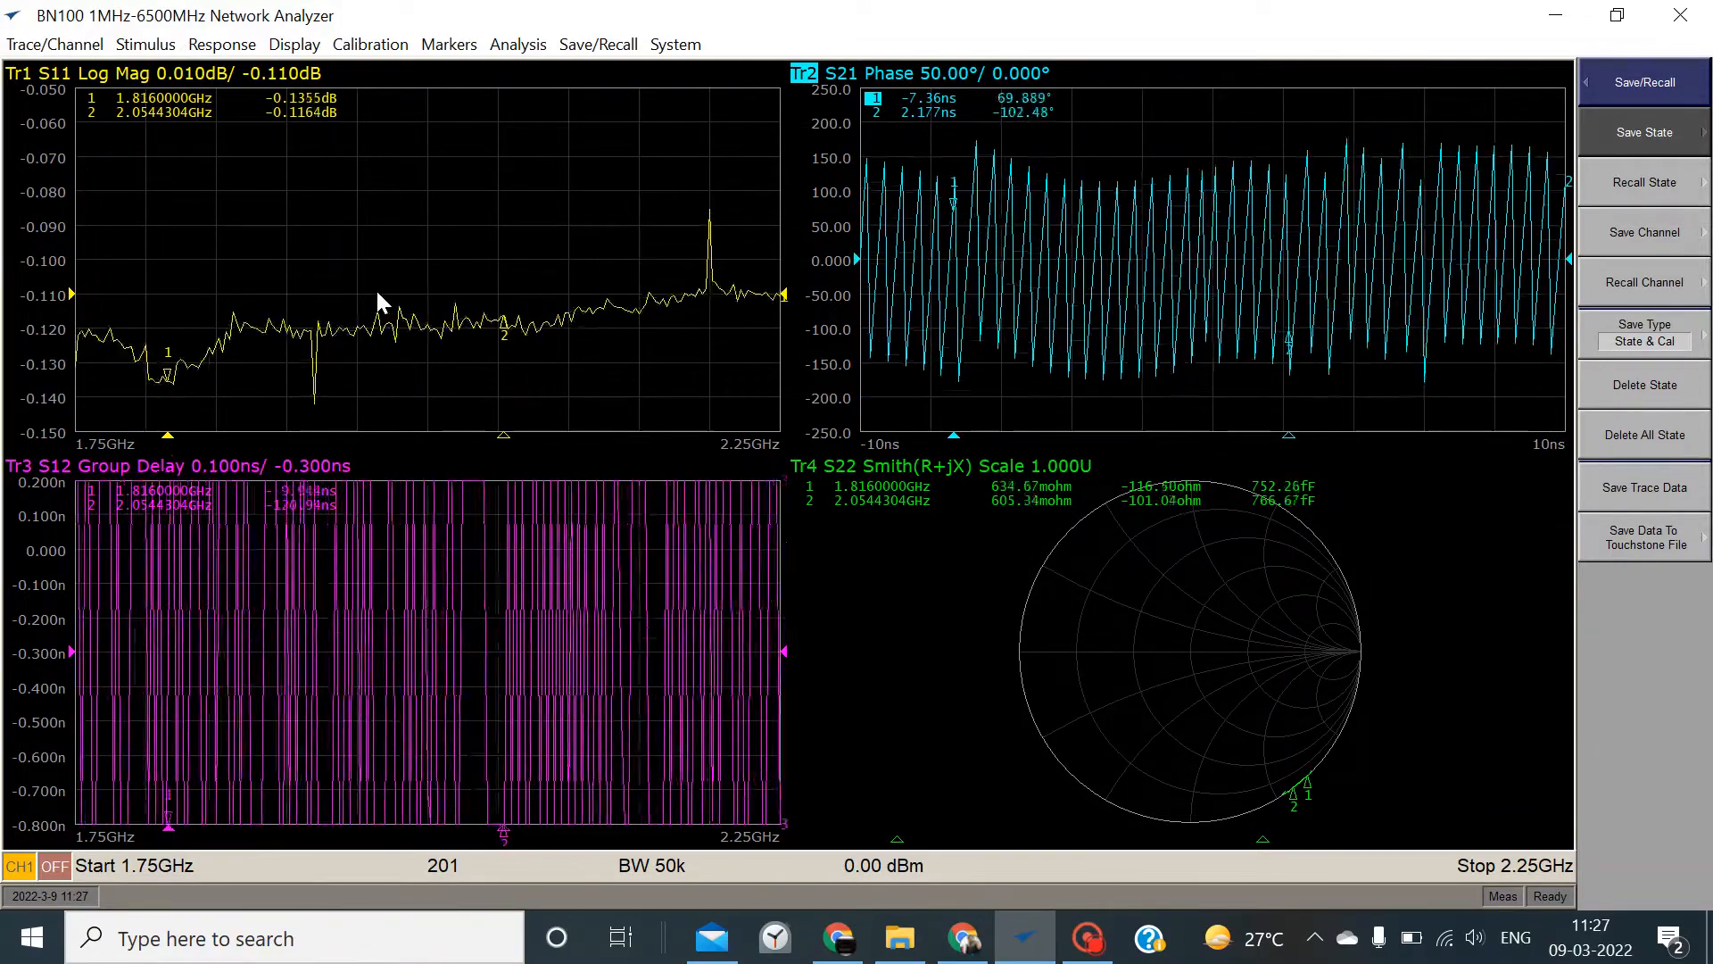
pyautogui.click(1629, 148)
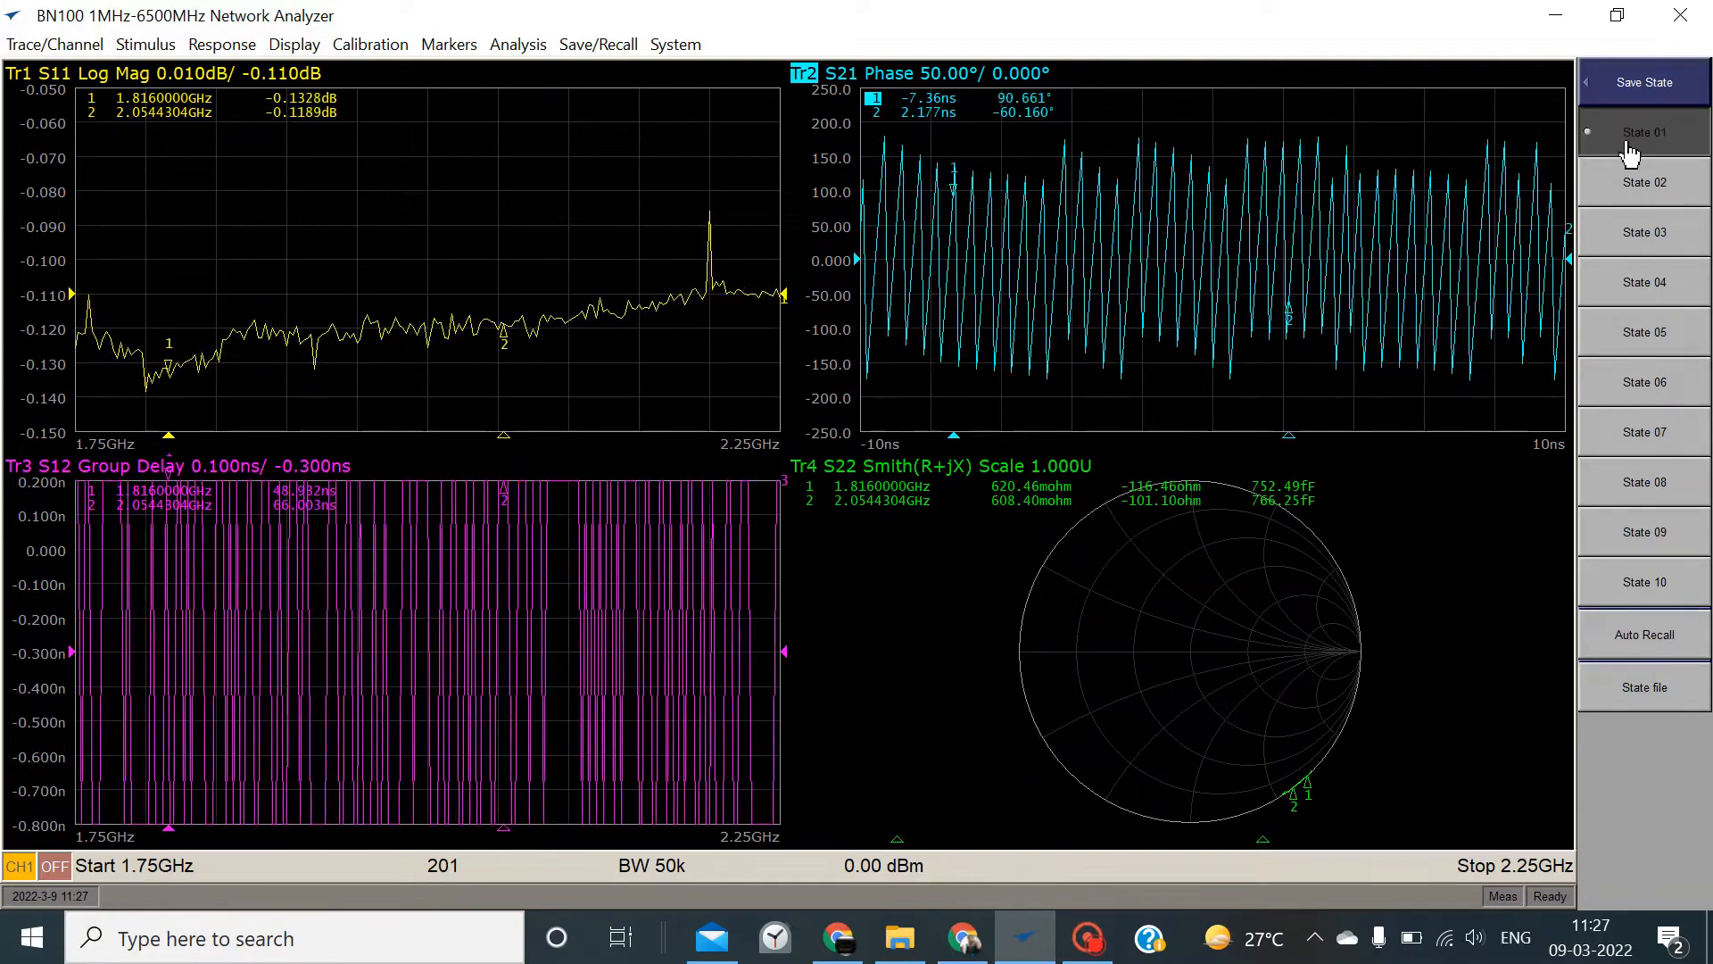
pyautogui.click(1626, 143)
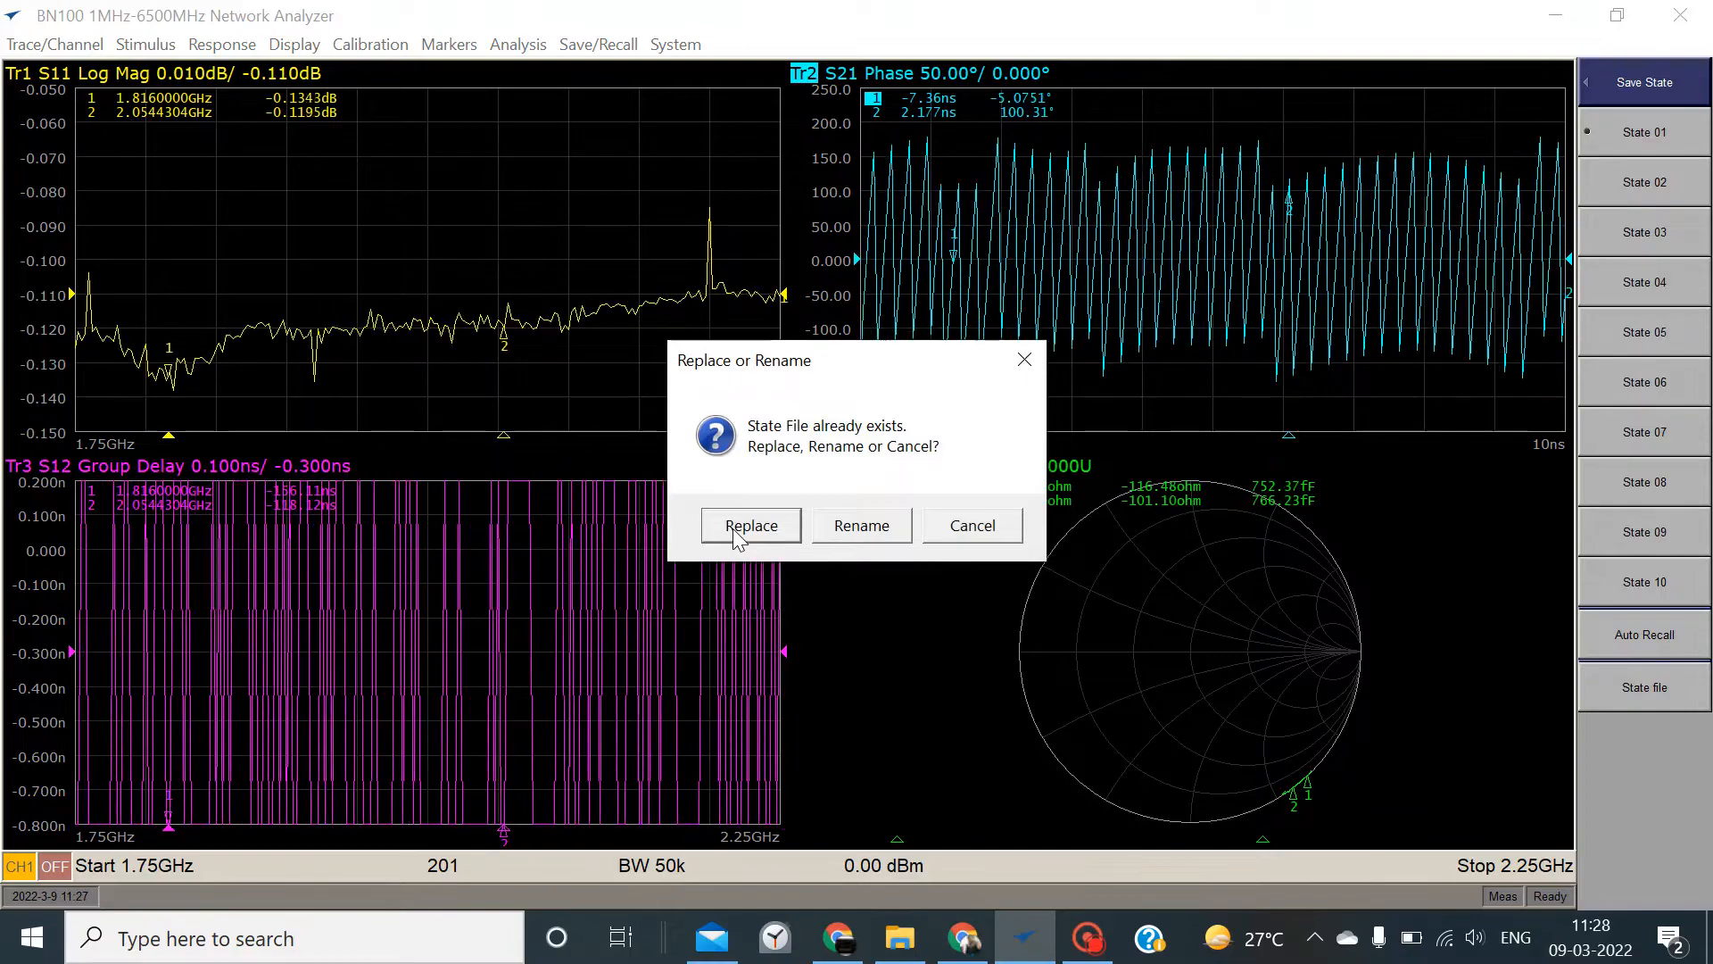
pyautogui.click(732, 529)
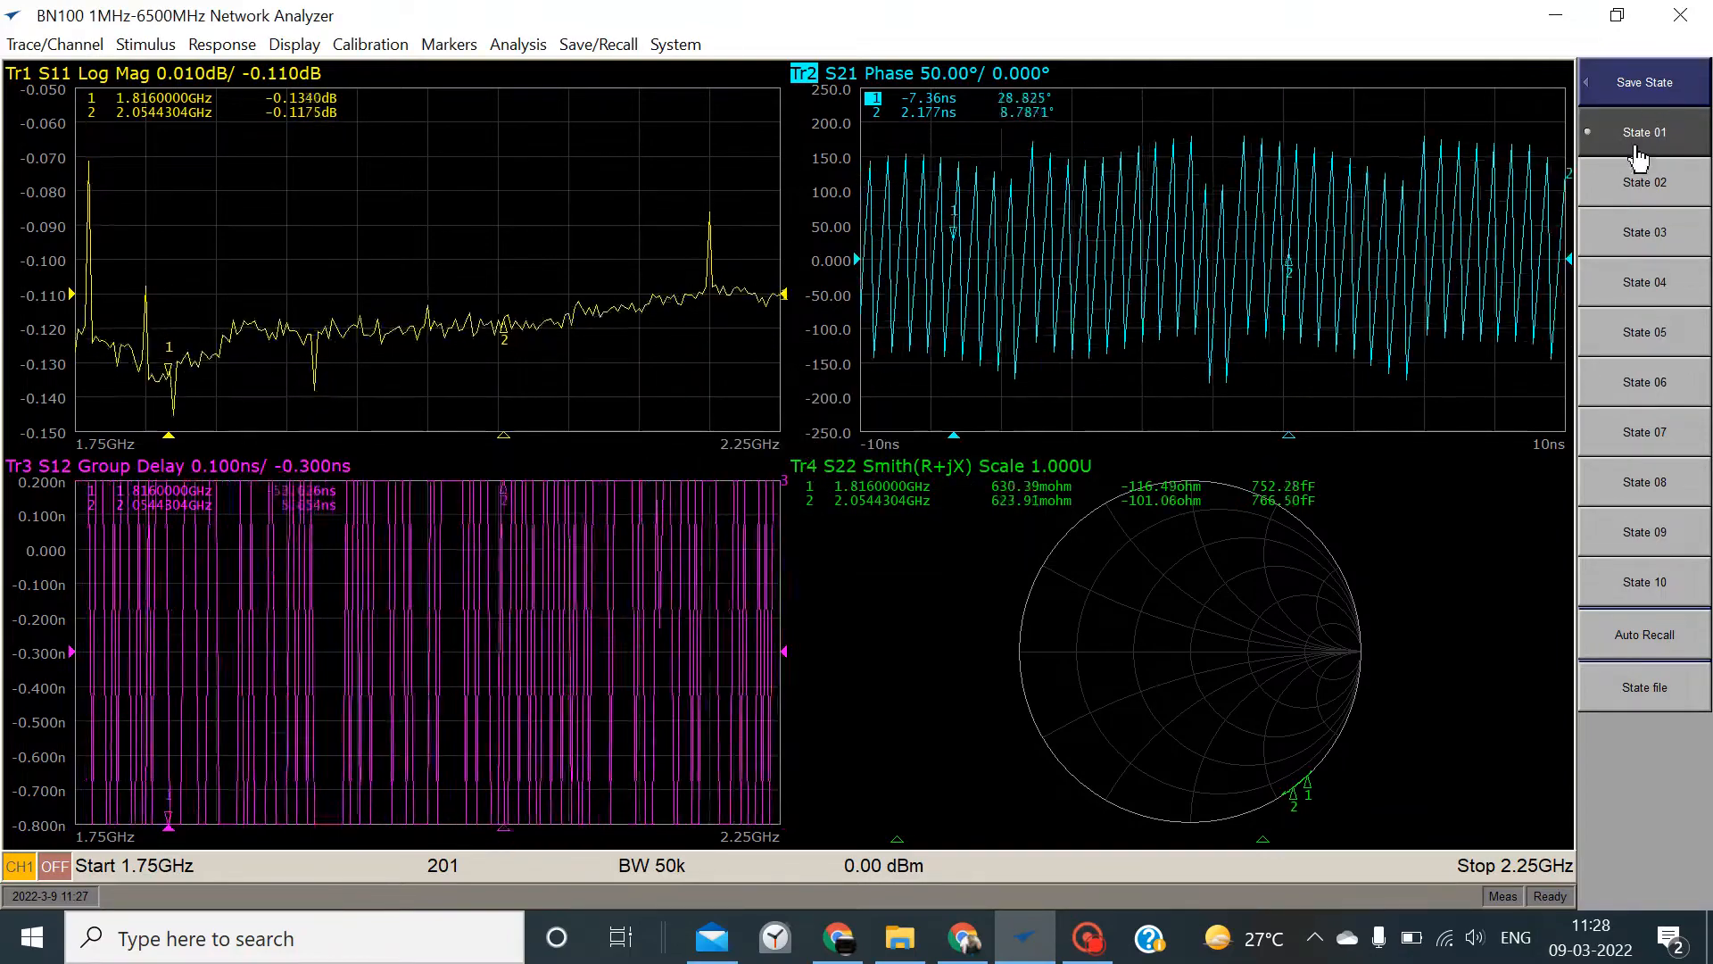
# Save to State 01 again, this time choosing to rename the state as "test"
pyautogui.click(1646, 136)
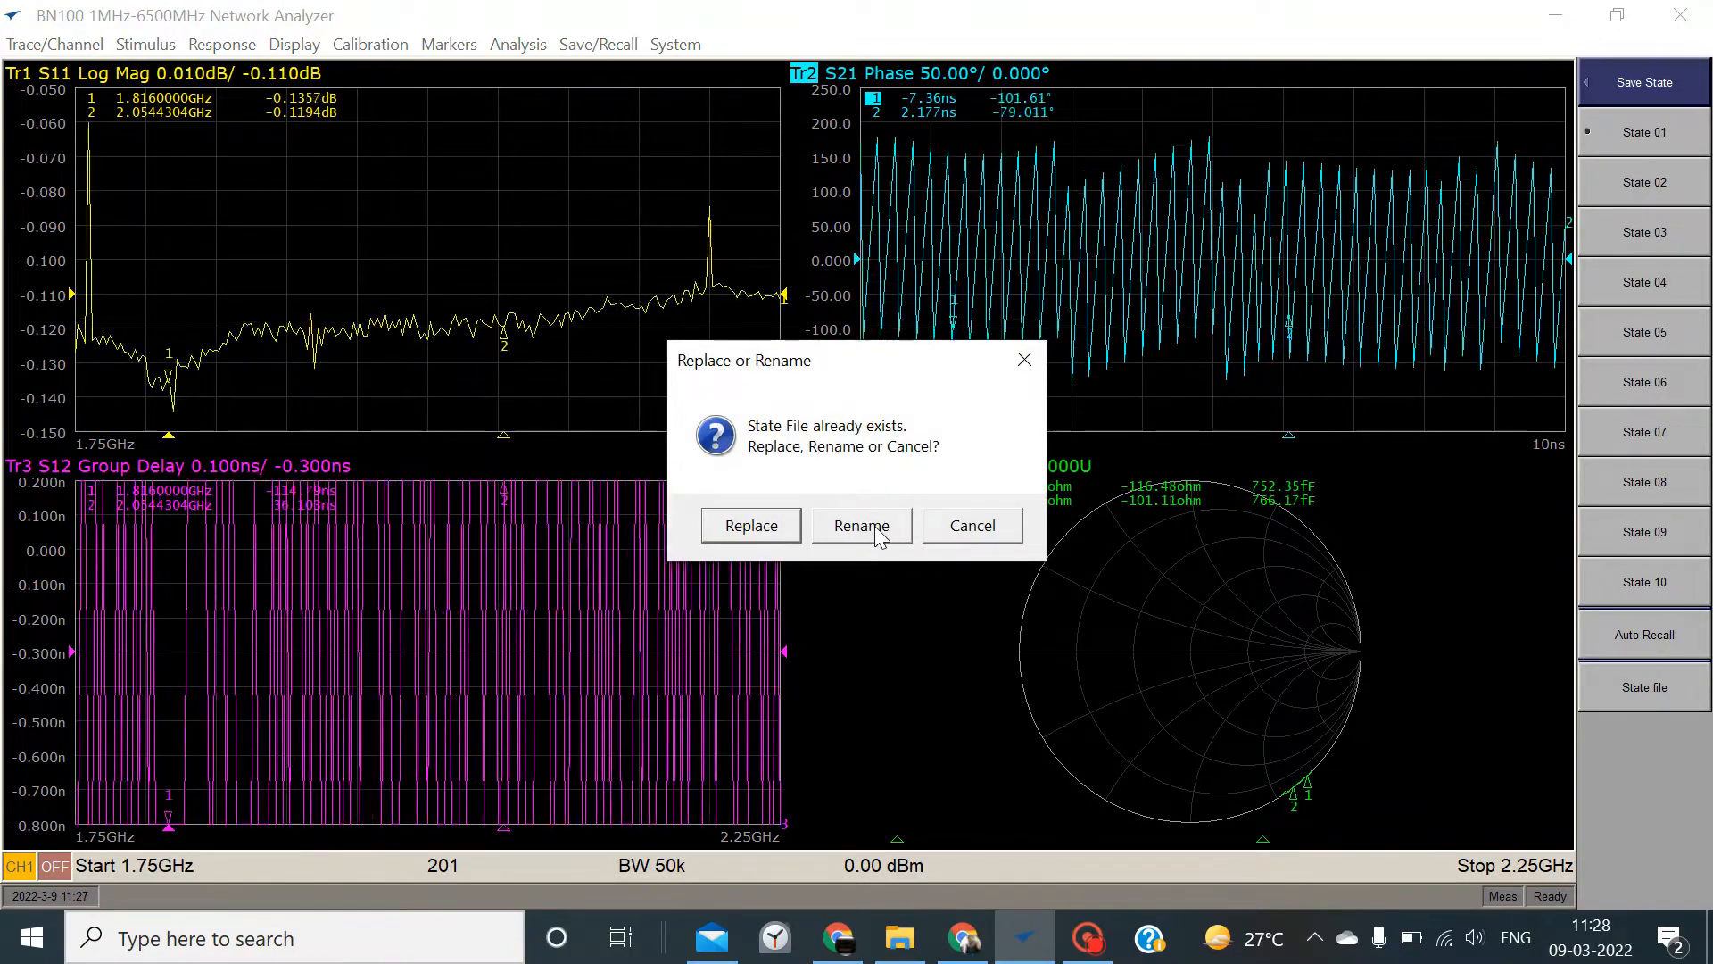
pyautogui.click(861, 526)
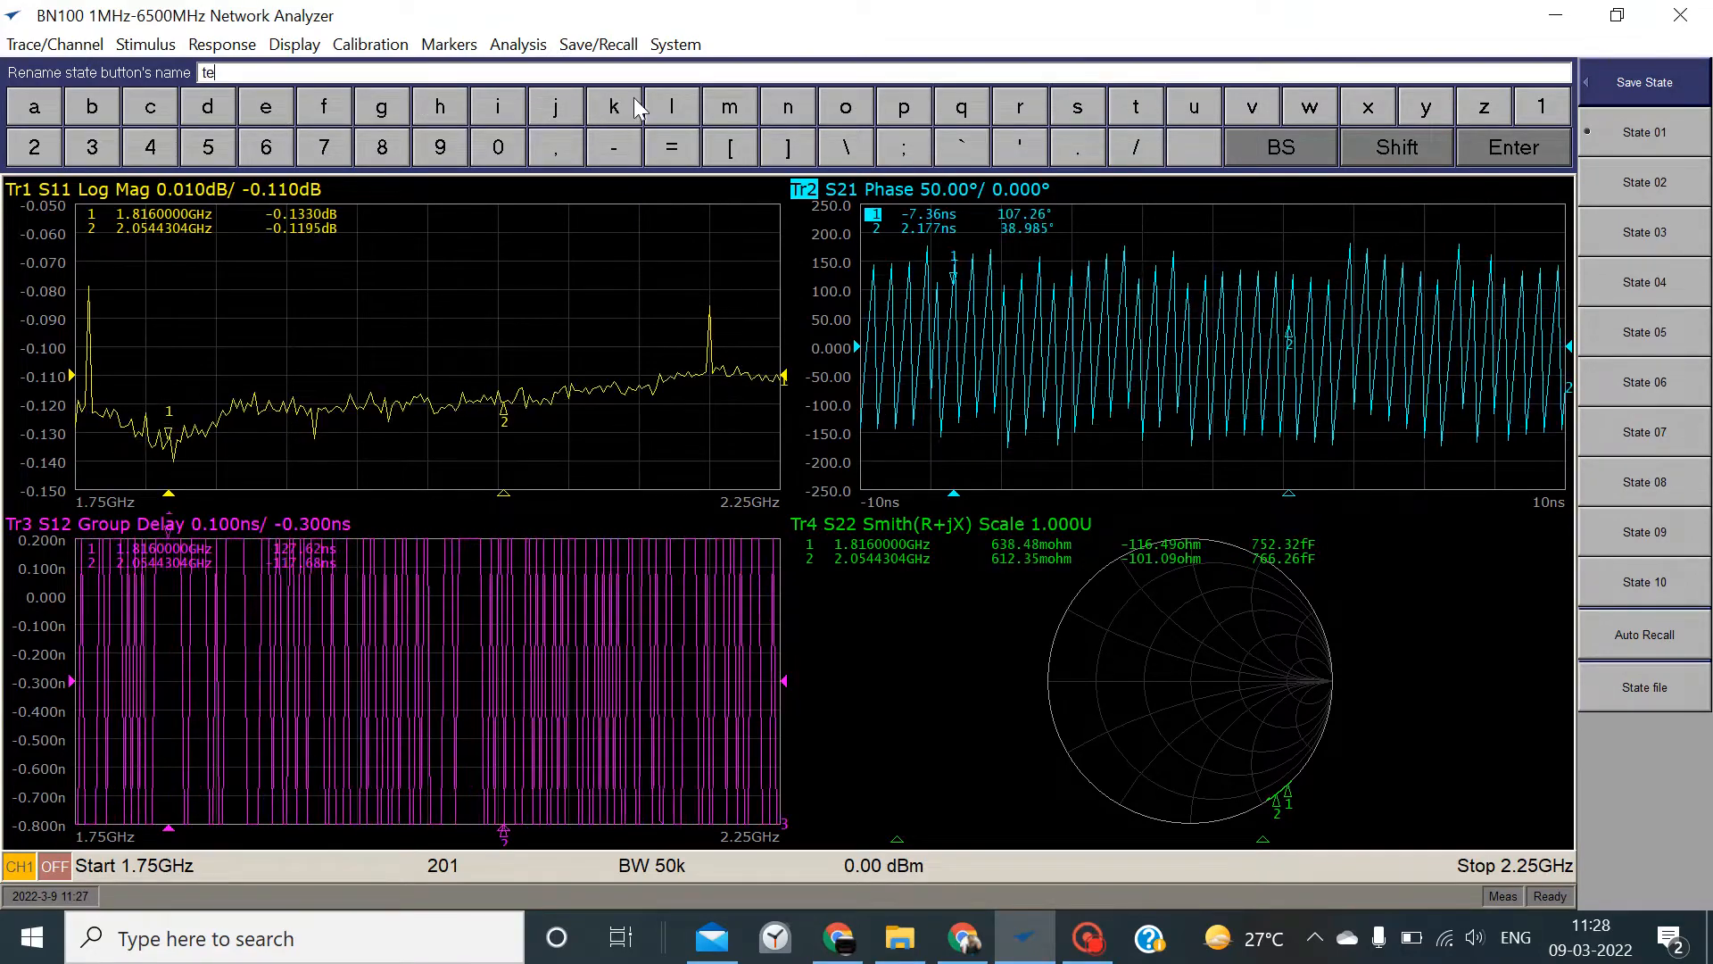
pyautogui.click(1078, 119)
pyautogui.click(1135, 112)
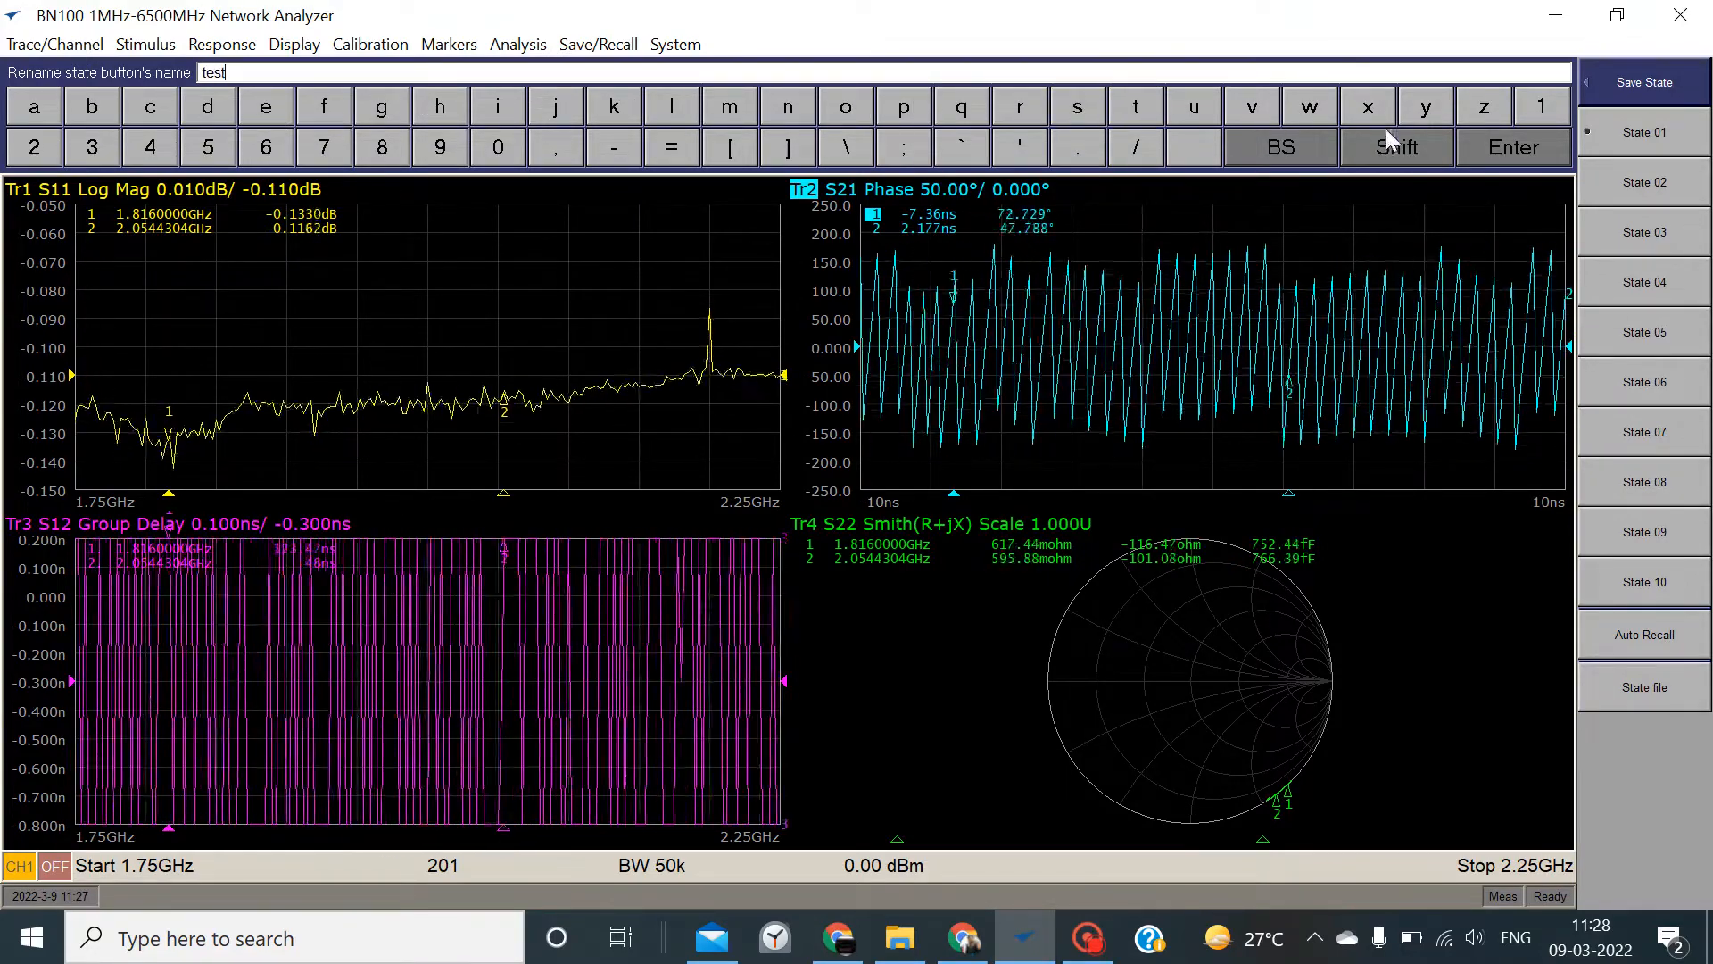
pyautogui.click(1504, 152)
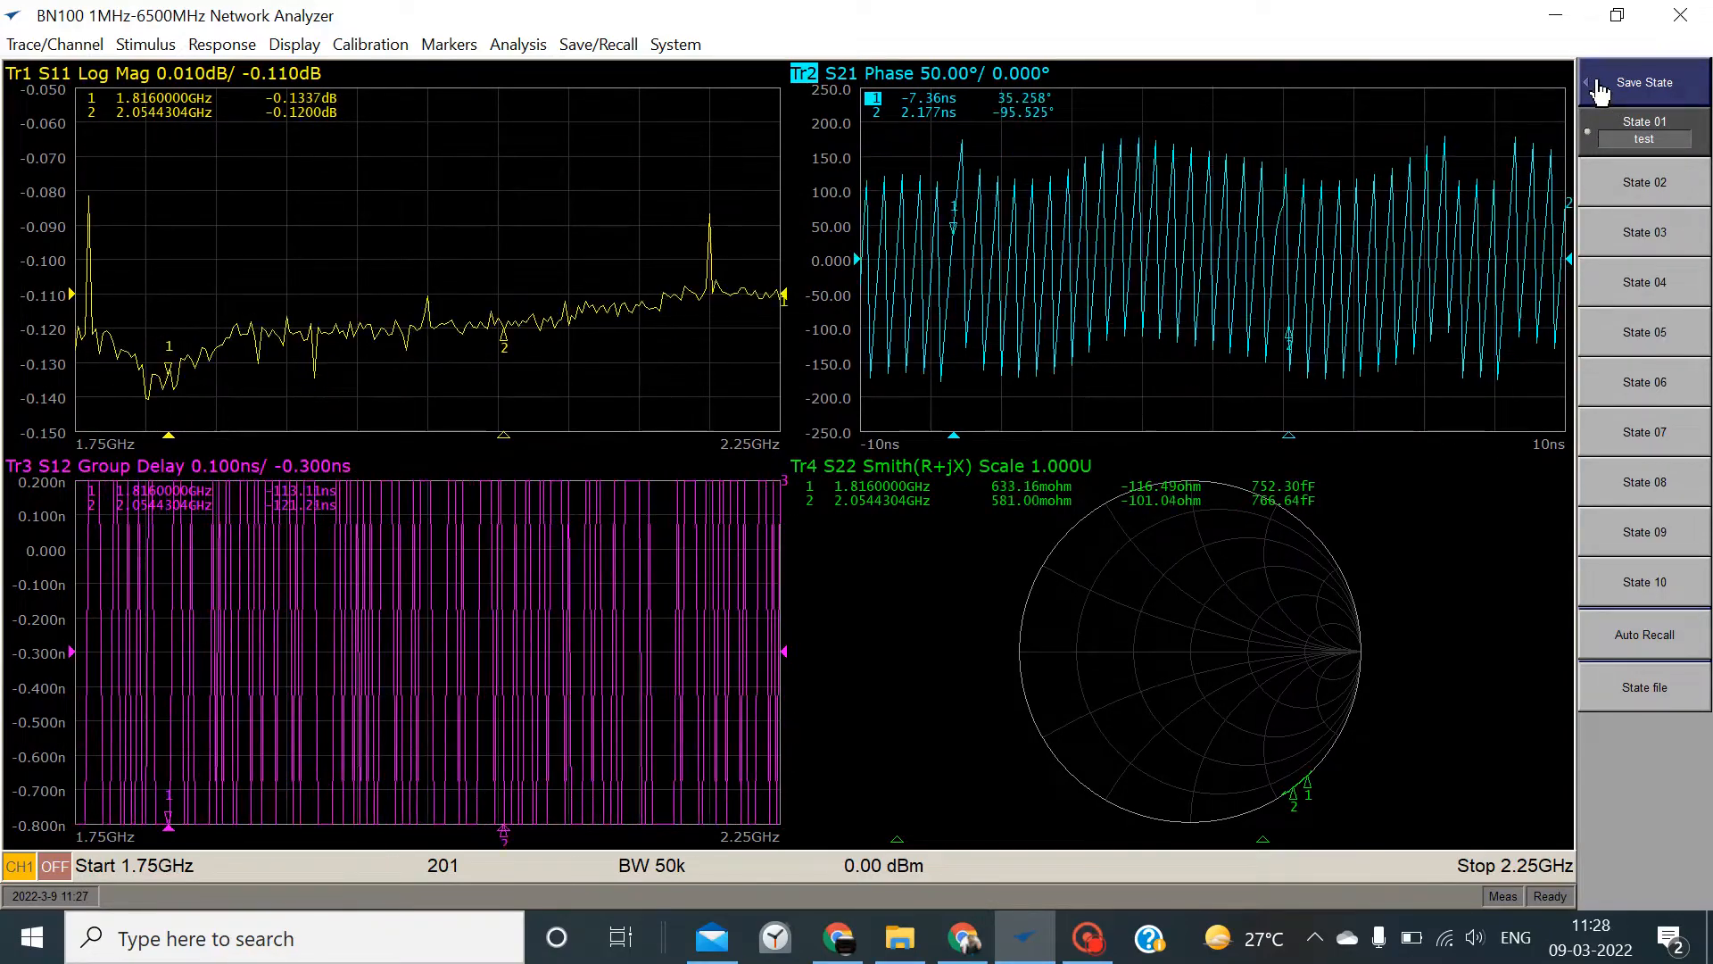
pyautogui.click(1597, 89)
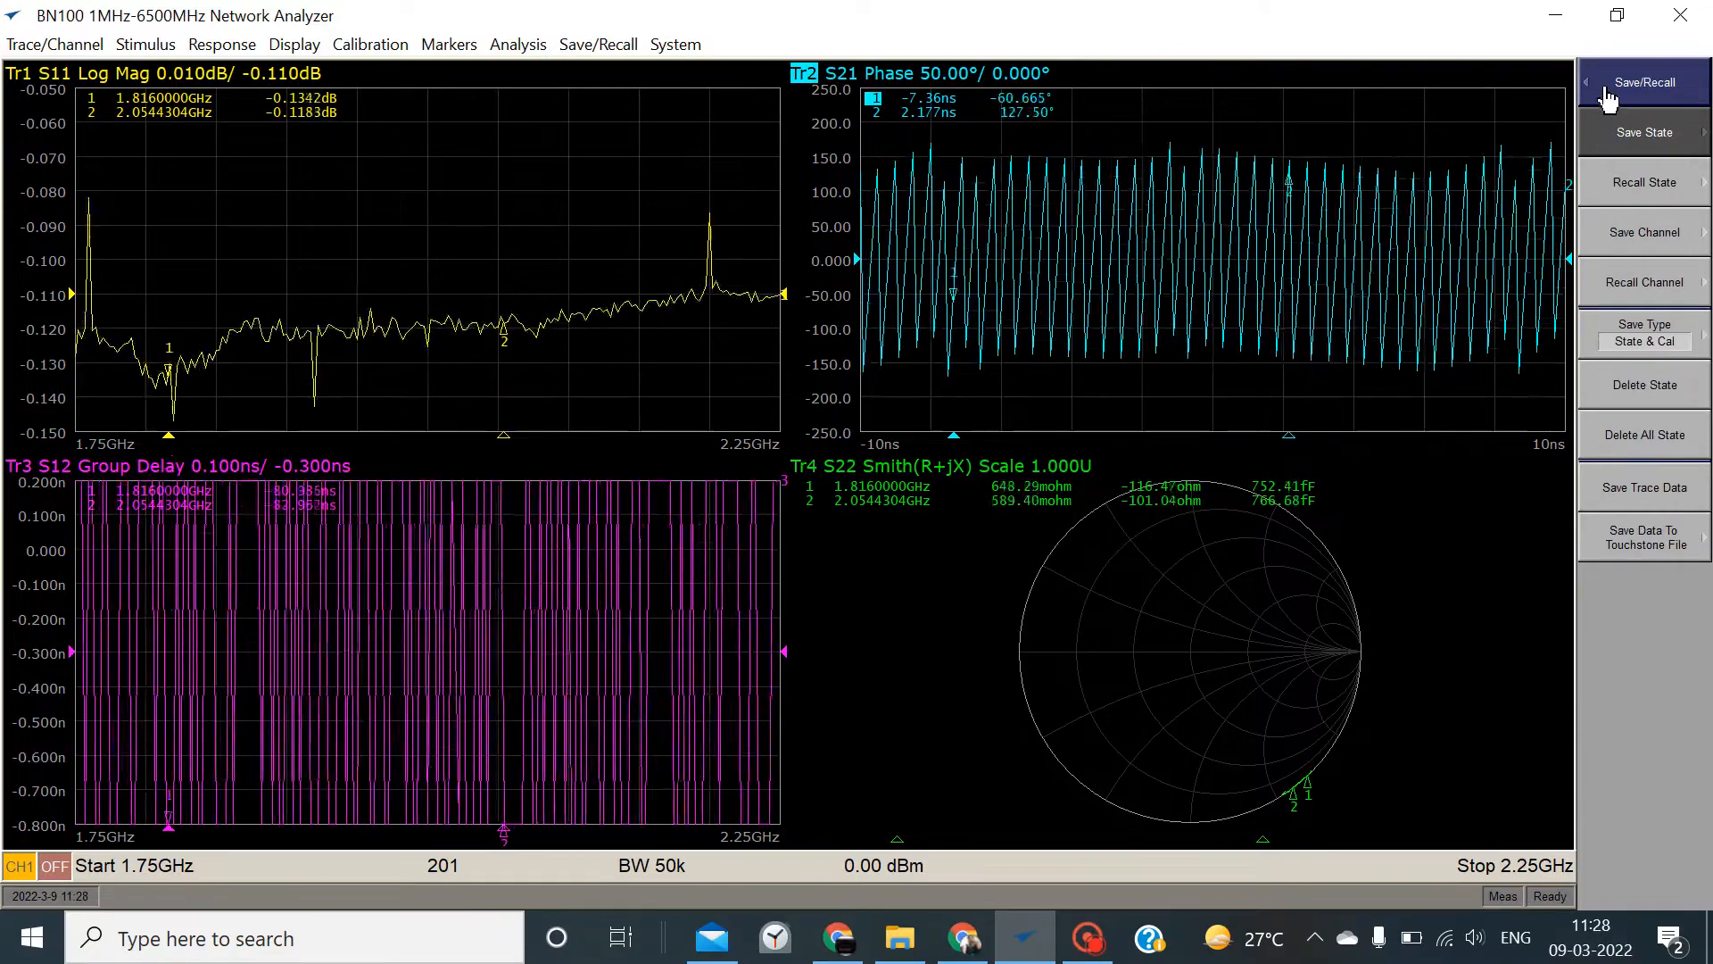
# Preset the analyzer to its default settings and confirm the preset
pyautogui.click(1606, 82)
pyautogui.click(1644, 695)
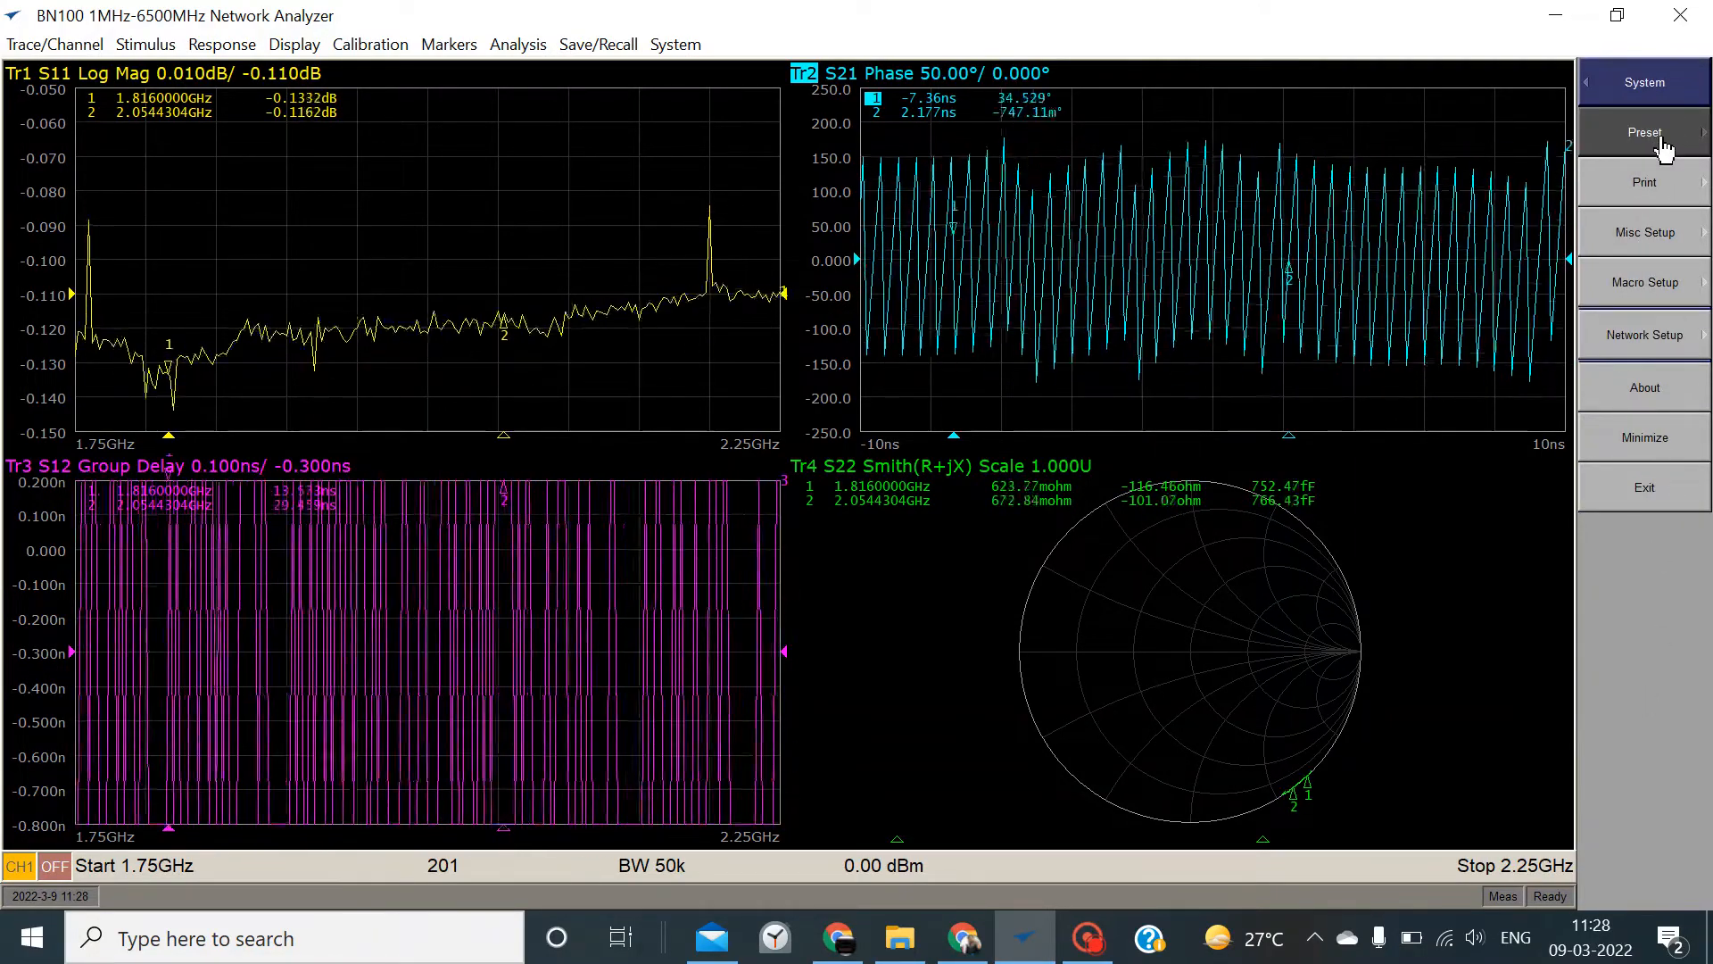
pyautogui.click(1658, 138)
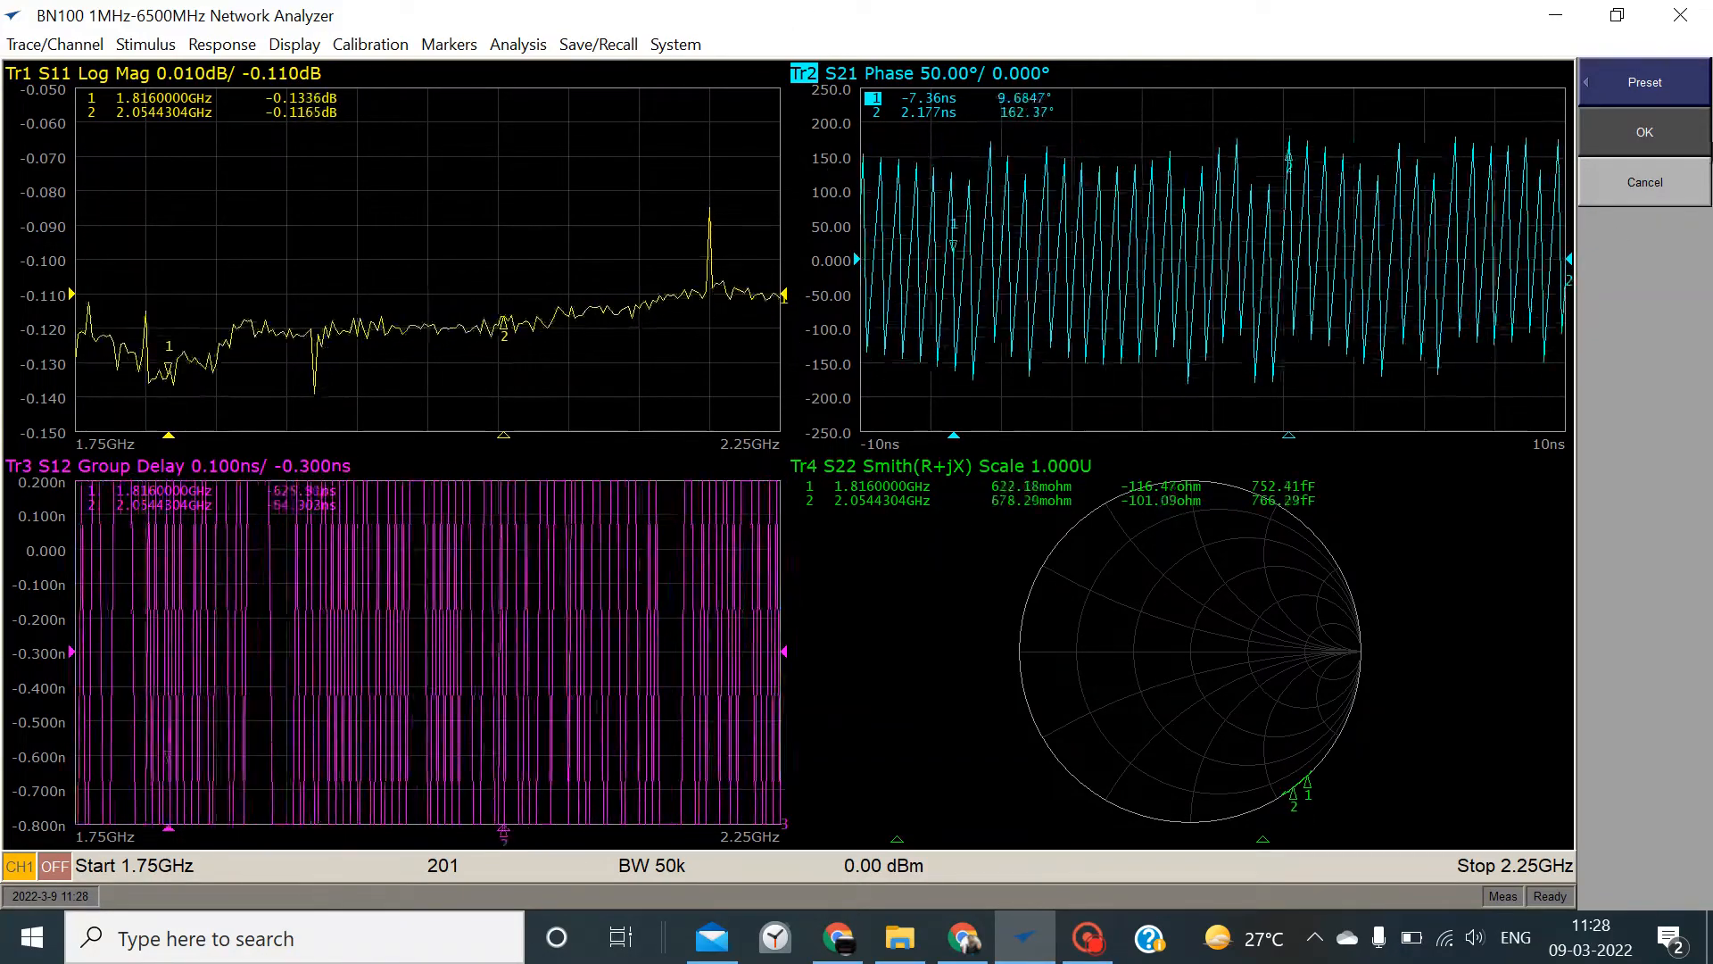
pyautogui.click(1652, 138)
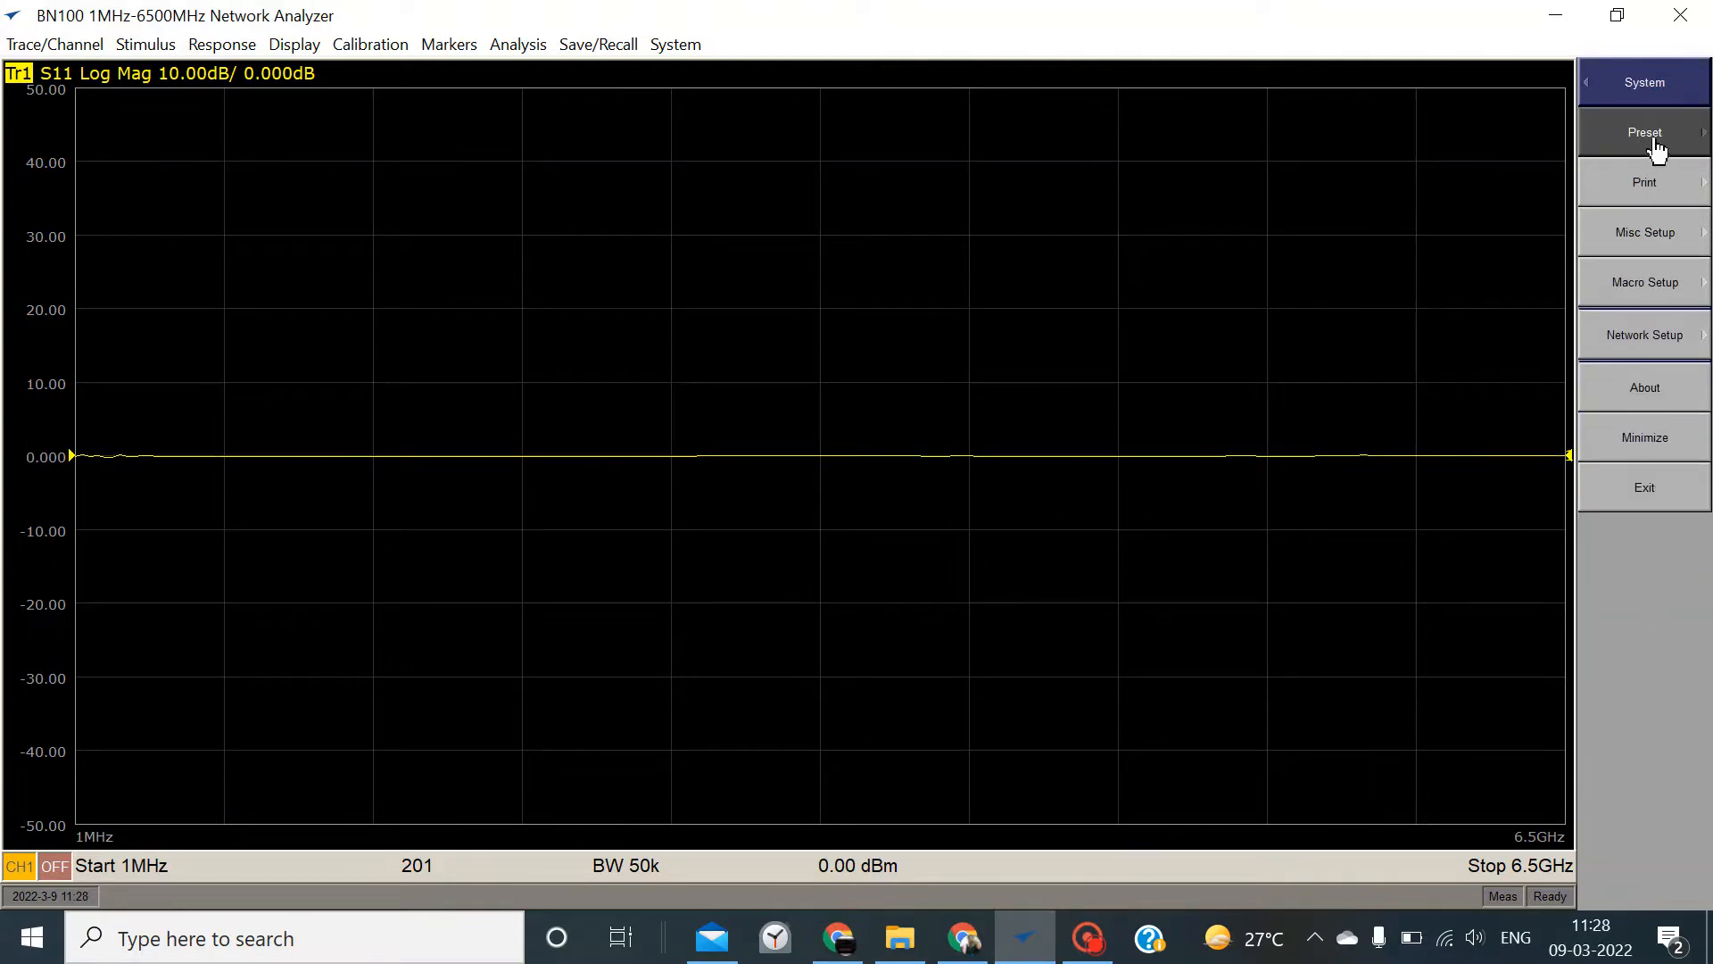
pyautogui.click(1644, 135)
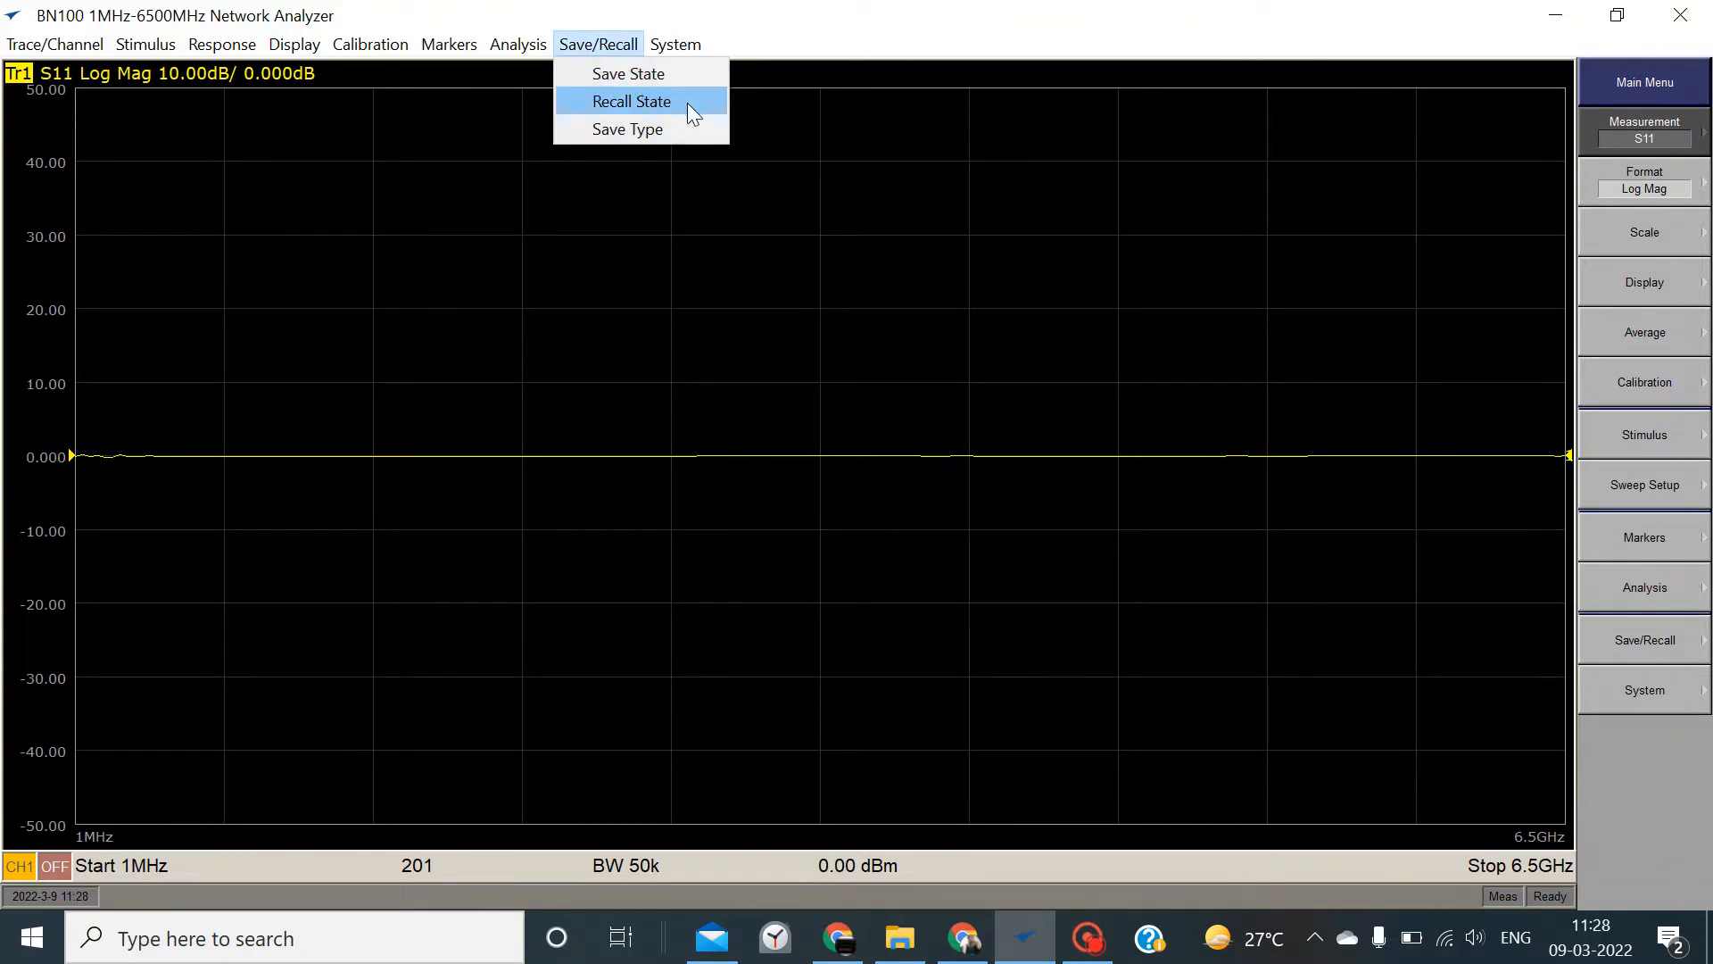
# Recall the saved analyzer setup "test" from State 01
pyautogui.click(688, 103)
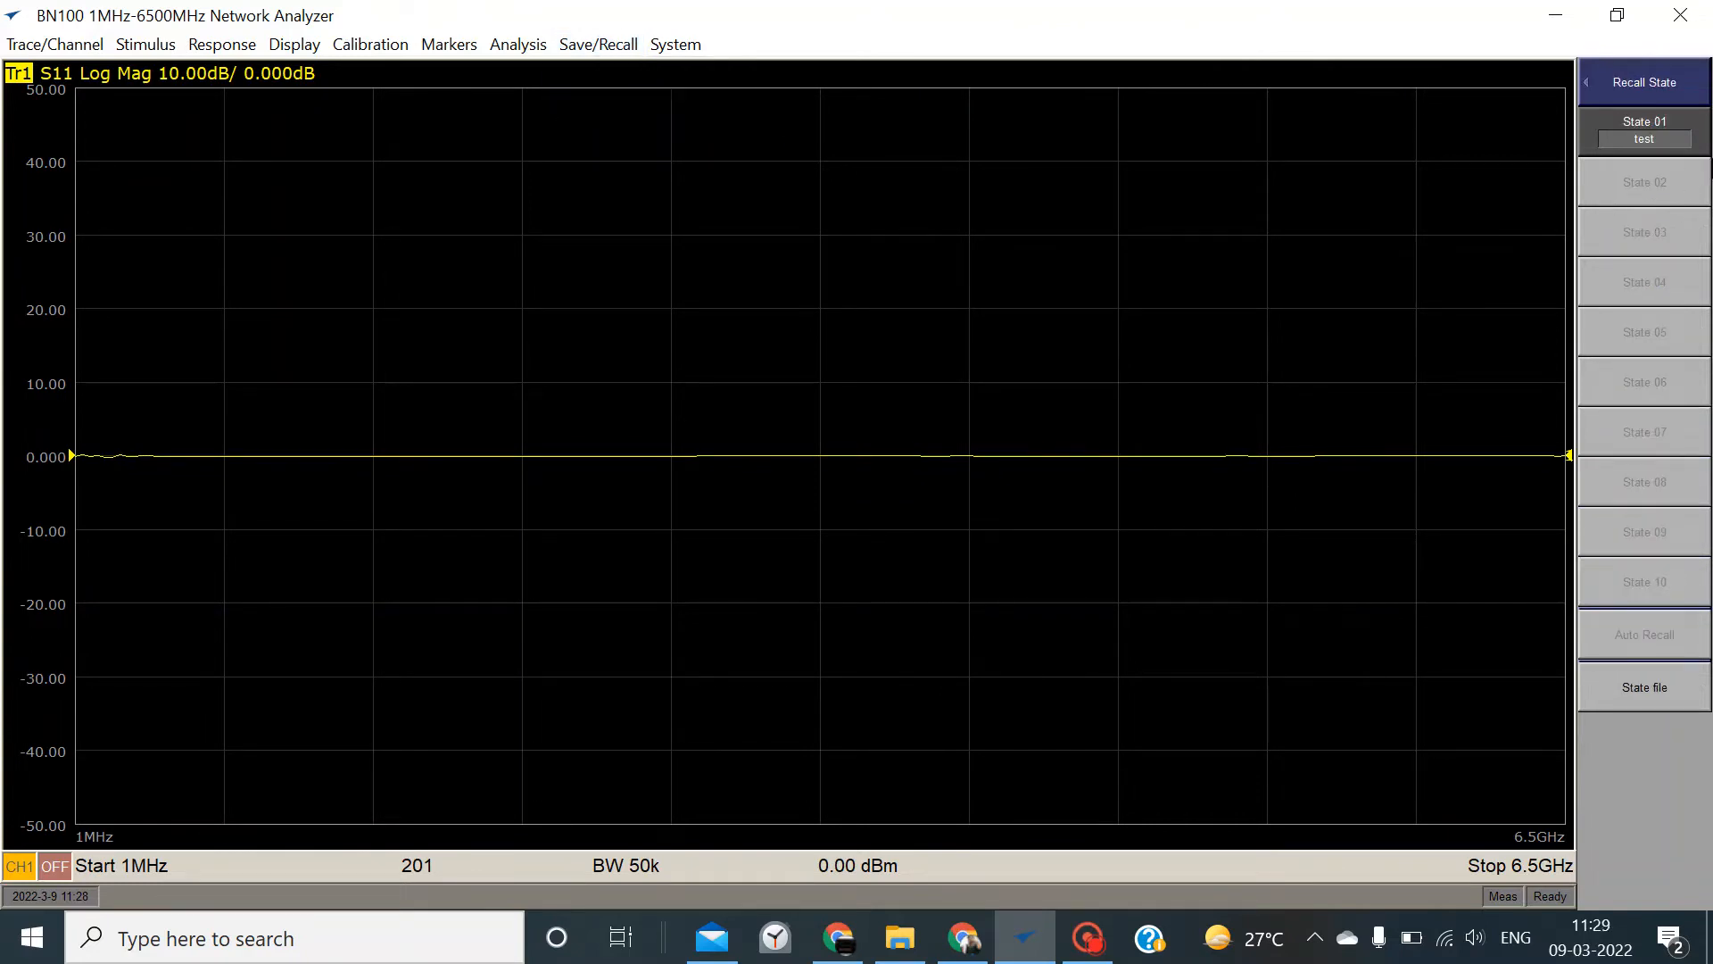
pyautogui.click(1642, 143)
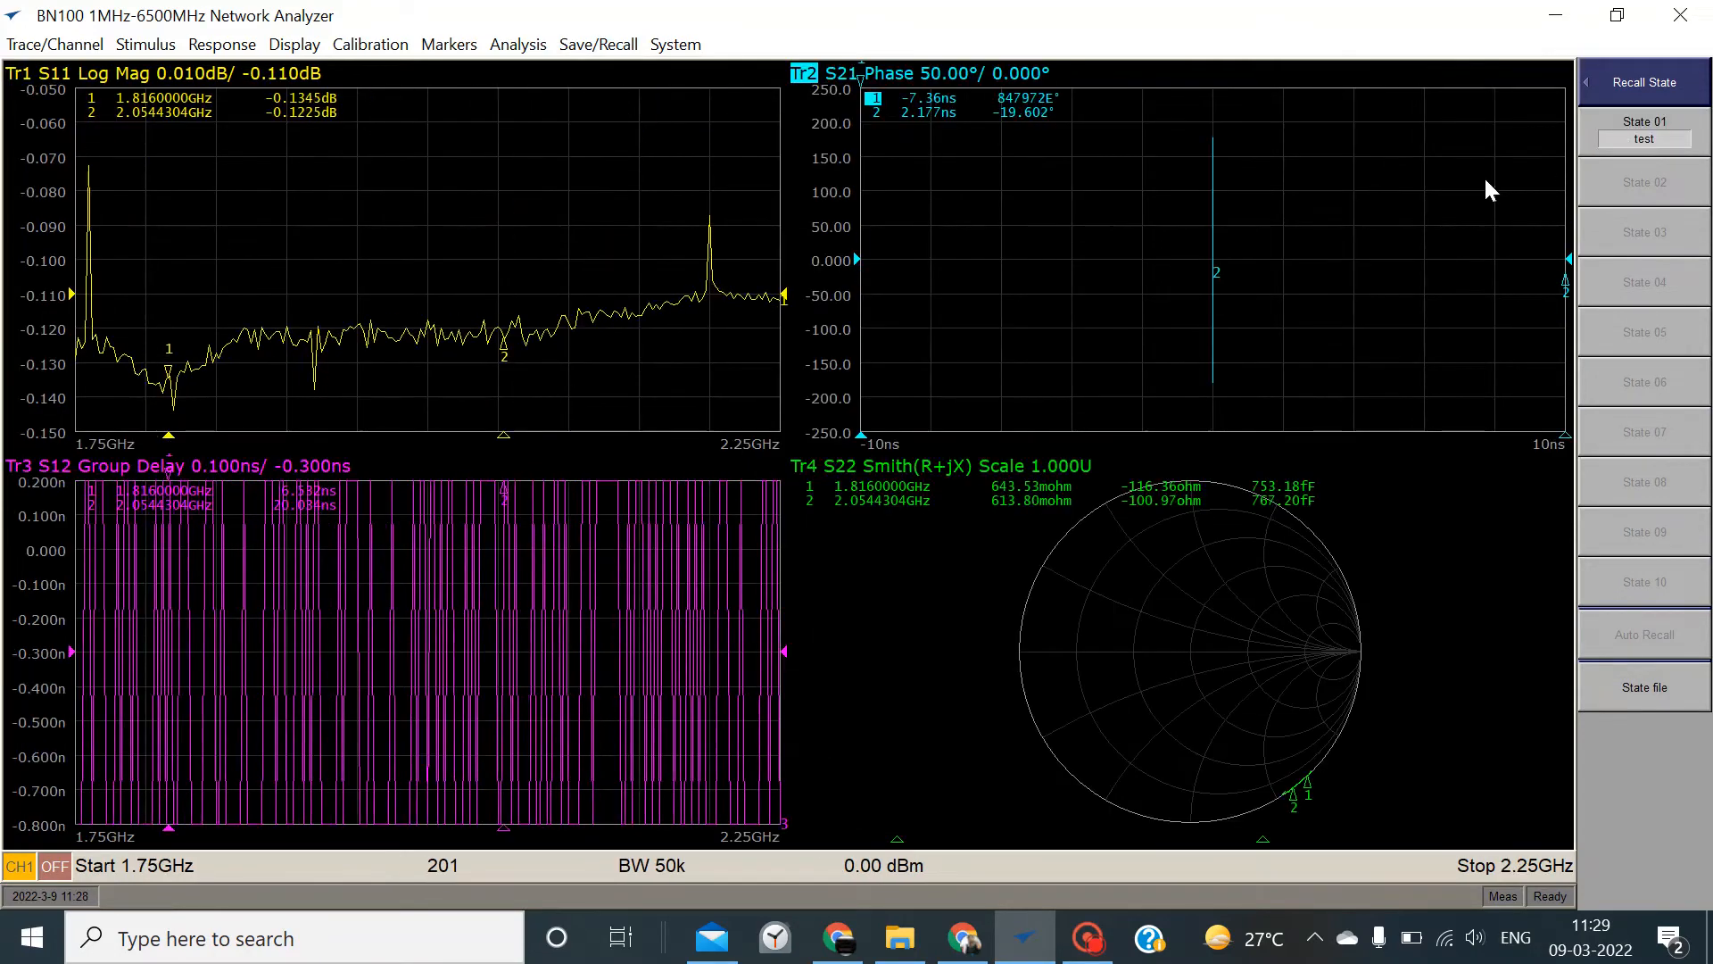